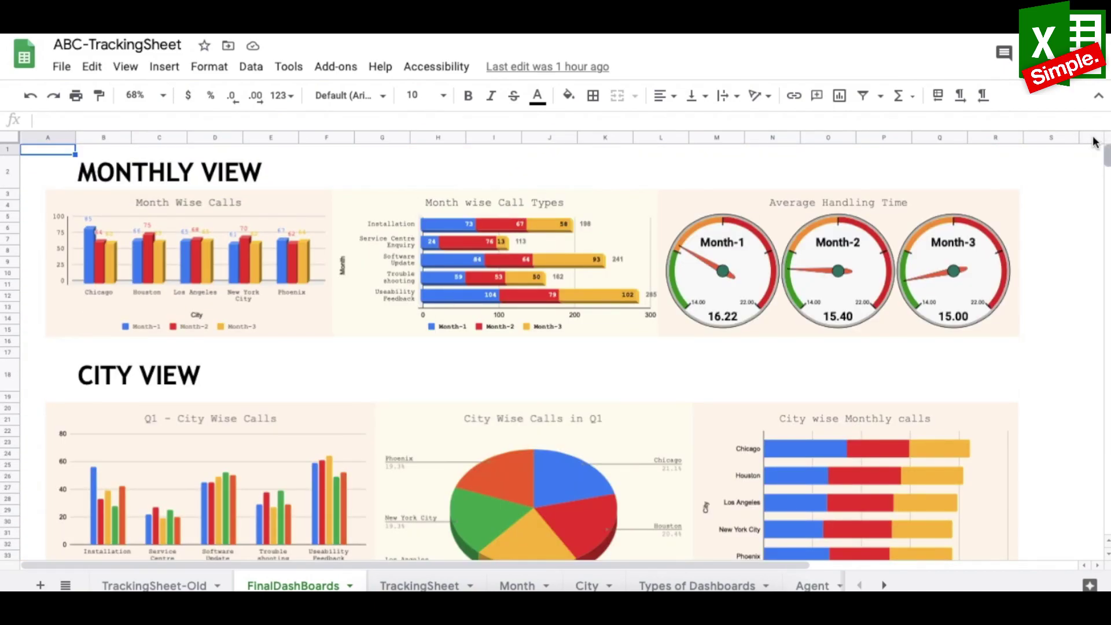
- Look over the Call-ID, City and Agent ID columns on the TrackingSheet-Old sheet and the charts on FinalDashBoards
key("ctrl+shift+Page_Up")
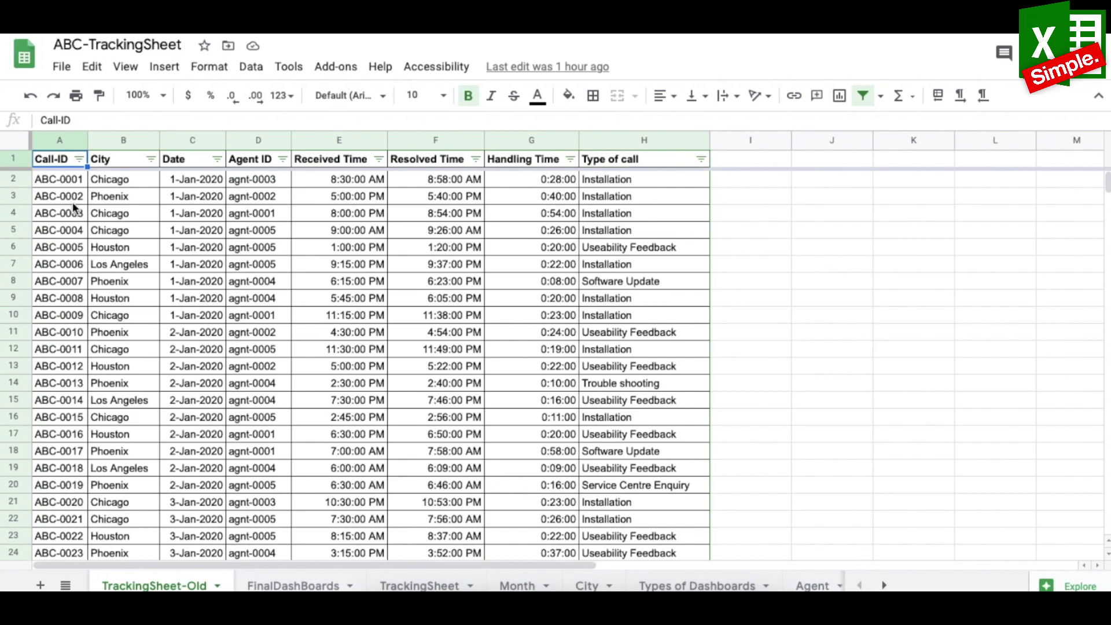
left_click(255, 161)
left_click(253, 180)
key("Up")
key("Left")
key("Left")
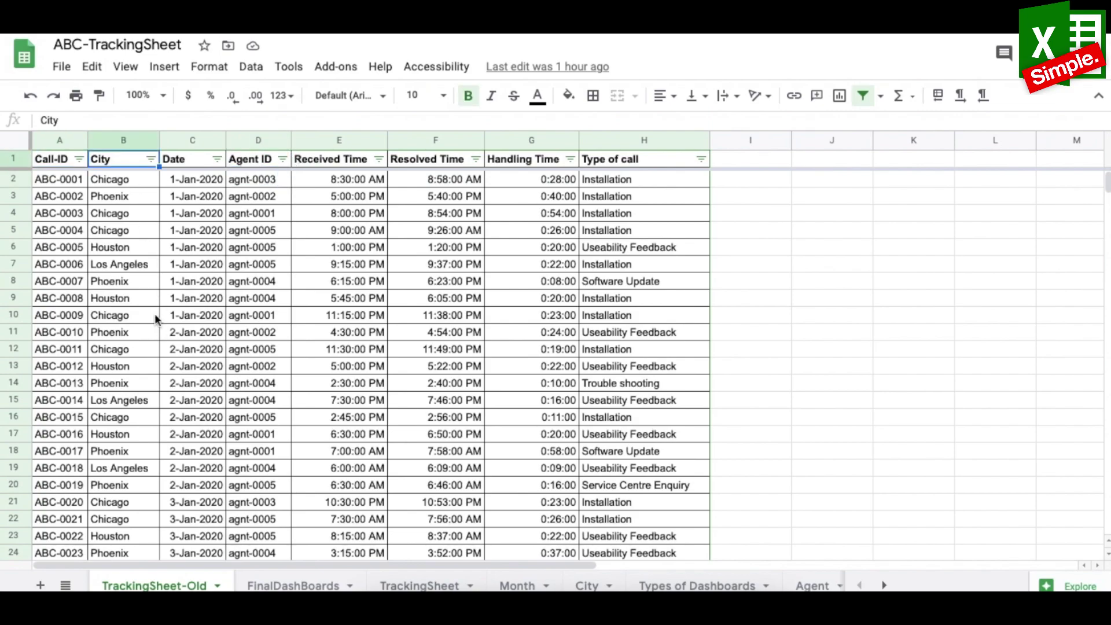
key("ctrl+shift+Page_Down")
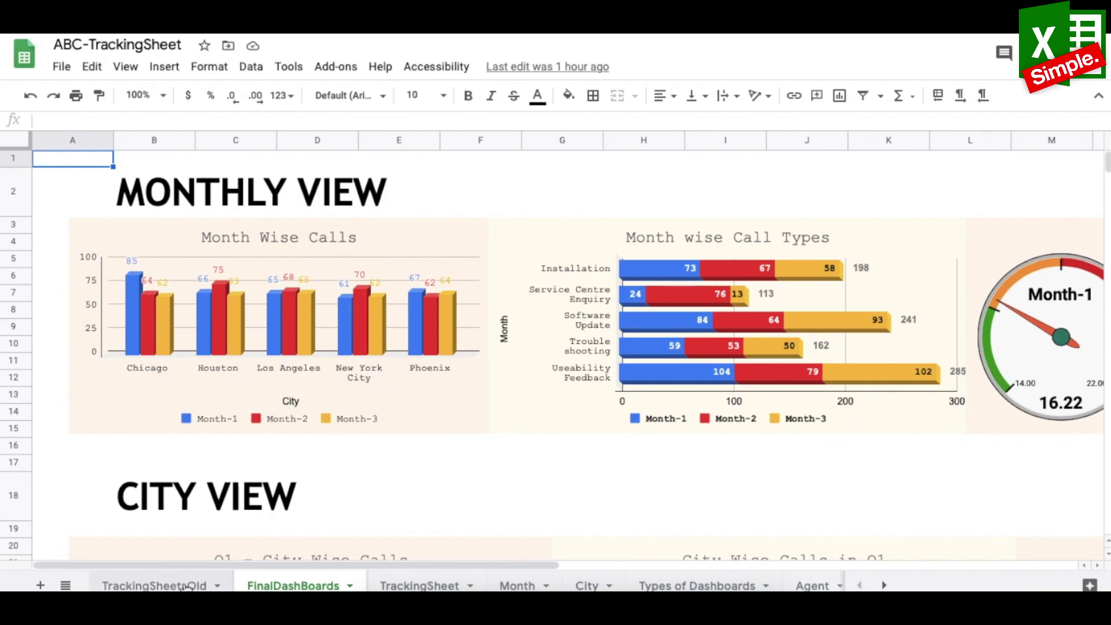
key("ctrl+shift+Page_Up")
- Examine the call log's columns from Date through Type of call, including the Handling Time formula, and view the FinalDashBoards sheet
key("Right")
key("Down")
key("Up")
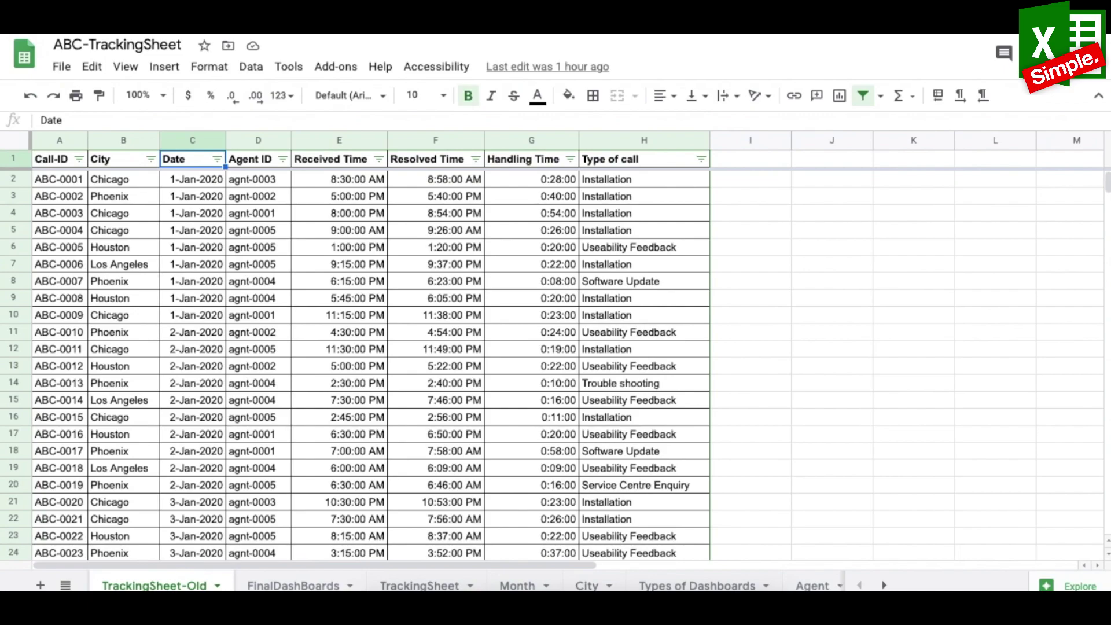
key("Right")
key("Right")
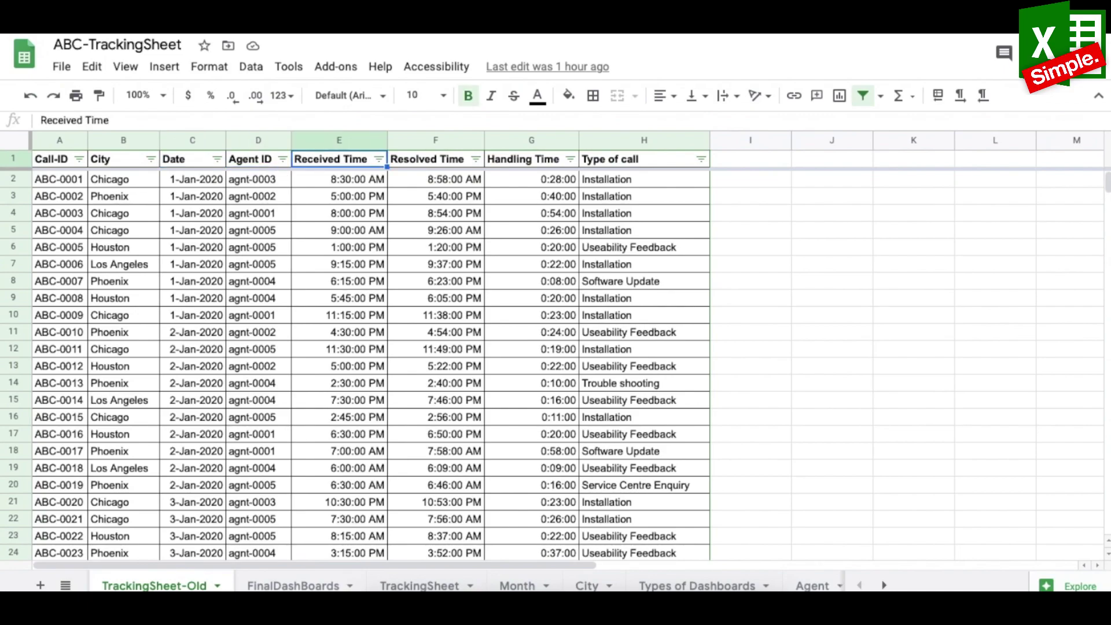
key("Right")
key("Right")
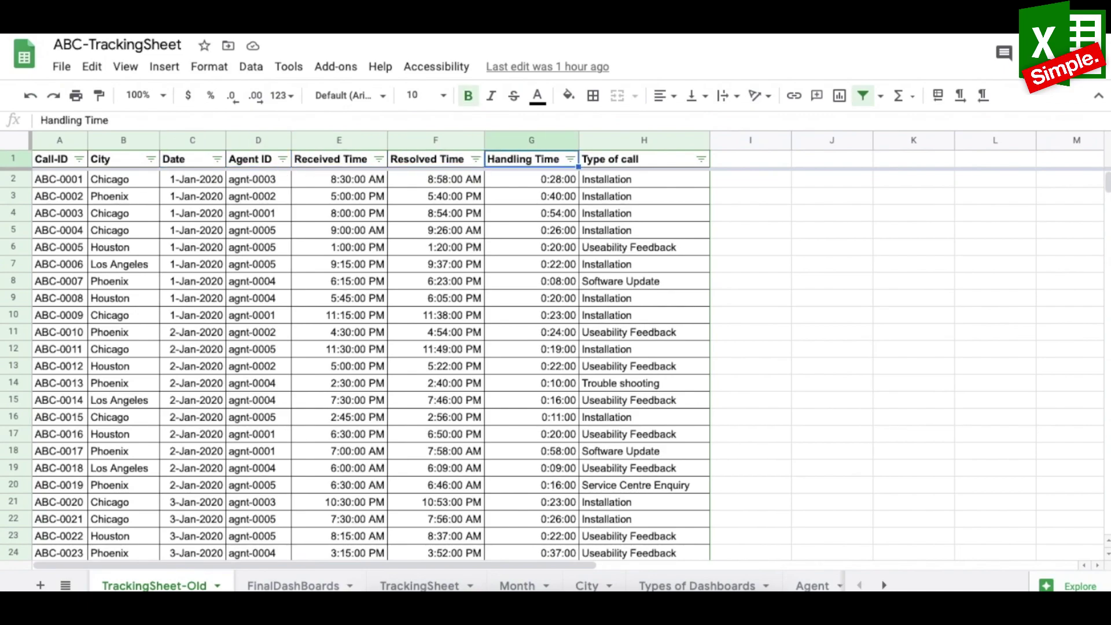
key("Down")
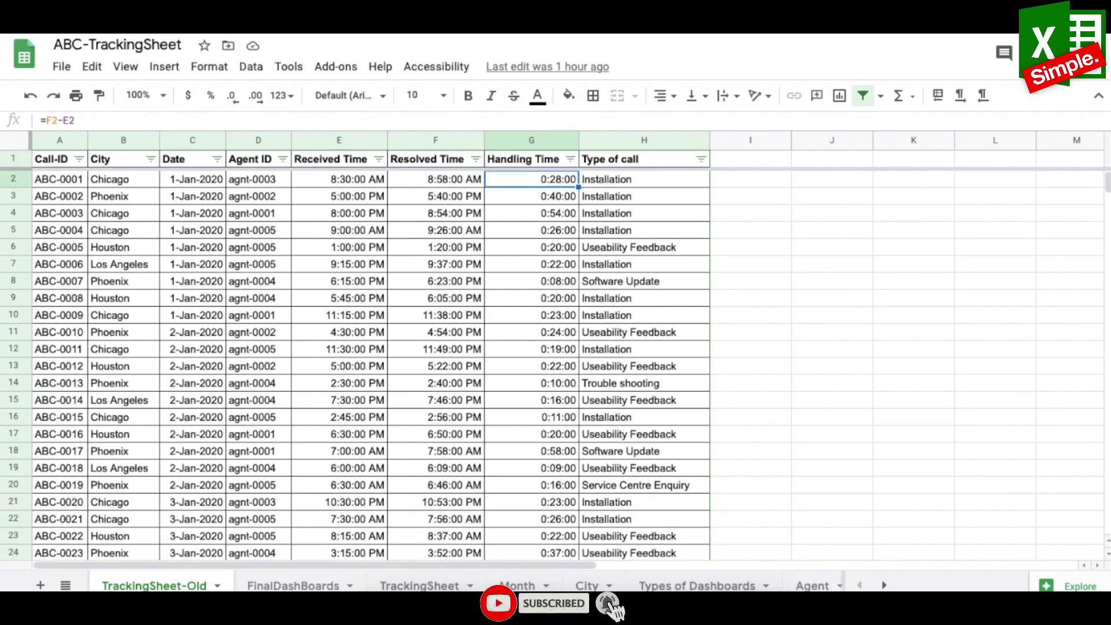
key("Right")
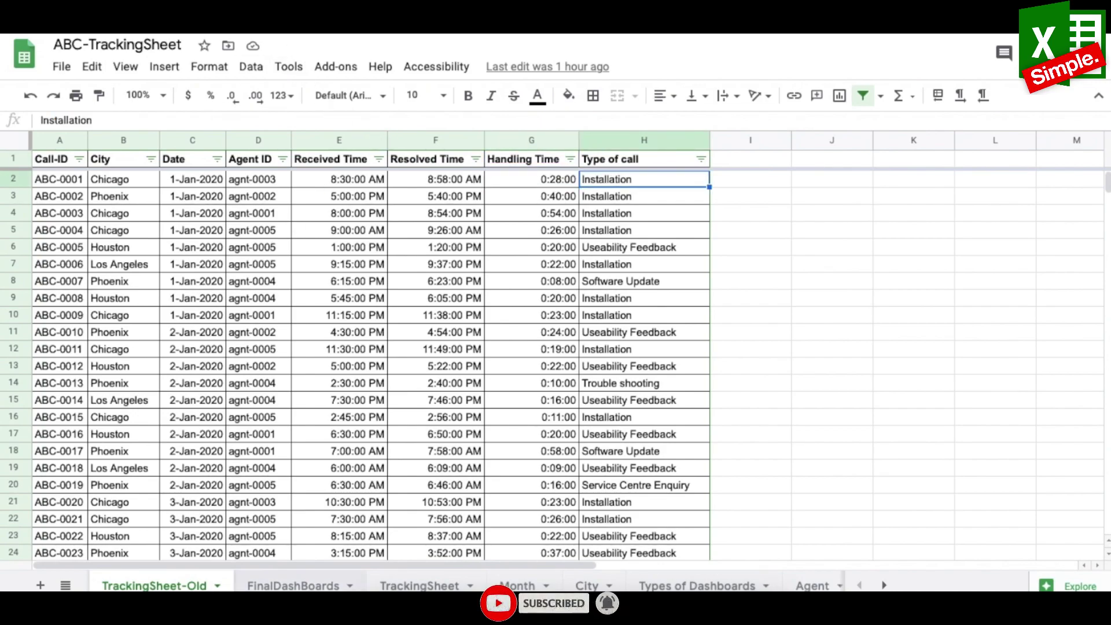
left_click(293, 585)
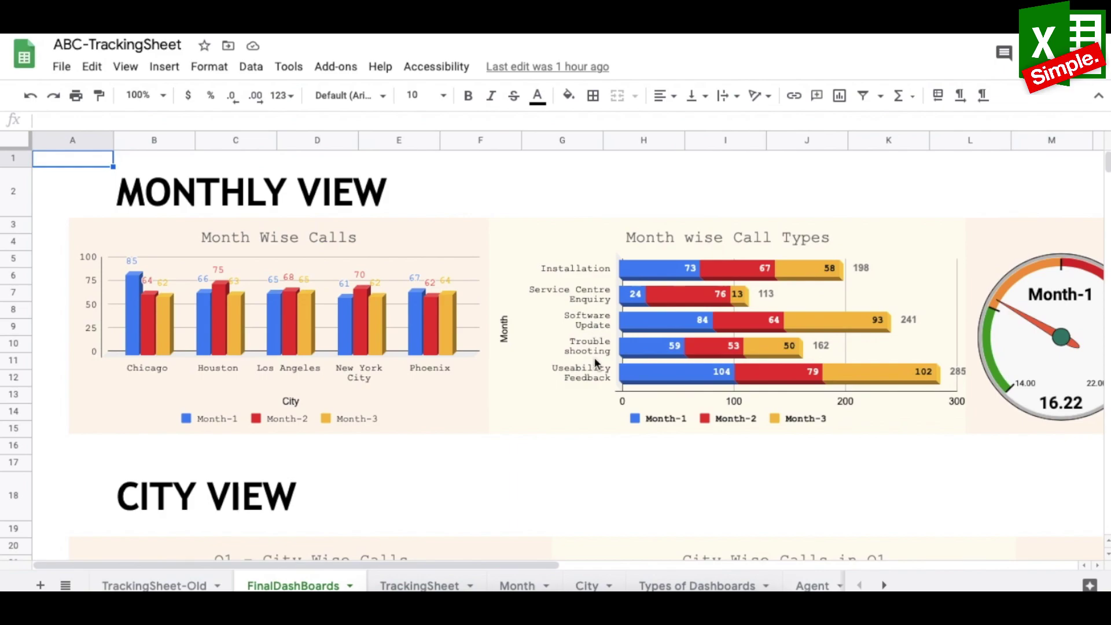
- Insert a blank column before the Call-ID column on the TrackingSheet-Old sheet
left_click(172, 586)
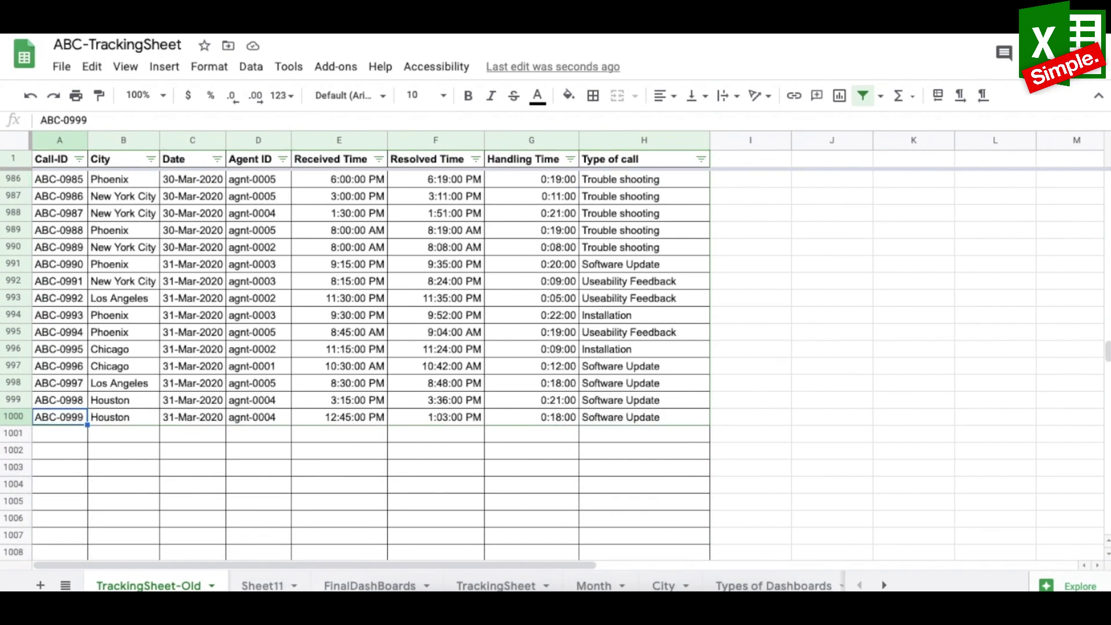
left_click(66, 162)
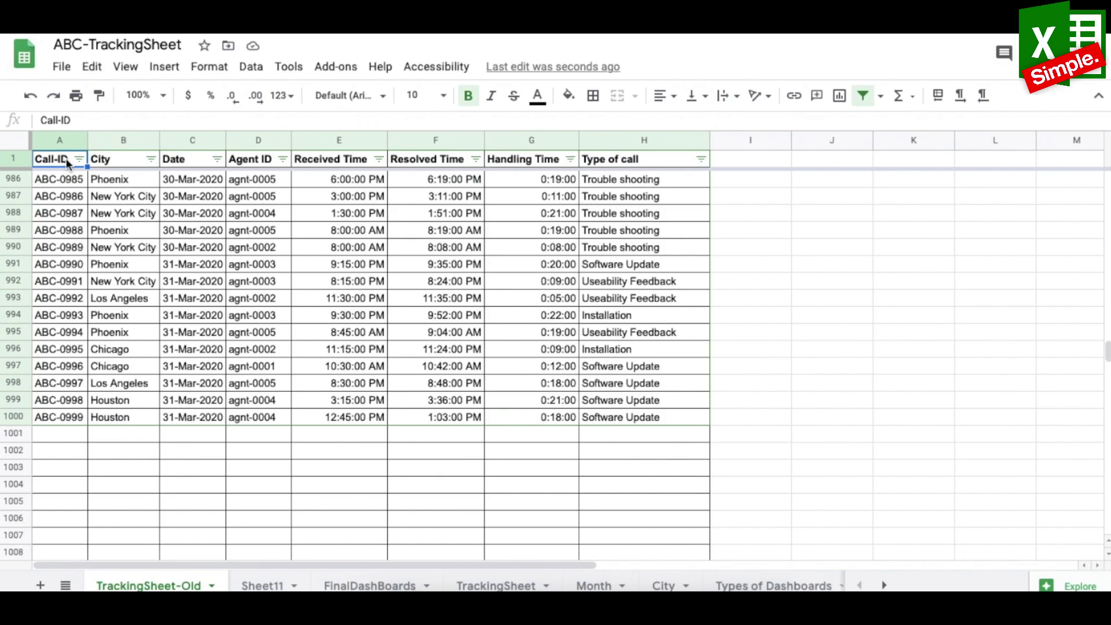
left_click(61, 140)
right_click(61, 140)
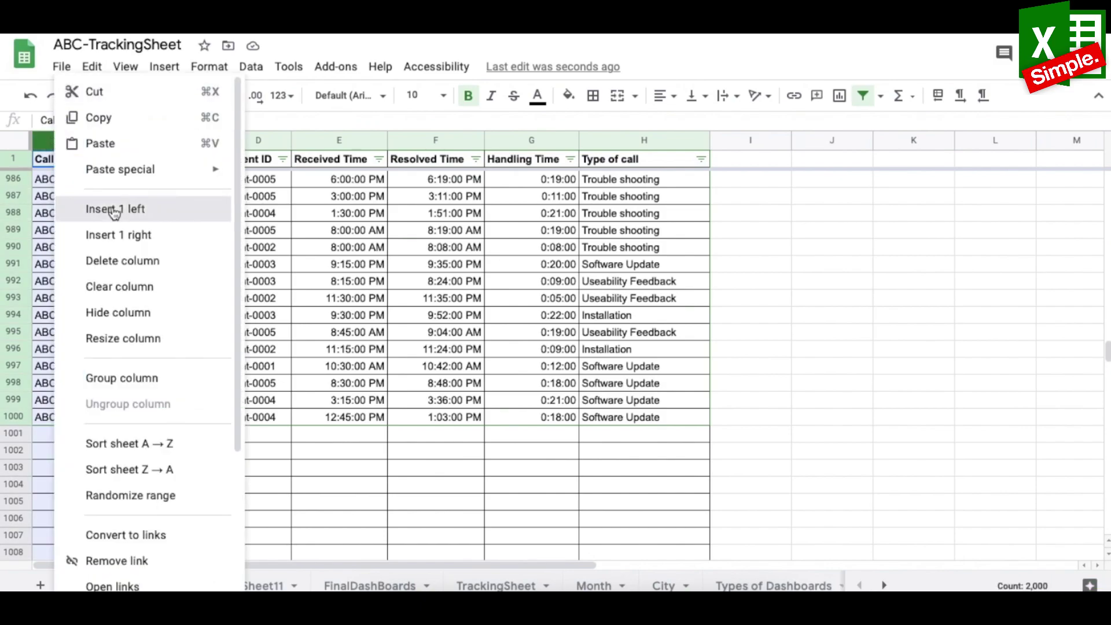
left_click(114, 210)
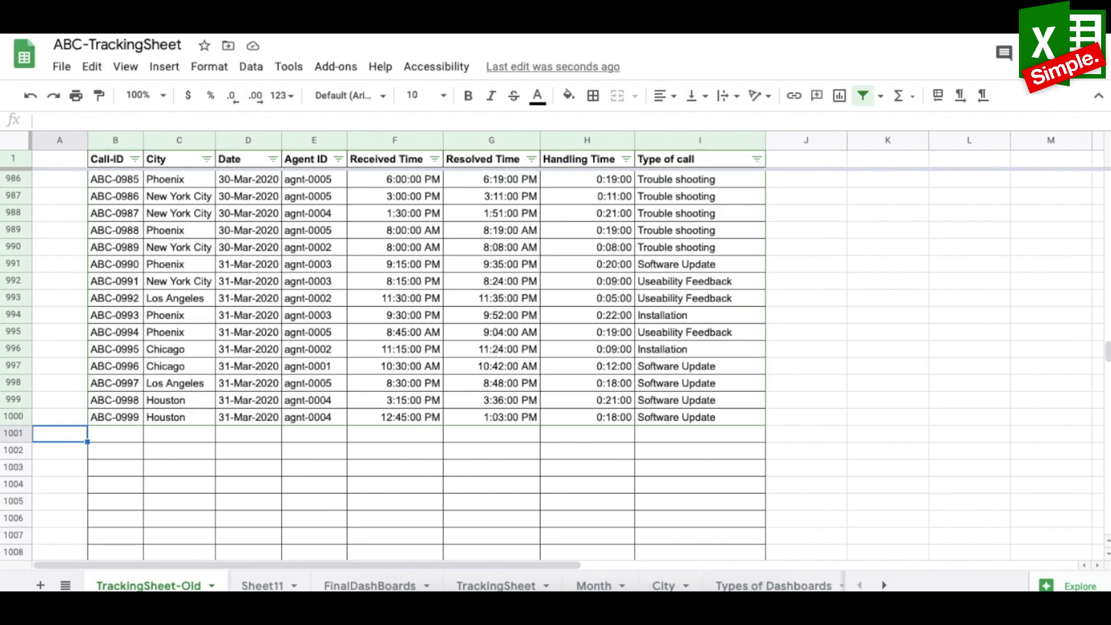
- Fill column A from row 1001 downward with serial numbers starting 1000, 1001, 1002
type("1000")
key("Return")
type("1001")
key("Return")
type("1002")
left_click_drag(60, 434, 58, 543)
- Enter the formula ="ABC-"&A1001 in the Call-ID cell B1001
left_click(115, 213)
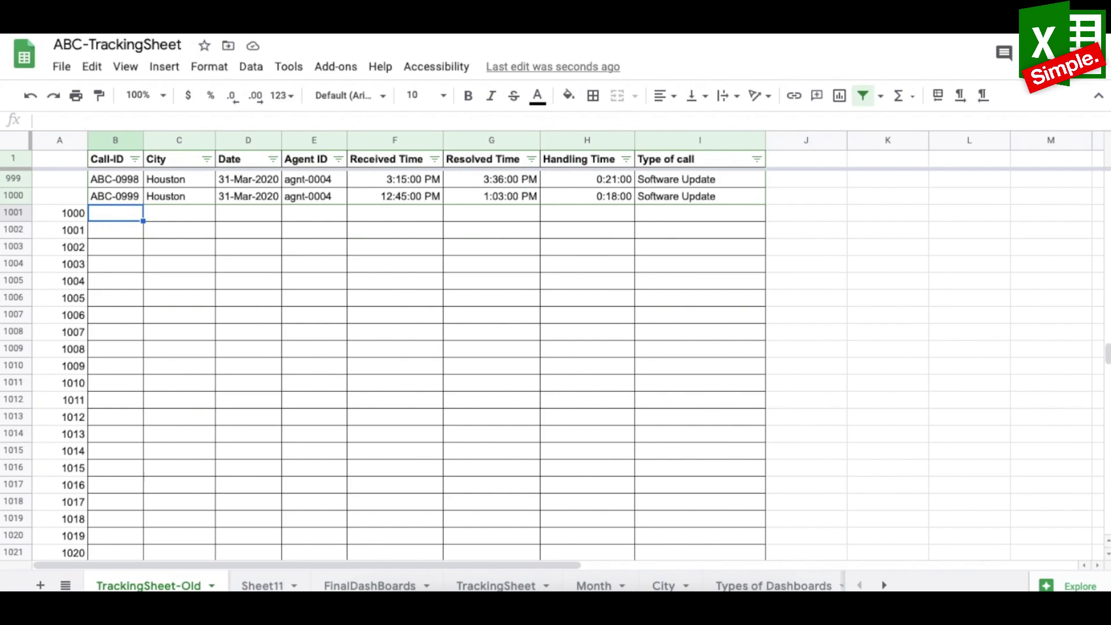
type("=\"ABC")
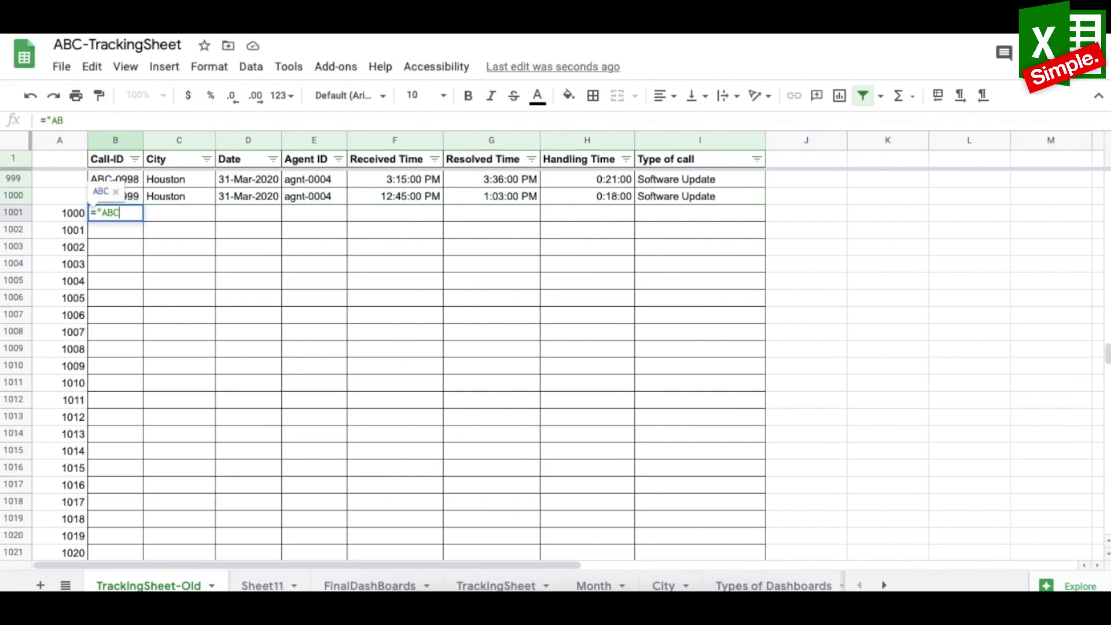
type("-\"&")
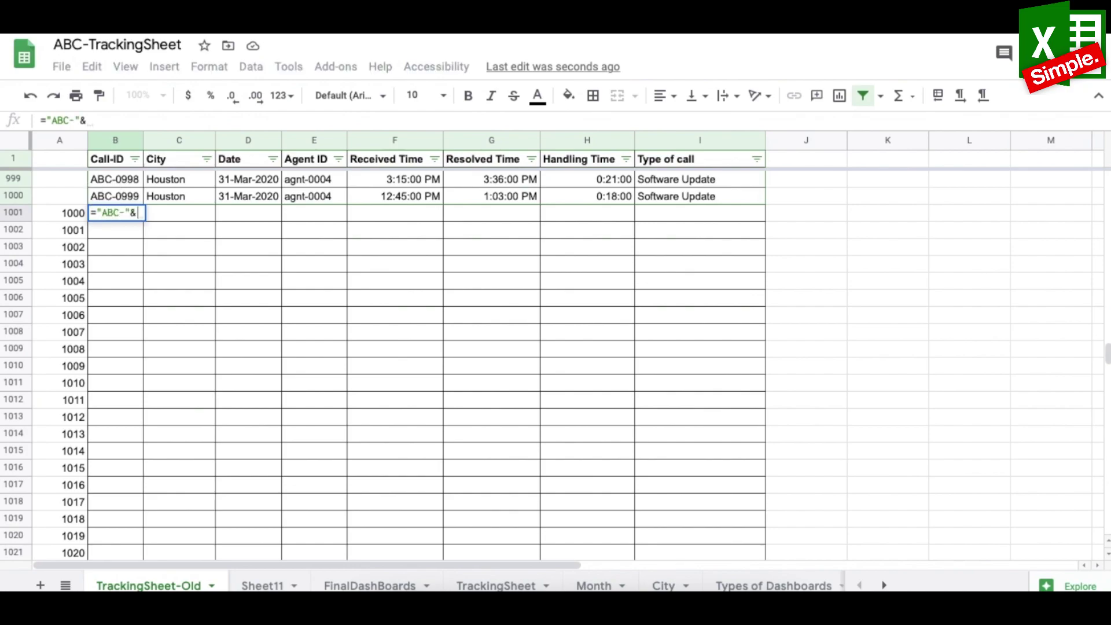
left_click(60, 213)
key("Return")
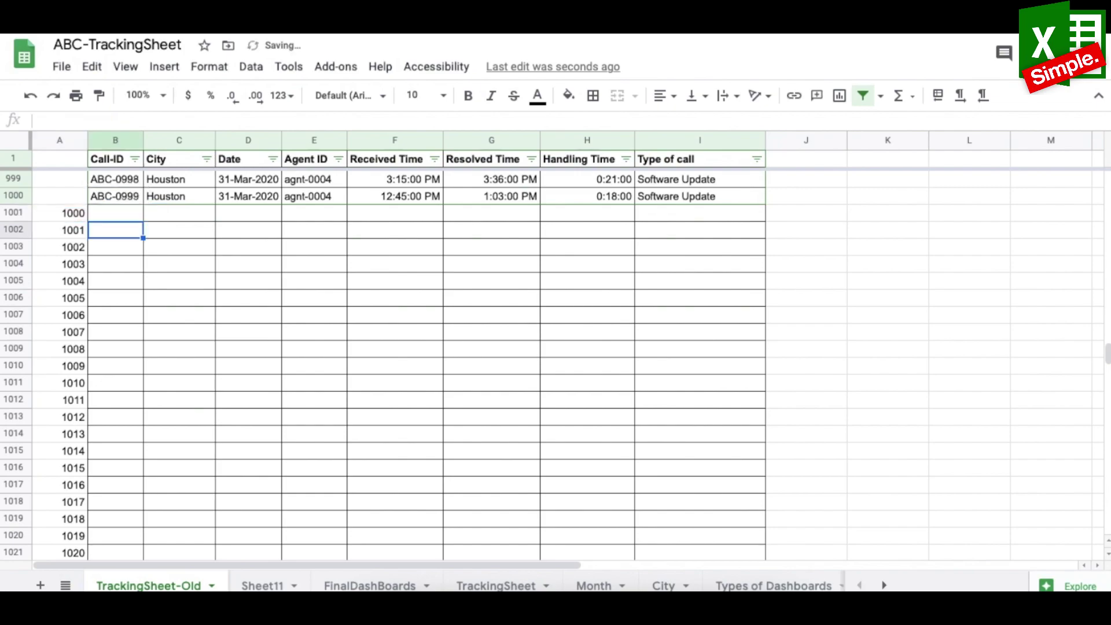
- Fill the Call-ID formula from B1001 down column B alongside all the serial numbers in column A
key("Left")
key("ctrl+Down")
key("Right")
key("ctrl+shift+Up")
key("ctrl+d")
key("Right")
key("ctrl+Up")
key("Down")
key("Down")
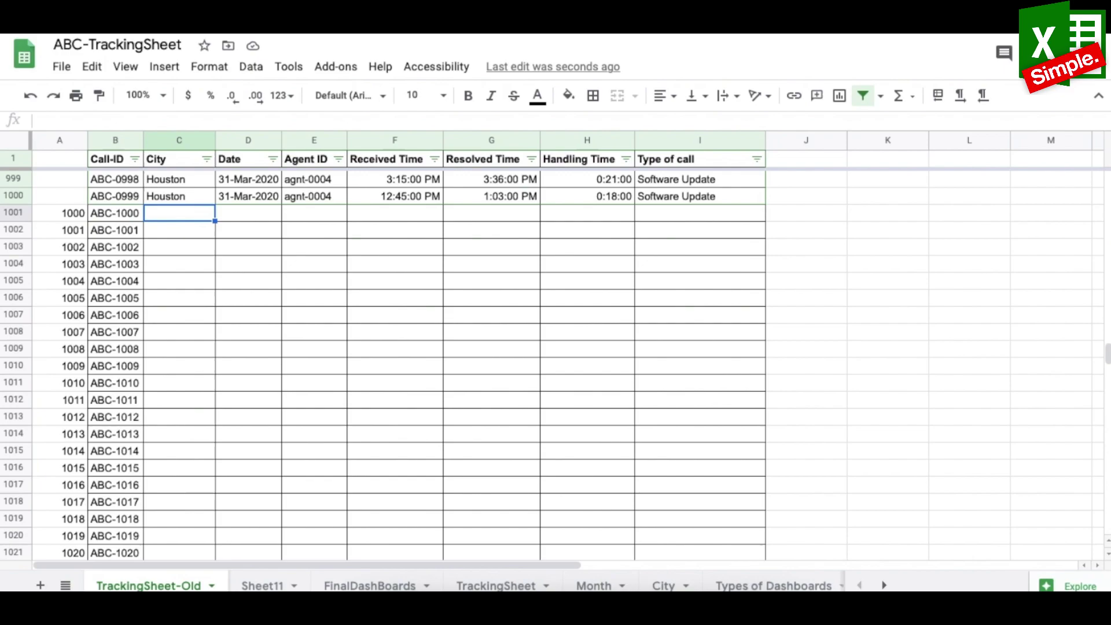
- Change the formula in B1001 to =if(LEN(C1001)=0,"","ABC-"&A1001) so the Call-ID stays blank without a city
left_click(115, 213)
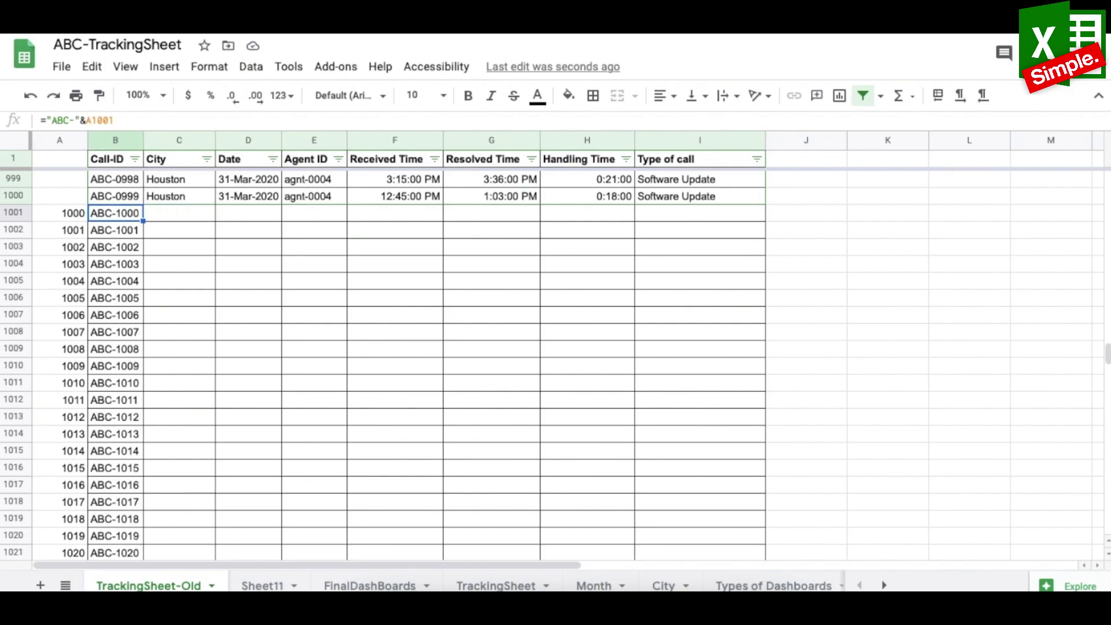
left_click(181, 218)
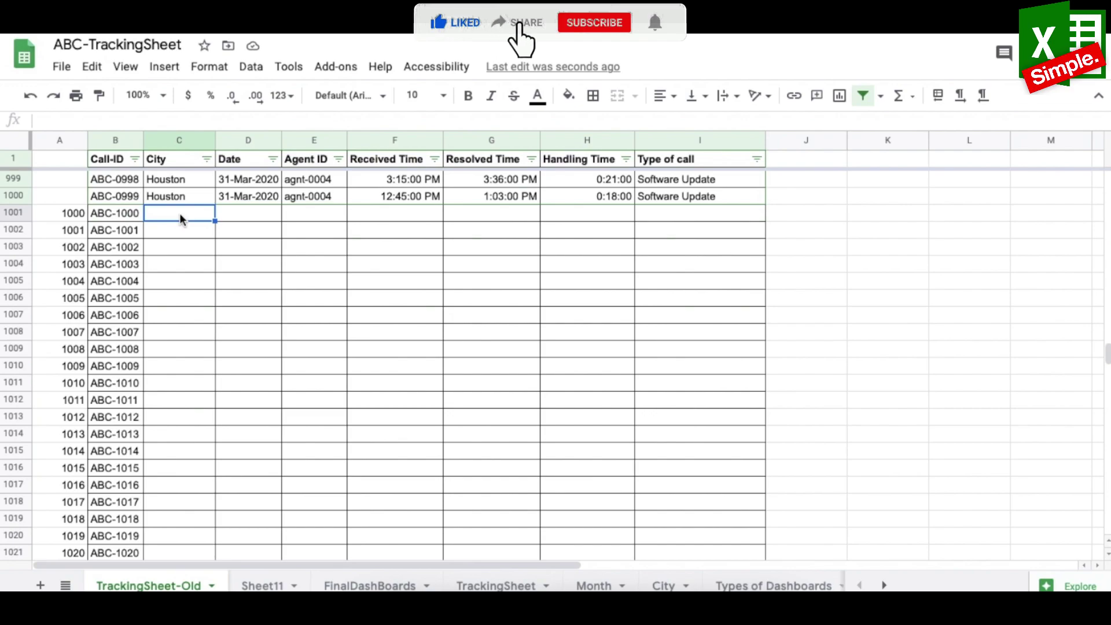
left_click(129, 214)
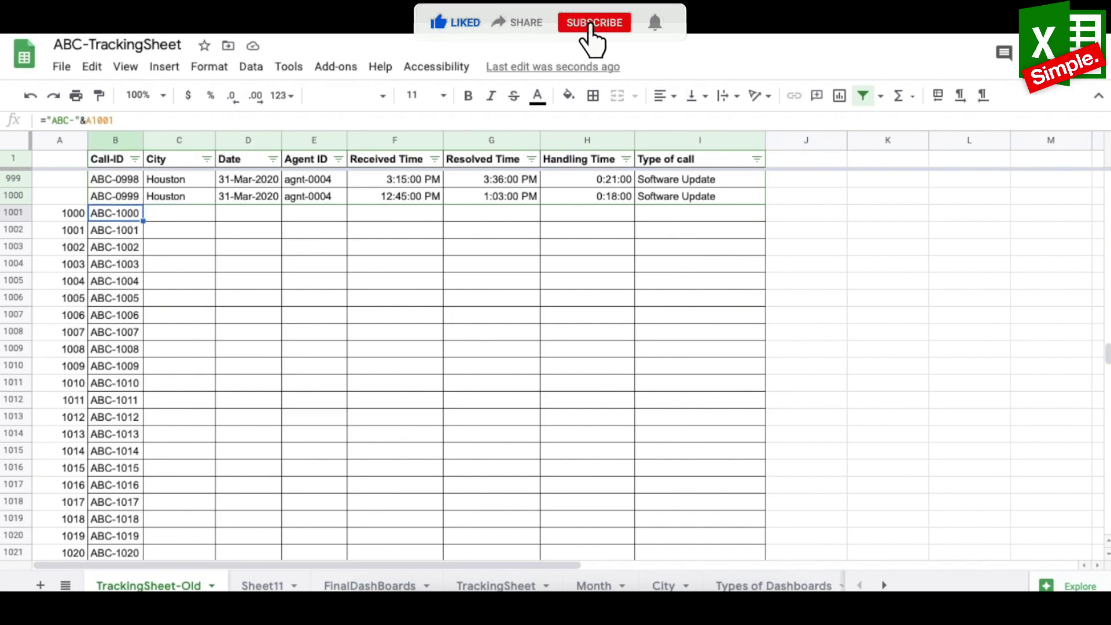
left_click(163, 95)
left_click(144, 278)
left_click(46, 120)
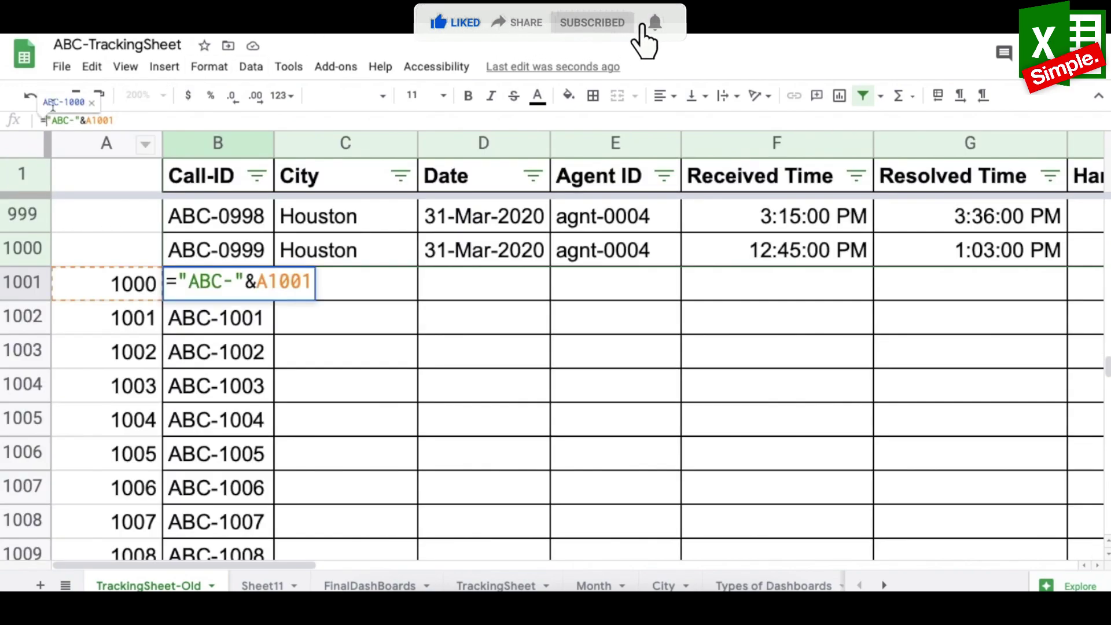
type("if(L")
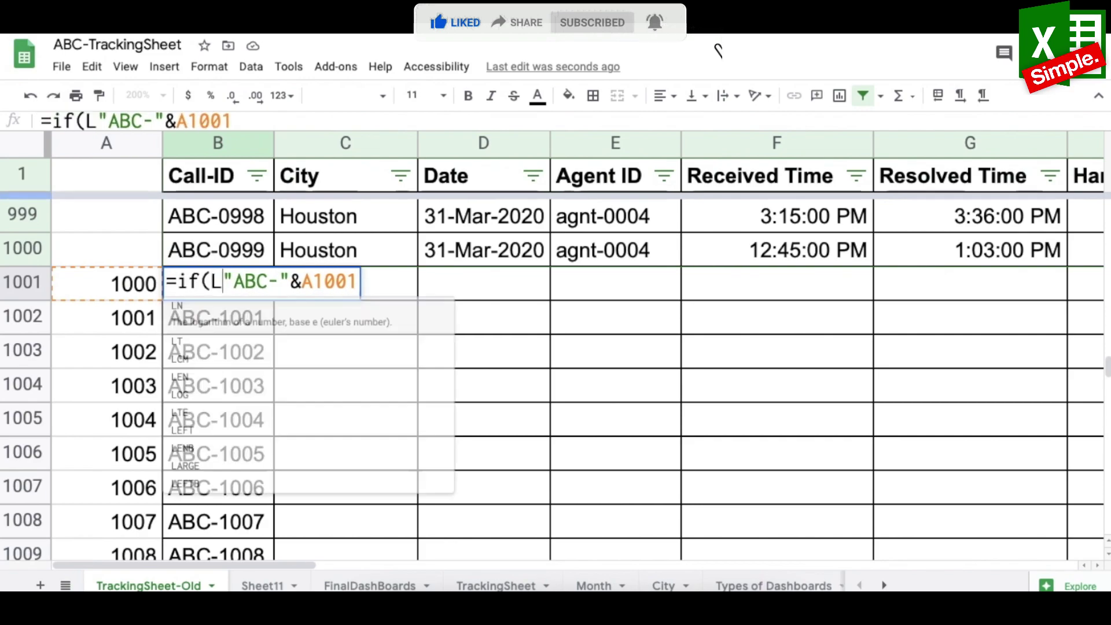
type("EN(")
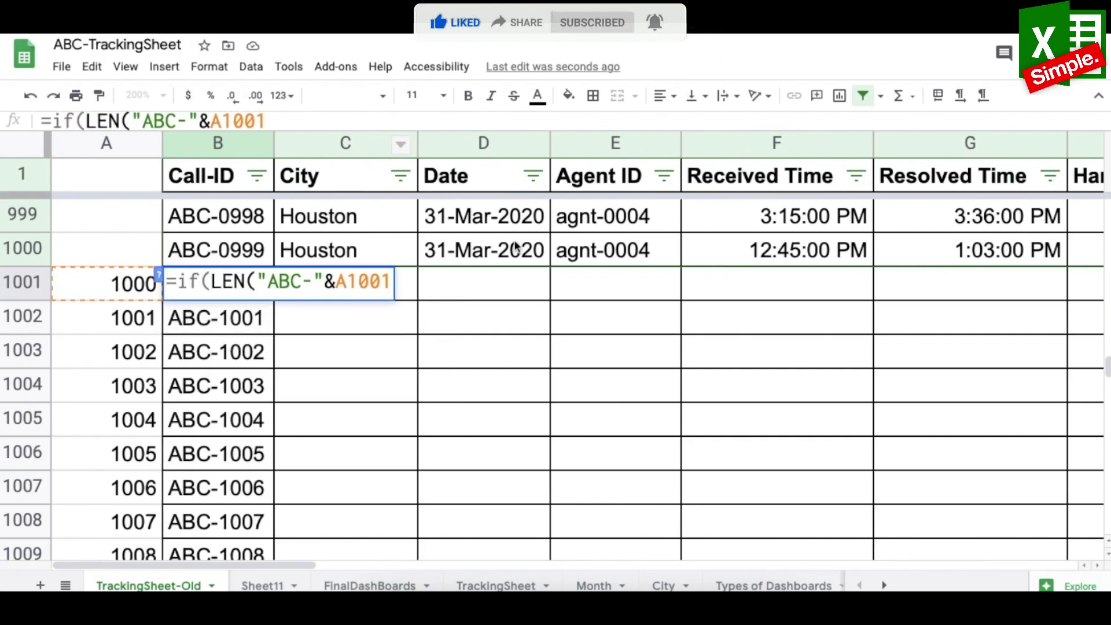
left_click(404, 283)
type(")=")
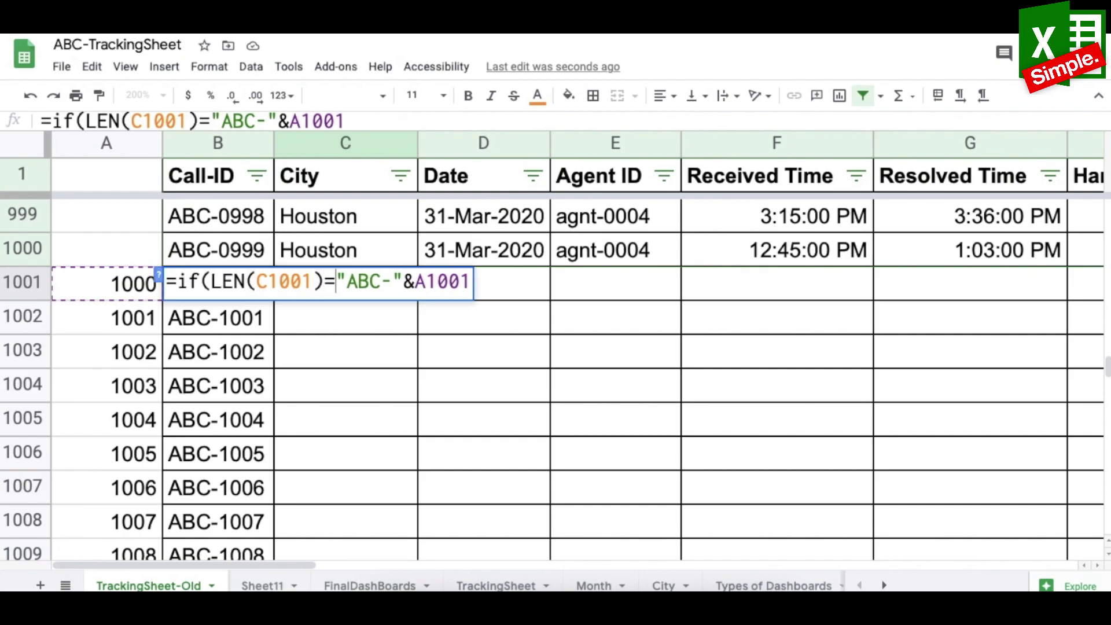
type("0,")
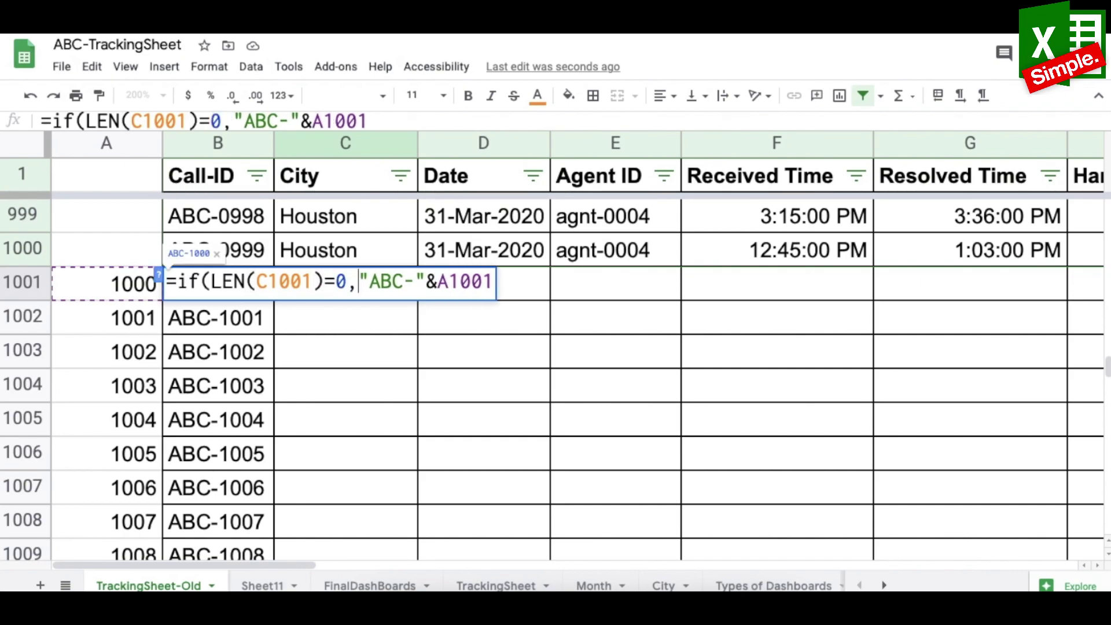
type("\"\",")
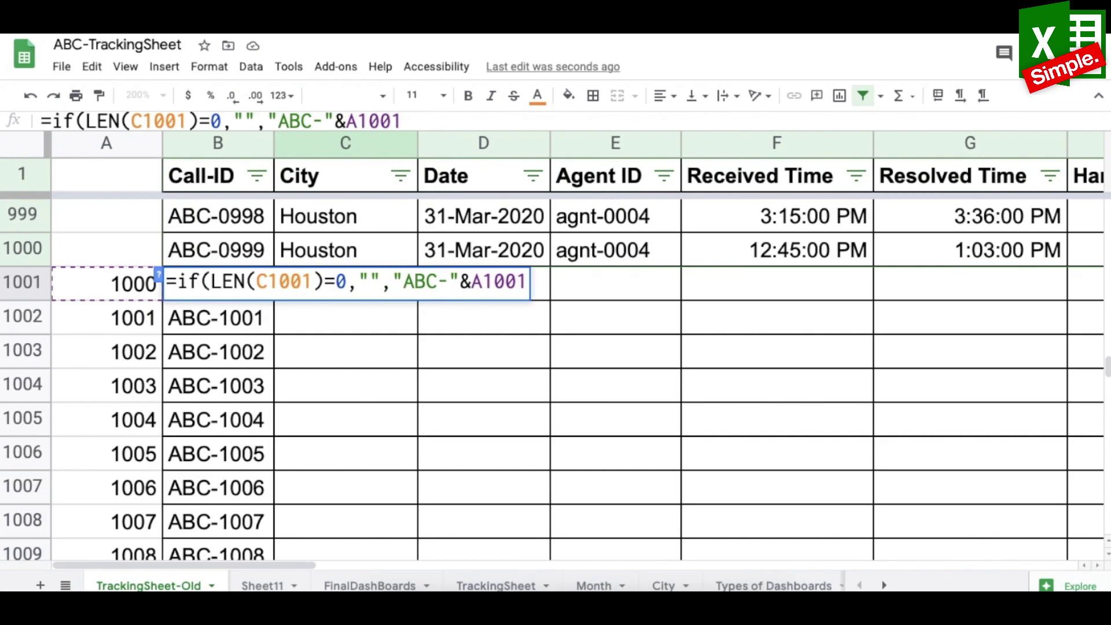
key("Return")
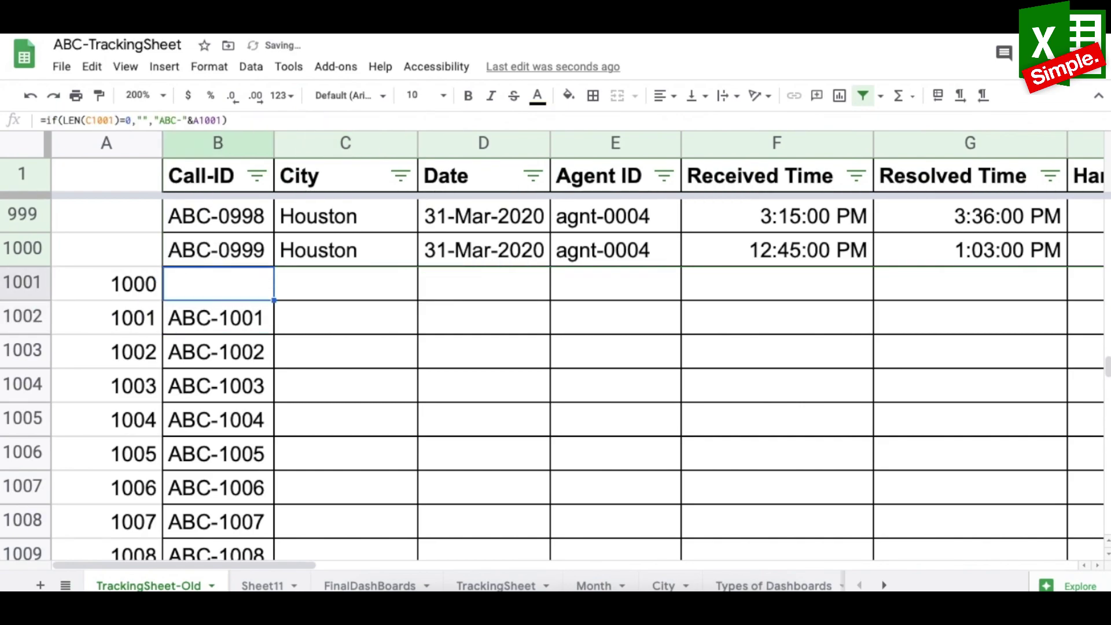
- Copy the conditional Call-ID formula from B1001 to the rest of the numbered rows in column B
key("ctrl+c")
key("ctrl+shift+Down")
key("ctrl+v")
- Test the Call-ID formula by entering TEST in the City cell C1001 and clearing it again
key("Right")
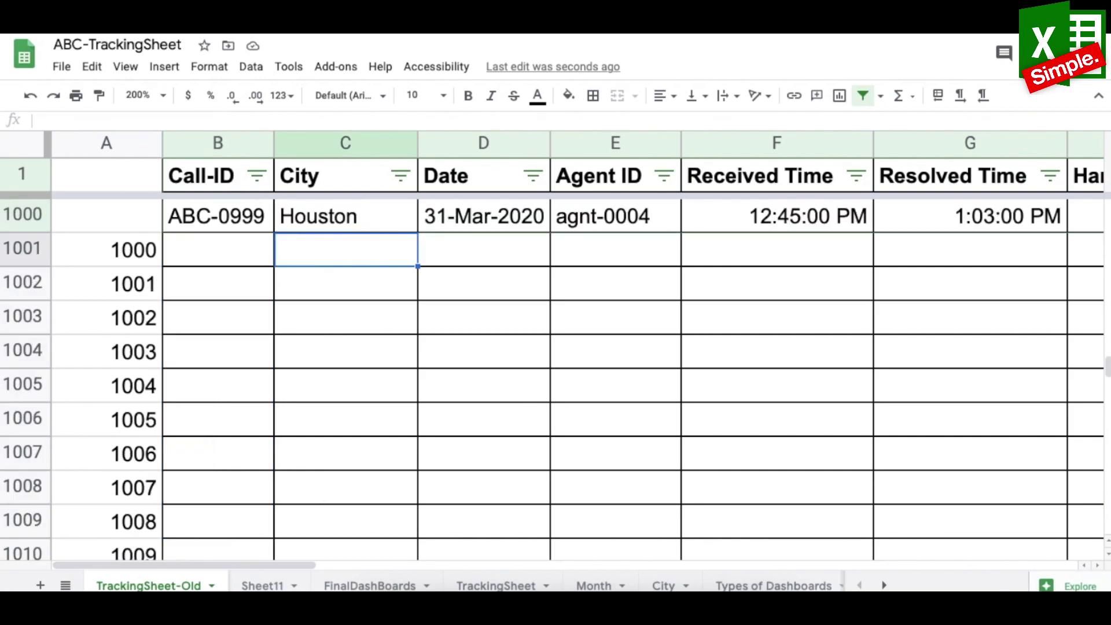
type("TEST")
key("Return")
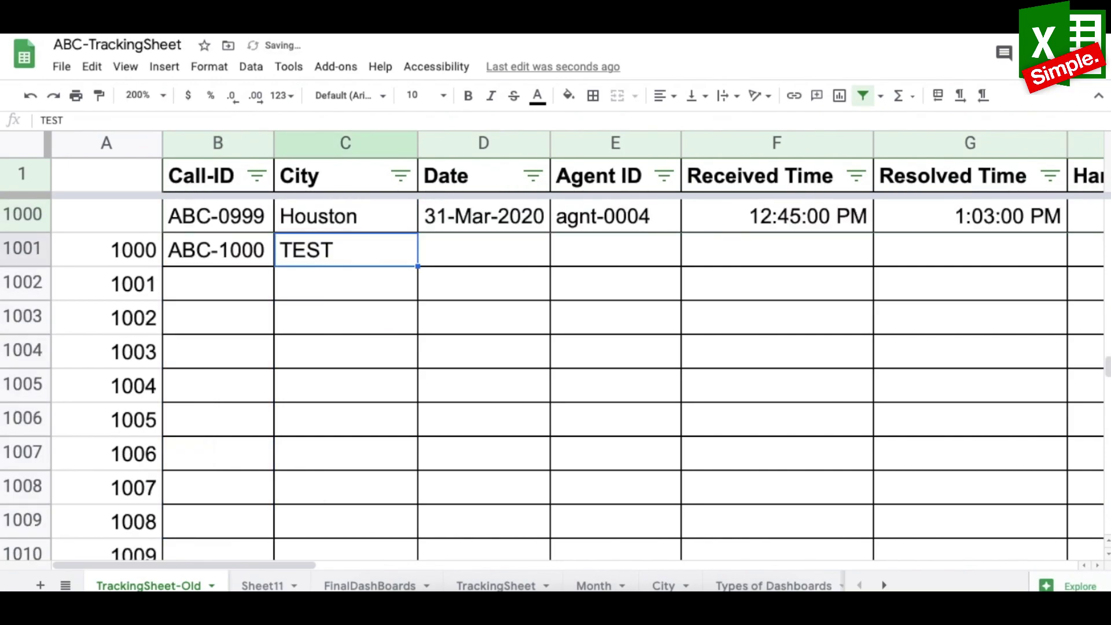
key("Delete")
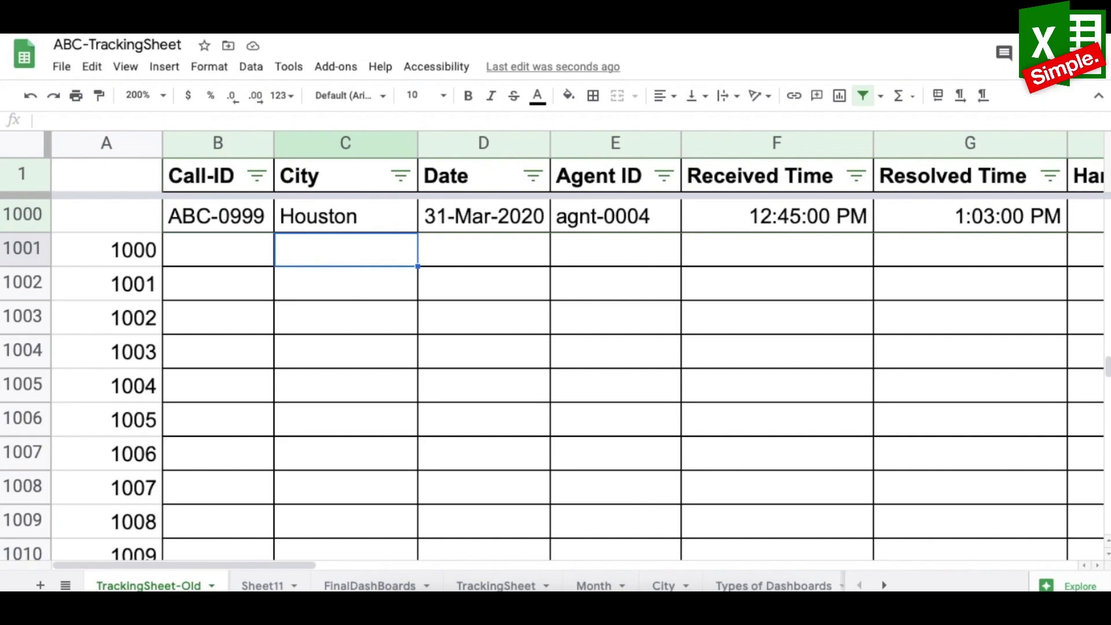
- Hide column A containing the helper serial numbers
left_click(111, 142)
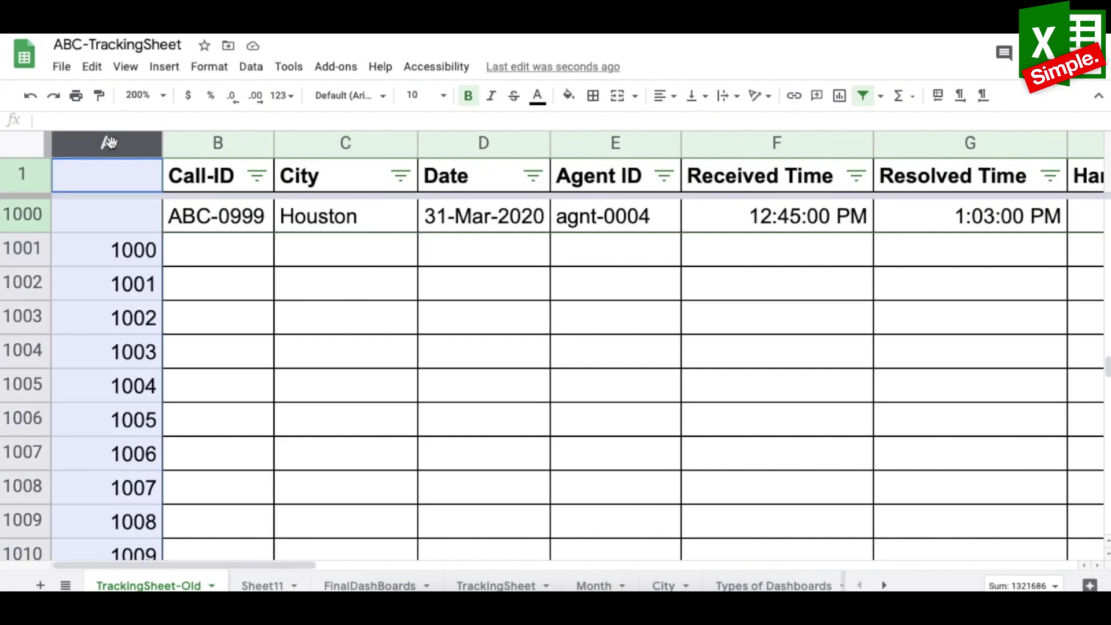
right_click(110, 142)
left_click(174, 312)
- Review the blank entry cells of row 1001 from Call-ID across to Type of call
left_click(109, 254)
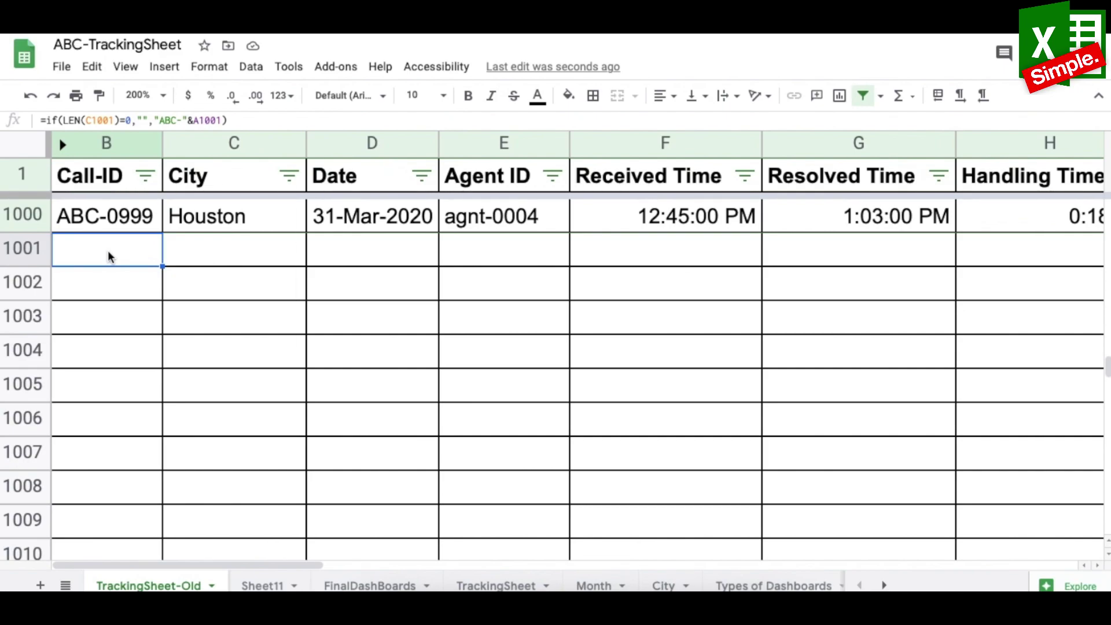
left_click(212, 256)
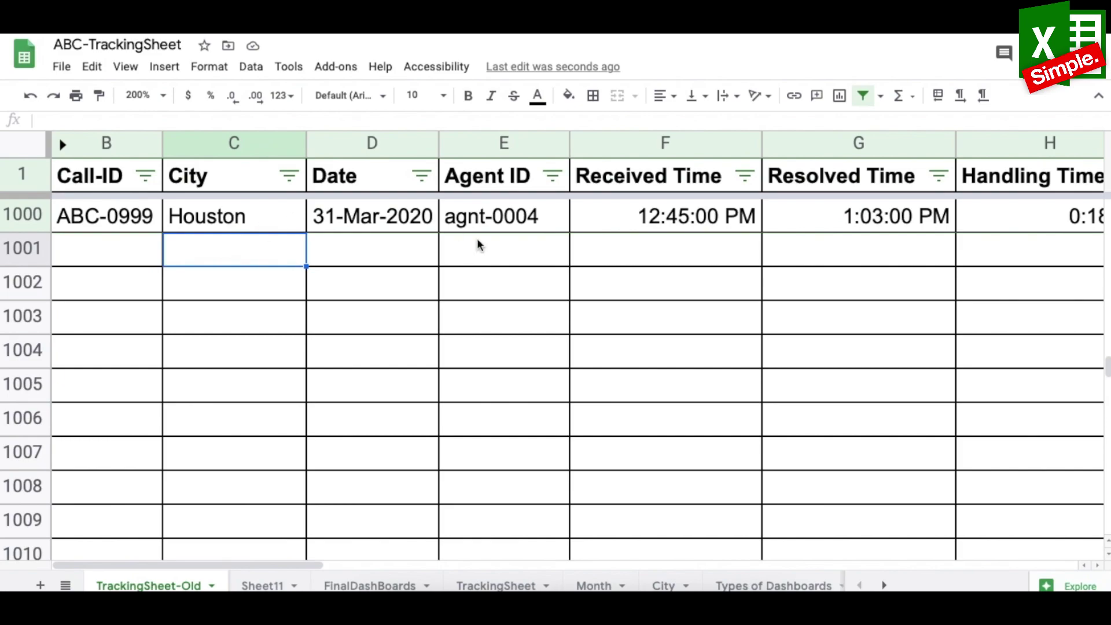
left_click(491, 250)
key("Right")
key("Right")
key("Right")
key("Right")
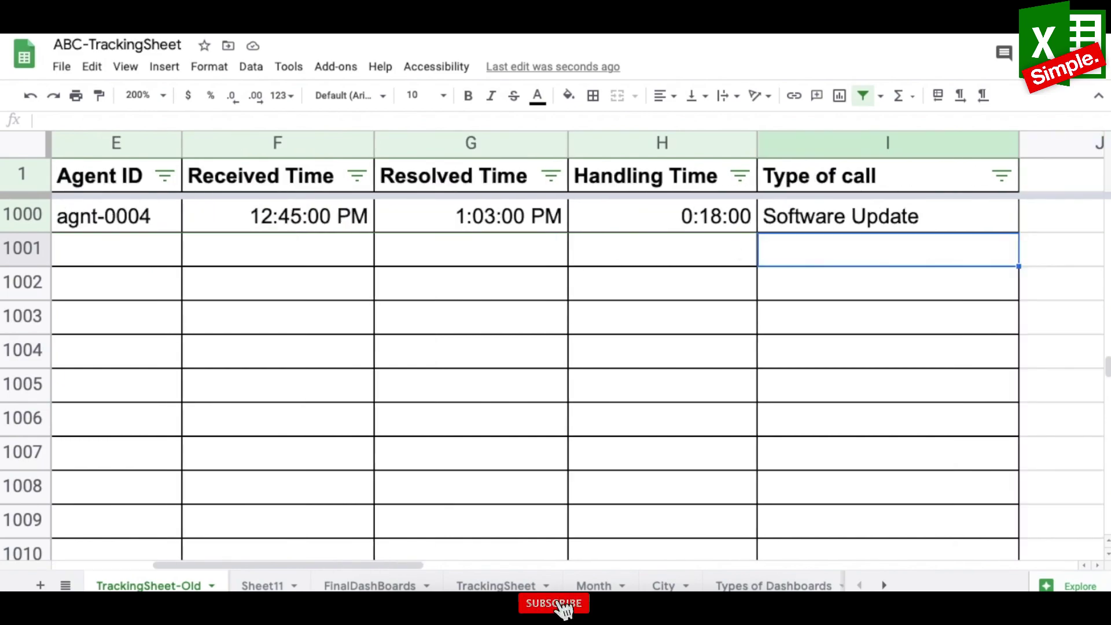
- Return along row 1001 from Type of call to the blank City cell C1001
key("Left")
key("Left")
key("Left")
key("Left")
key("Left")
key("Left")
key("Left")
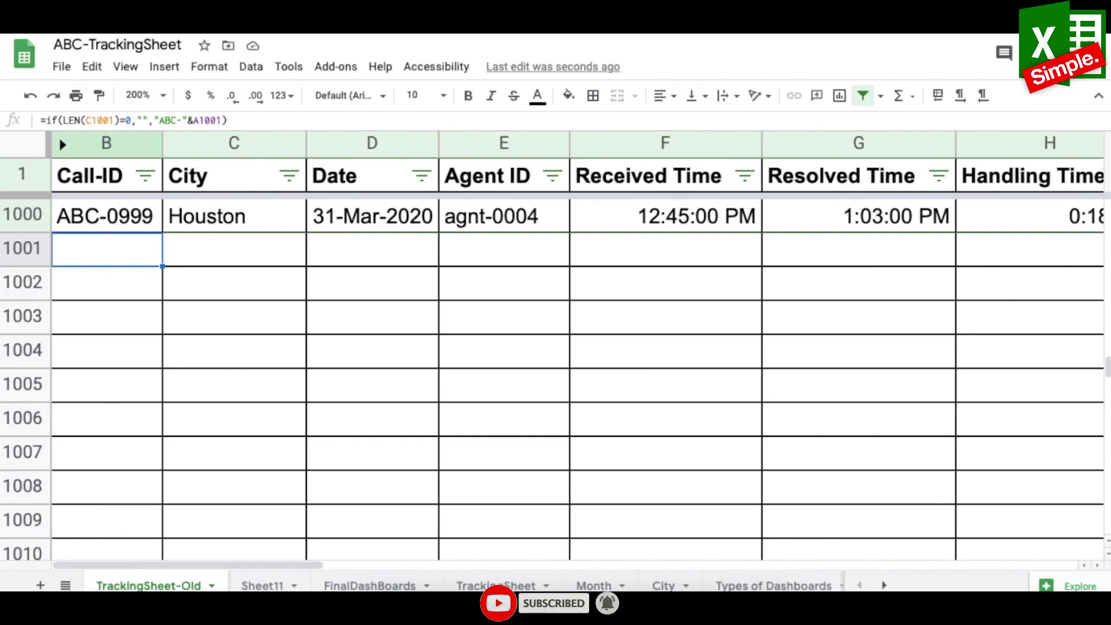
left_click(234, 249)
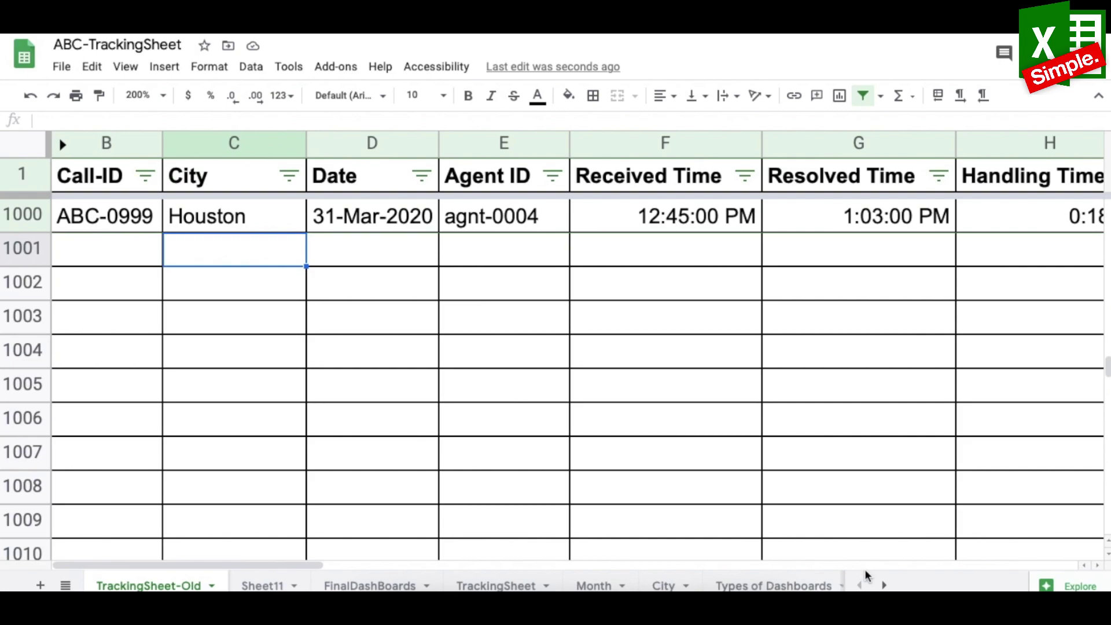
- Examine the Type of call and Cities lists on Sheet11
left_click(246, 585)
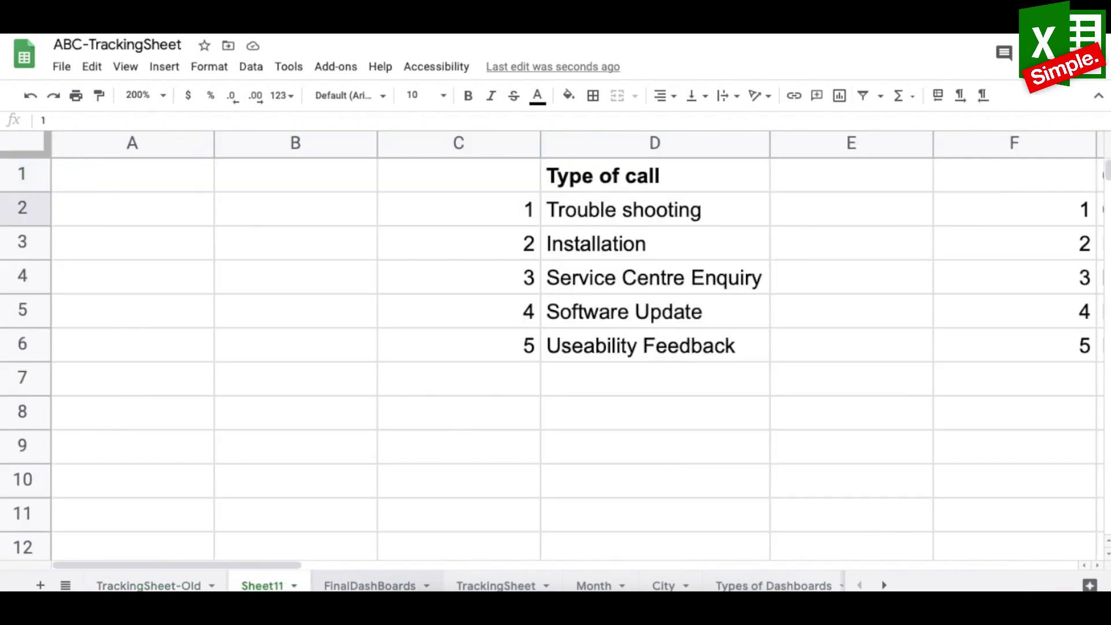
mouse_move(280, 565)
left_mouse_down()
mouse_move(365, 570)
mouse_move(258, 563)
left_mouse_up()
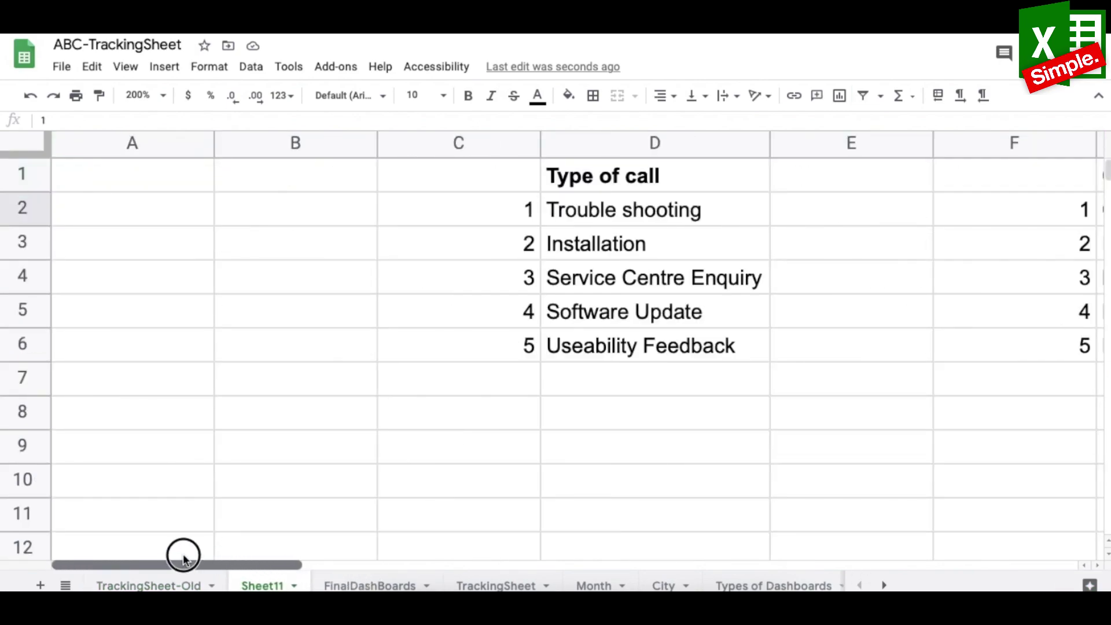
scroll(297, 537, "right", 3)
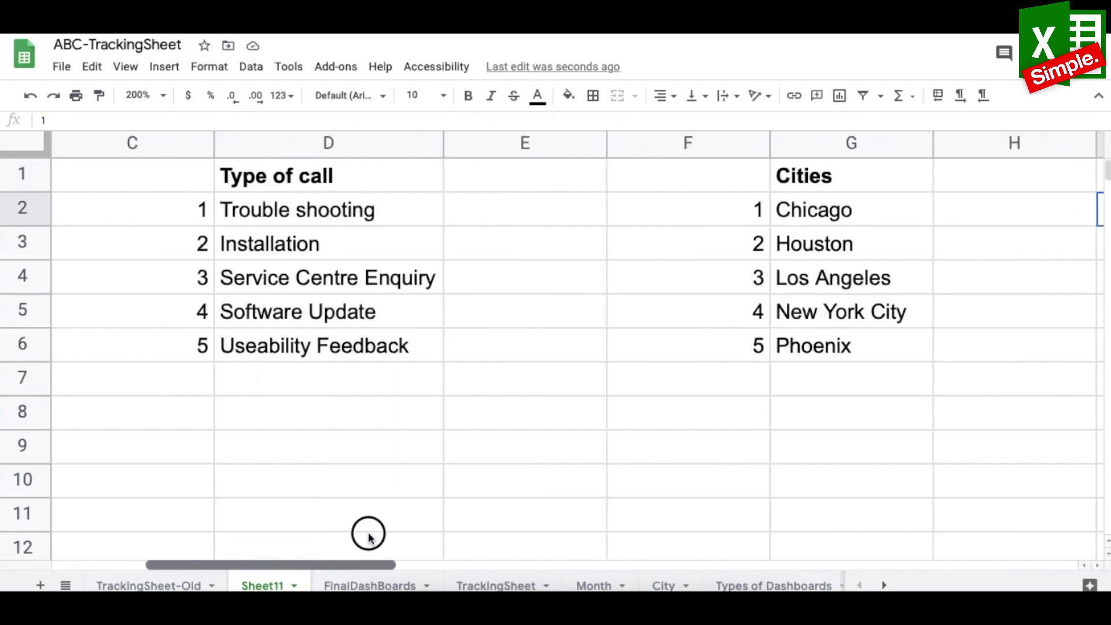
left_click(303, 166)
left_click_drag(302, 207, 293, 365)
left_click(821, 214)
left_click_drag(821, 214, 818, 345)
- Examine the Agent ID's list in column J of Sheet11
scroll(818, 345, "right", 3)
left_click(949, 209)
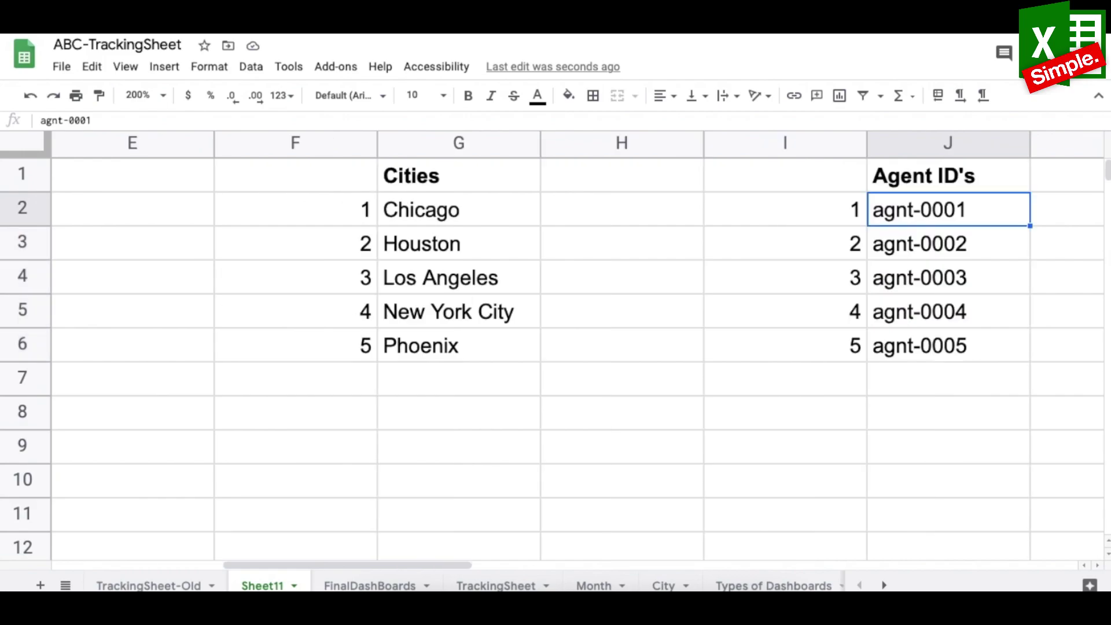
key("Down")
key("Down")
key("Down")
key("Down")
key("Down")
key("Up")
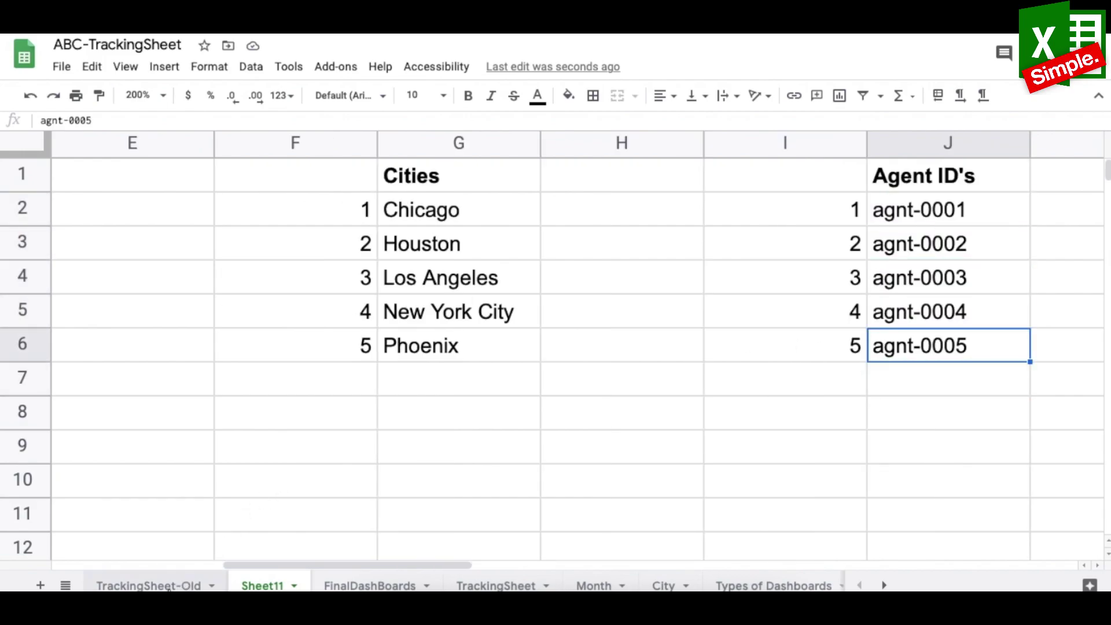
- Add a dropdown validation to City cell C1001 on TrackingSheet-Old using the range Sheet11!G2:G6, and open its city options
left_click(148, 585)
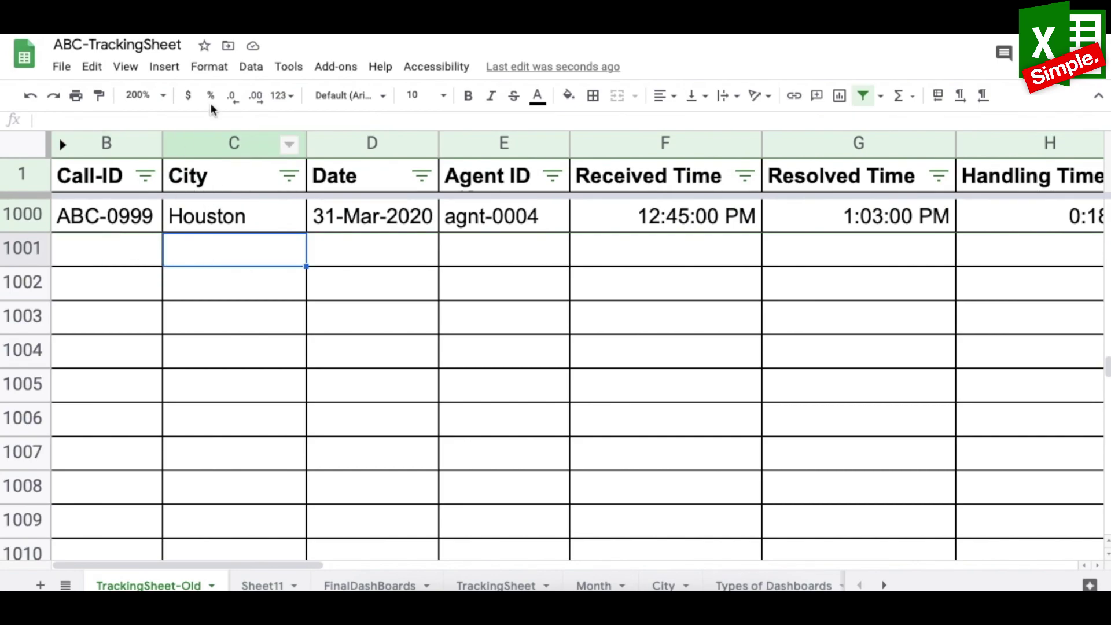
left_click(250, 66)
left_click(287, 310)
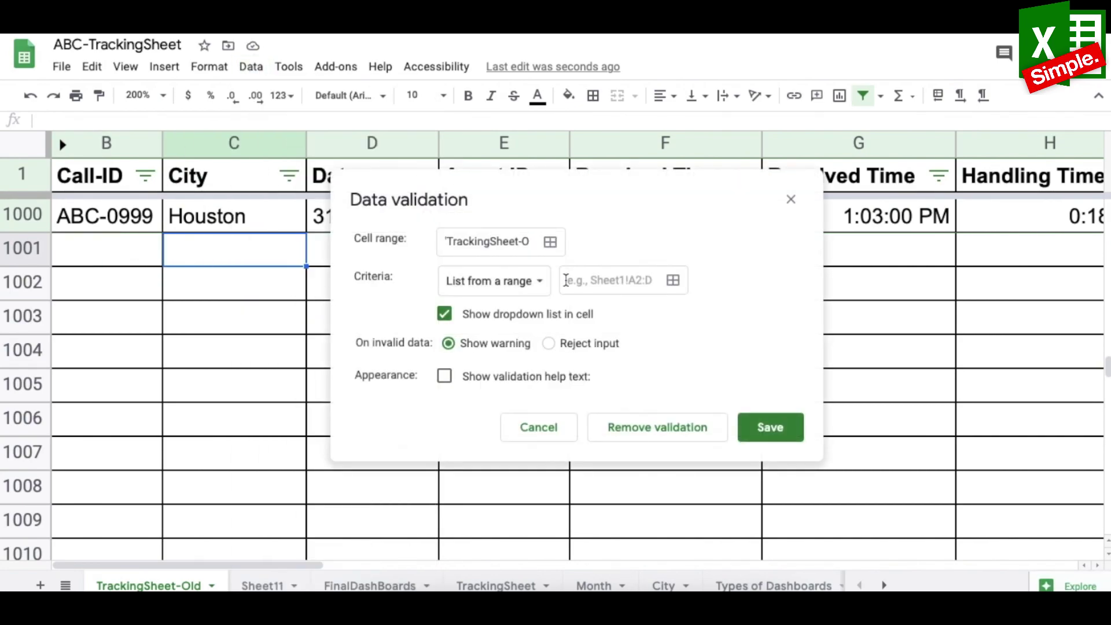
left_click(615, 280)
left_click(672, 280)
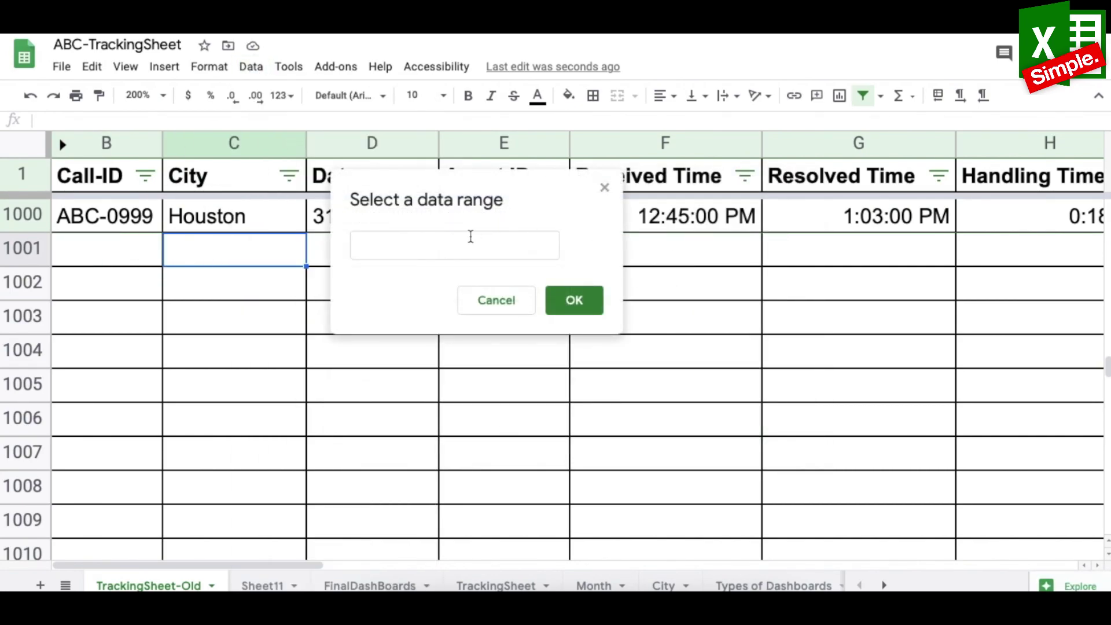
left_click(463, 245)
left_click(264, 586)
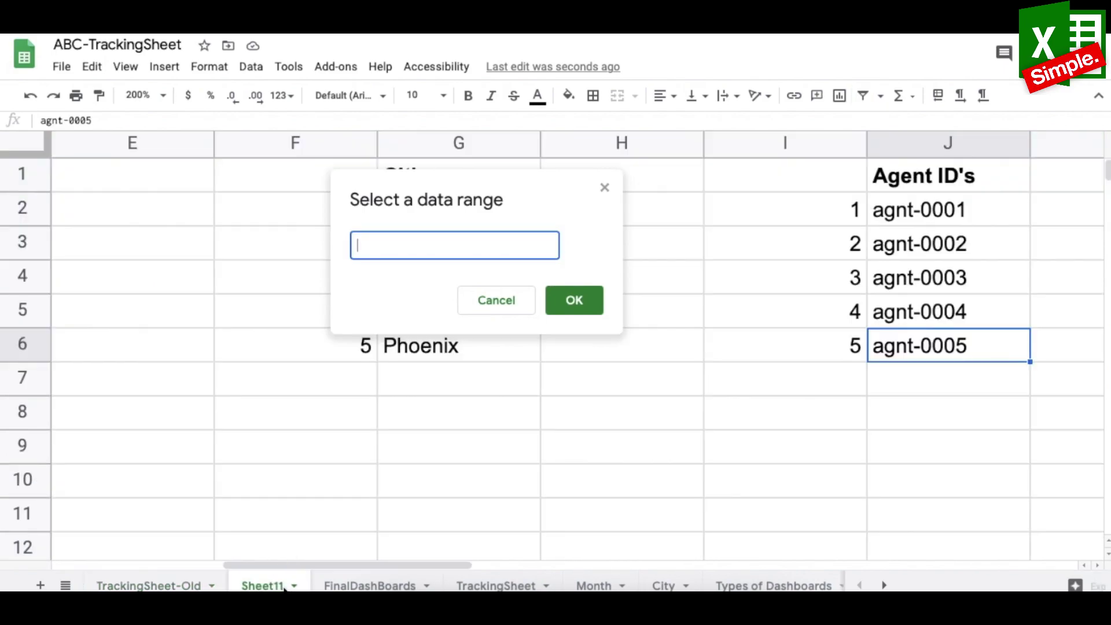
left_click_drag(439, 209, 423, 354)
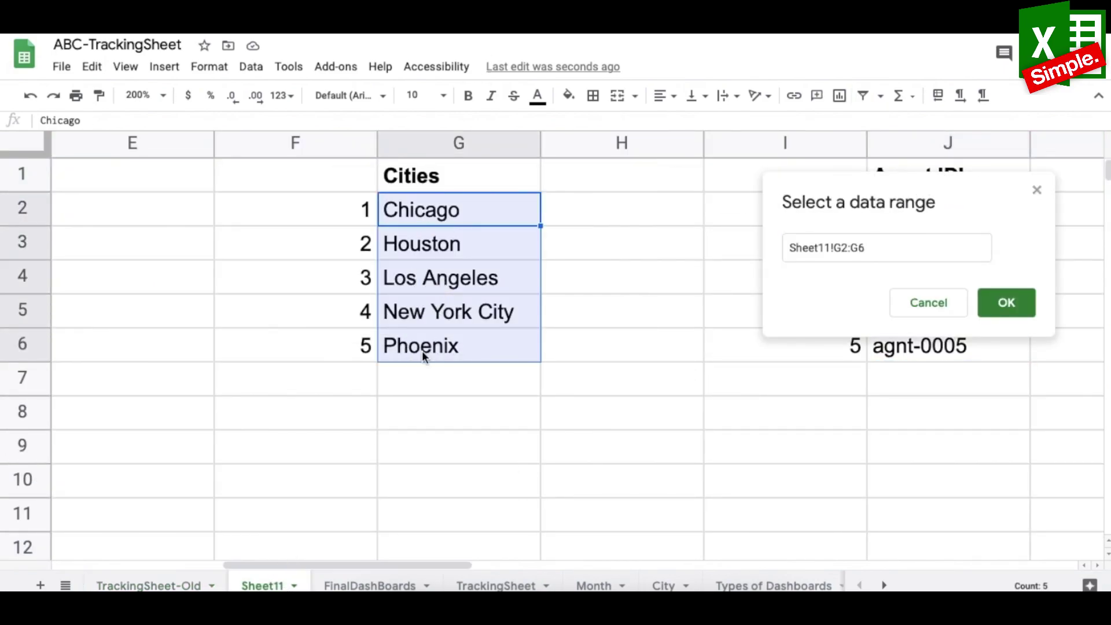
left_click(1006, 302)
left_click(768, 426)
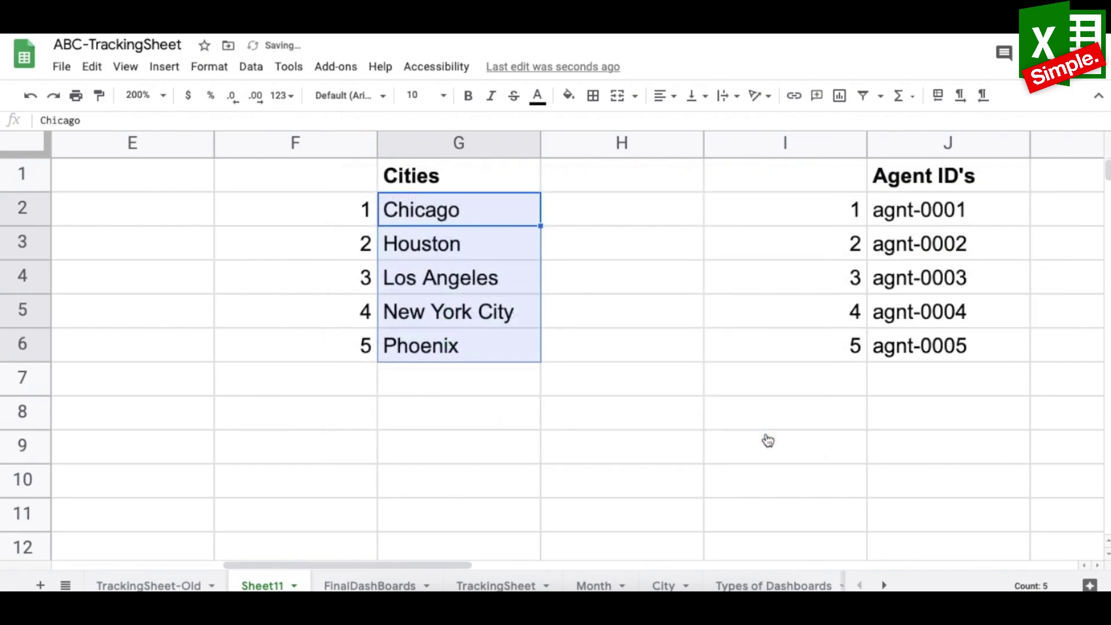
left_click(289, 248)
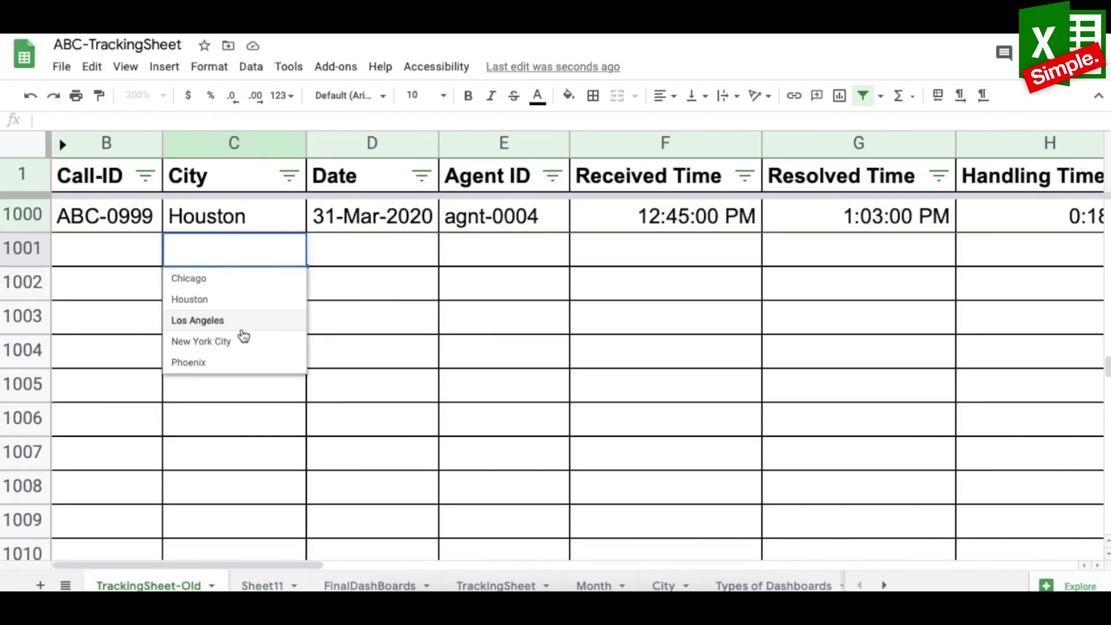
- Add dropdown validation to the Agent ID and Type of call cells of row 1001 from the Sheet11 lists, using D2:D6 for the call types
left_click(472, 265)
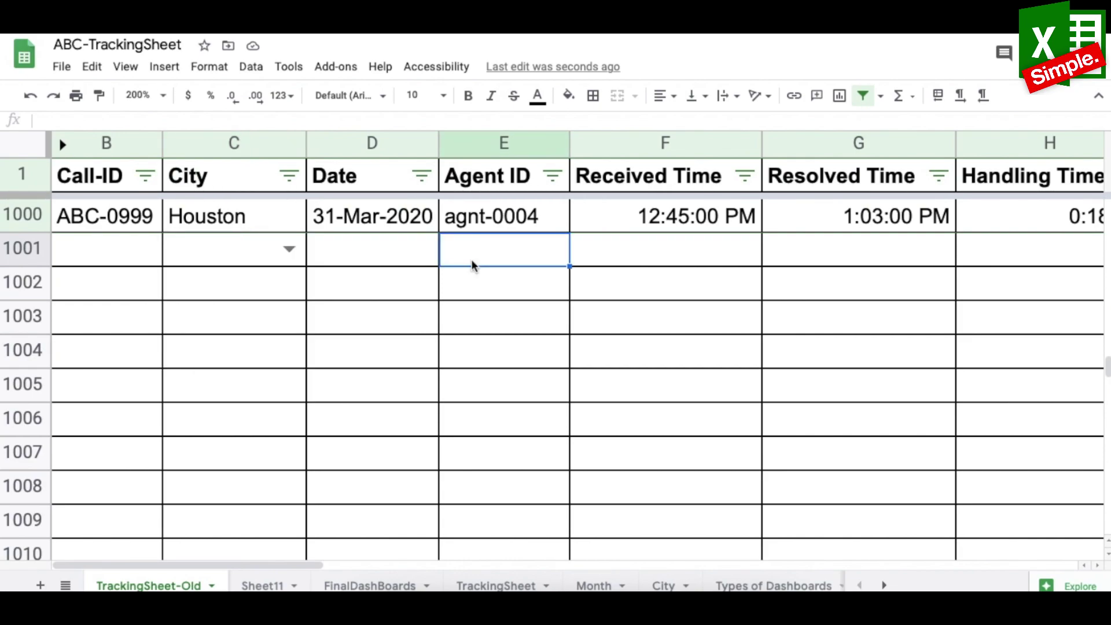
key("Right")
key("Right")
key("Right")
key("Right")
key("Right")
key("Left")
key("Left")
key("Left")
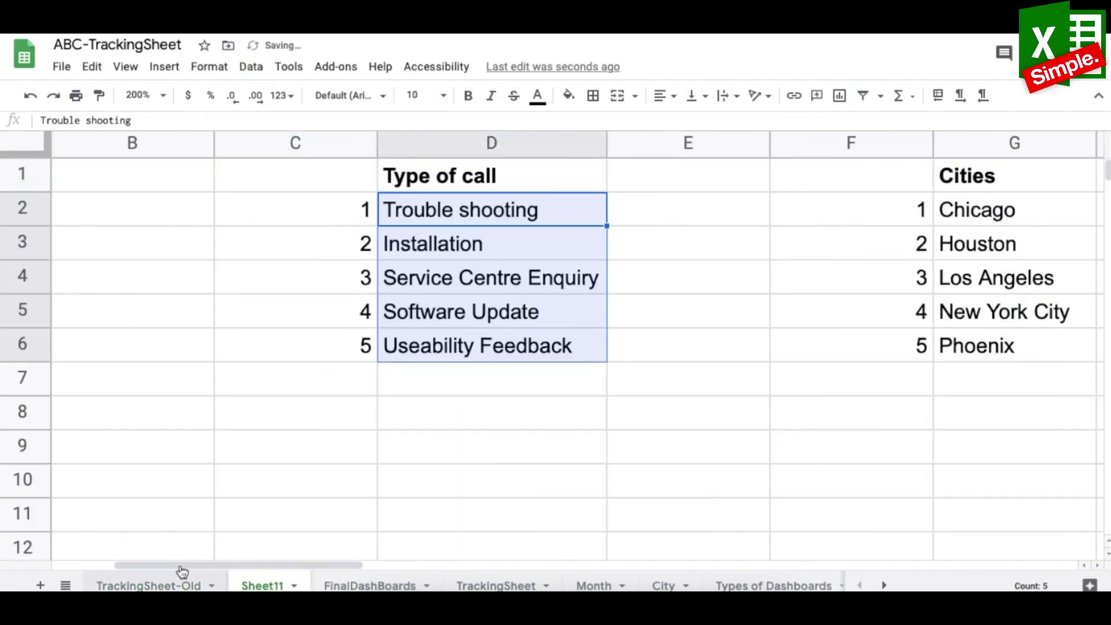
left_click(149, 585)
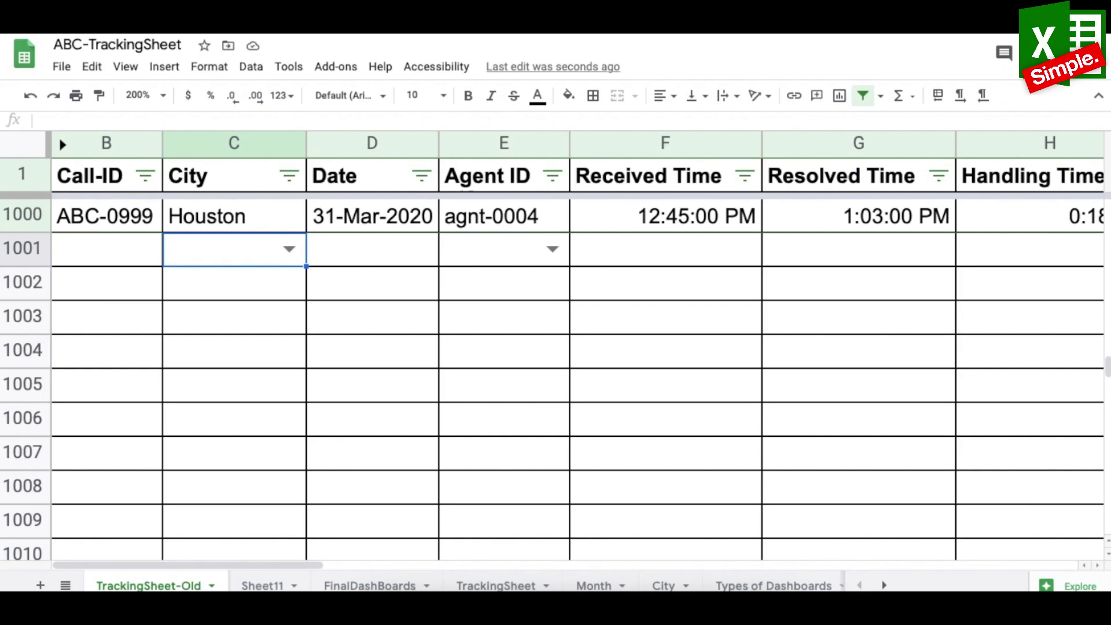
key("ctrl+shift+Right")
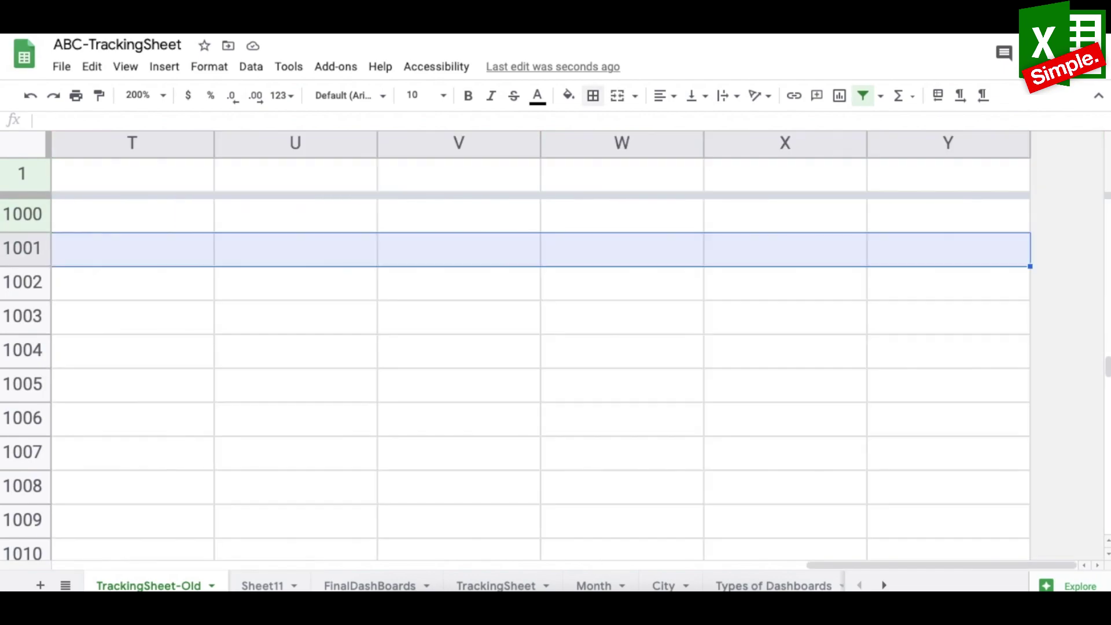
key("ctrl+shift+Down")
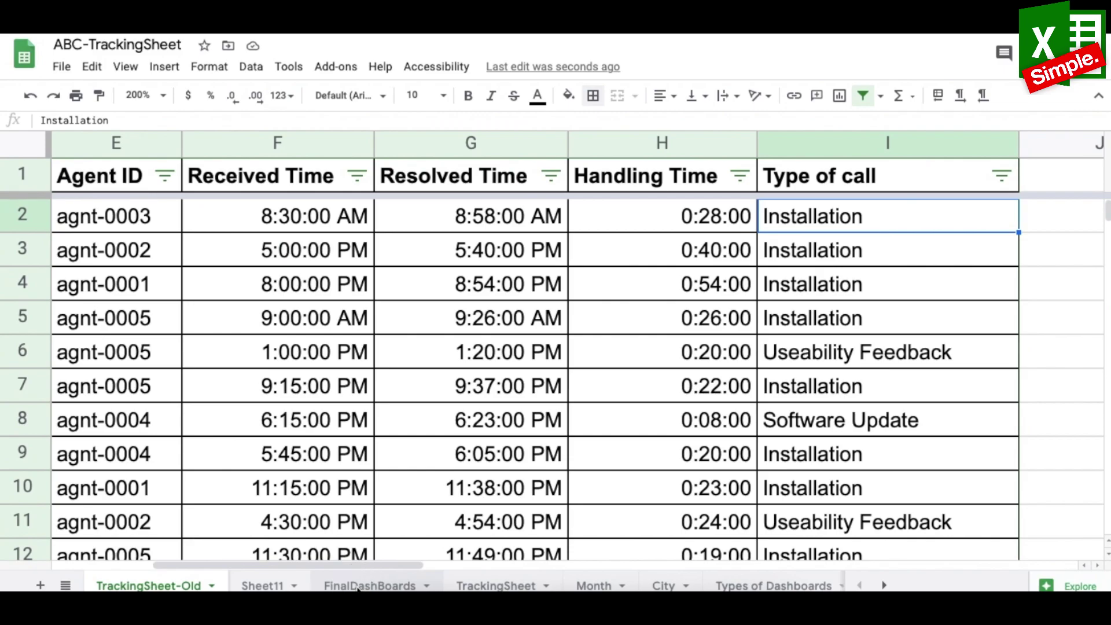
left_click(356, 586)
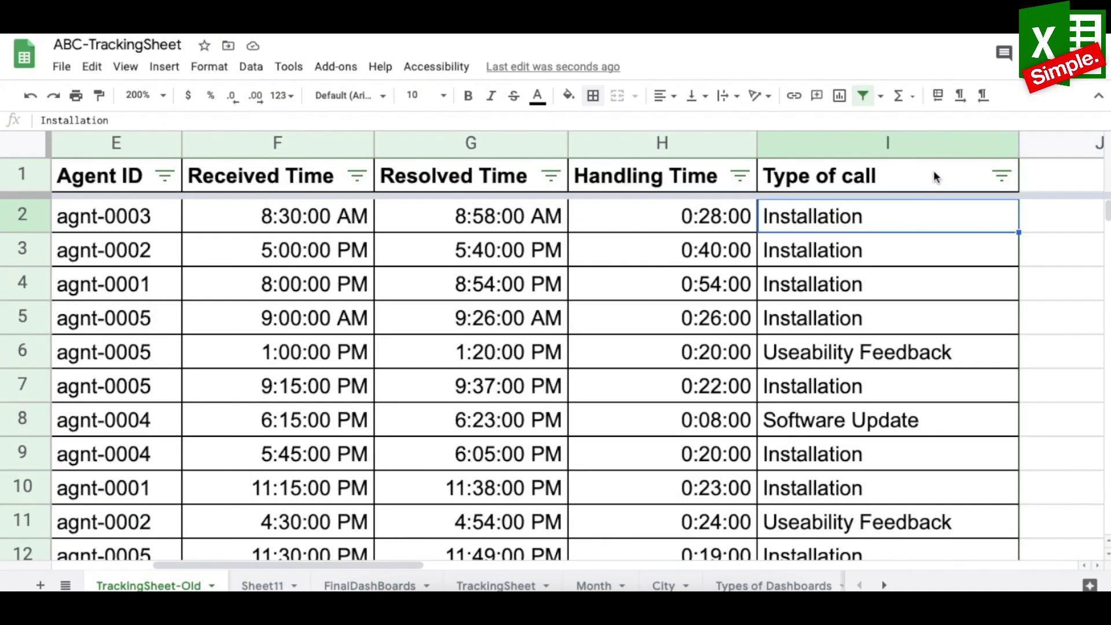
- Add the header MONTH in cell J1, beside the Type of call column
left_click(929, 169)
key("Right")
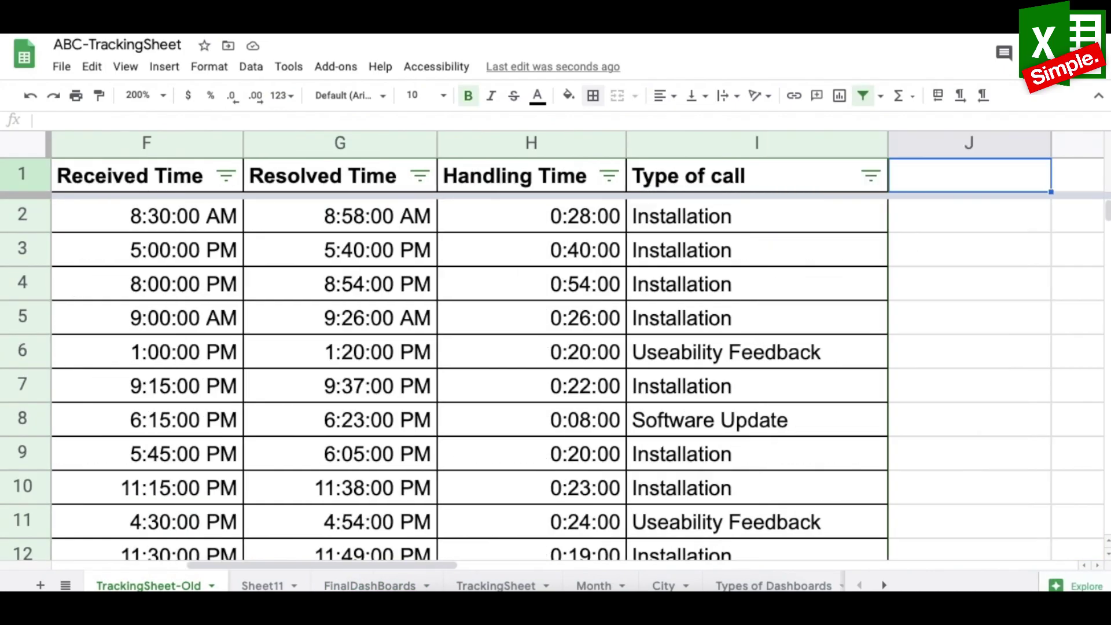
type("MONTH")
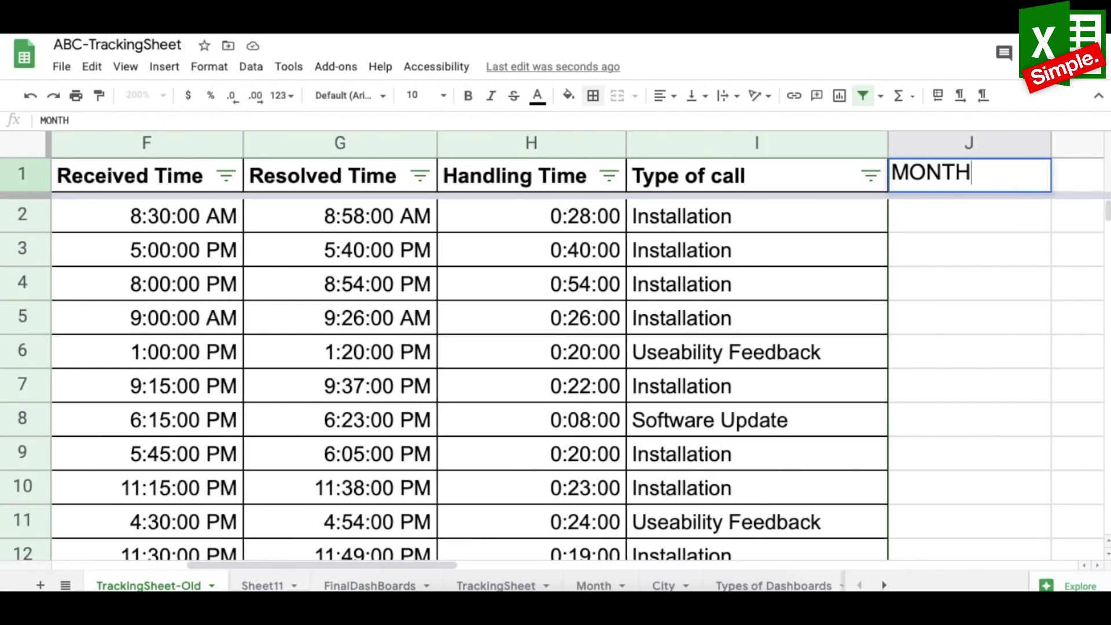
key("Return")
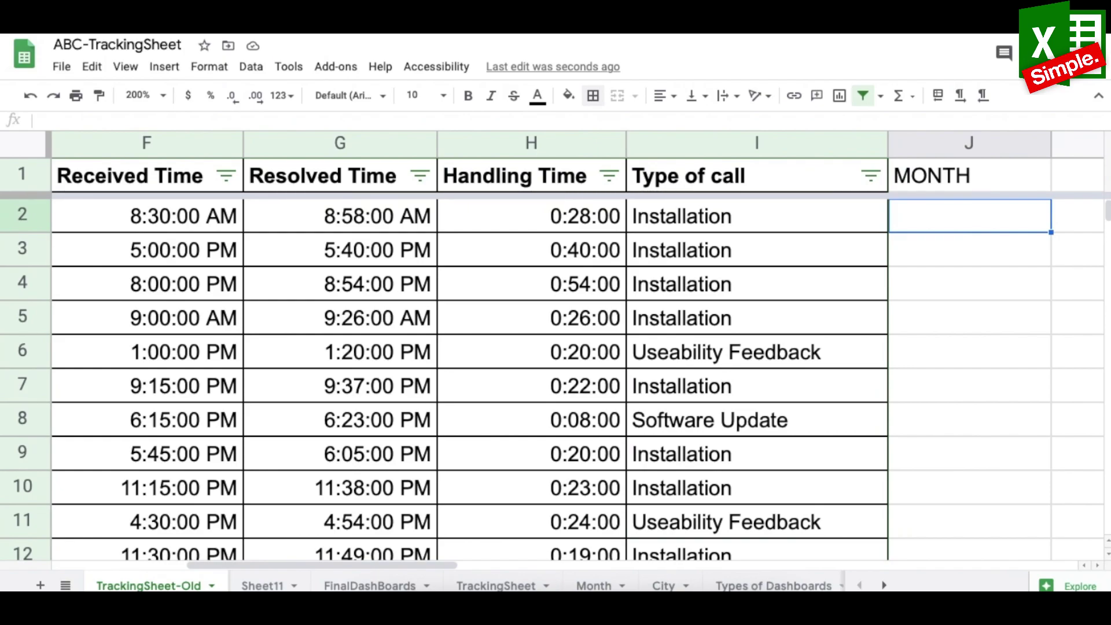
- Enter the formula ="Month-"&text(D2,"m") in J2 to derive the month label from the call date
type("=\"Month-\"&")
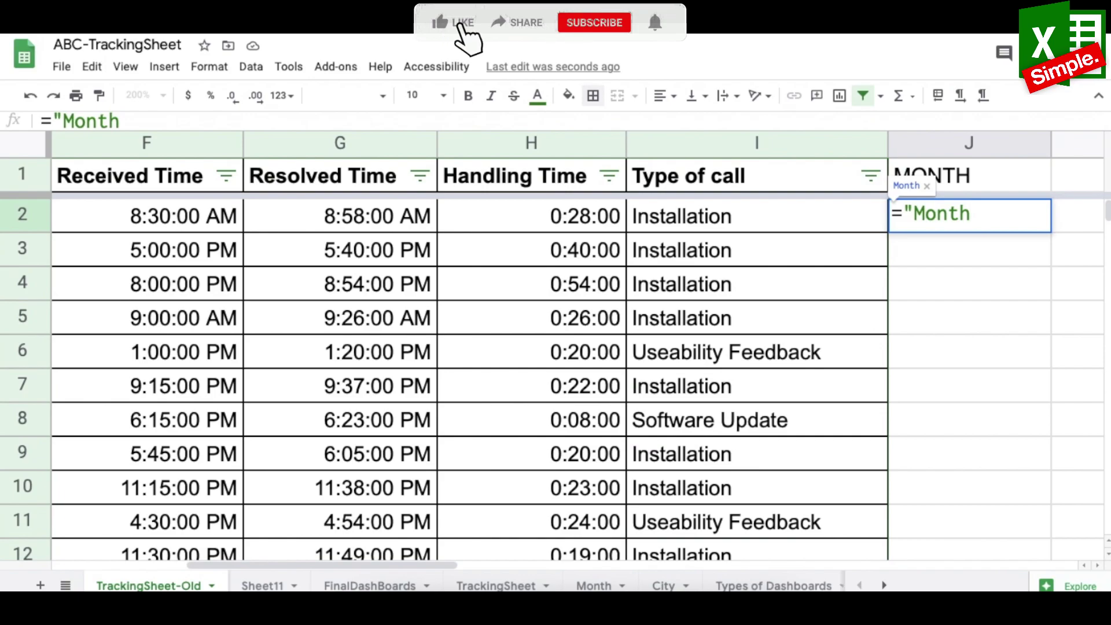
key("Left")
key("Left")
key("Left")
key("Left")
key("Left")
key("Left")
left_click(1007, 214)
type("text(")
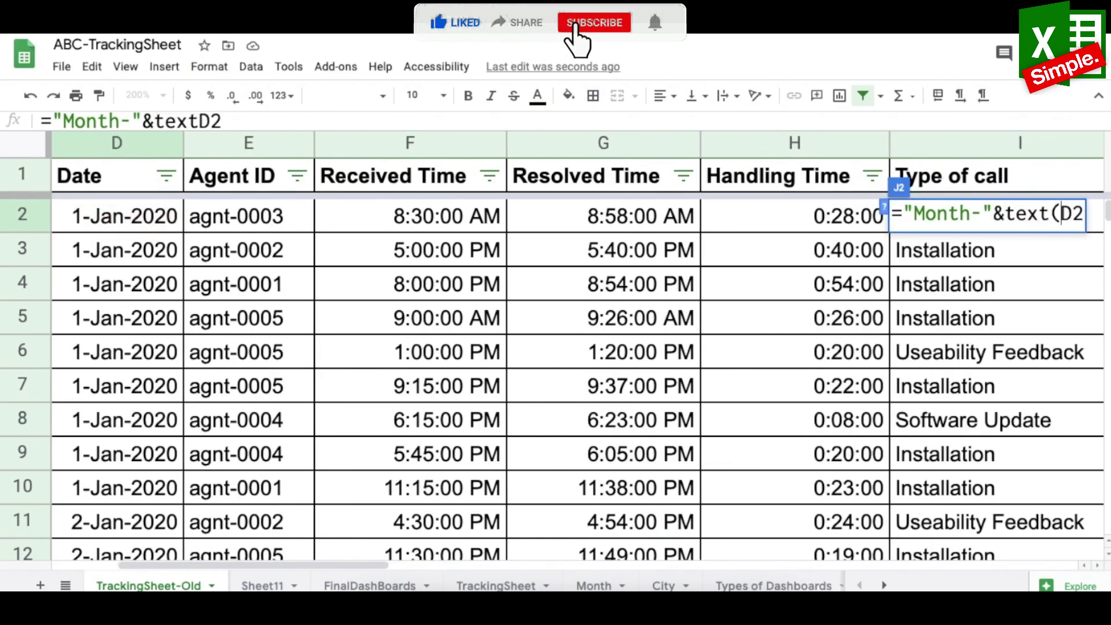
key("Right")
key("Right")
type(",\"m\")")
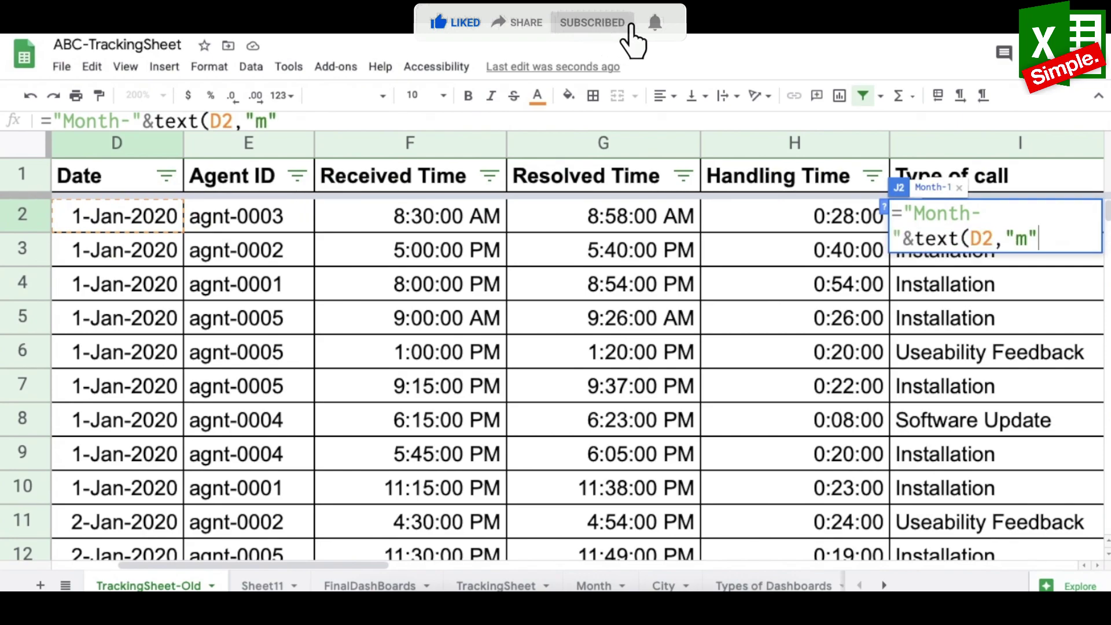
key("Return")
- Copy the month formula from J2 down column J to the last call record in row 1000
key("Up")
key("ctrl+c")
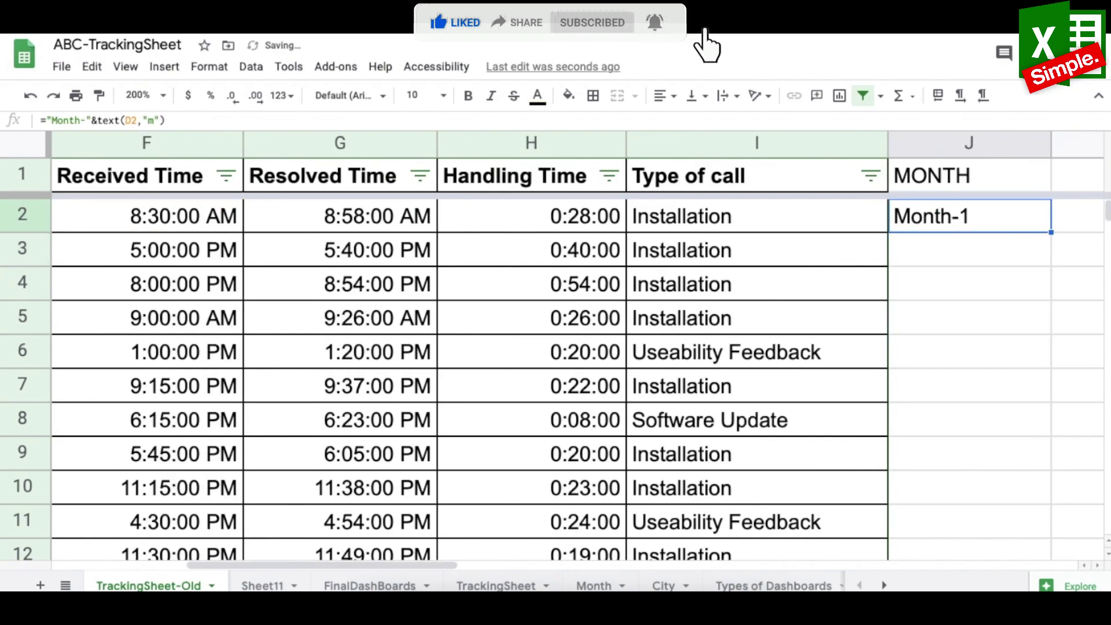
left_click(757, 216)
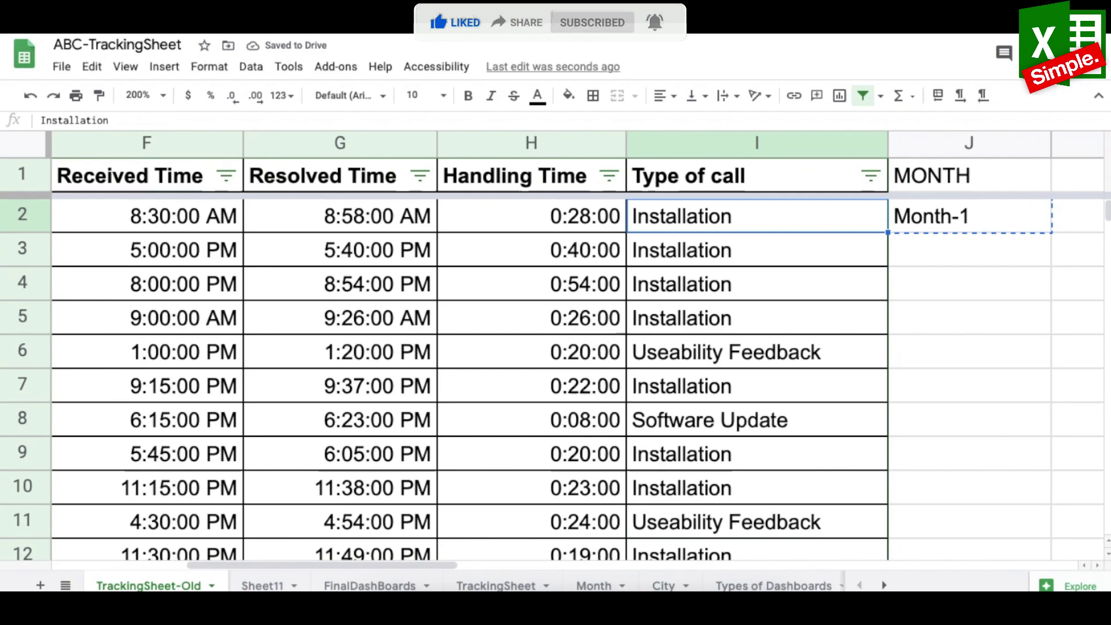
key("ctrl+Down")
key("Right")
key("ctrl+shift+Up")
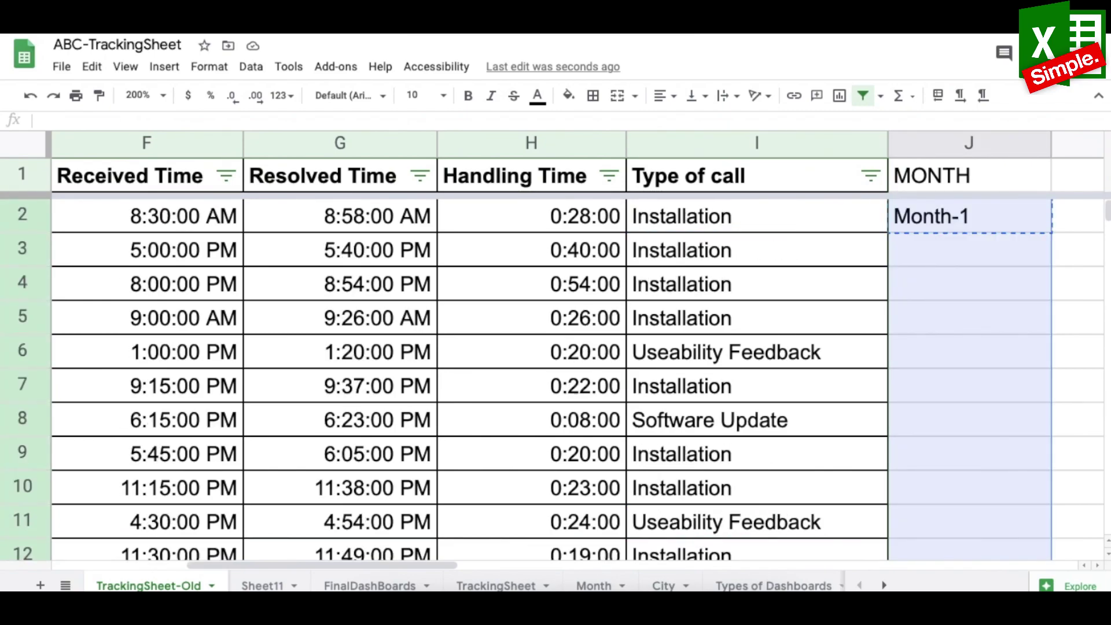
key("ctrl+v")
mouse_move(1106, 211)
left_mouse_down()
mouse_move(1103, 367)
mouse_move(1105, 211)
left_mouse_up()
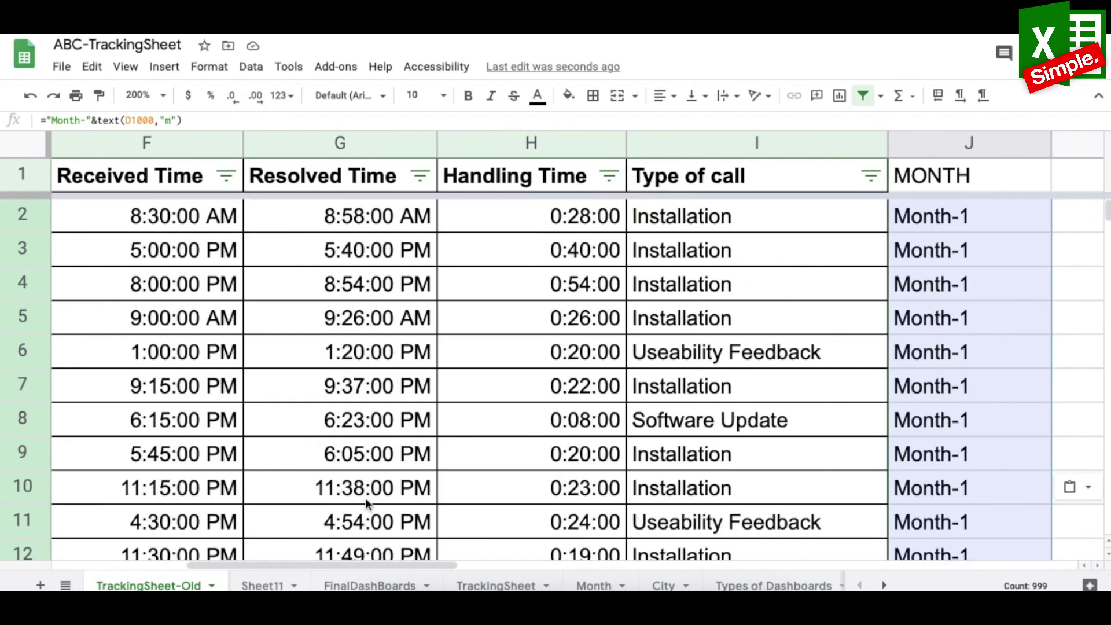
- Add a new sheet after FinalDashBoards, title its cell A1 Monthly Graphs in bold, and select cell A3
left_click(496, 585)
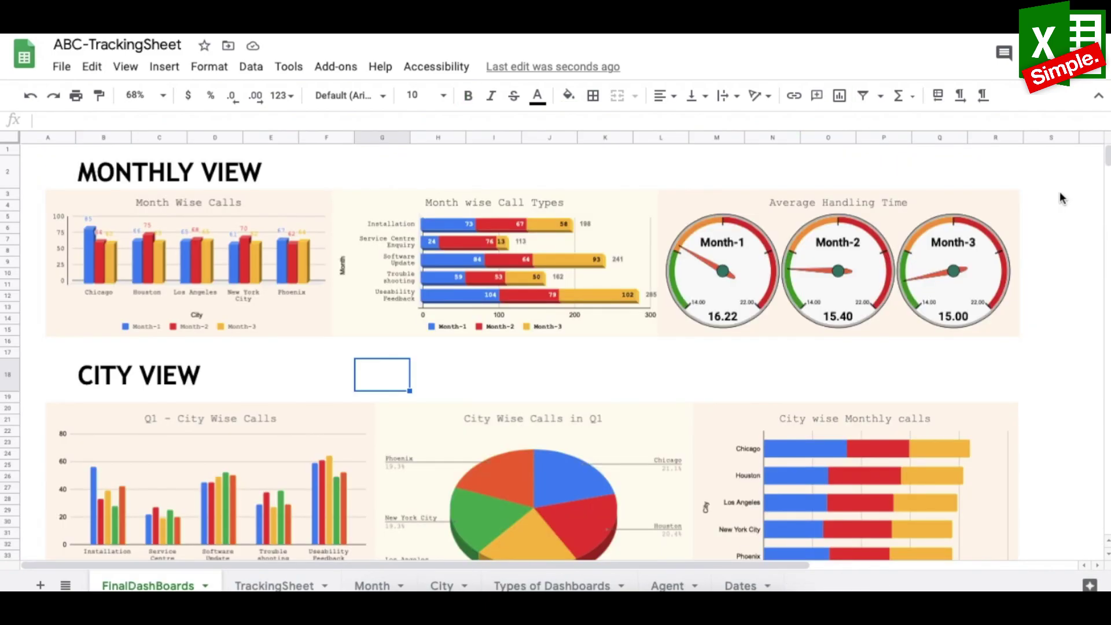
mouse_move(1107, 155)
left_mouse_down()
mouse_move(1105, 172)
mouse_move(1106, 148)
left_mouse_up()
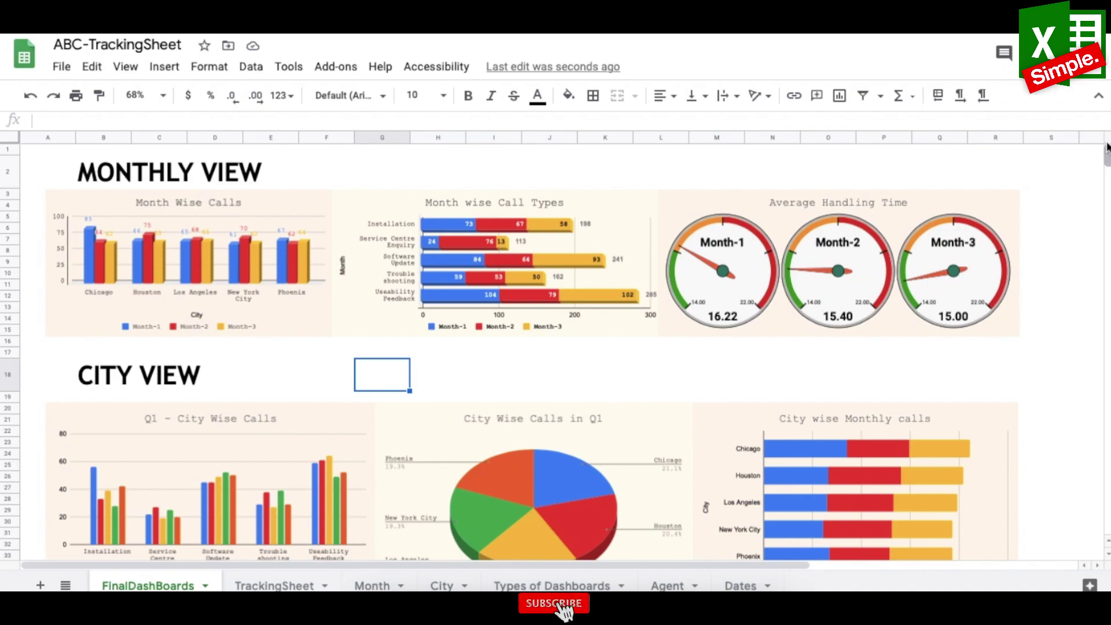
left_click(40, 585)
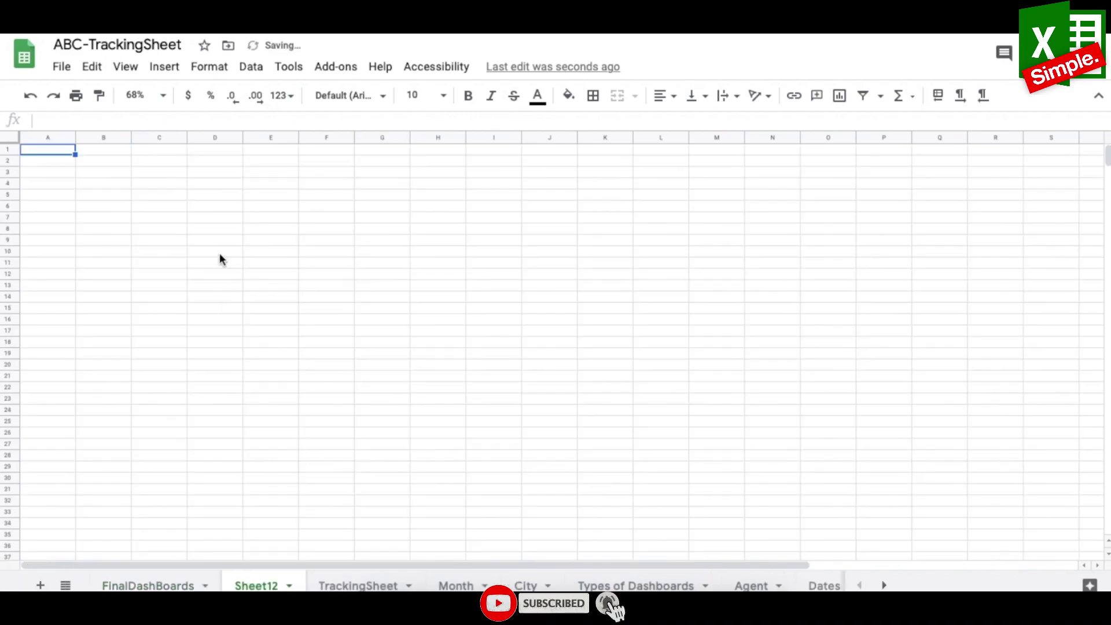
type("Monthly")
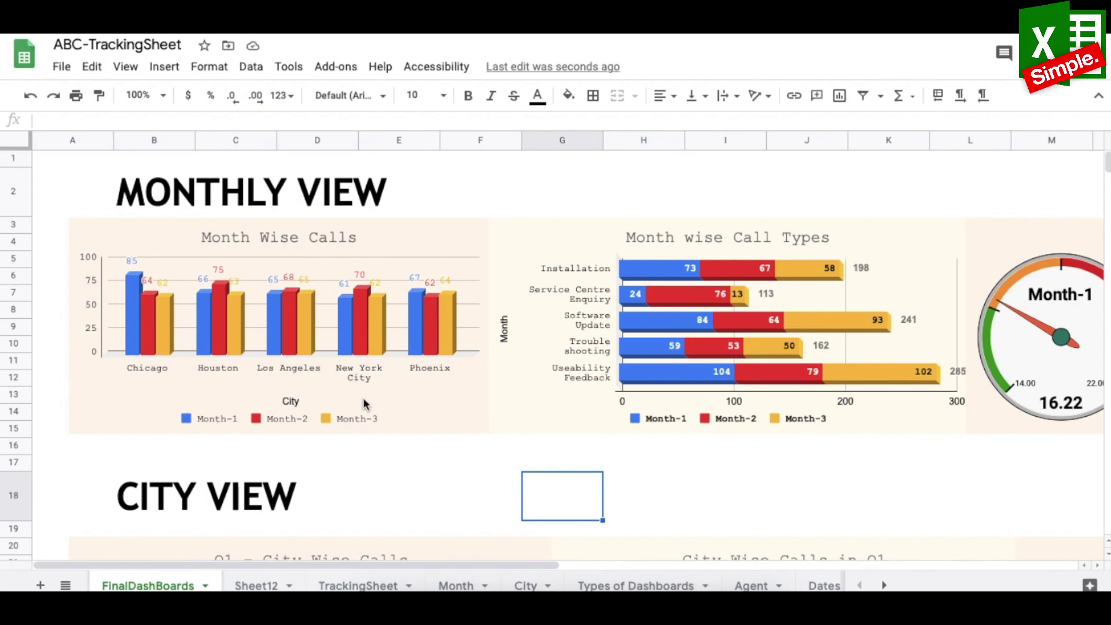
left_click(254, 585)
left_click(86, 191)
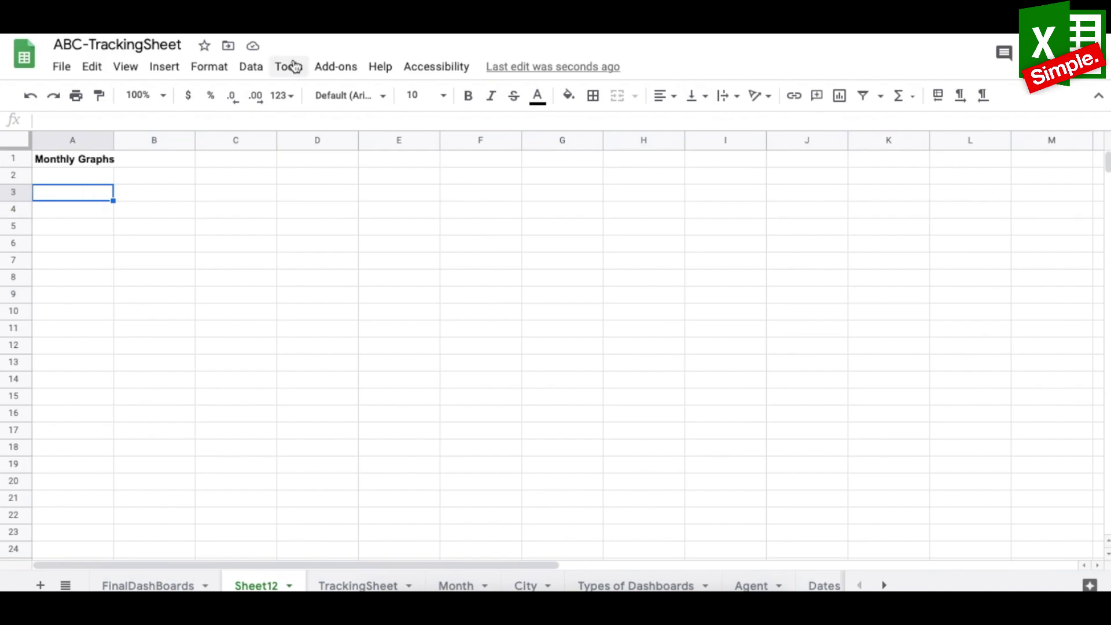
- Start a pivot table and set its data range to columns B to J of TrackingSheet
left_click(252, 70)
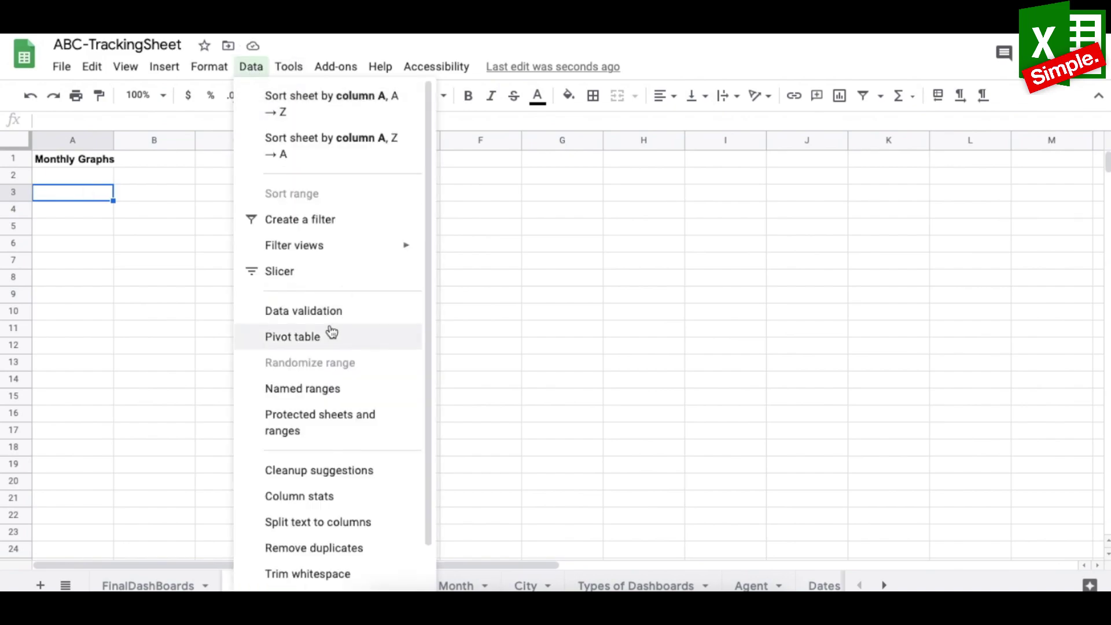
left_click(328, 334)
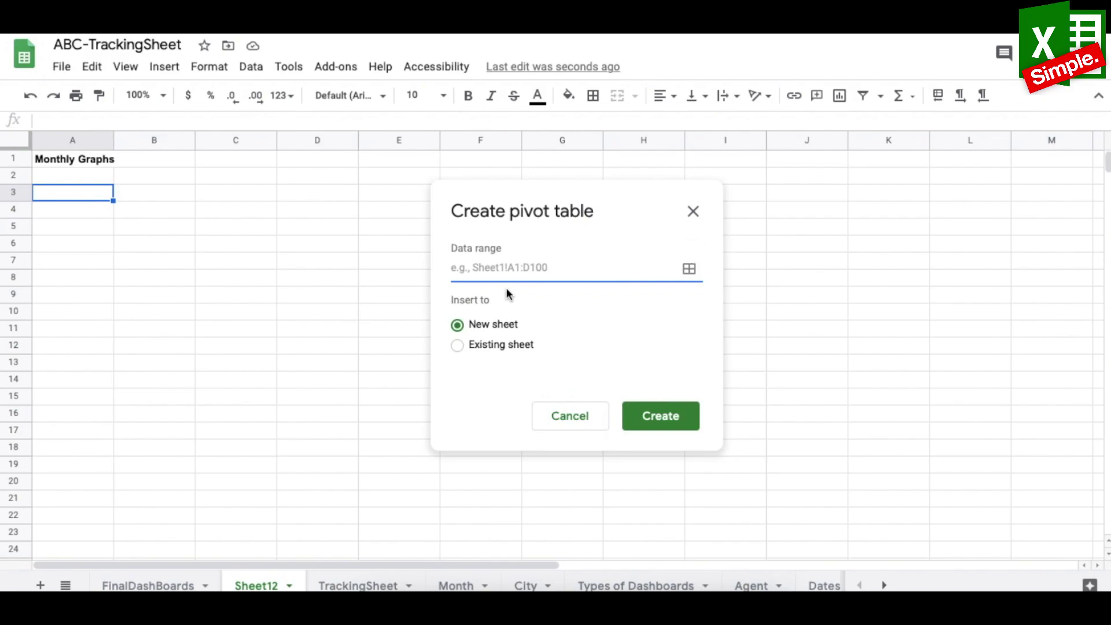
left_click(689, 268)
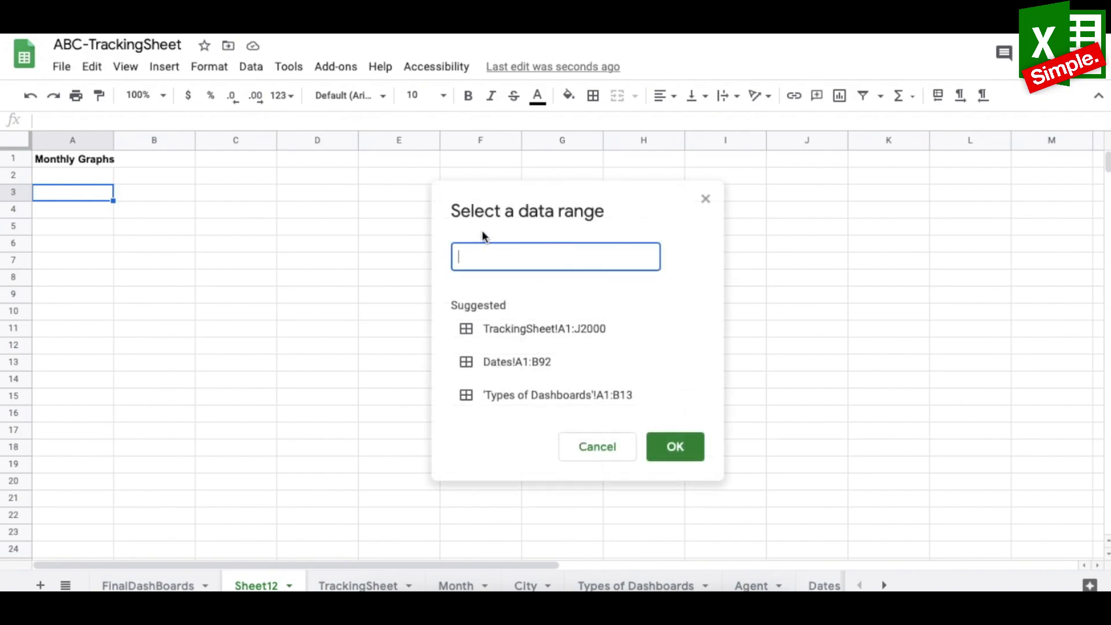
left_click(359, 585)
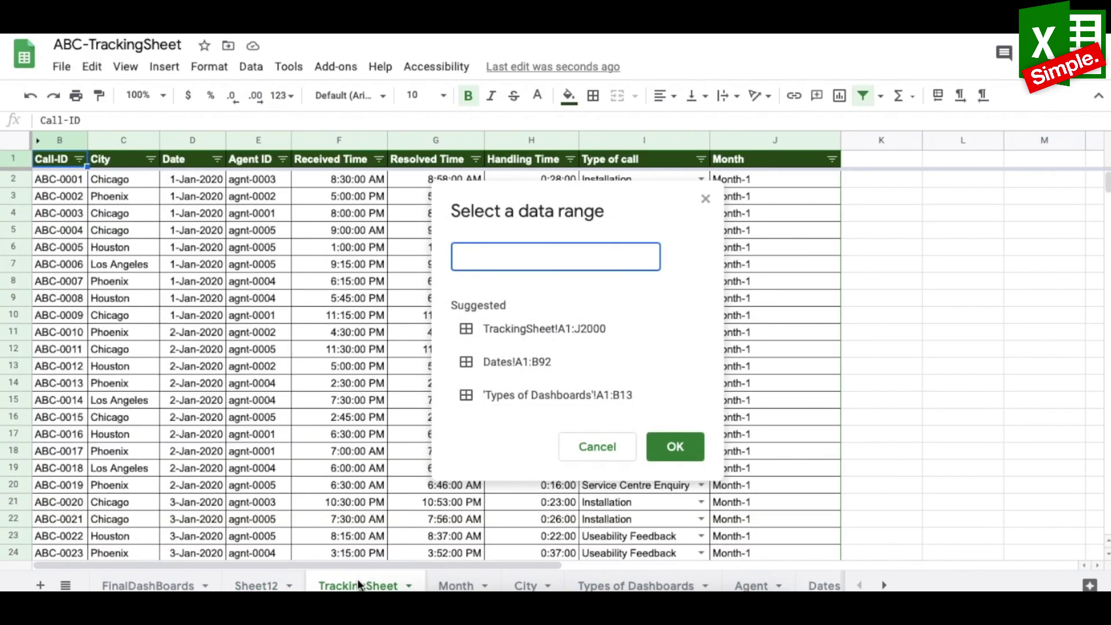
left_click_drag(55, 139, 831, 141)
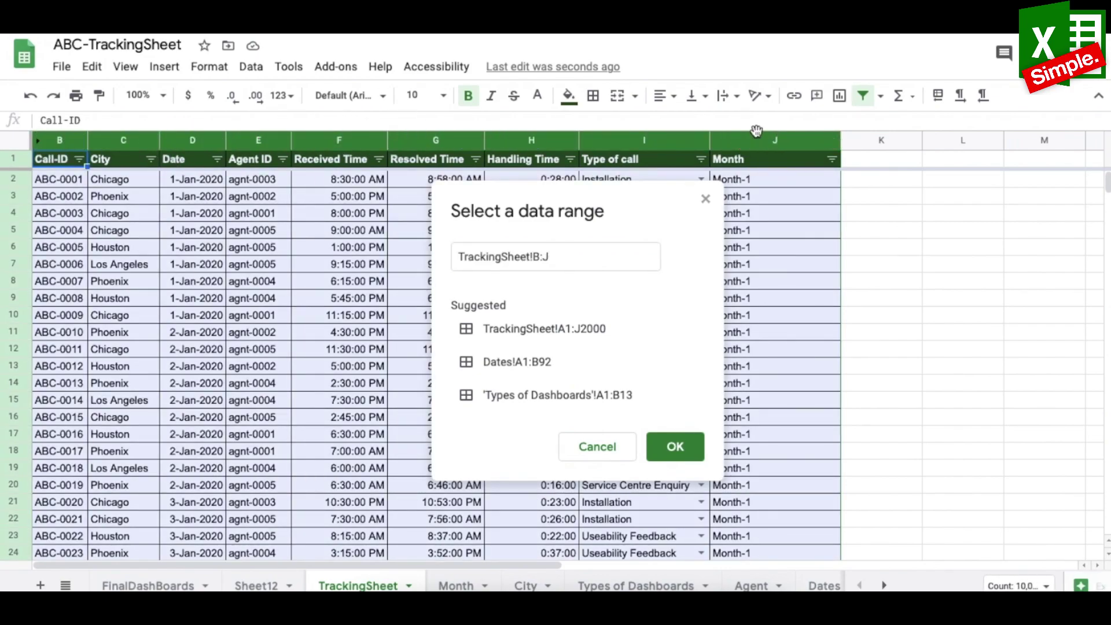
left_click(674, 448)
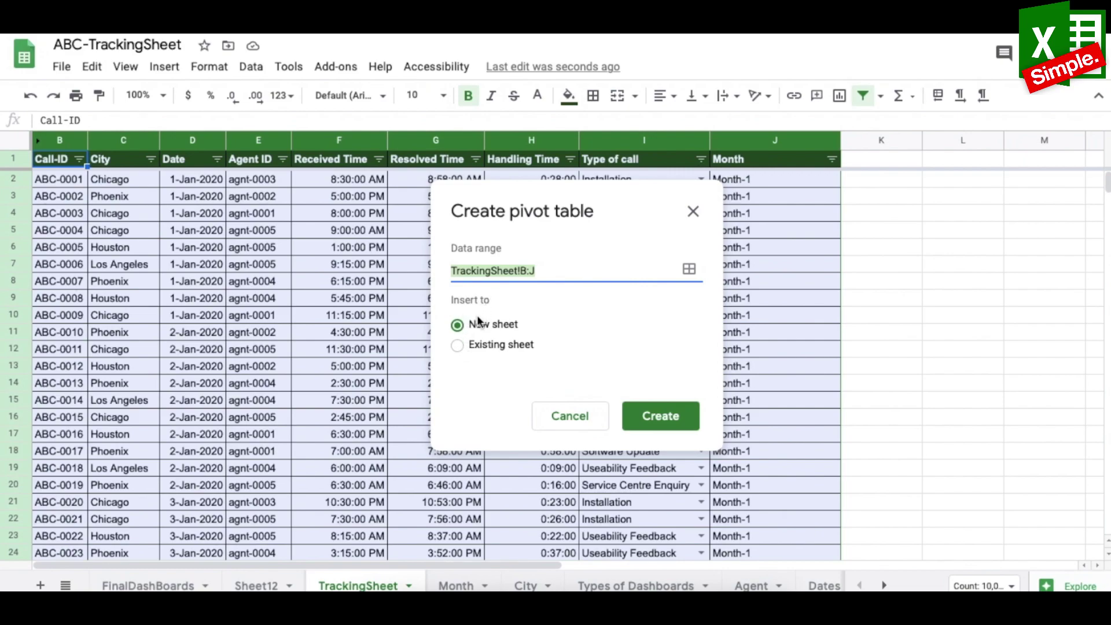
- Create the pivot table on the existing sheet at Sheet12!A3
left_click(457, 346)
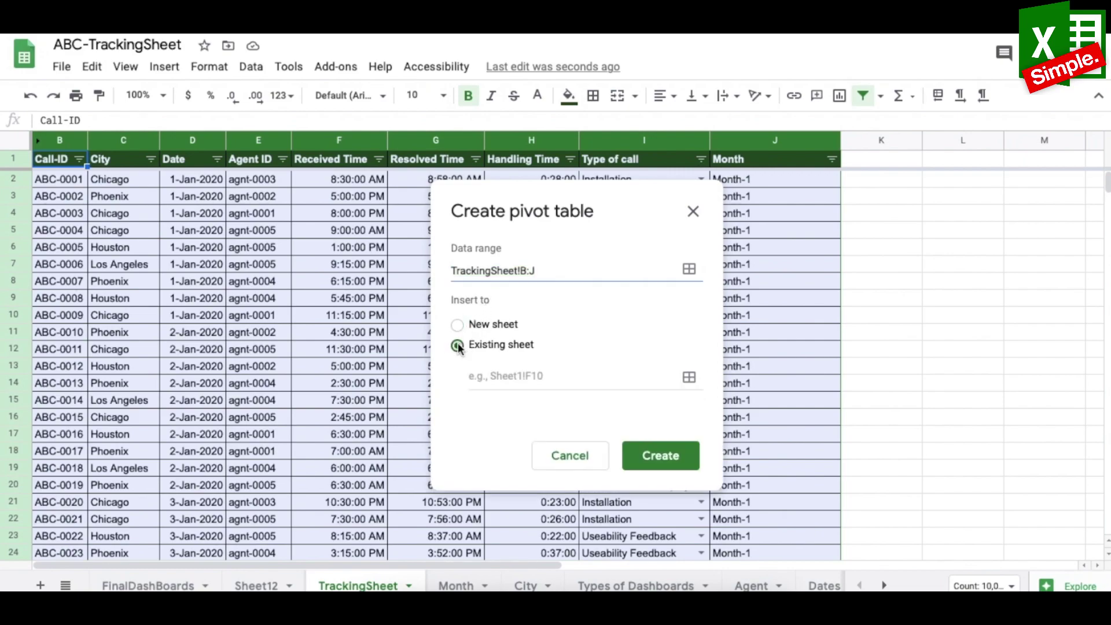
left_click(689, 379)
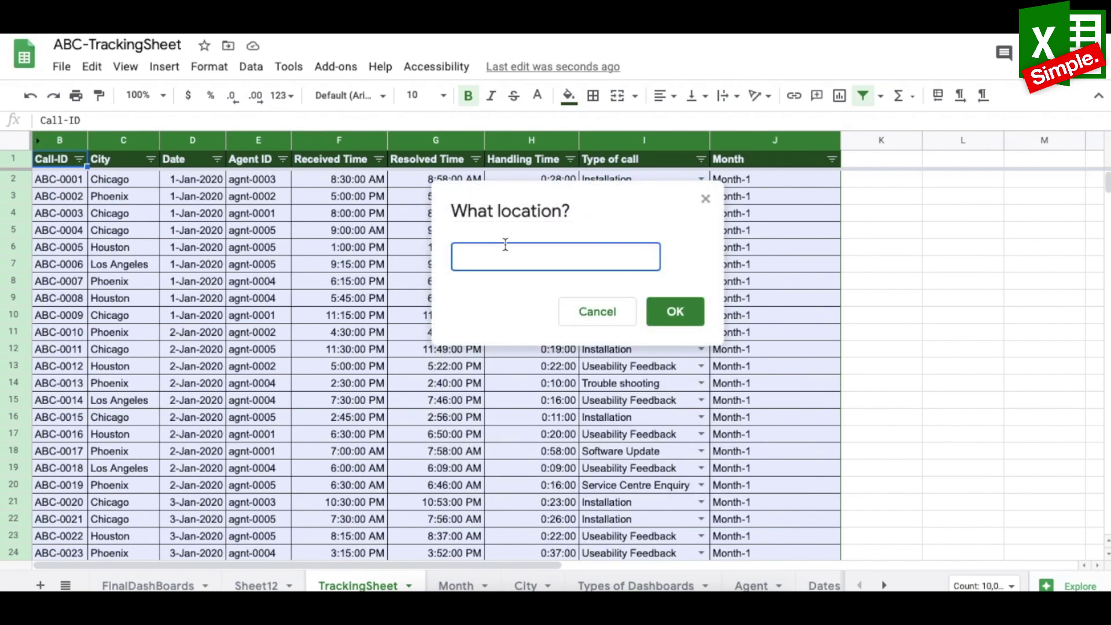
left_click(257, 583)
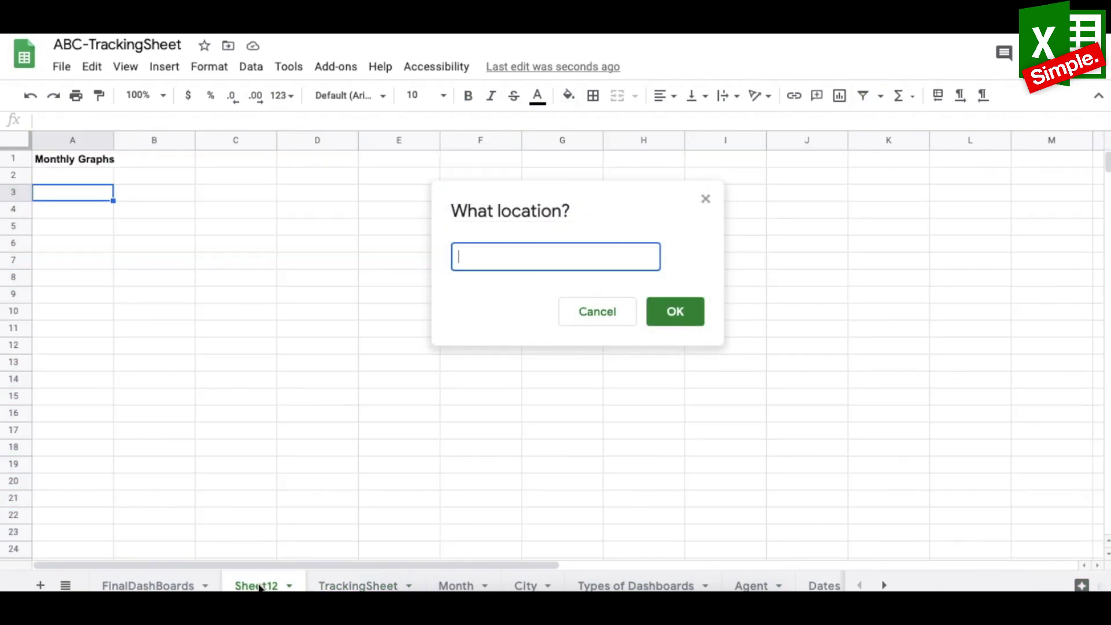
left_click(77, 196)
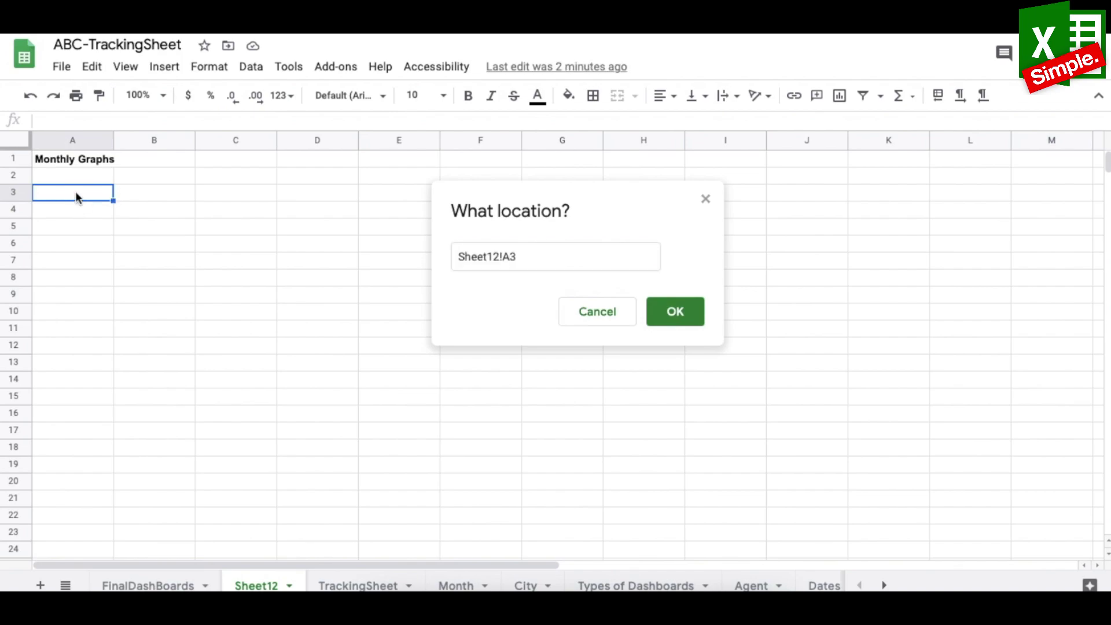
left_click(689, 314)
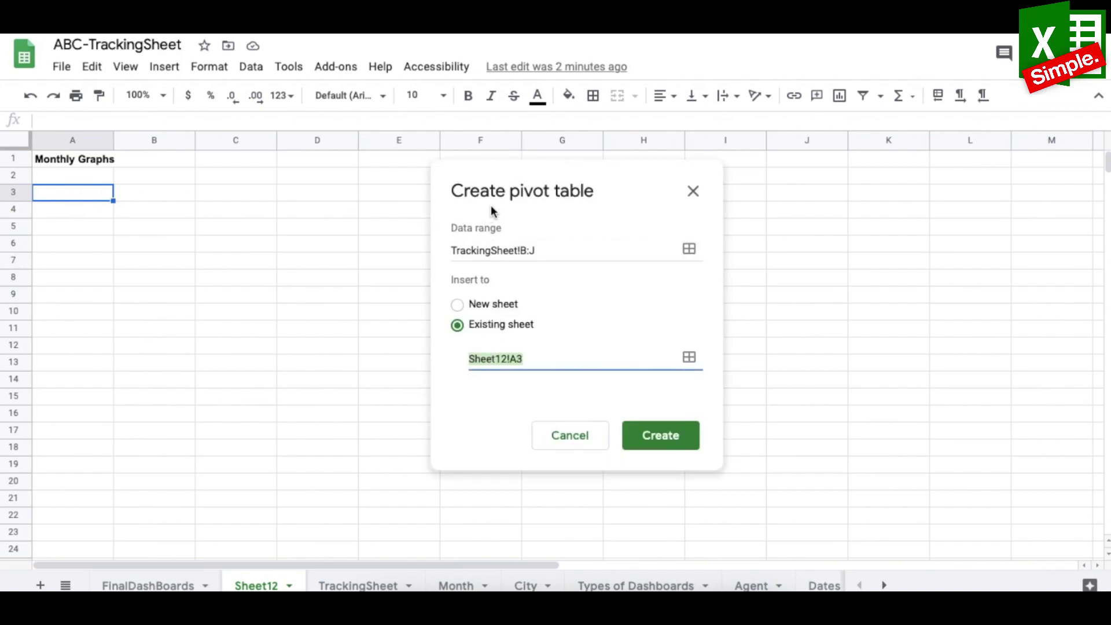
left_click(666, 441)
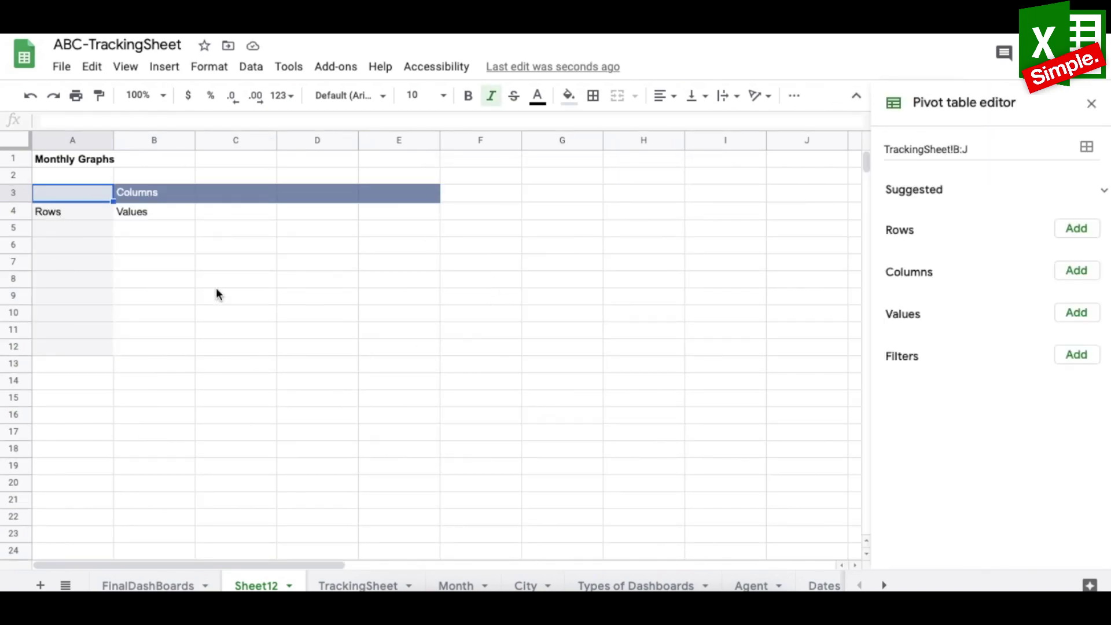
- Add City as the pivot table's row field and turn off its totals
left_click(1077, 228)
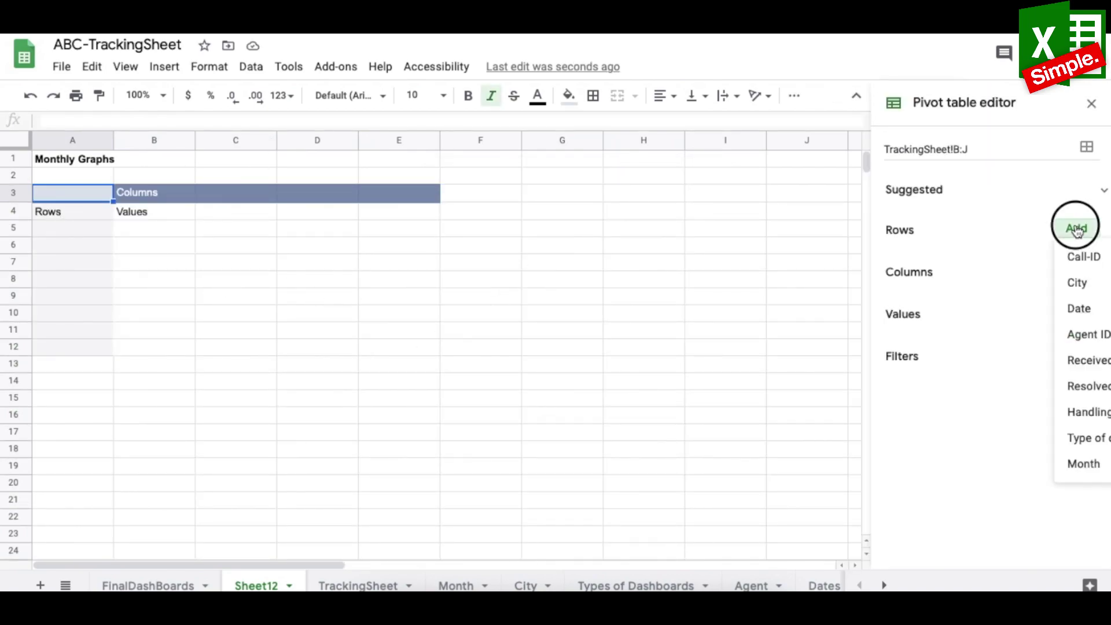
left_click(1079, 286)
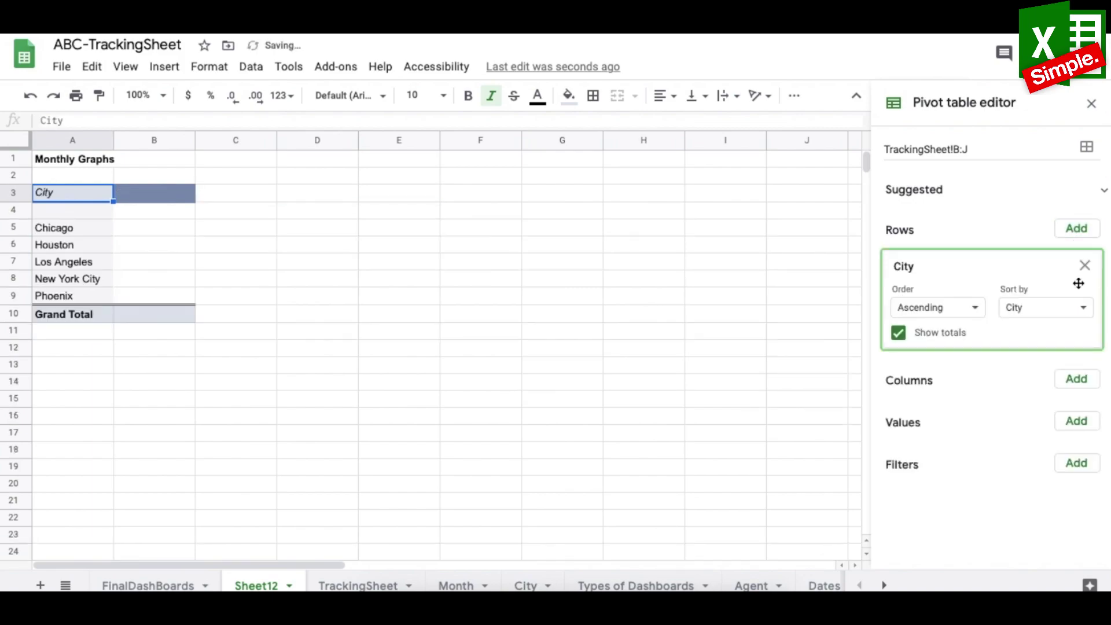
left_click(898, 334)
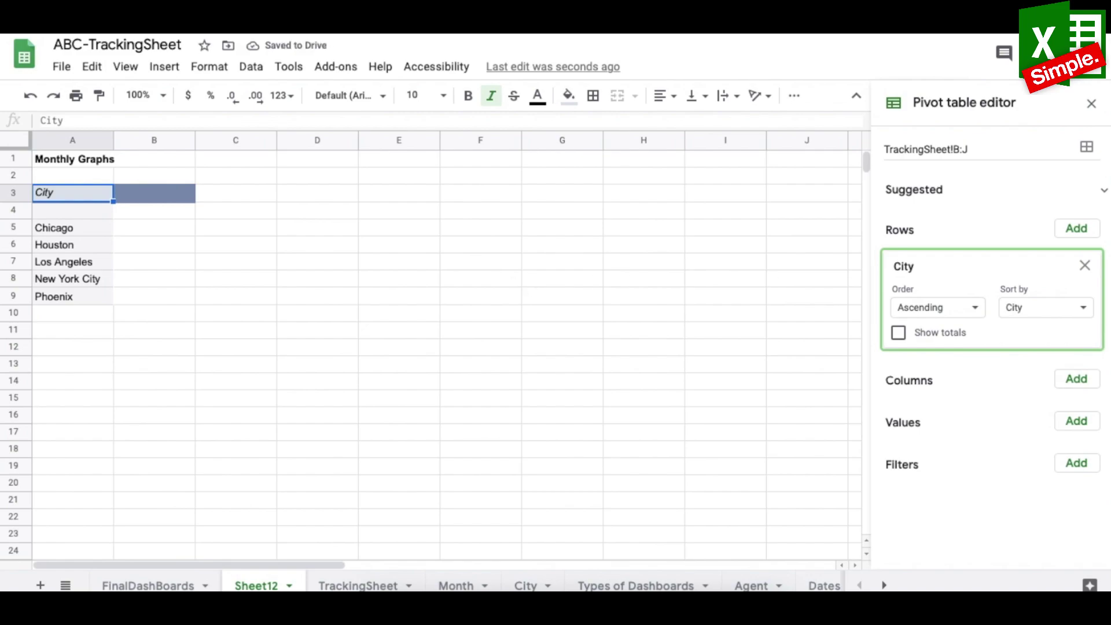
- Add Month as the pivot table's column field and Call-ID as its value, summarized by COUNTA
left_click(1075, 380)
left_click(1087, 349)
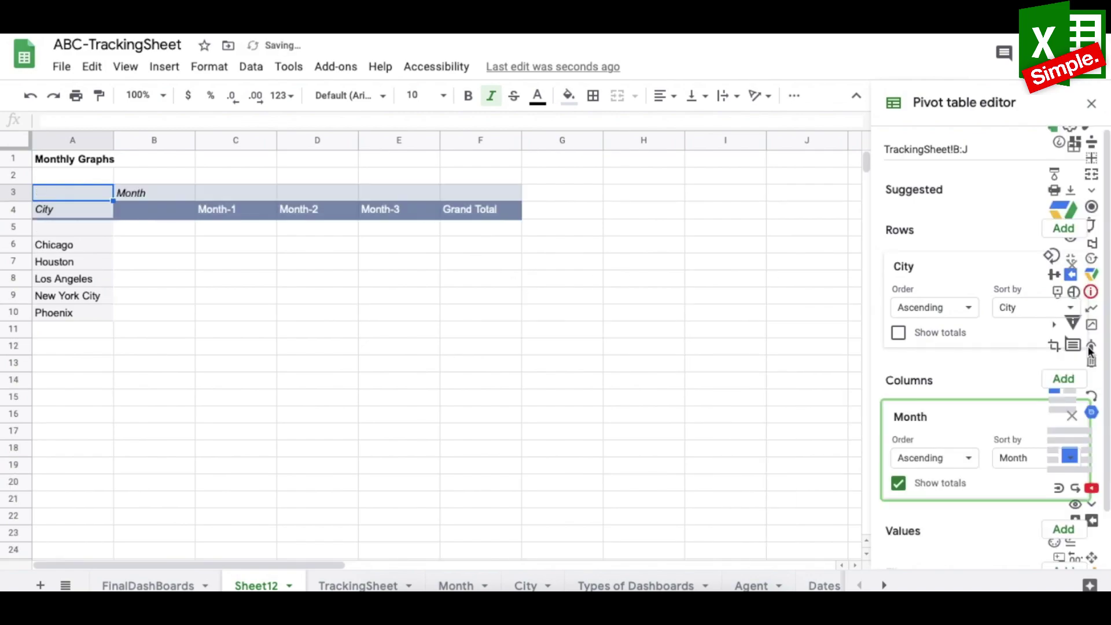
scroll(1090, 350, "down", 1)
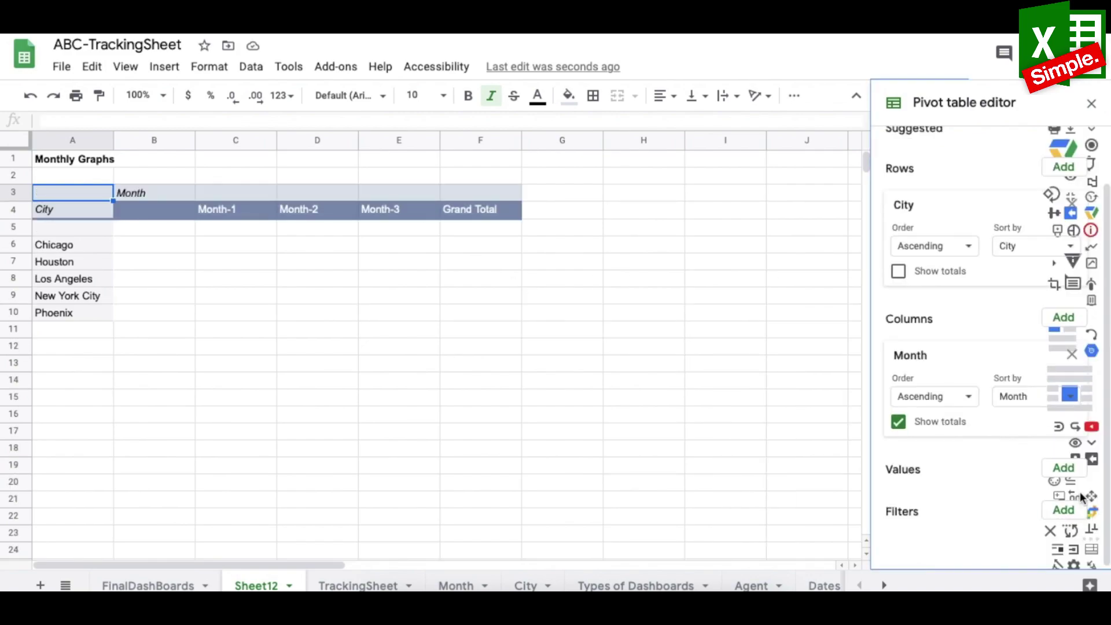
left_click(1063, 467)
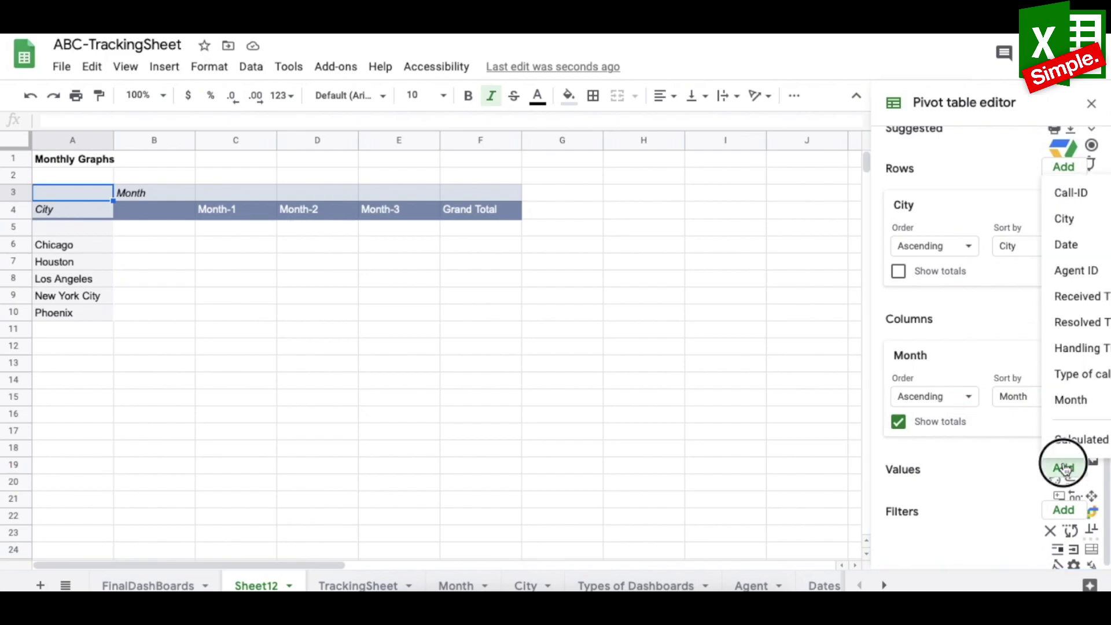
left_click(1092, 197)
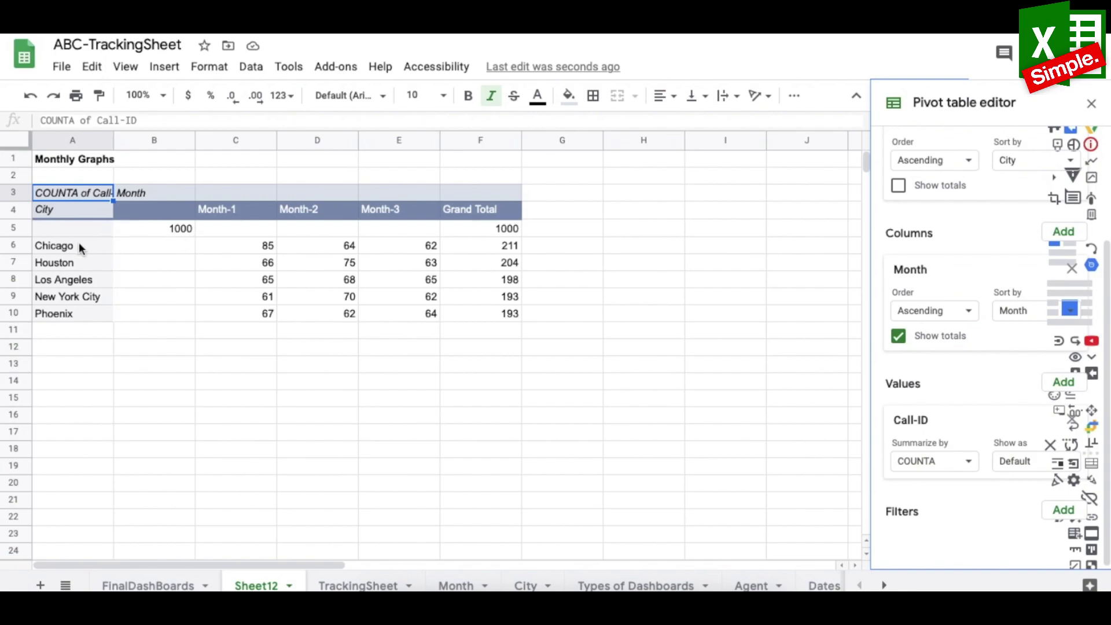
- Add a Month filter to the pivot table that excludes blanks
left_click(1063, 509)
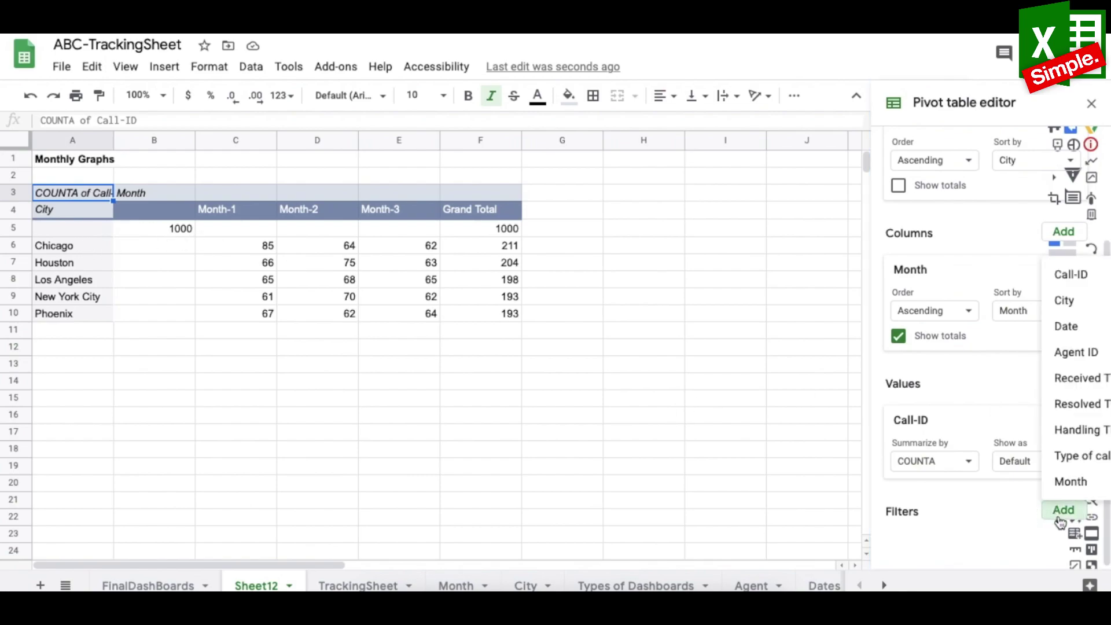
left_click(1079, 482)
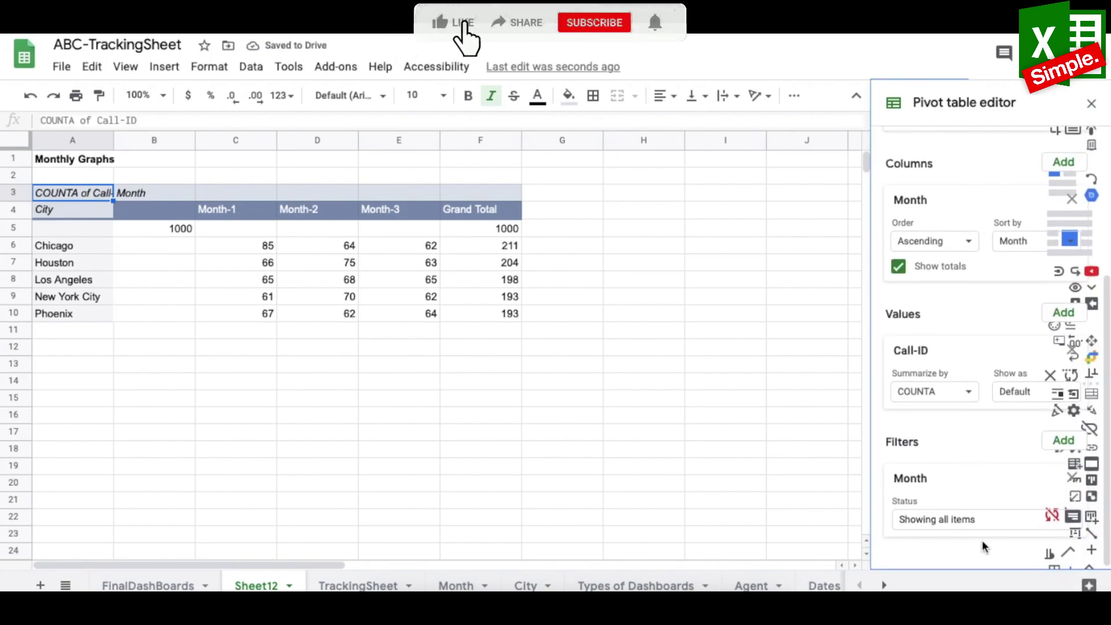
left_click(983, 521)
left_click(962, 450)
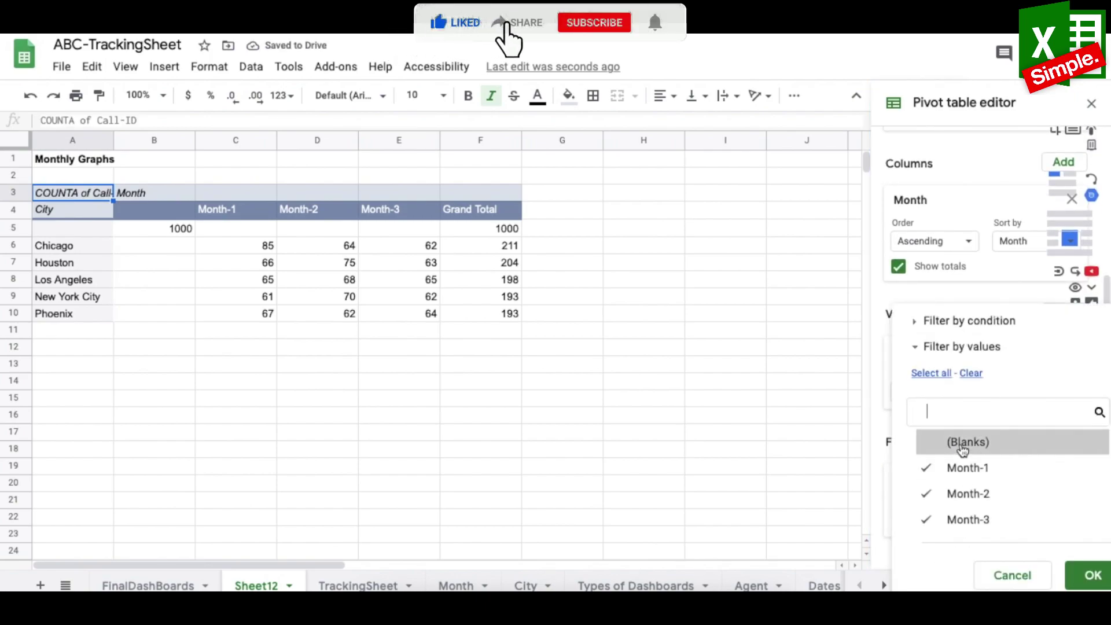
left_click(1092, 575)
- Turn off the totals for the pivot table's Month column field
left_click(690, 416)
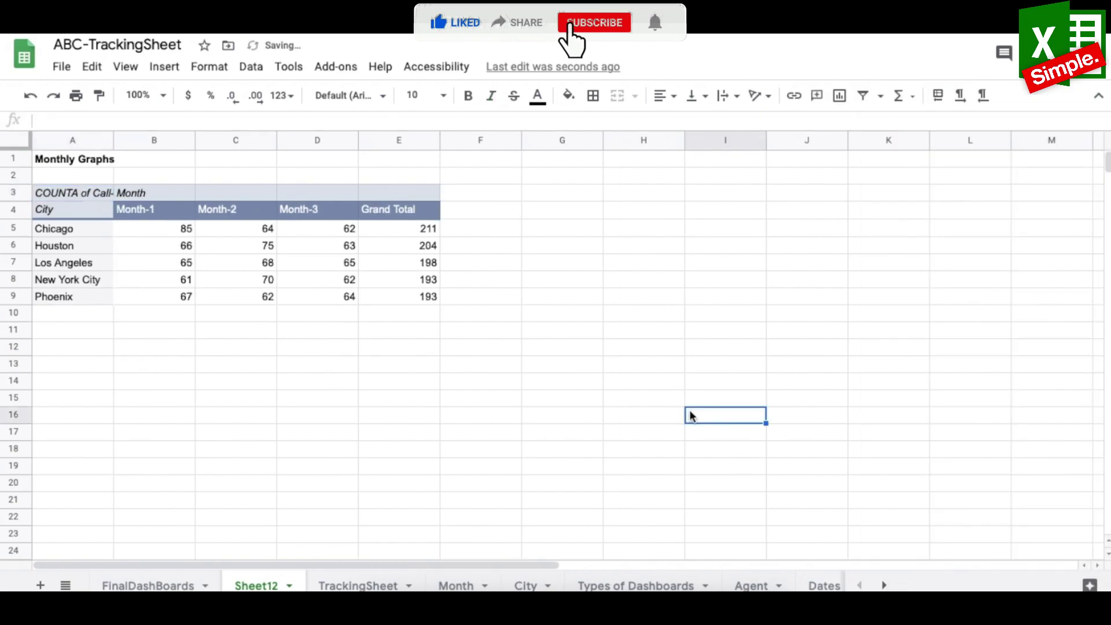
left_click(250, 278)
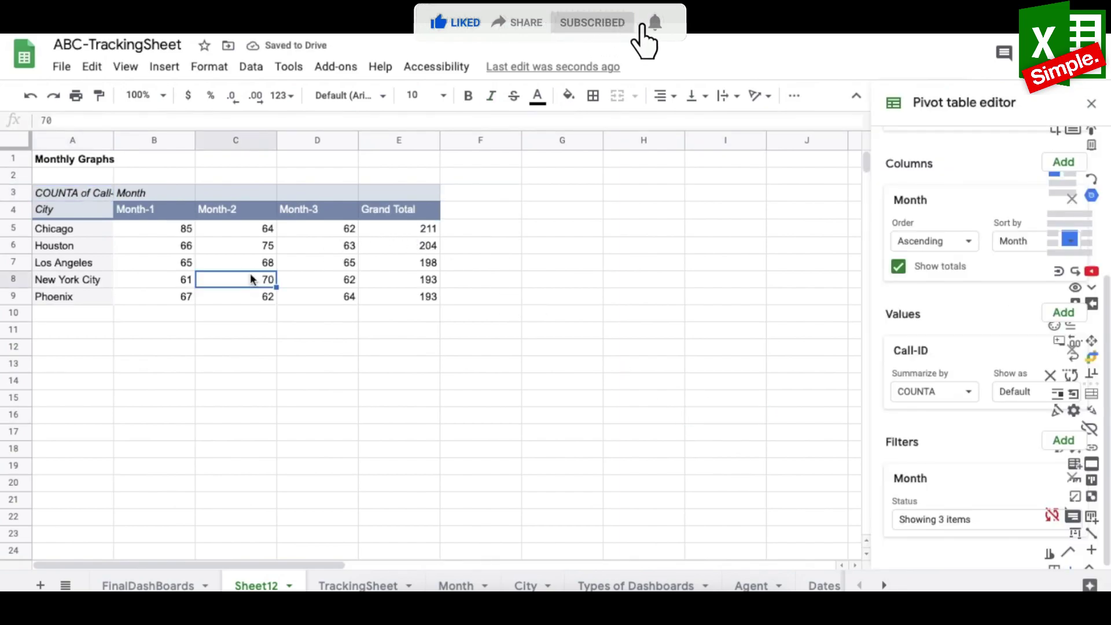
left_click(899, 266)
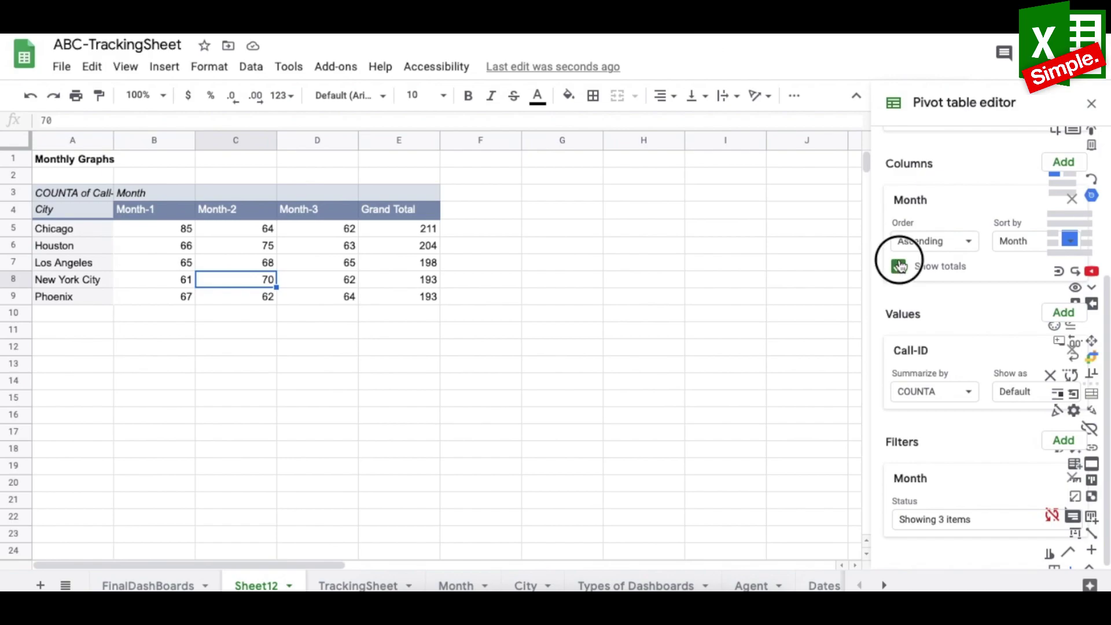
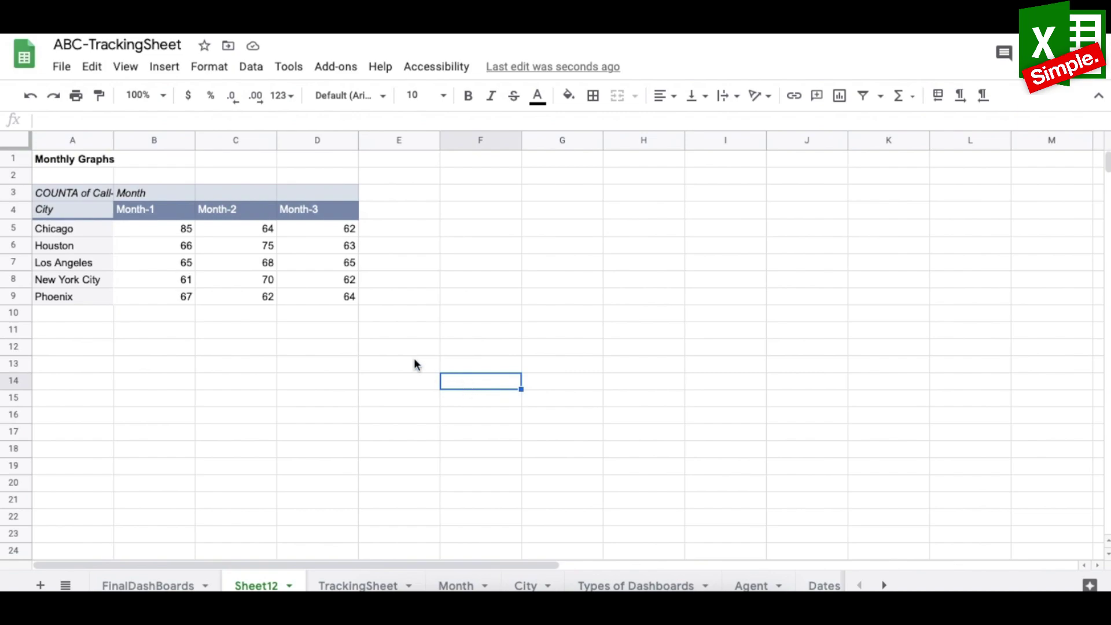
- Insert a column chart from the pivot table range A4:D9 and move it so the city names are uncovered
left_click_drag(111, 218, 326, 305)
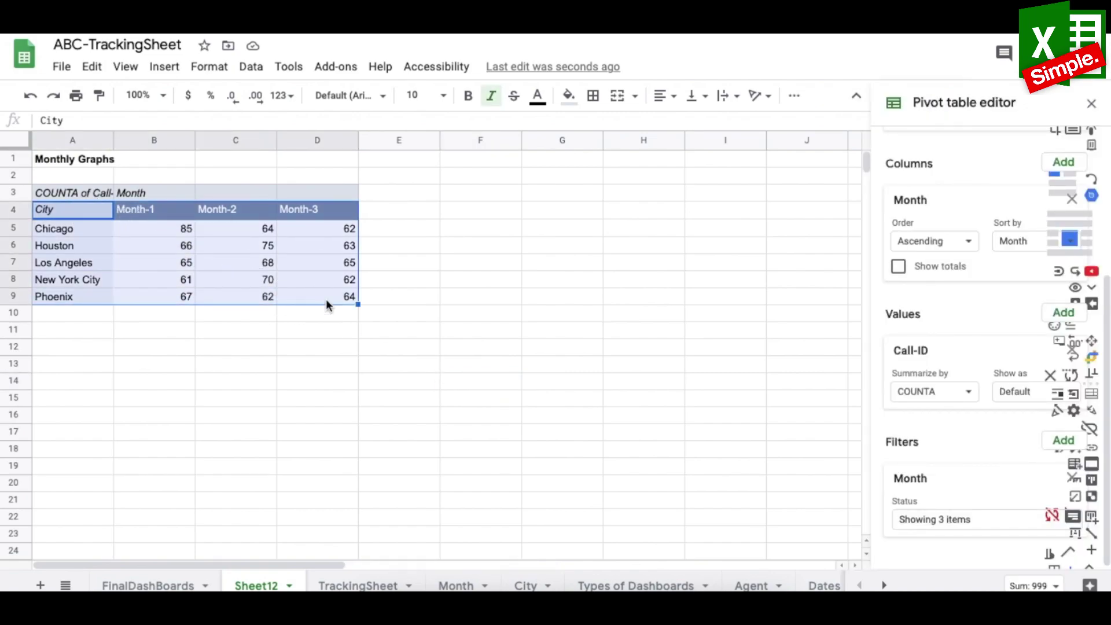
left_click(164, 67)
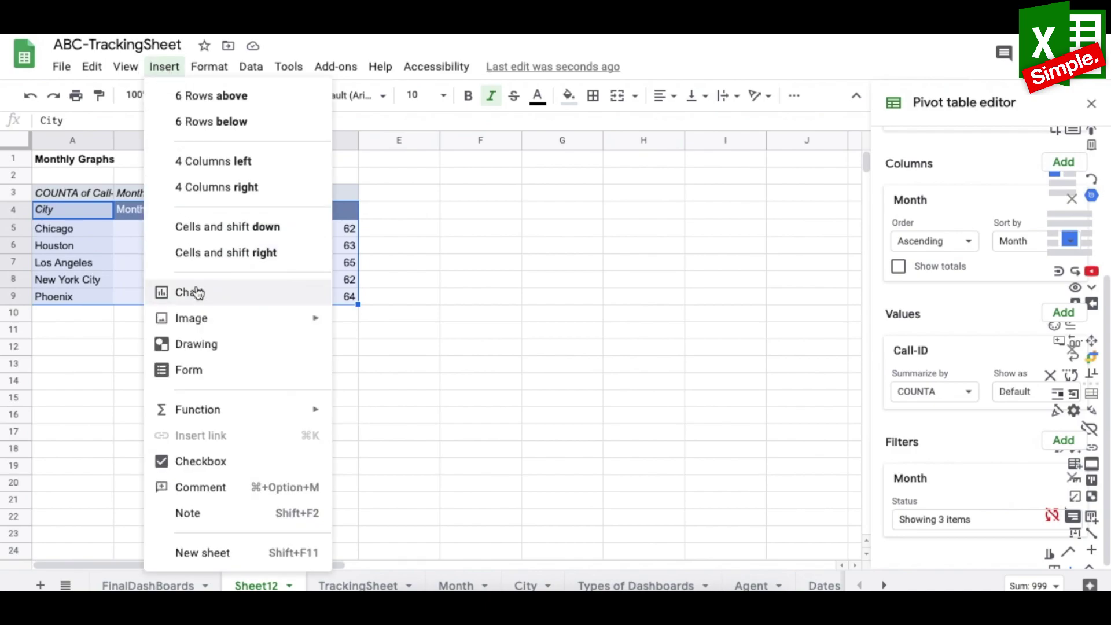
left_click(197, 292)
left_click(977, 211)
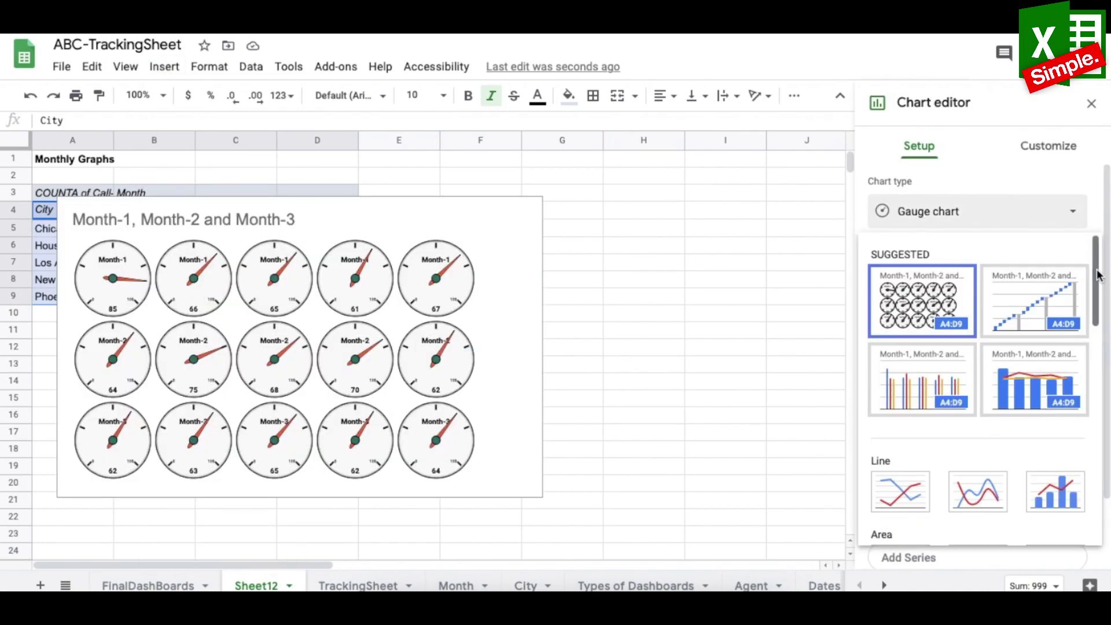
left_click(913, 387)
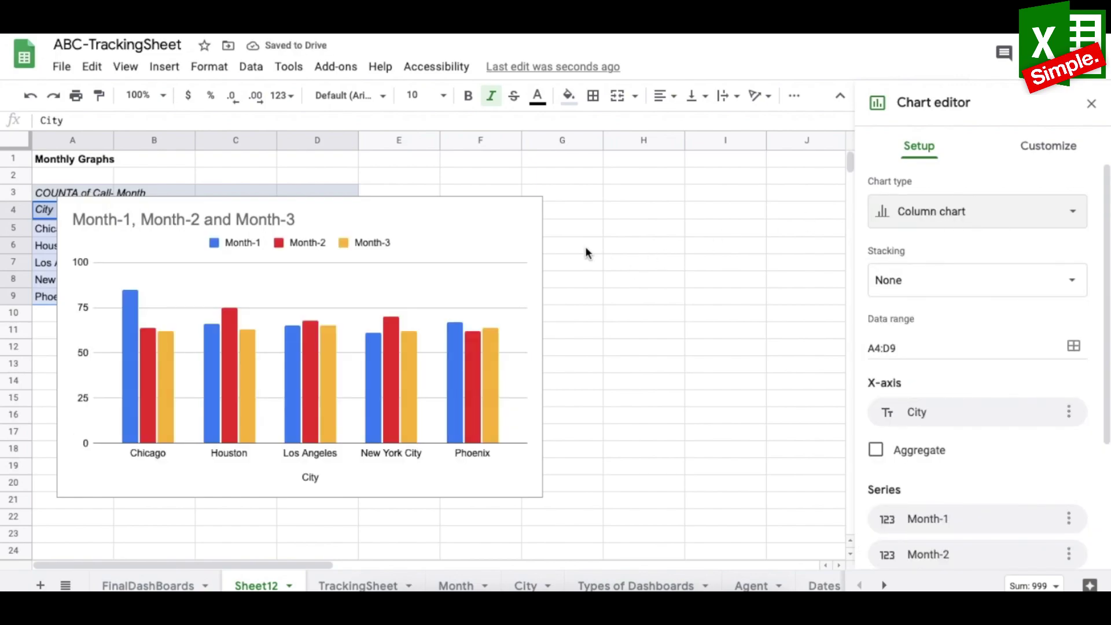
left_click(397, 213)
left_click_drag(397, 213, 511, 221)
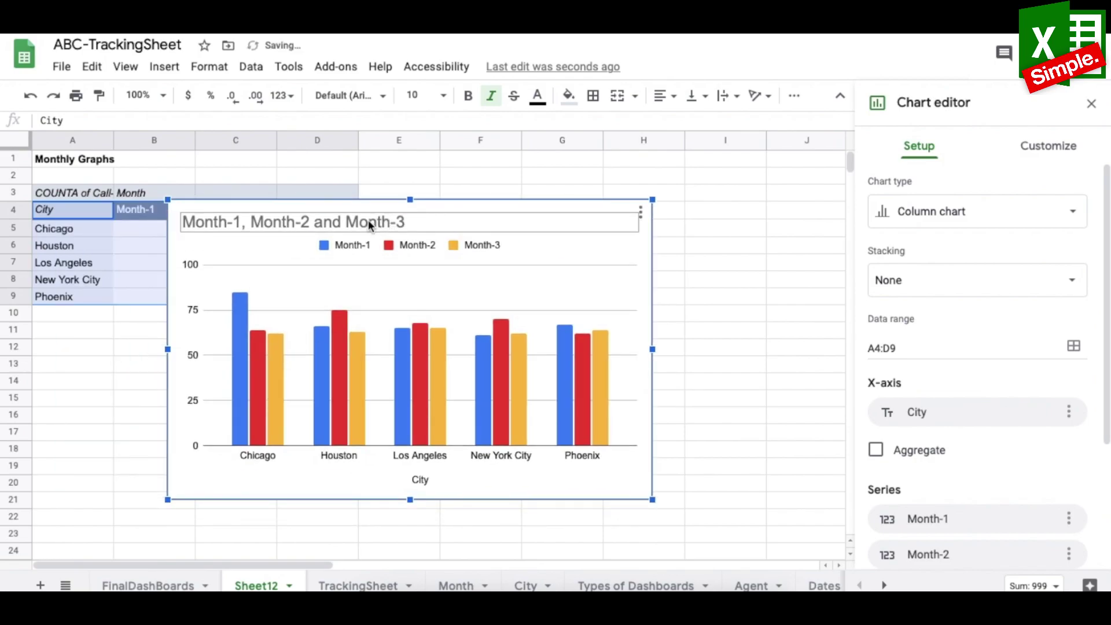
- Change the column chart's title to City Wise Calls
left_click(381, 225)
left_click(382, 224)
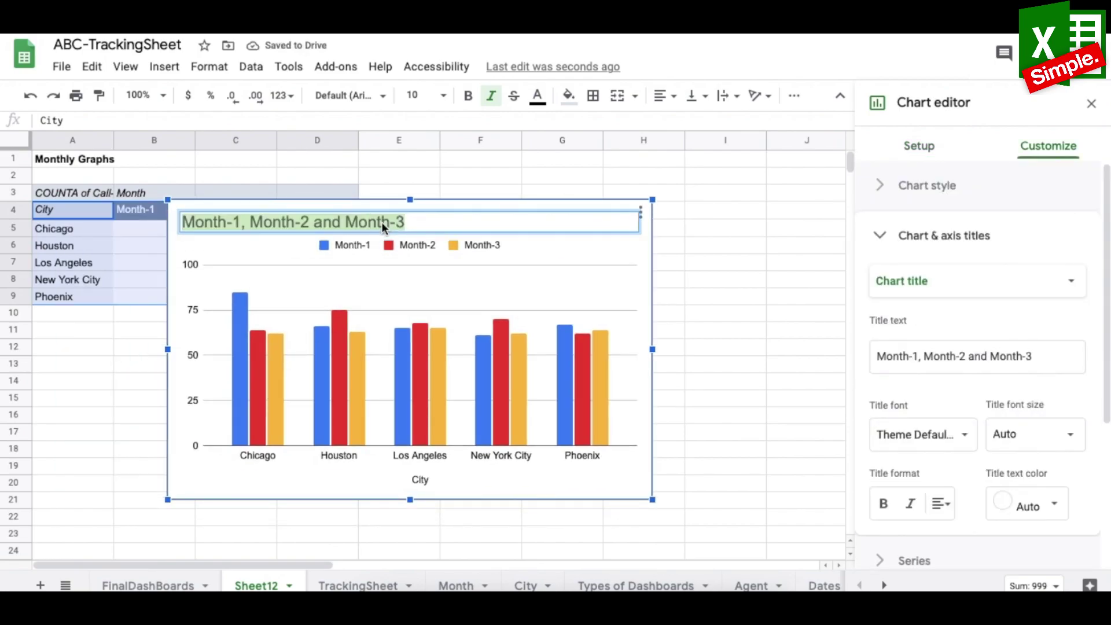
type("City W")
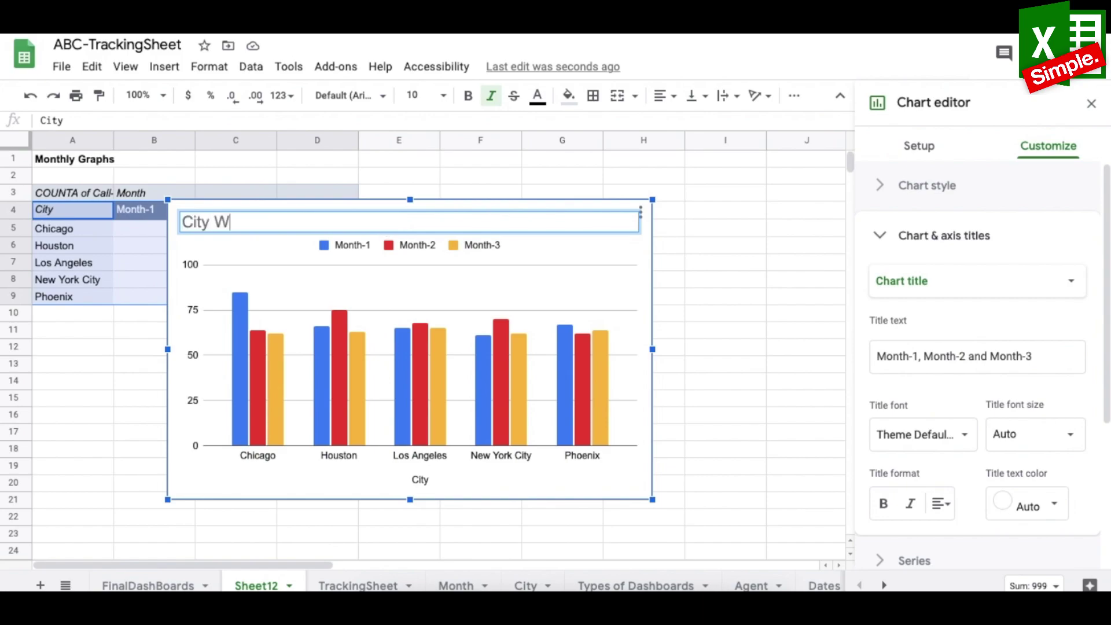
type("ise Calls")
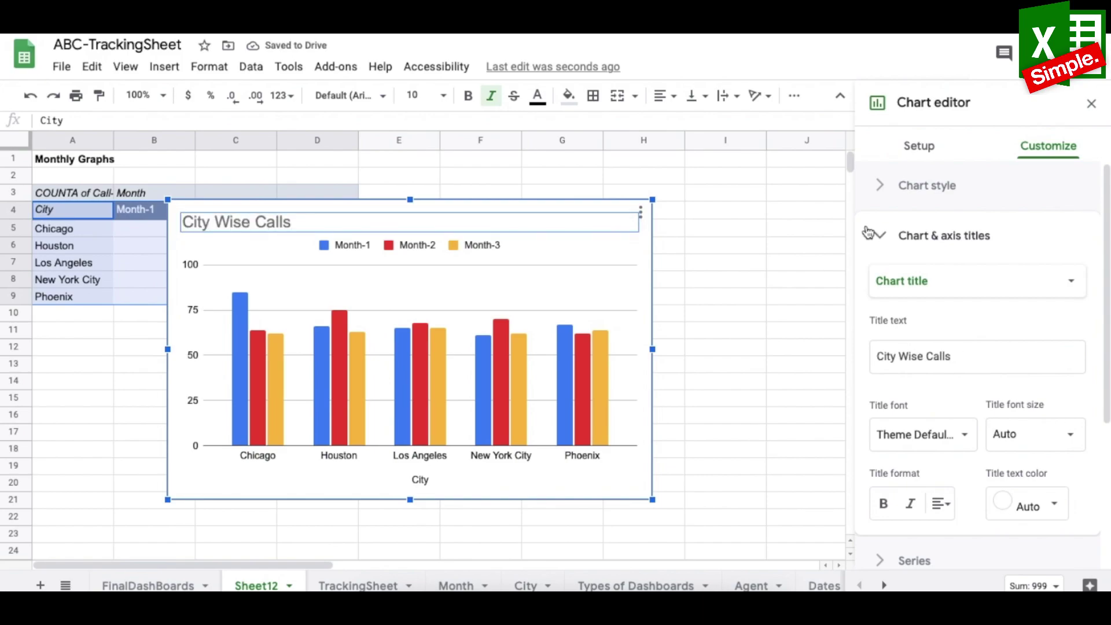
- Move the City Wise Calls chart's legend to the bottom, then shrink the chart and place it beneath its pivot table
left_click(443, 245)
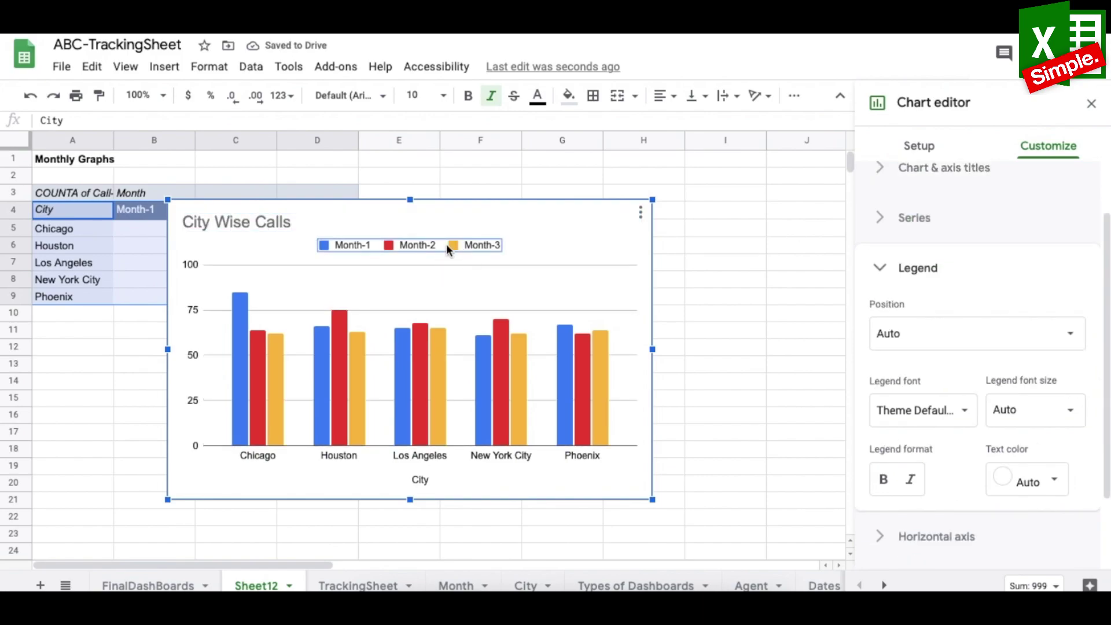
left_click(951, 332)
left_click(920, 201)
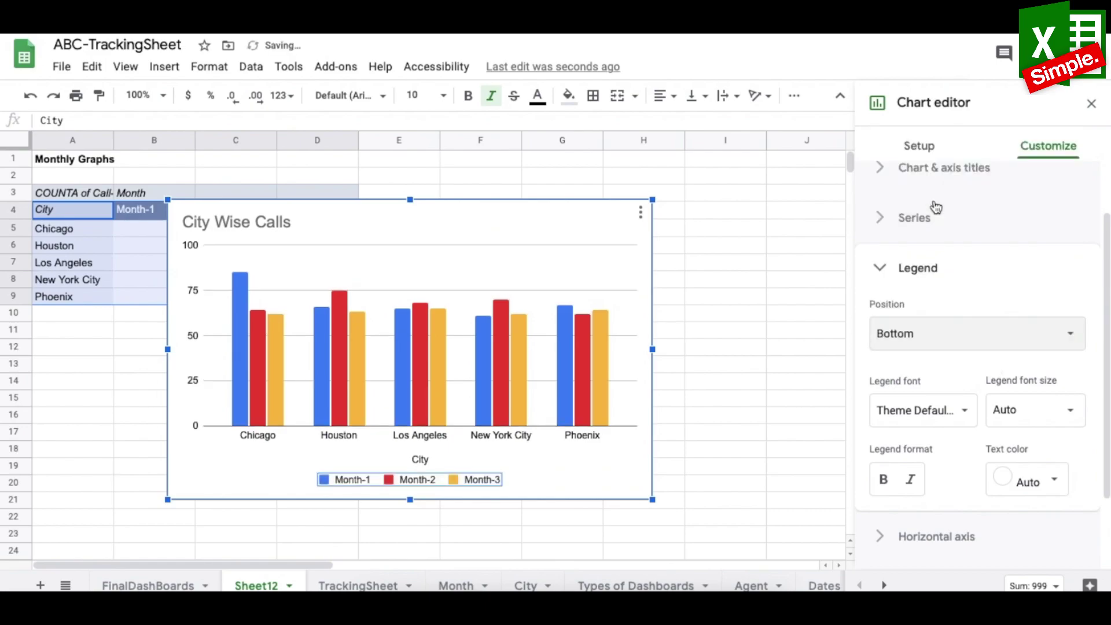
scroll(935, 207, "down", 5)
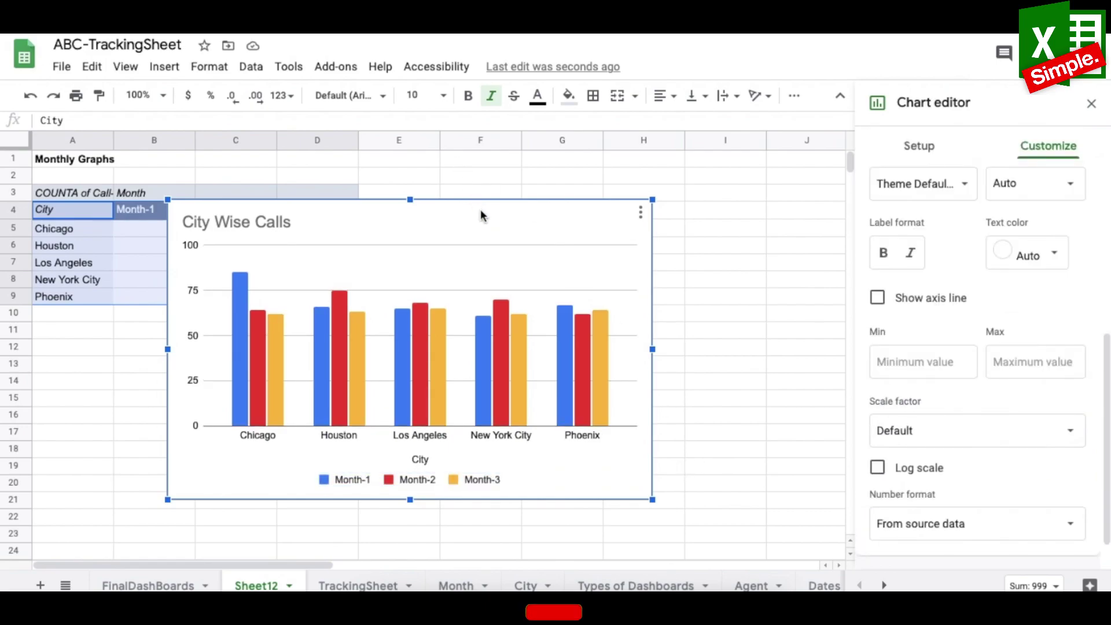
left_click_drag(653, 499, 514, 372)
left_click_drag(401, 246, 262, 361)
- Copy the whole city-by-month pivot table on Sheet12, A3:D9, and paste the copy at G3
left_click(165, 586)
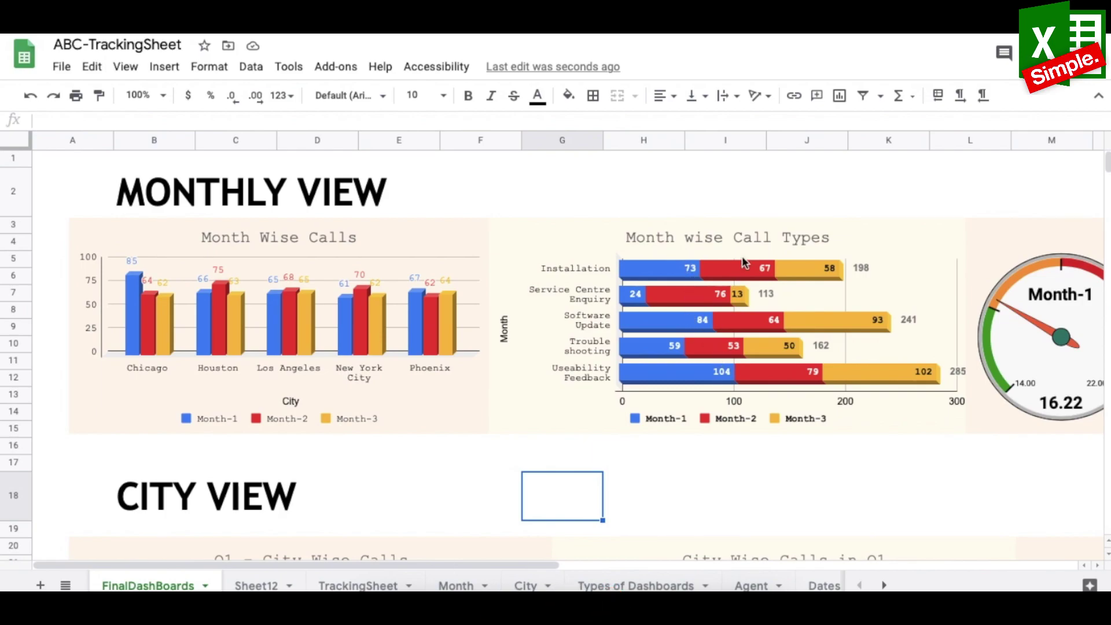
left_click(255, 586)
left_click_drag(54, 200, 337, 301)
key("ctrl+c")
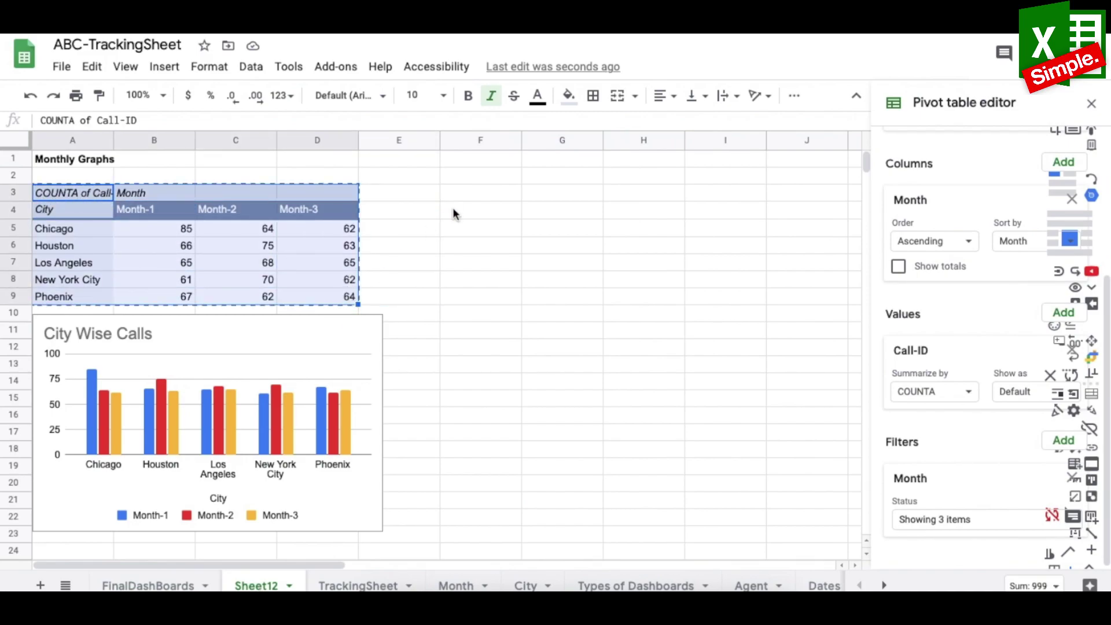
left_click(528, 194)
key("ctrl+v")
left_click(554, 227)
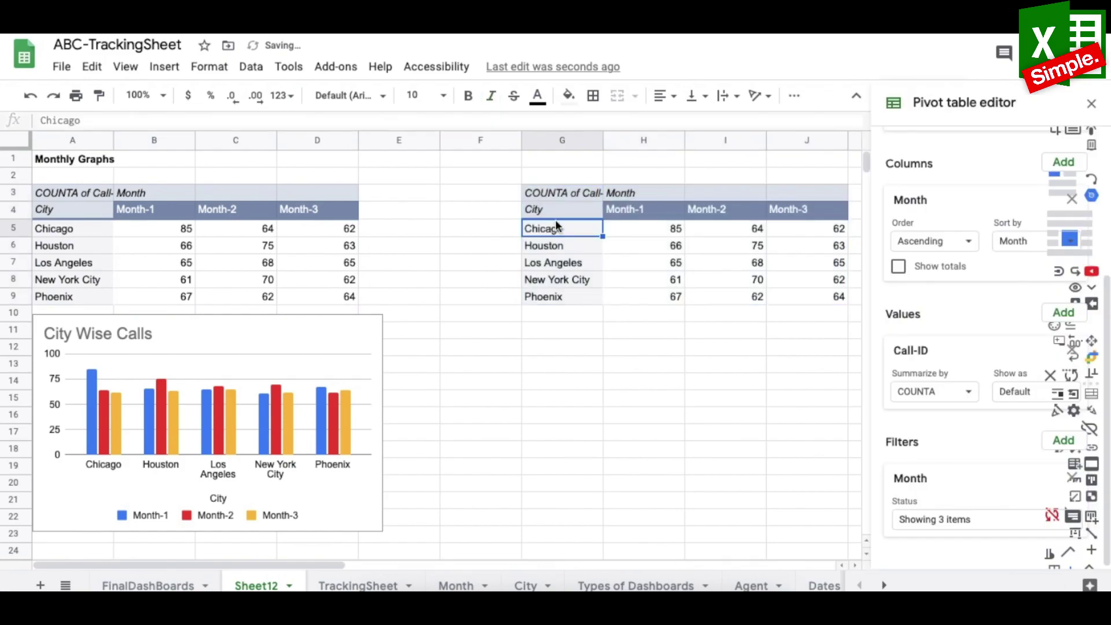
key("Down")
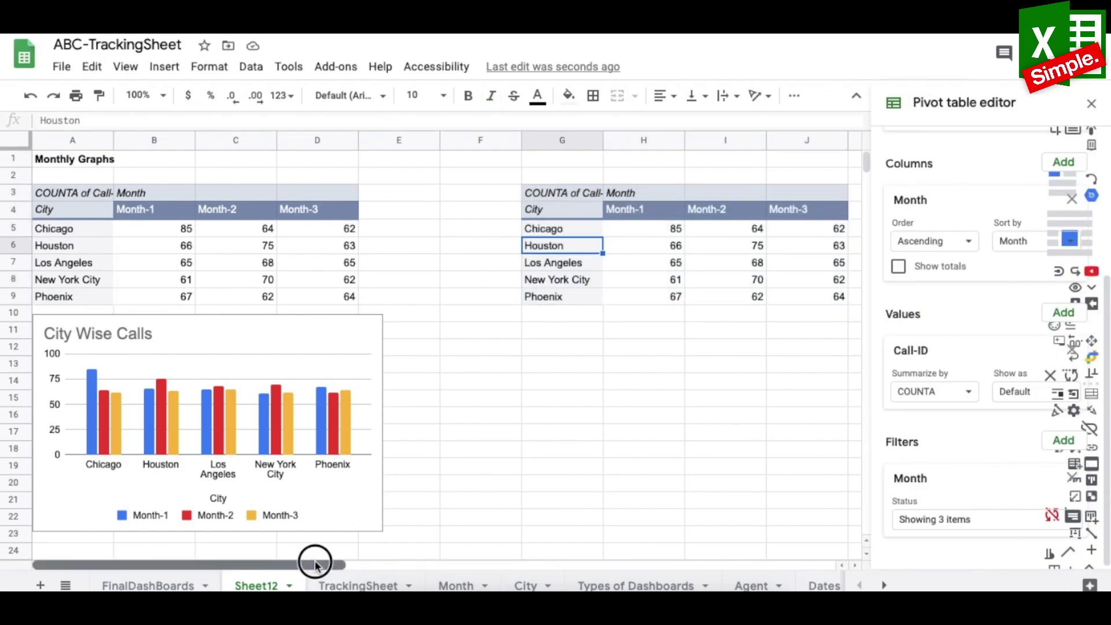
- Replace the Month column field of the copied pivot table with Type of call and turn off its totals
left_click_drag(315, 563, 449, 567)
left_click(311, 213)
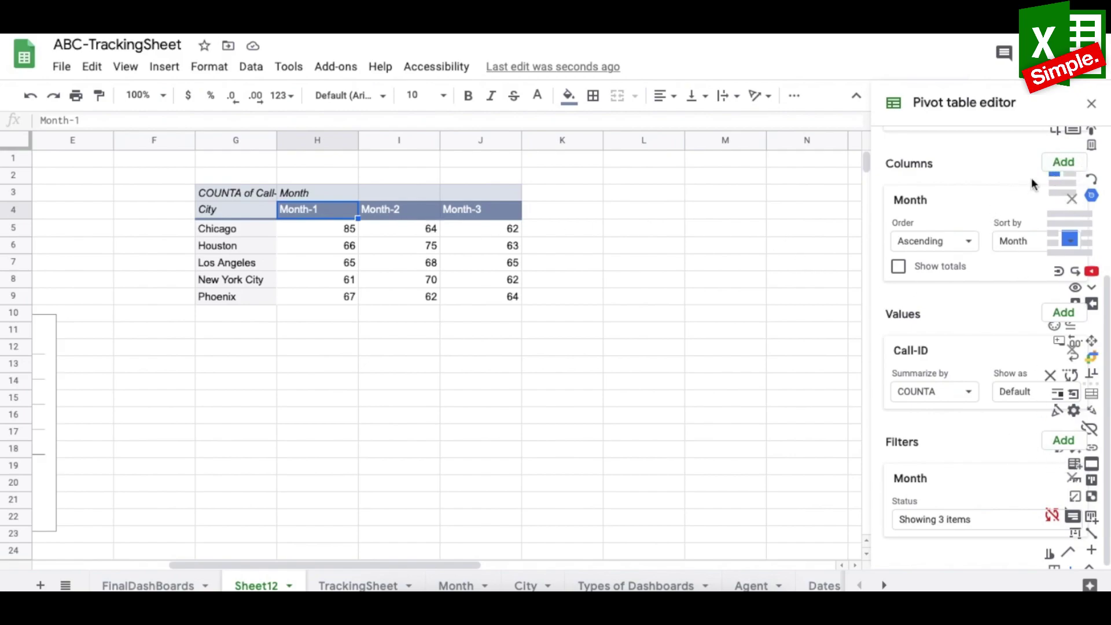
left_click(1071, 199)
left_click(1063, 270)
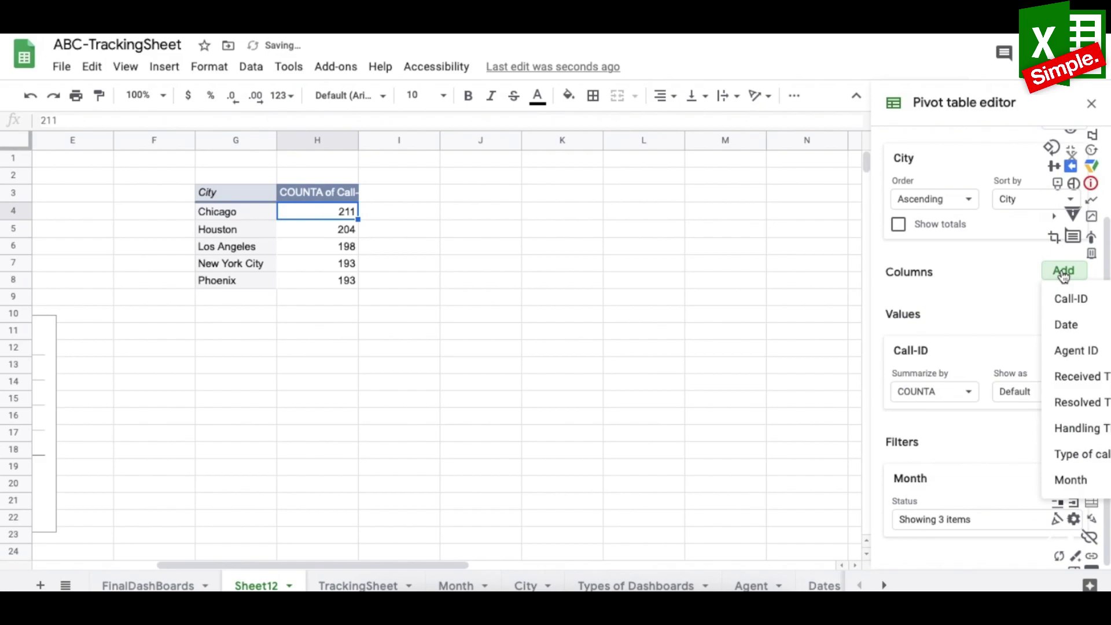
left_click(1081, 454)
left_click(701, 382)
left_click(643, 210)
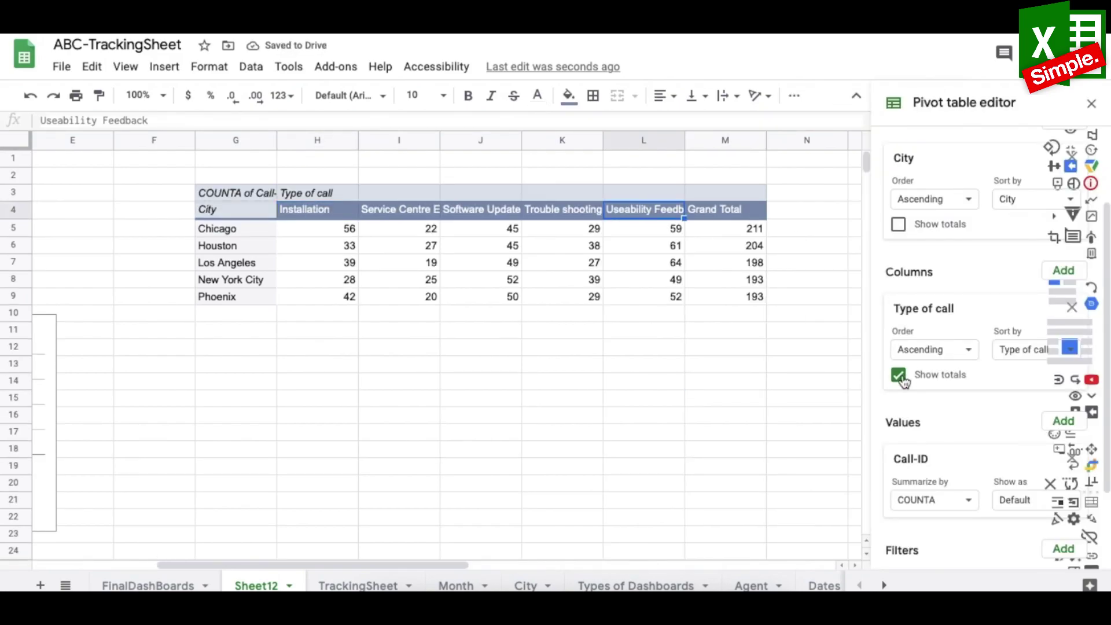
left_click(899, 374)
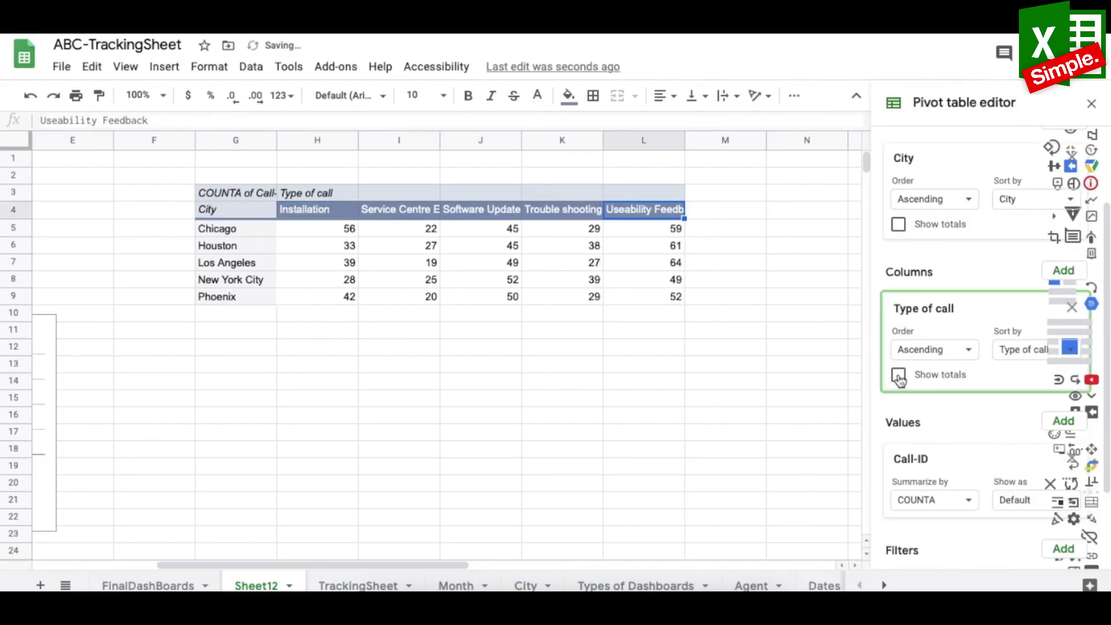
- Insert a chart from the Type of call pivot table, covering the city rows and all call type columns
left_click(539, 399)
left_click(227, 211)
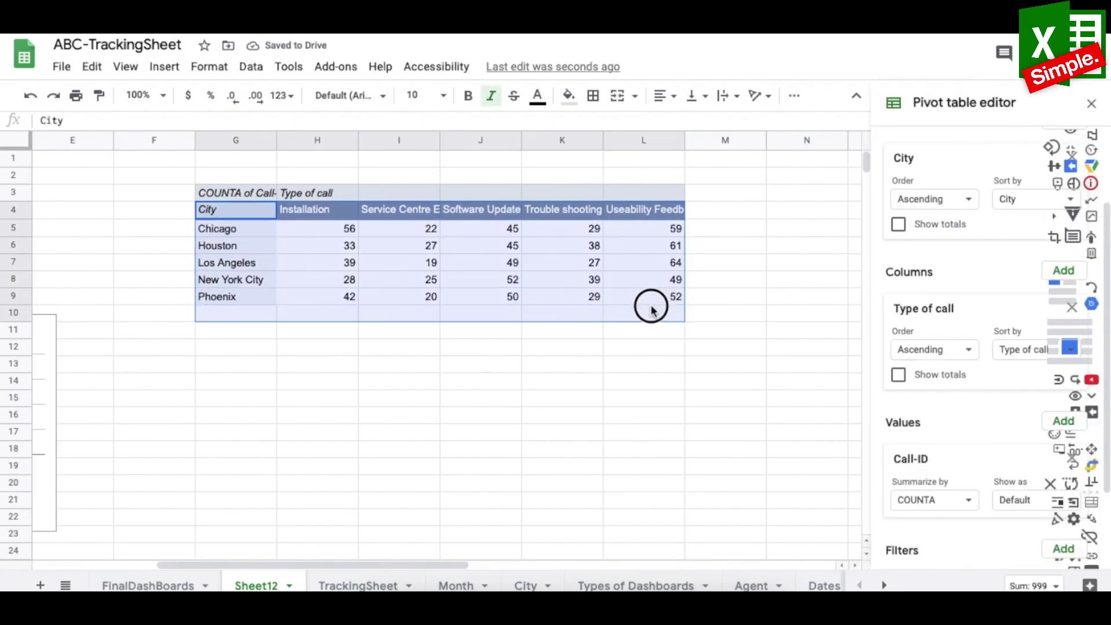
left_click(164, 67)
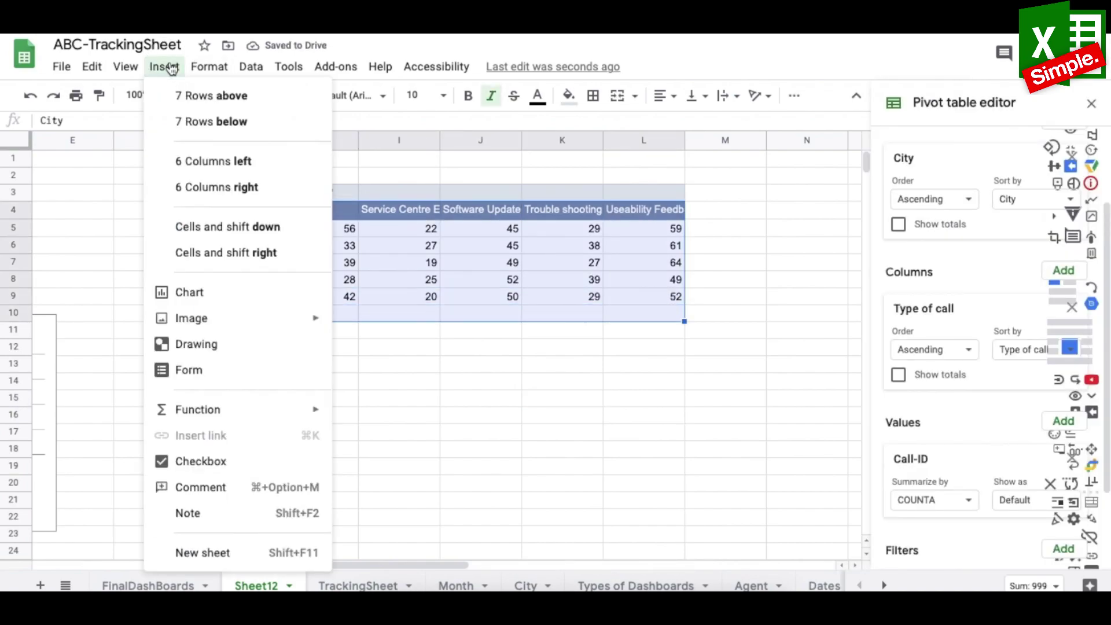
left_click(223, 301)
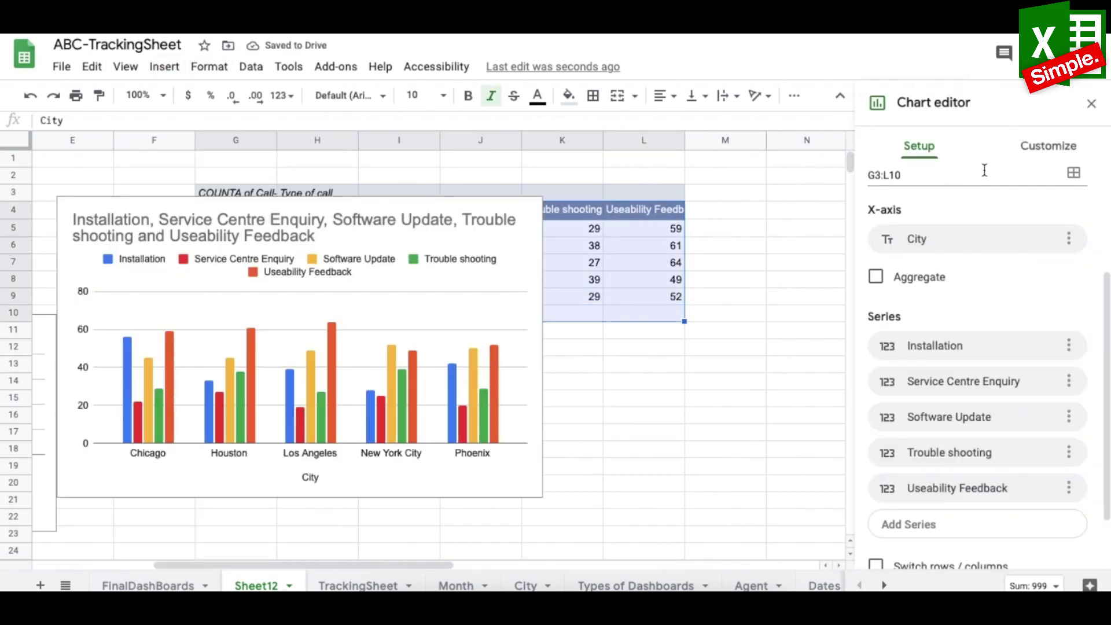
- Change the new call types chart from a column chart to a plain bar chart
scroll(1098, 292, "up", 3)
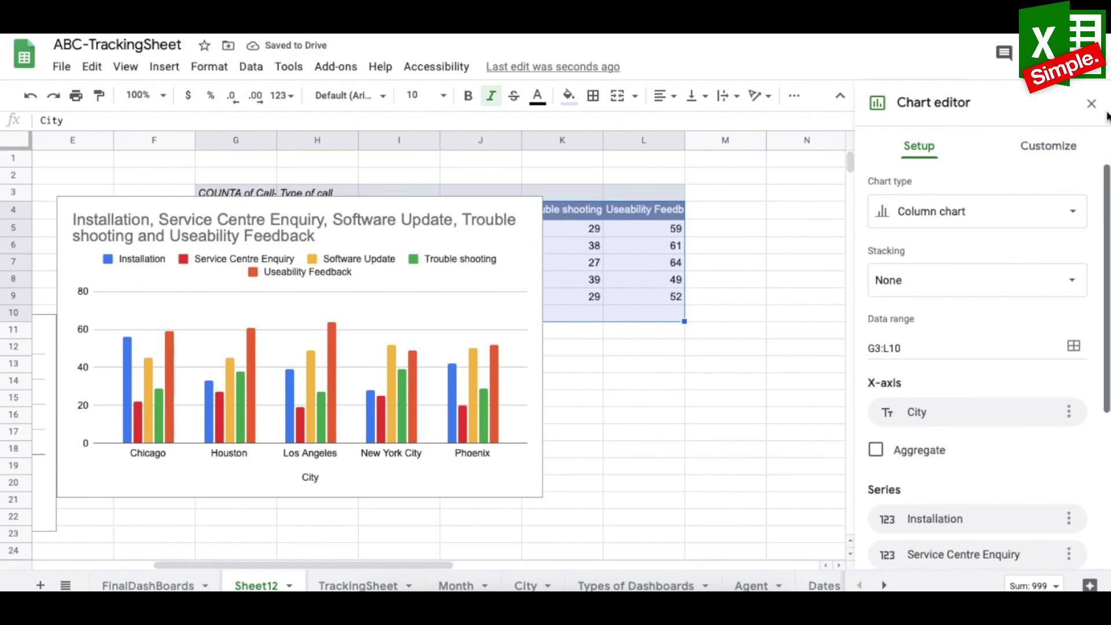
left_click(977, 219)
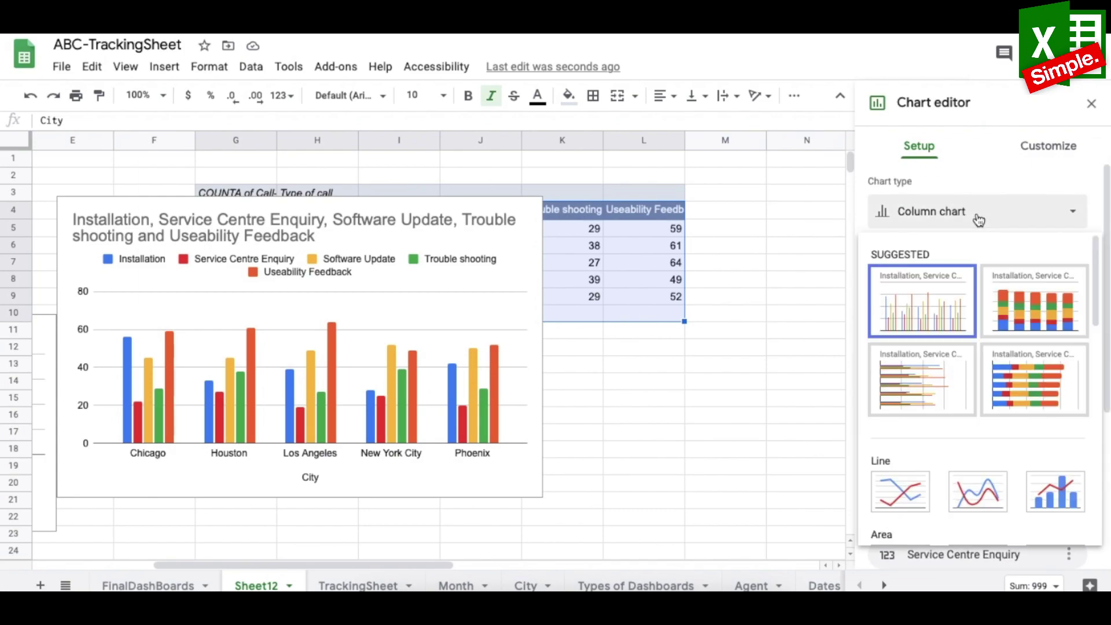
left_click(903, 382)
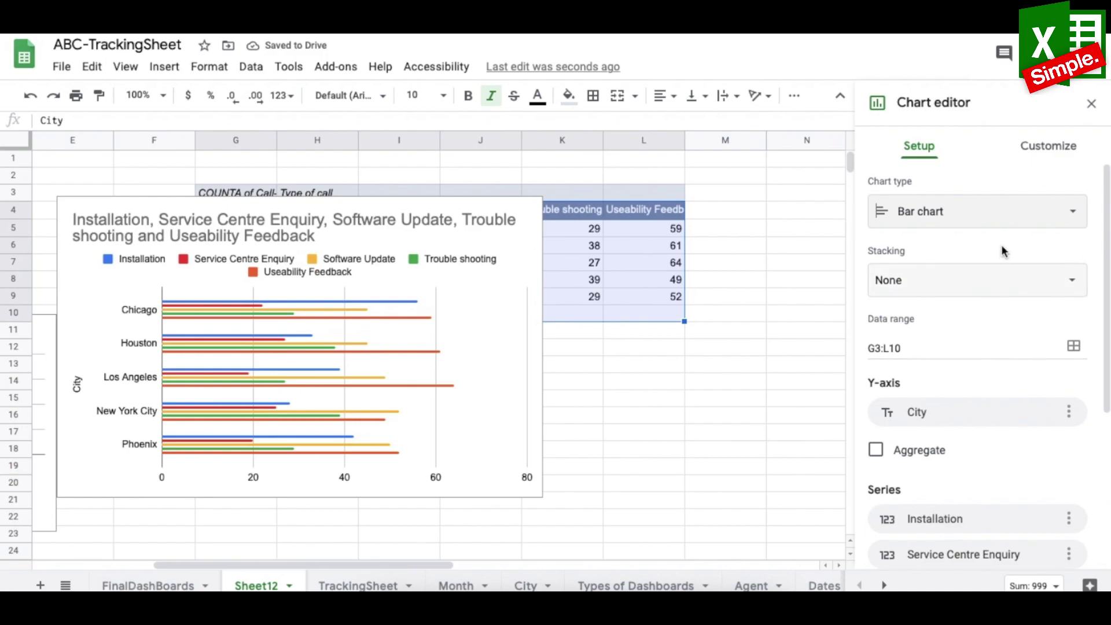
- Title the bar chart Month wise call types and move its legend to the bottom
left_click(356, 223)
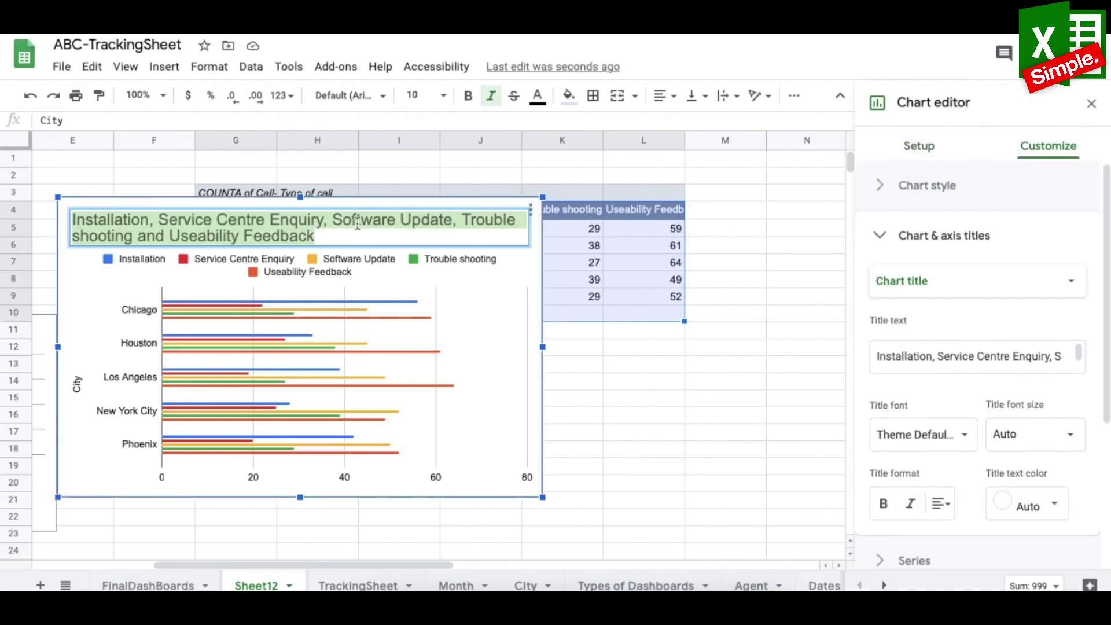
type("Month")
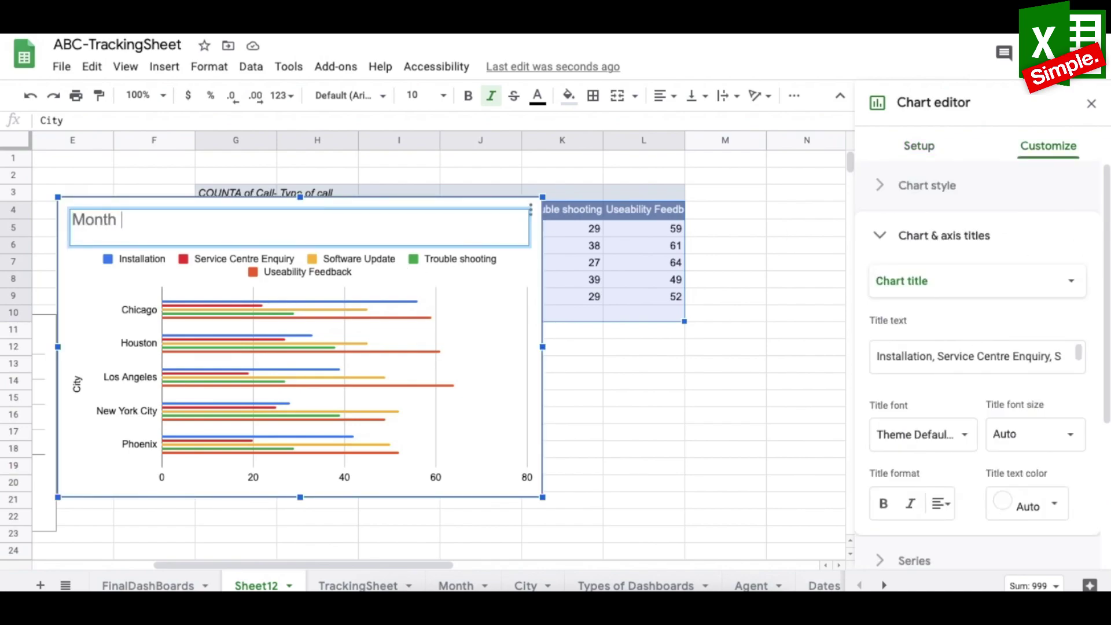
type(" wise call types")
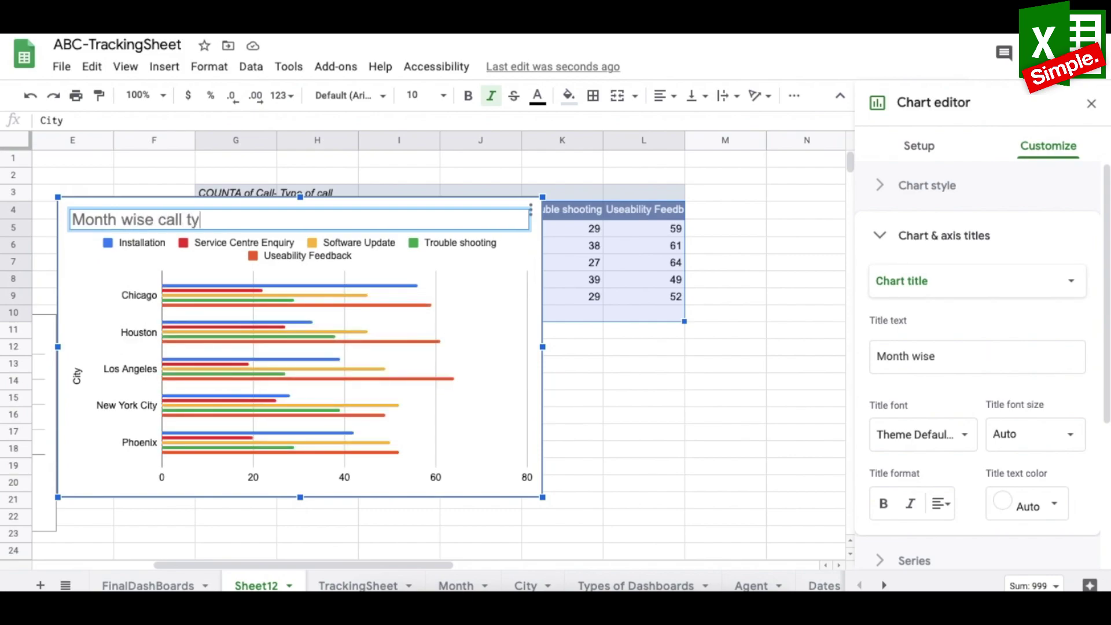
key("Tab")
left_click(995, 371)
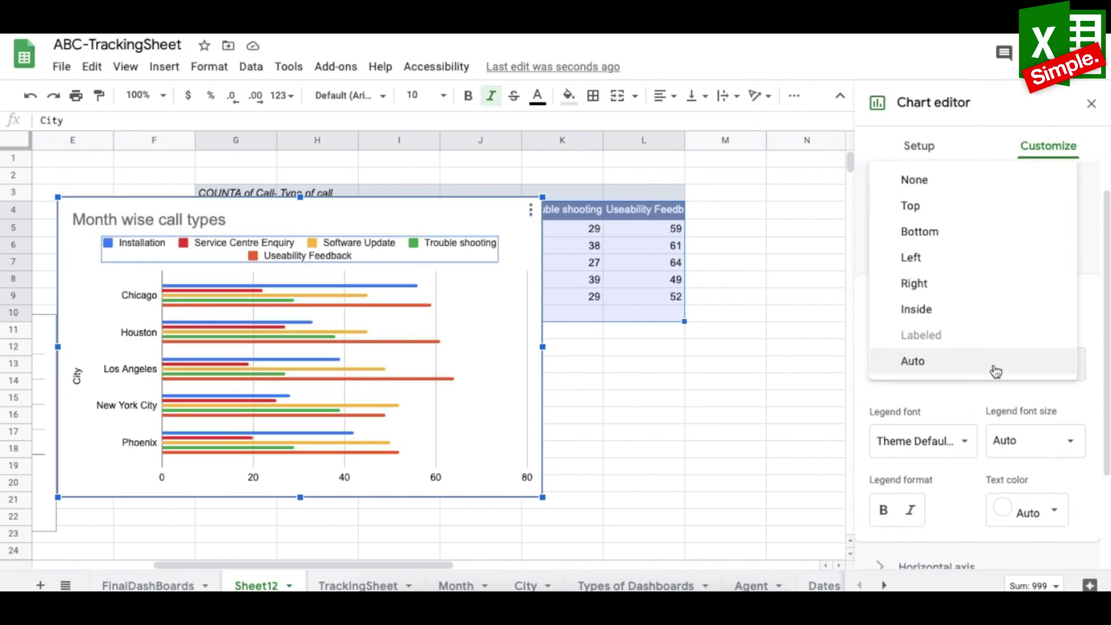
left_click(954, 236)
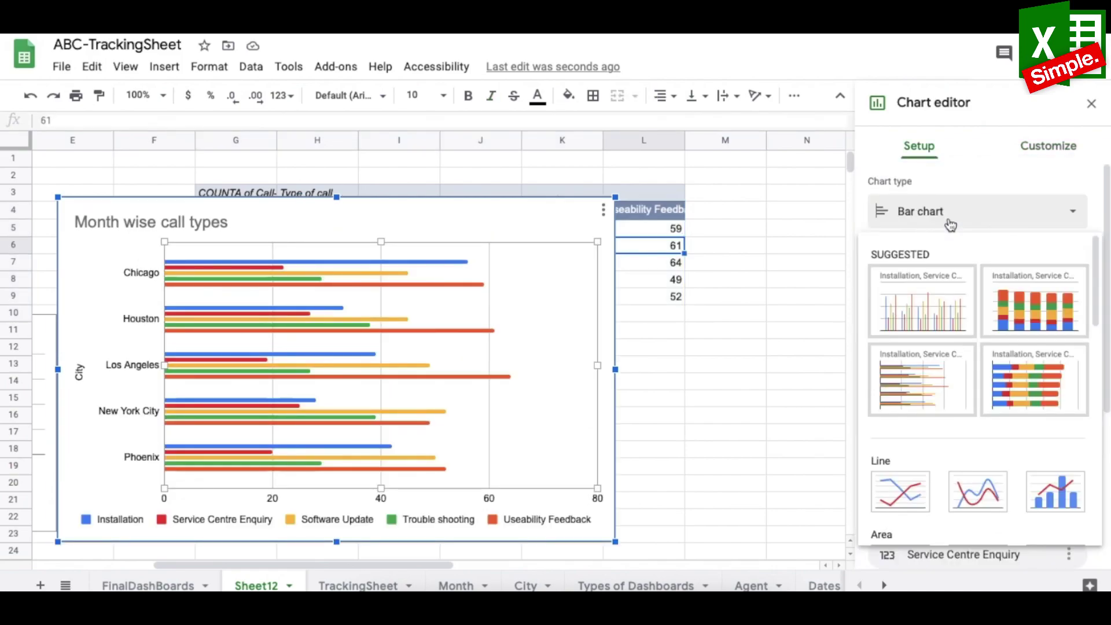
- Convert the chart to a stacked bar chart and place its legend at the bottom
left_click(1047, 397)
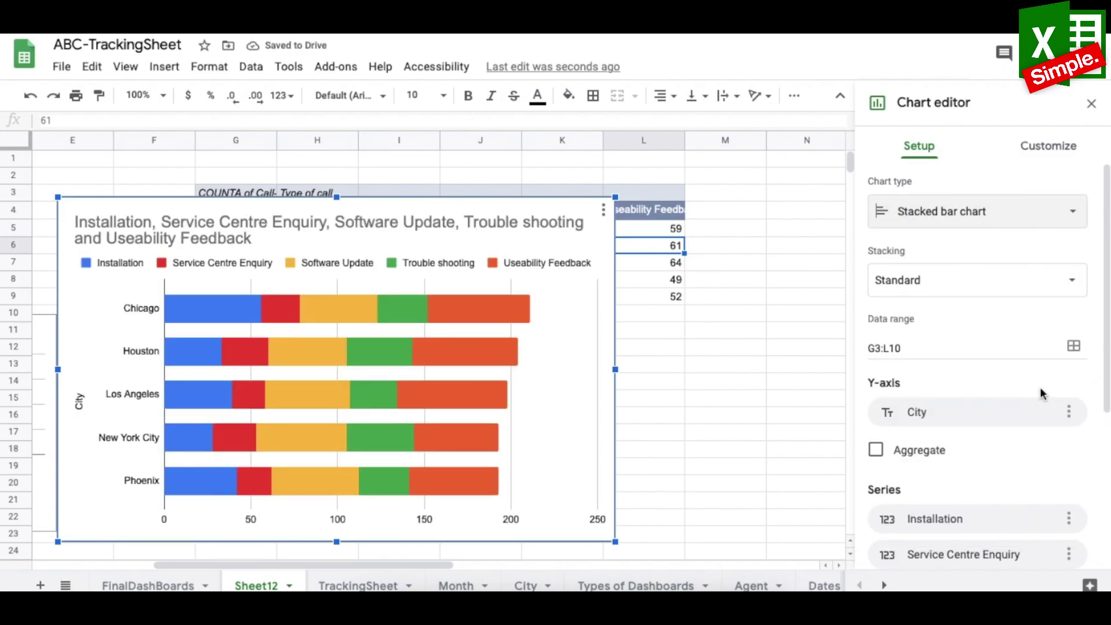
left_click(1047, 146)
left_click(917, 333)
left_click(977, 401)
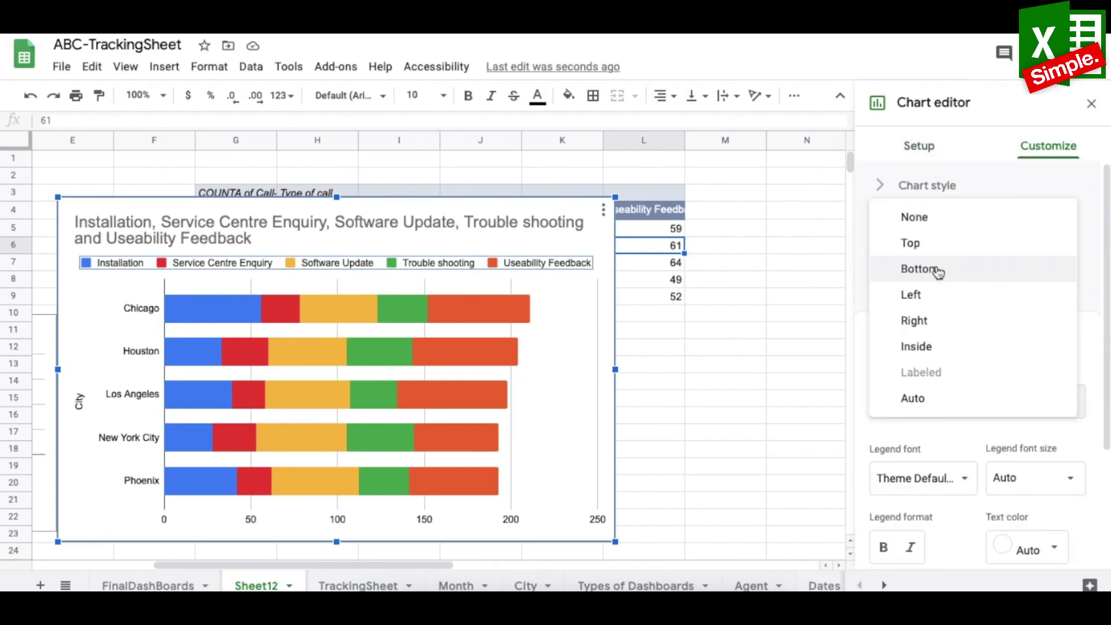
left_click(926, 272)
- Title the stacked bar chart Month wise Call types, shrink it slightly and place it beneath its pivot table
left_click(213, 243)
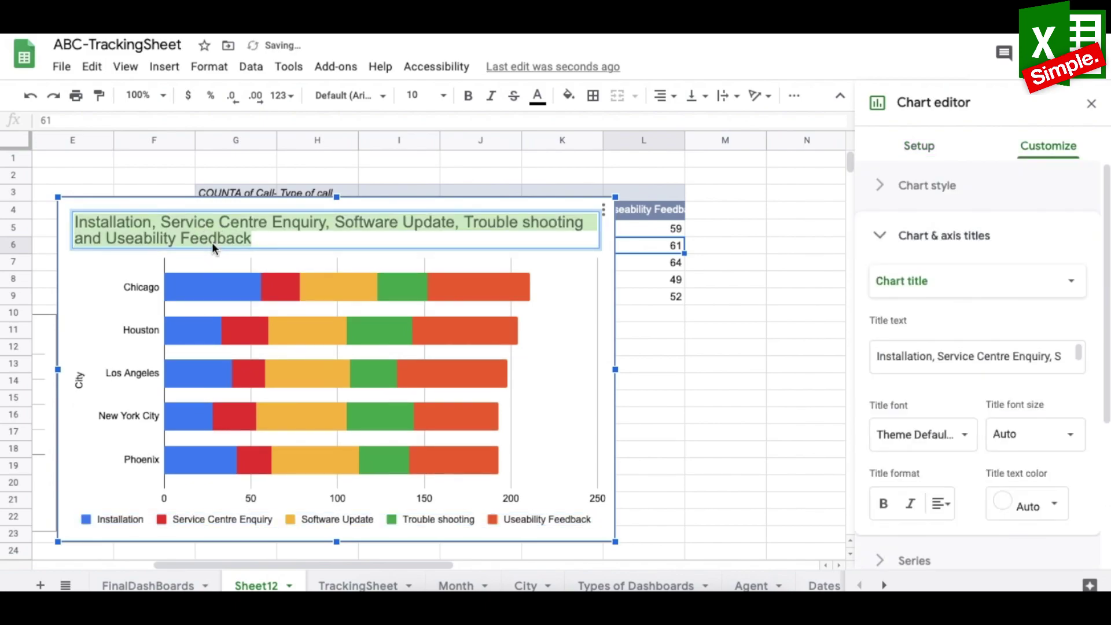
type("Month wise Ca")
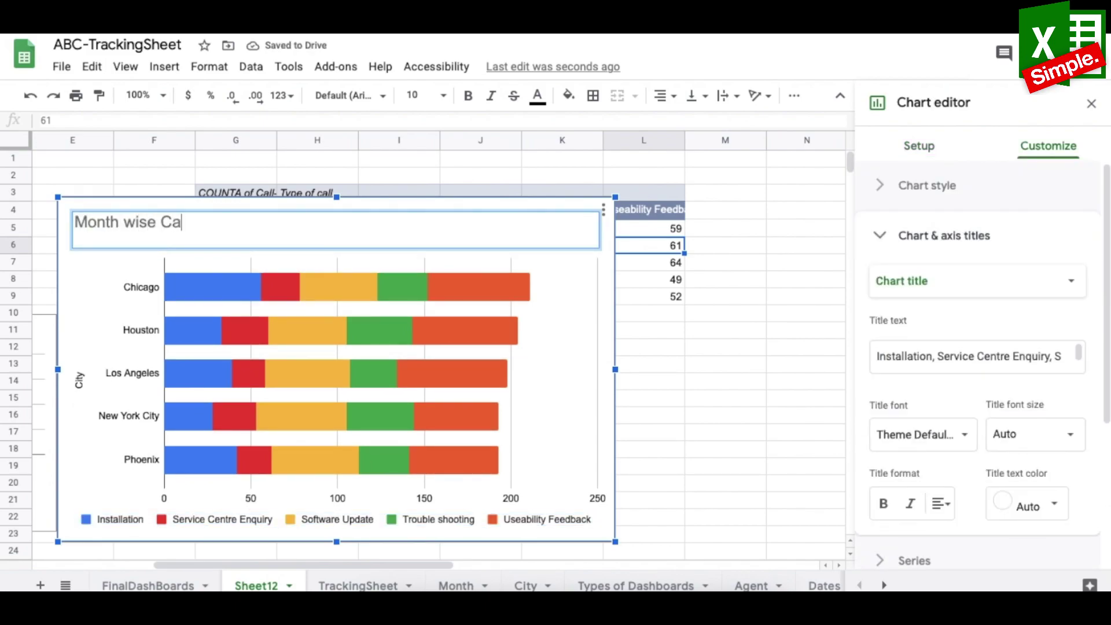
type("ll types")
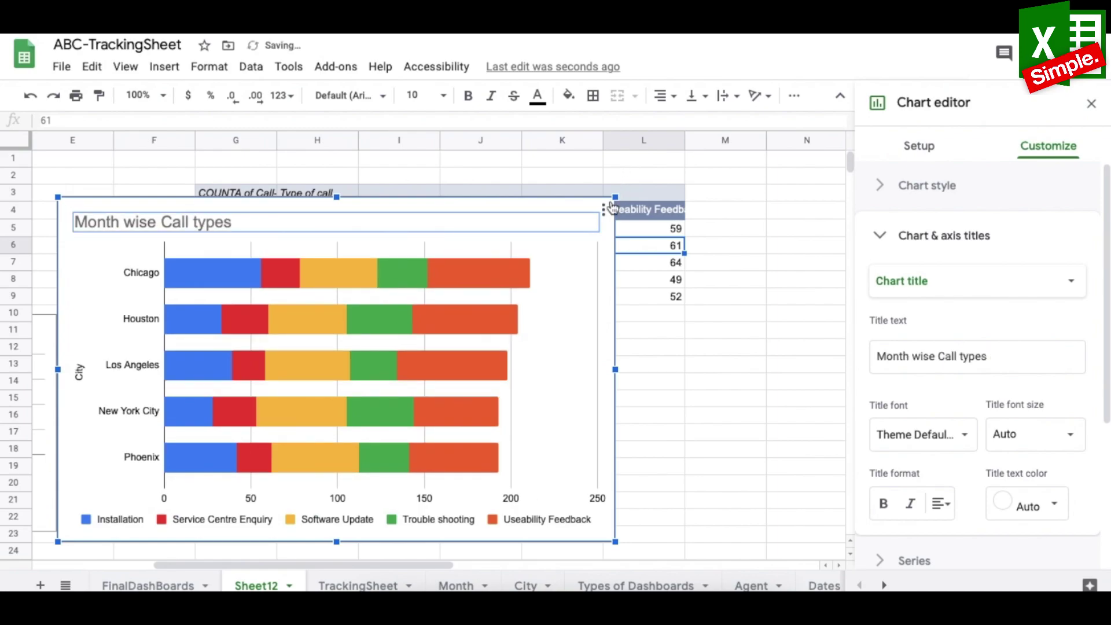
left_click_drag(615, 197, 565, 228)
left_click_drag(461, 250, 671, 364)
left_click(778, 344)
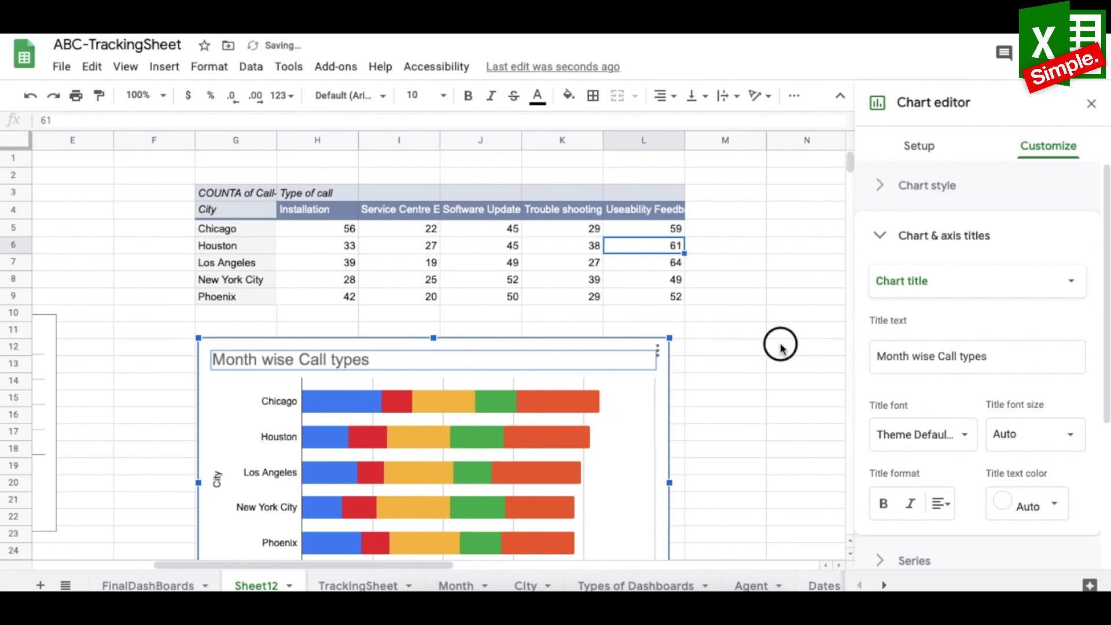
- Copy the Type of call pivot table on Sheet12, G3:L9, and paste the copy at P3
left_click(148, 585)
left_click(250, 583)
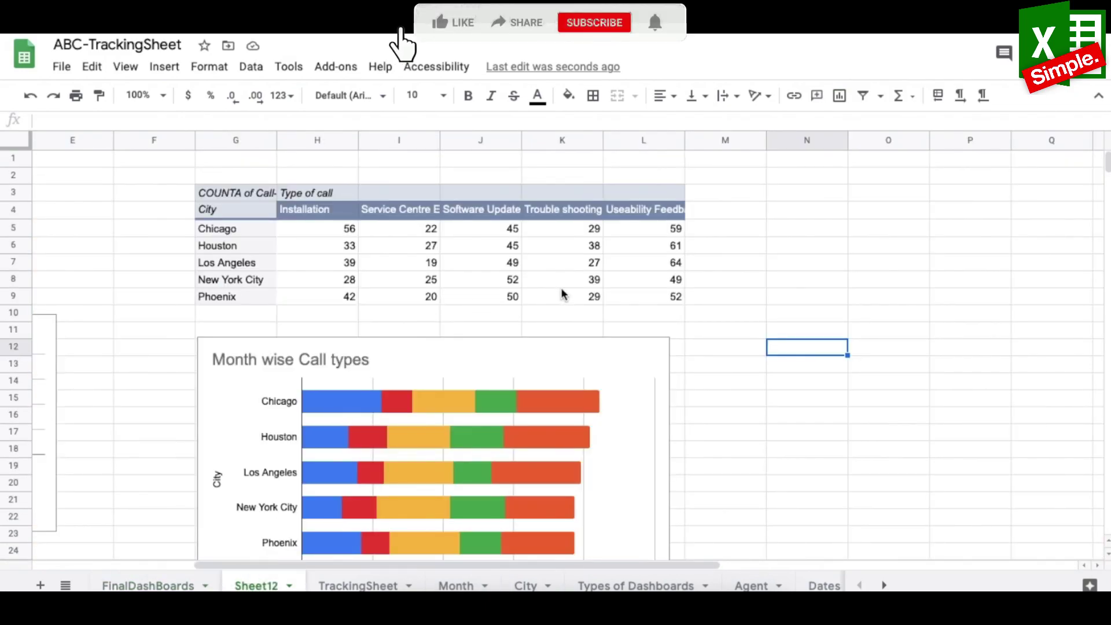
left_click_drag(230, 191, 637, 295)
key("ctrl+c")
left_click_drag(455, 564, 671, 563)
left_click(506, 191)
key("ctrl+v")
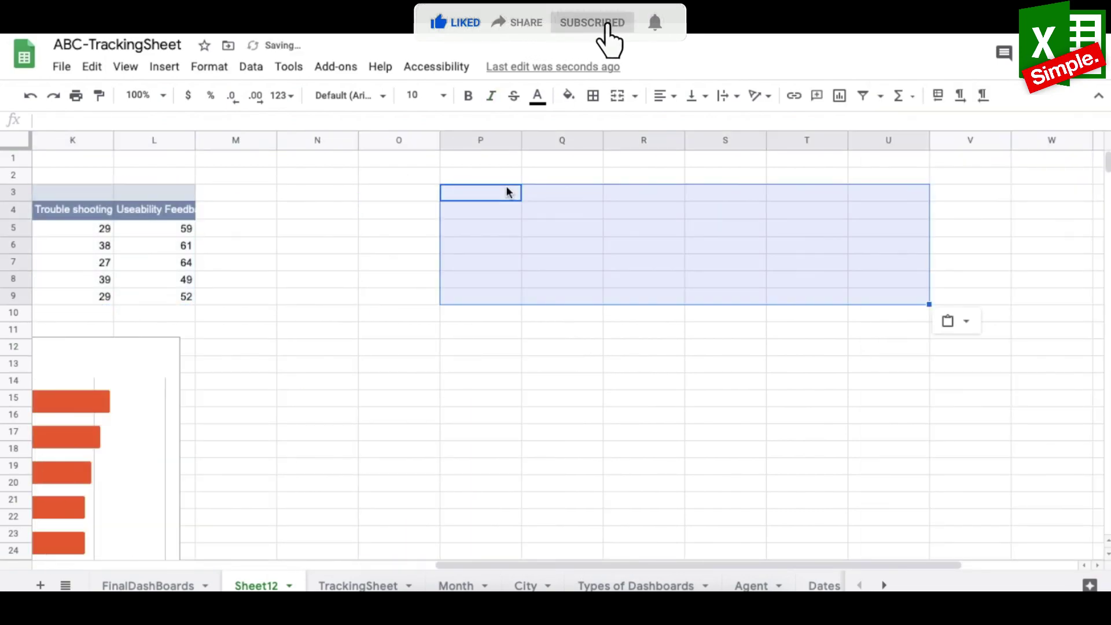
- Remove the City row field, the Type of call column field and the Call-ID value from the pivot table at P3
left_click(503, 245)
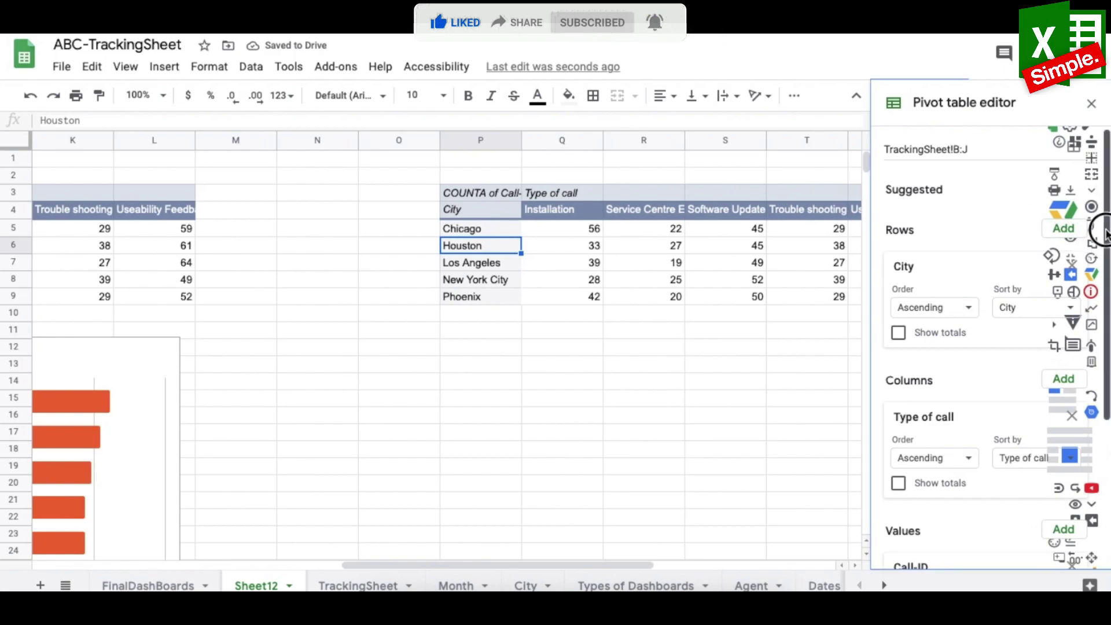
left_click(1071, 266)
left_click(1073, 308)
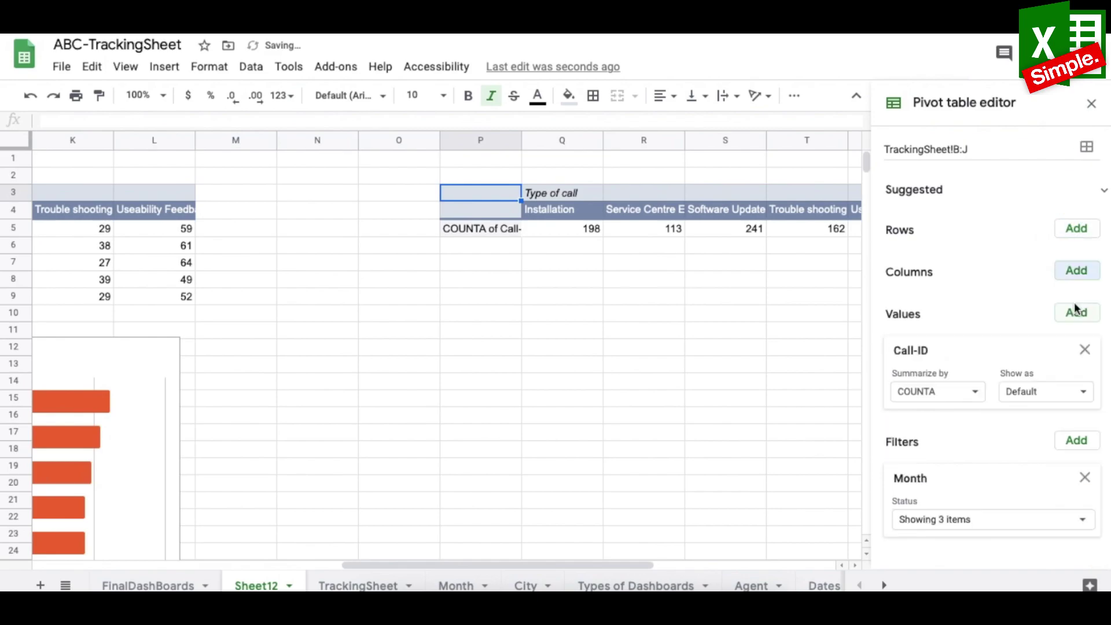
left_click(1086, 349)
- Add Month as the row field of the pivot table at P3
left_click(1076, 229)
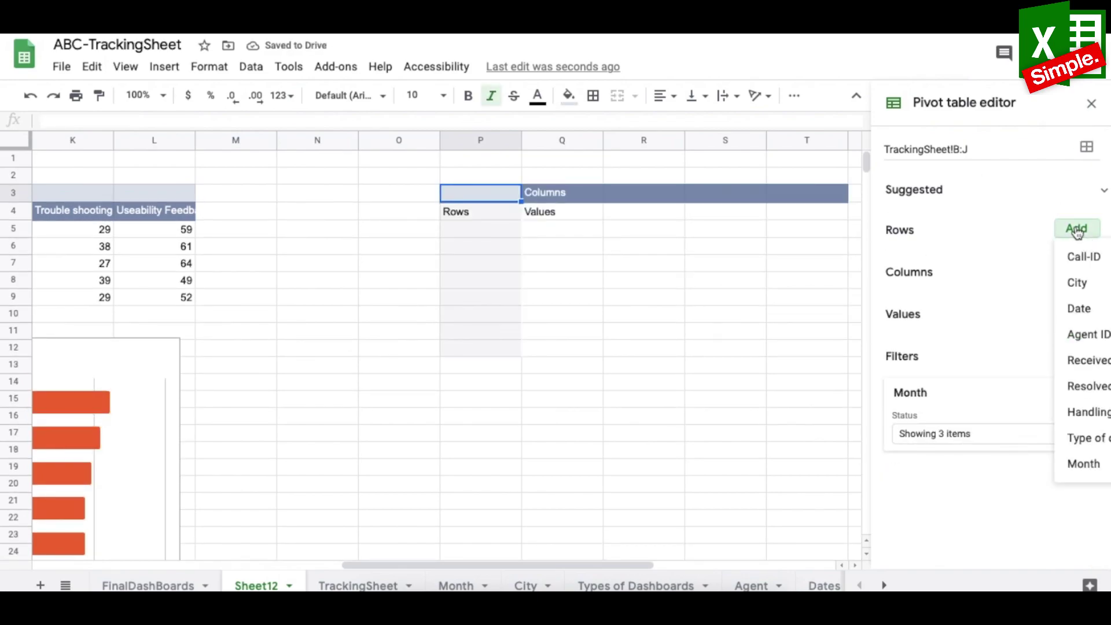
left_click(1085, 463)
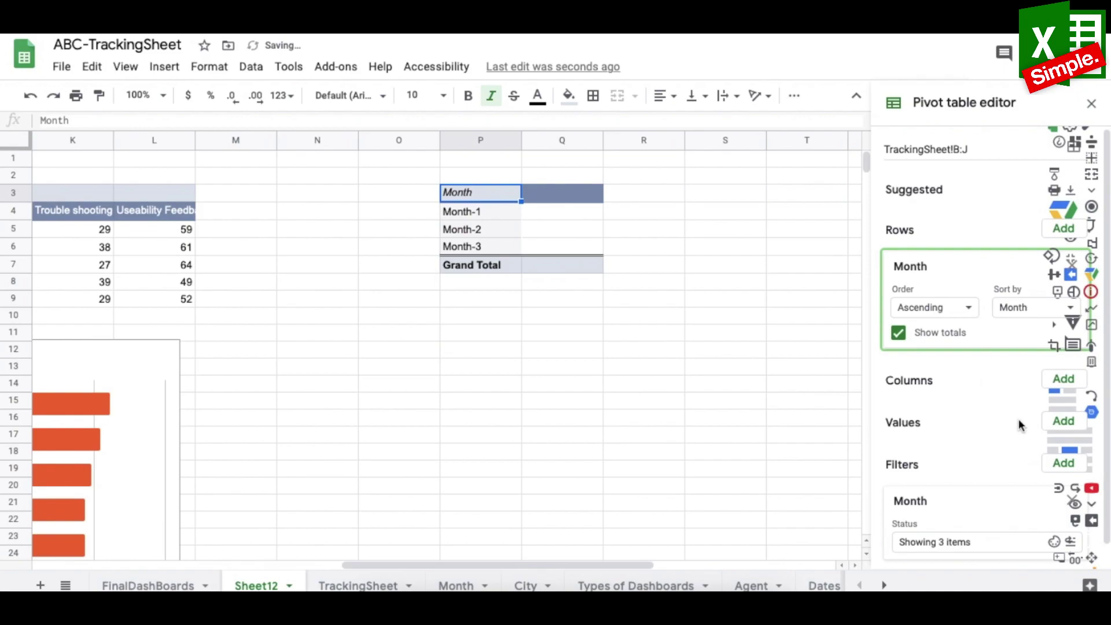
left_click(1064, 385)
left_click(971, 386)
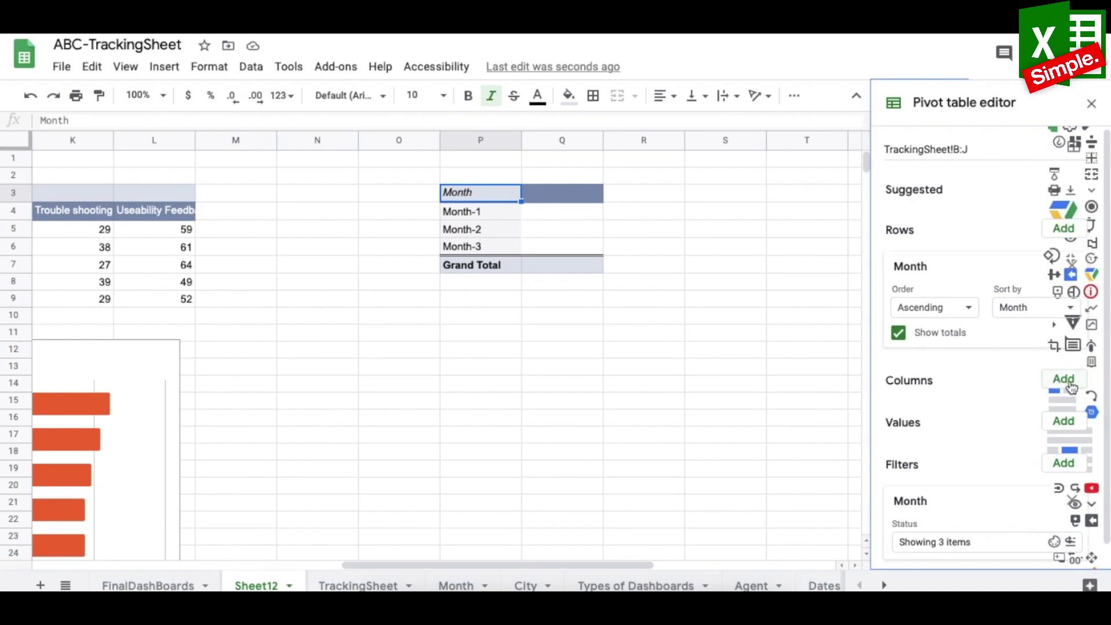
- Add Handling Time as the value of the pivot table at P3, summarize it by AVERAGE, and fit column Q to its contents
left_click(1064, 420)
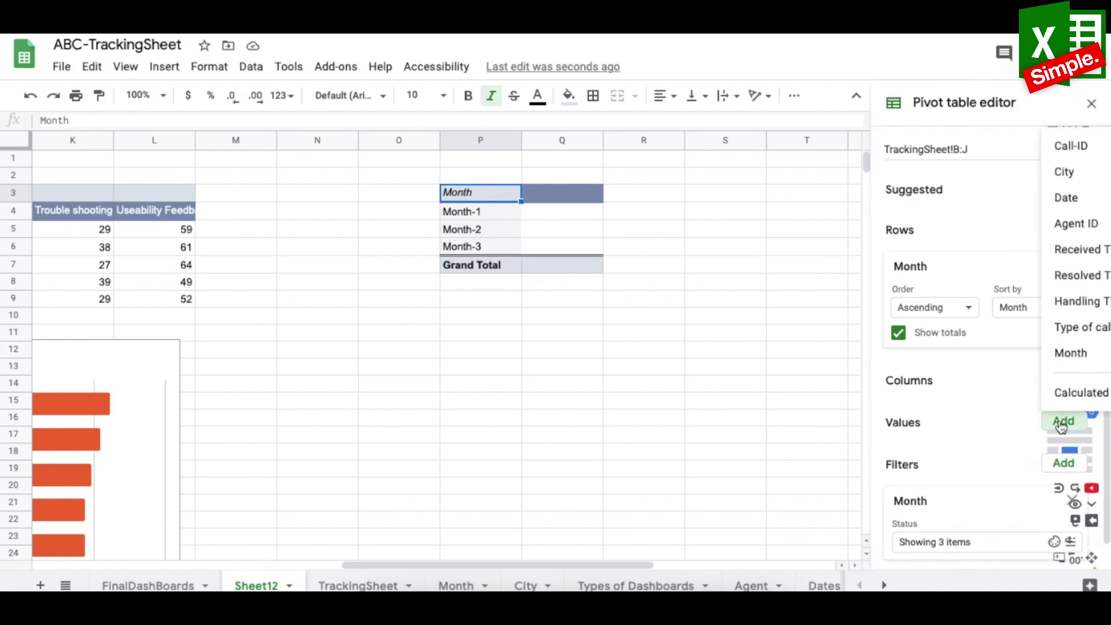
left_click(1096, 301)
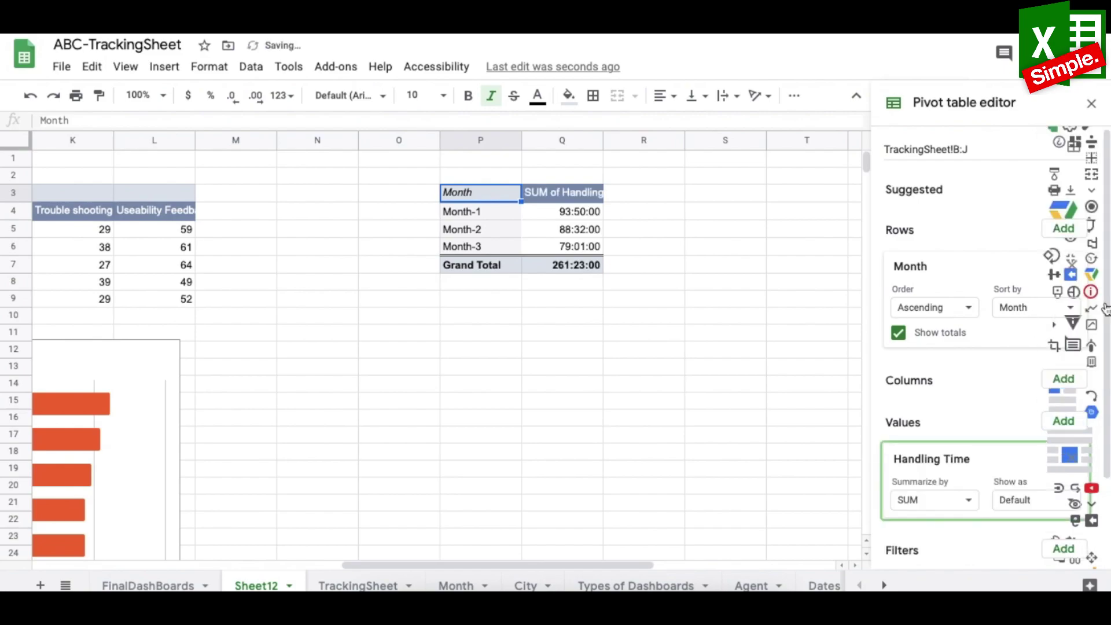
left_click(935, 498)
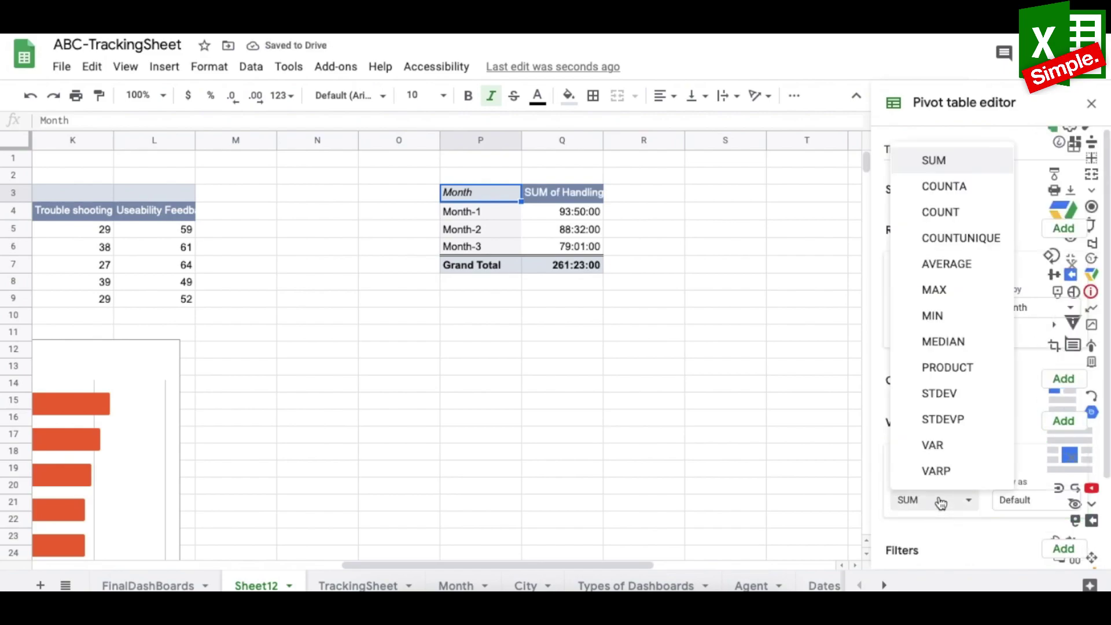
left_click(985, 264)
left_click(684, 384)
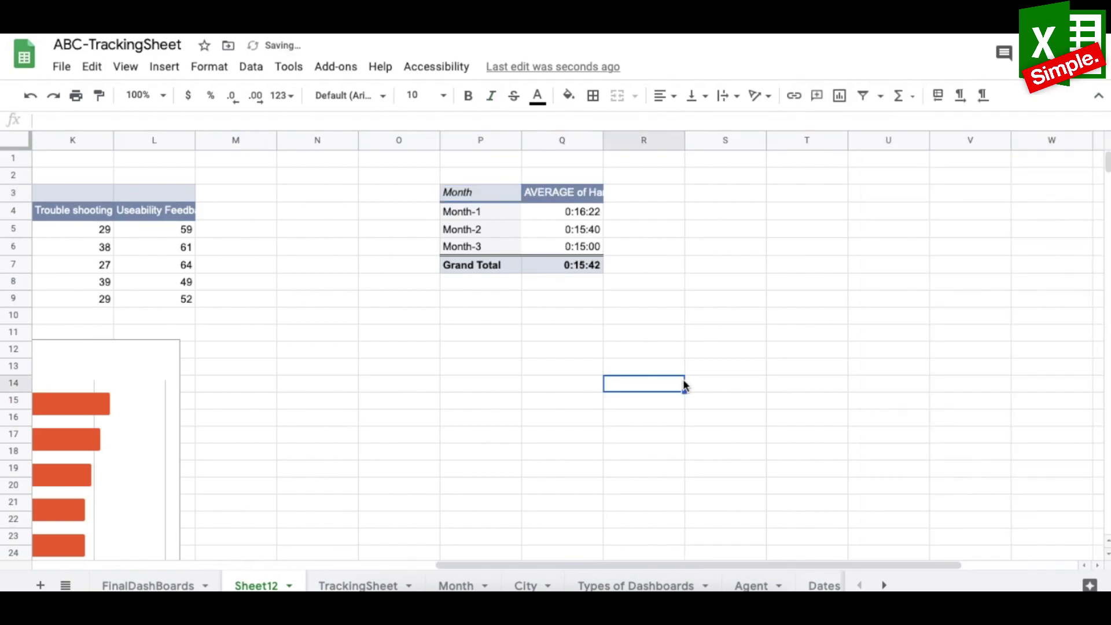
double_click(603, 137)
- Examine the Average Handling Time gauges on the FinalDashBoards sheet, and return to Sheet12
key("ctrl+shift+Page_Up")
left_click_drag(603, 563, 806, 561)
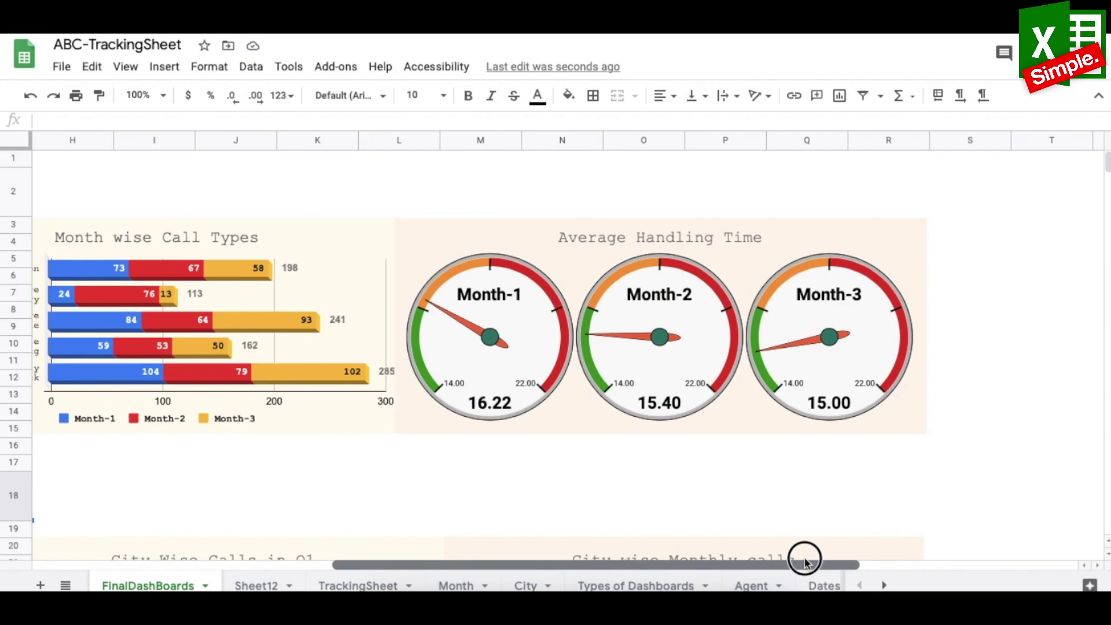
left_click(267, 585)
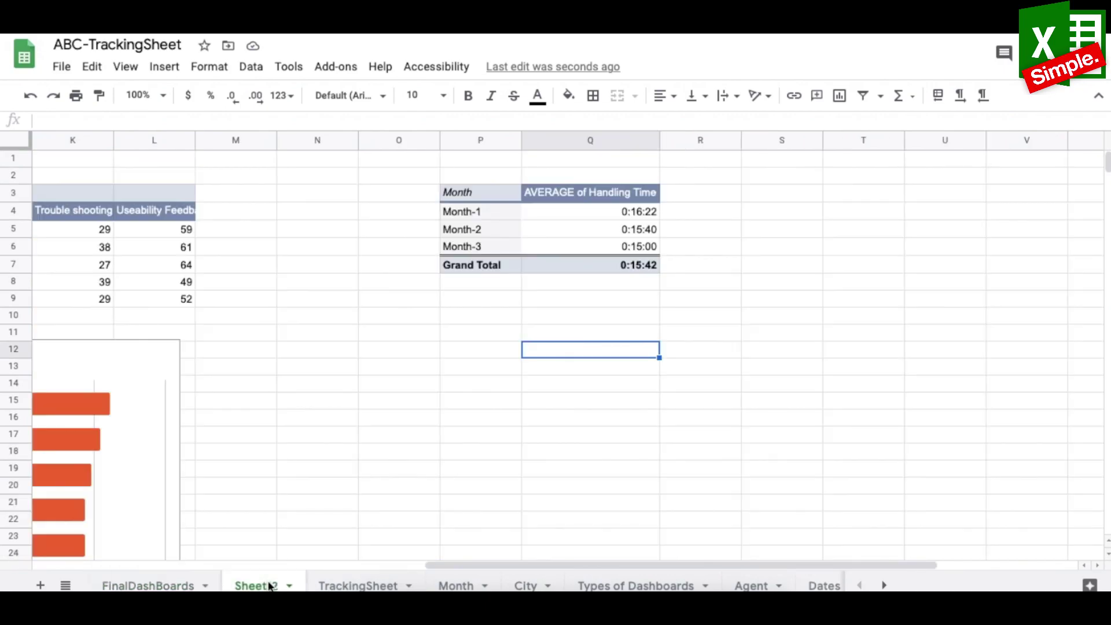
left_click(682, 314)
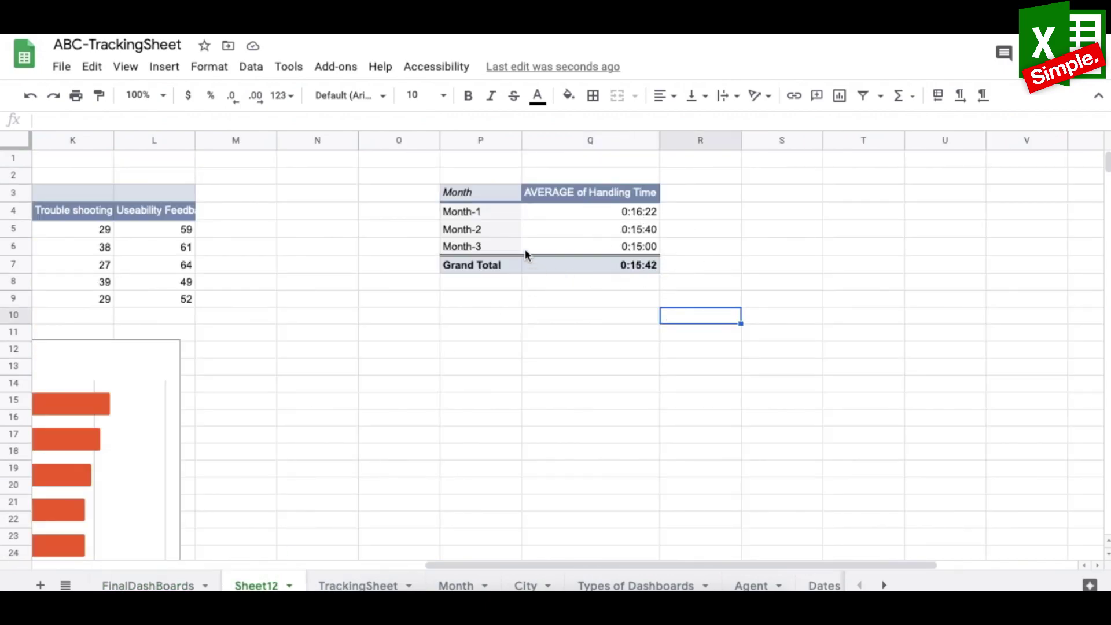
- Link cell S4 on Sheet12 to the pivot table's first month with the formula =P4
left_click(798, 212)
type("=")
key("Left")
key("Left")
key("Left")
key("Left")
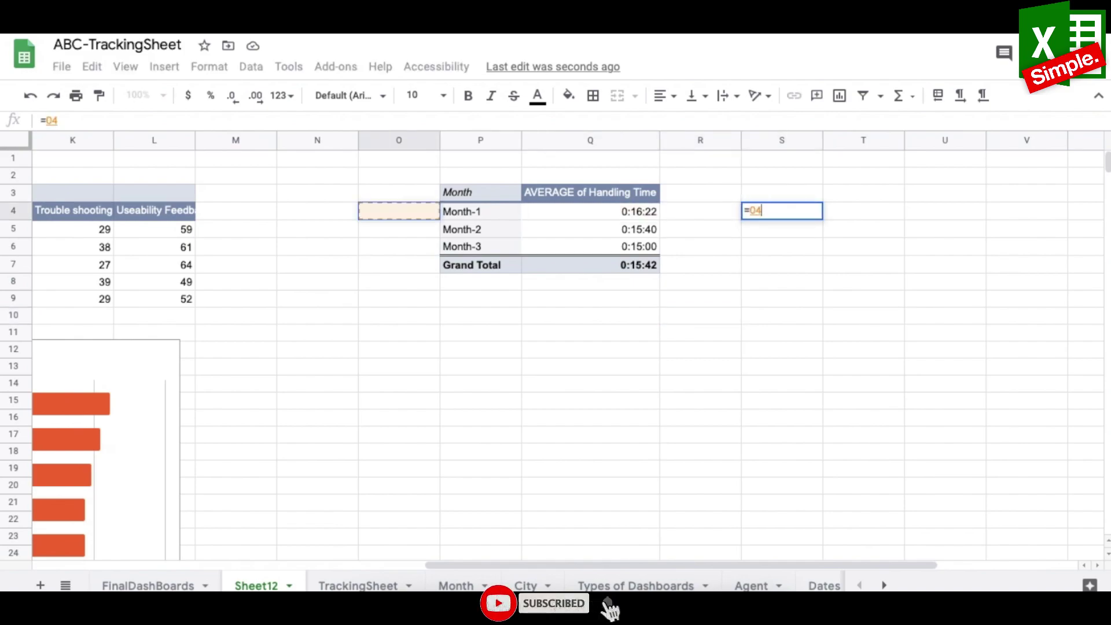
key("Right")
key("Return")
- Copy the month reference formula from S4 into S5 and S6
key("Up")
key("ctrl+c")
key("Down")
key("ctrl+v")
key("Down")
key("ctrl+v")
- Enter the formula =text(Q4,"mm.ss") in T4 to convert the first month's average handling time to text
key("Up")
key("Up")
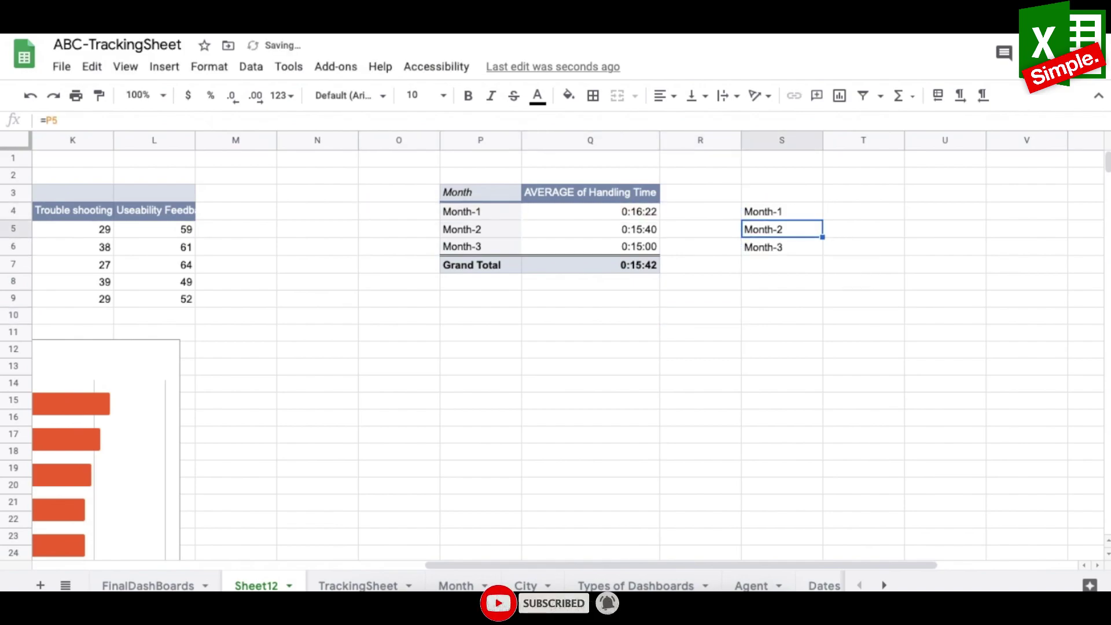
key("Right")
type("=text(")
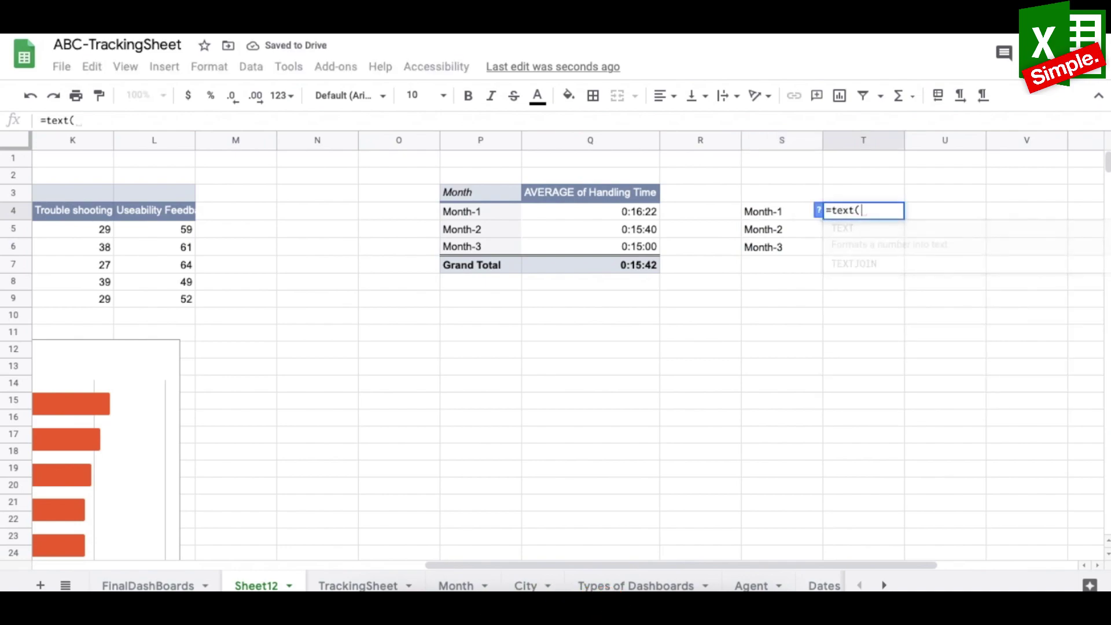
left_click(590, 211)
type(",\"m")
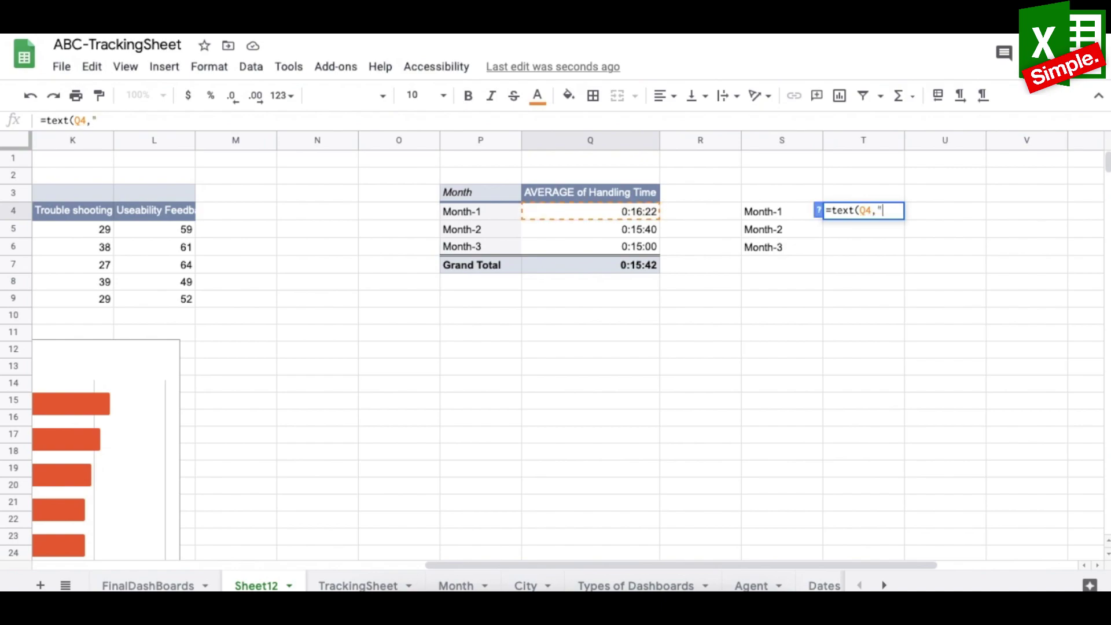
type("m.ss")
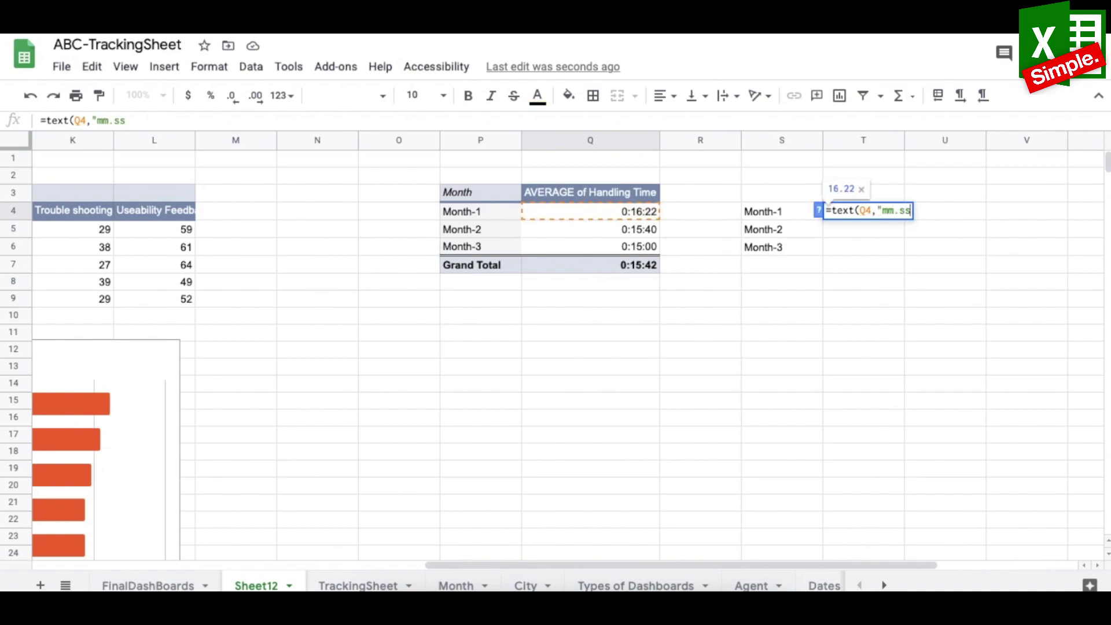
type("\")")
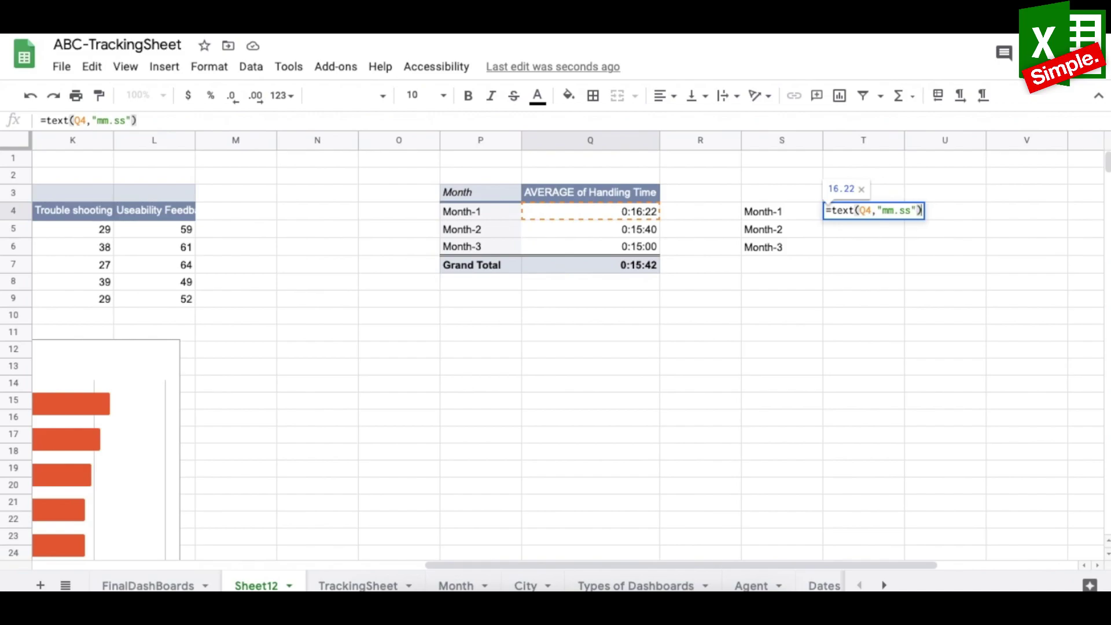
key("Return")
- Fill T5 and T6 with T4's handling time formula
left_click(863, 228)
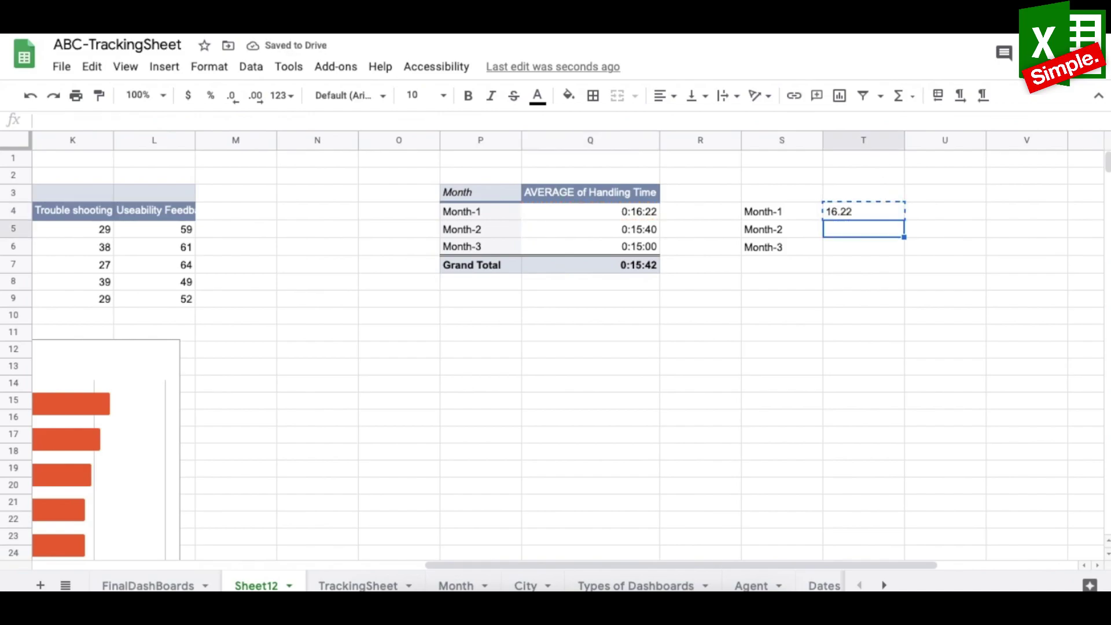
key("ctrl+v")
left_click(863, 246)
key("ctrl+v")
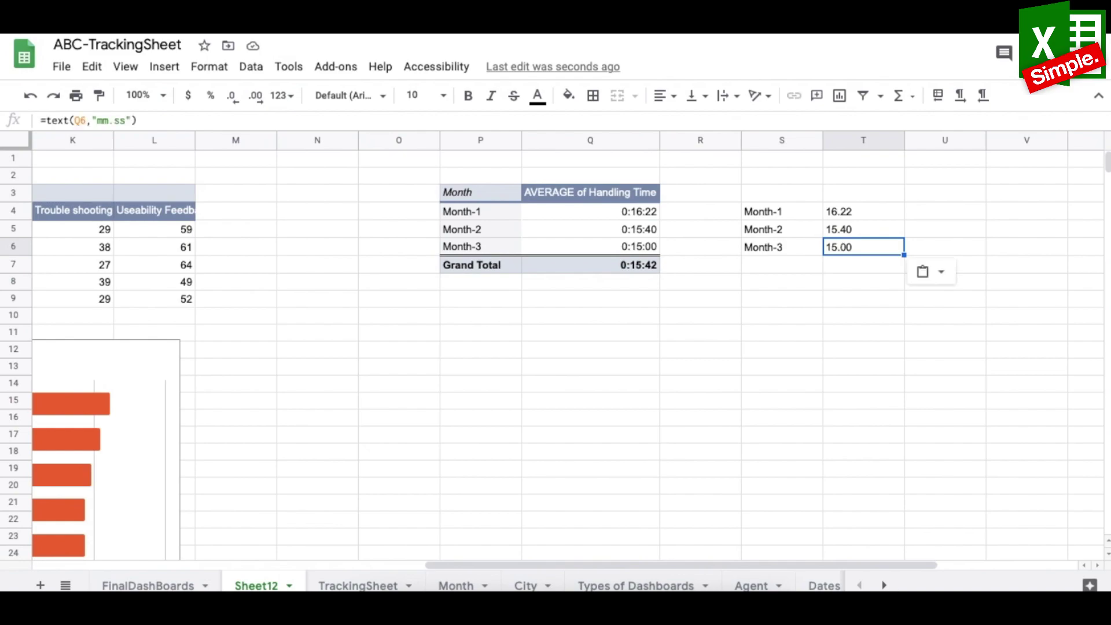
- Check the gauges' color ranges on FinalDashBoards and note the first range on Sheet12, entering 10 -14 in U3 and Yellow in V3
left_click(148, 585)
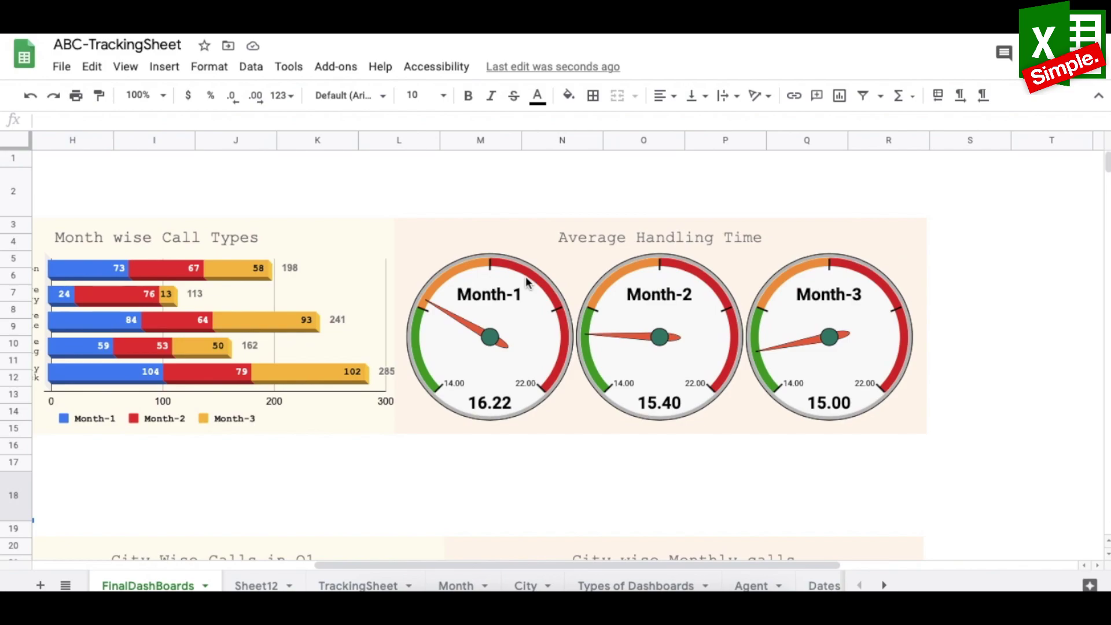
left_click(256, 585)
left_click(954, 189)
key("Right")
key("Left")
type("10 ")
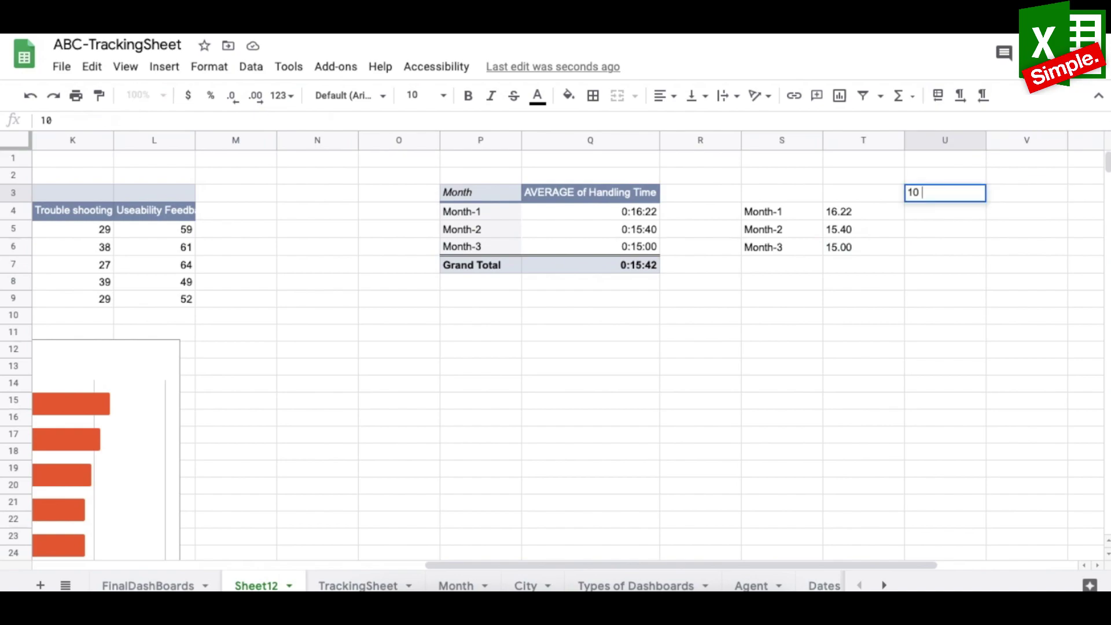
type("-14")
key("Tab")
type("Yellow")
key("Return")
- List the remaining gauge ranges in U4:V5, with 14 - 16 as Green and 16 - 22 as Red
type("14 ")
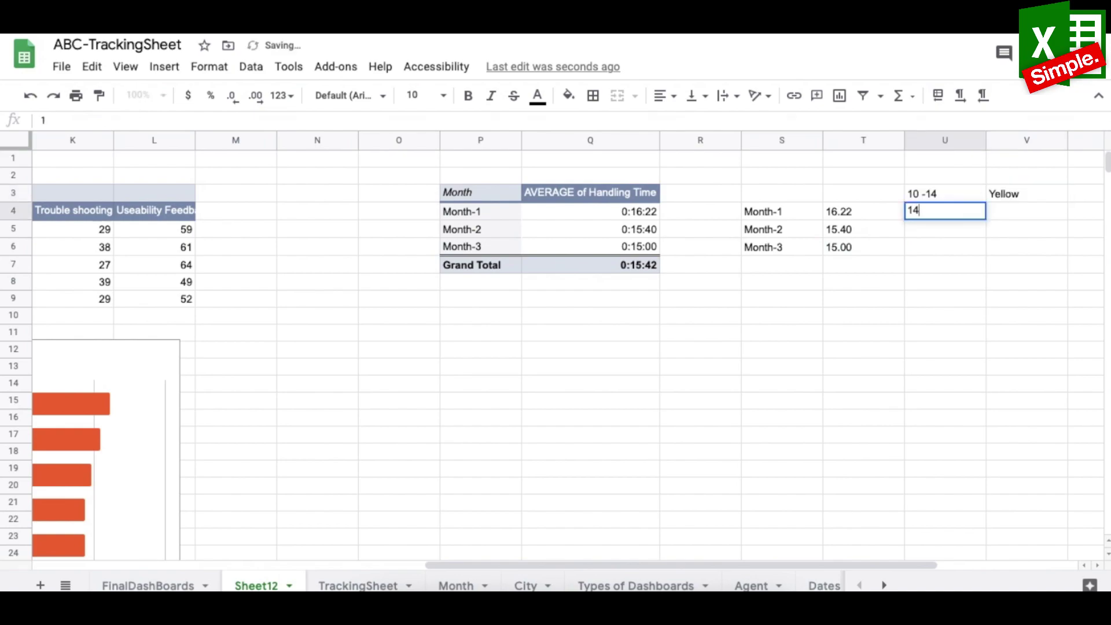
type("- 16")
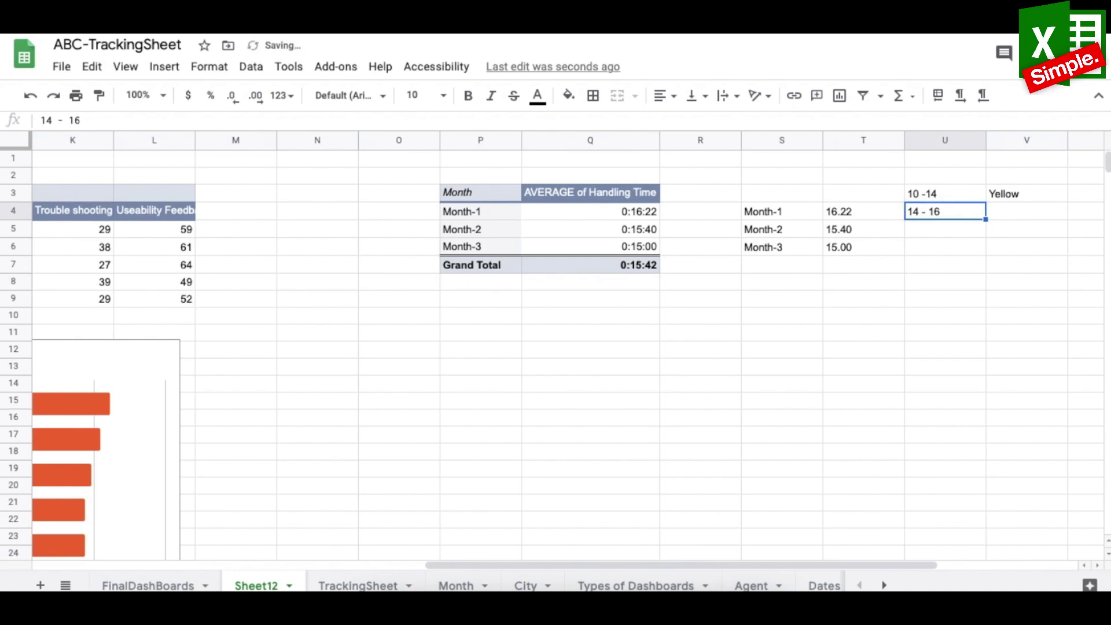
key("Tab")
type("Gr")
key("Return")
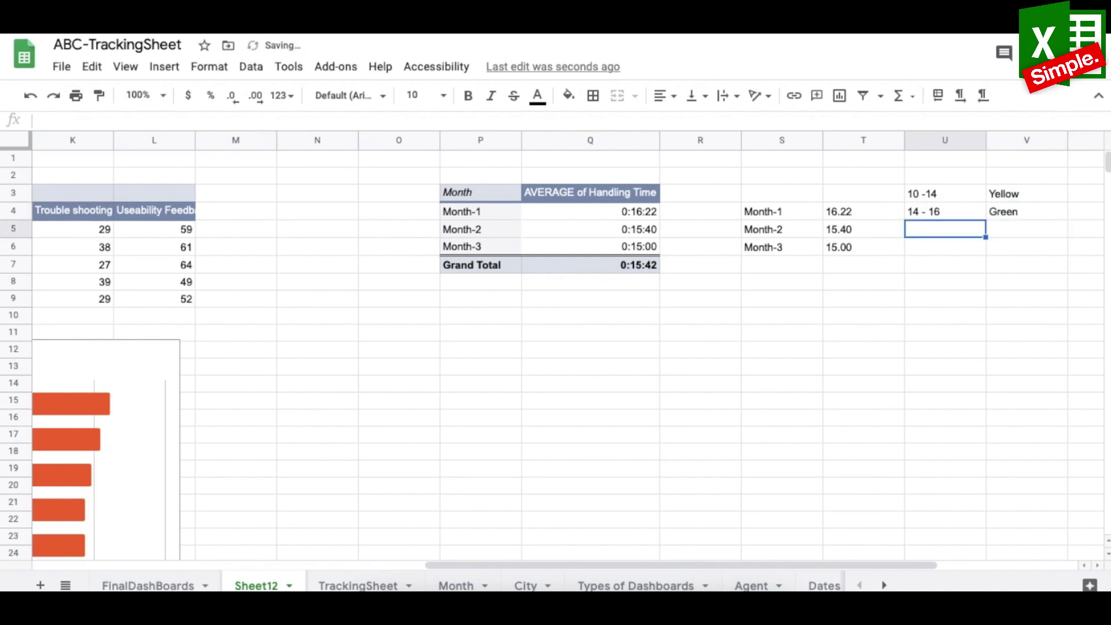
type("16 - 22")
type("Red")
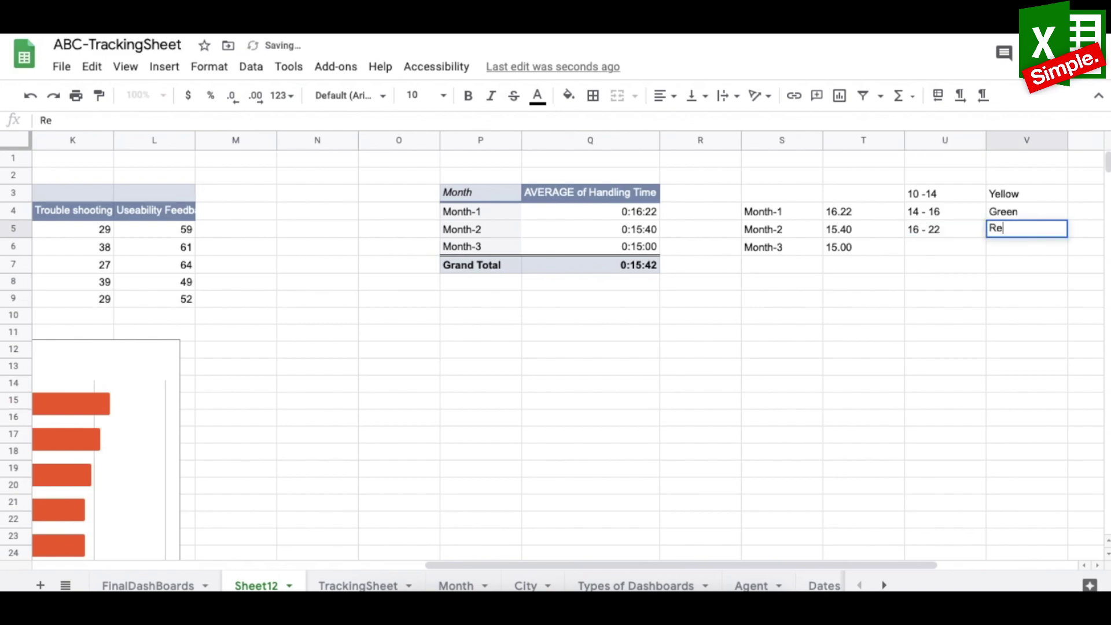
key("Return")
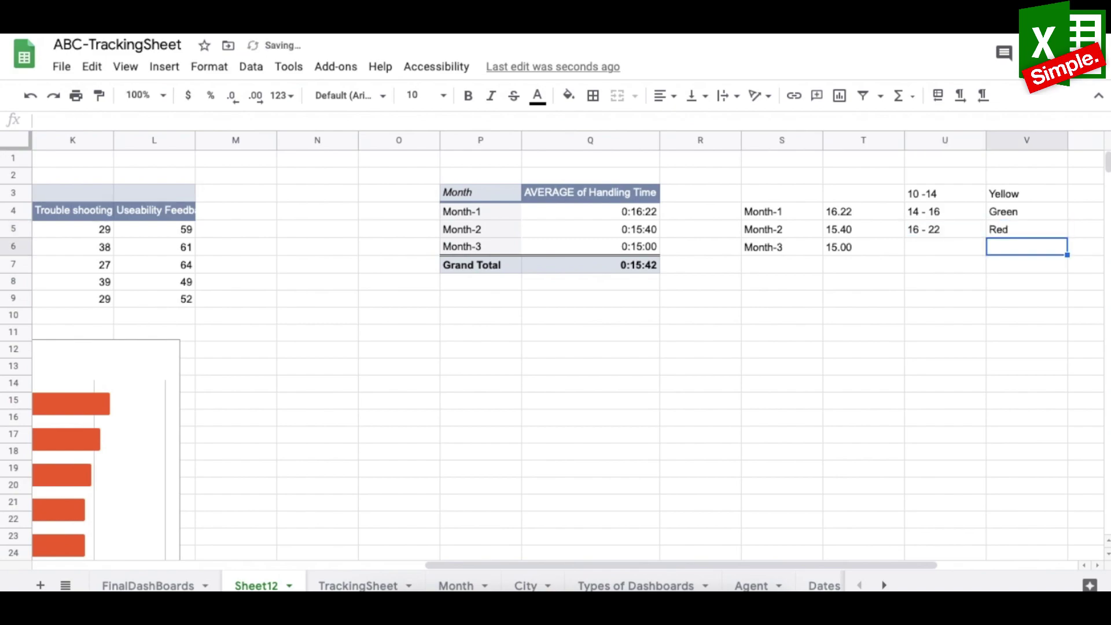
- Insert a gauge chart from the Month and AHT data in S3:T6
left_click(776, 198)
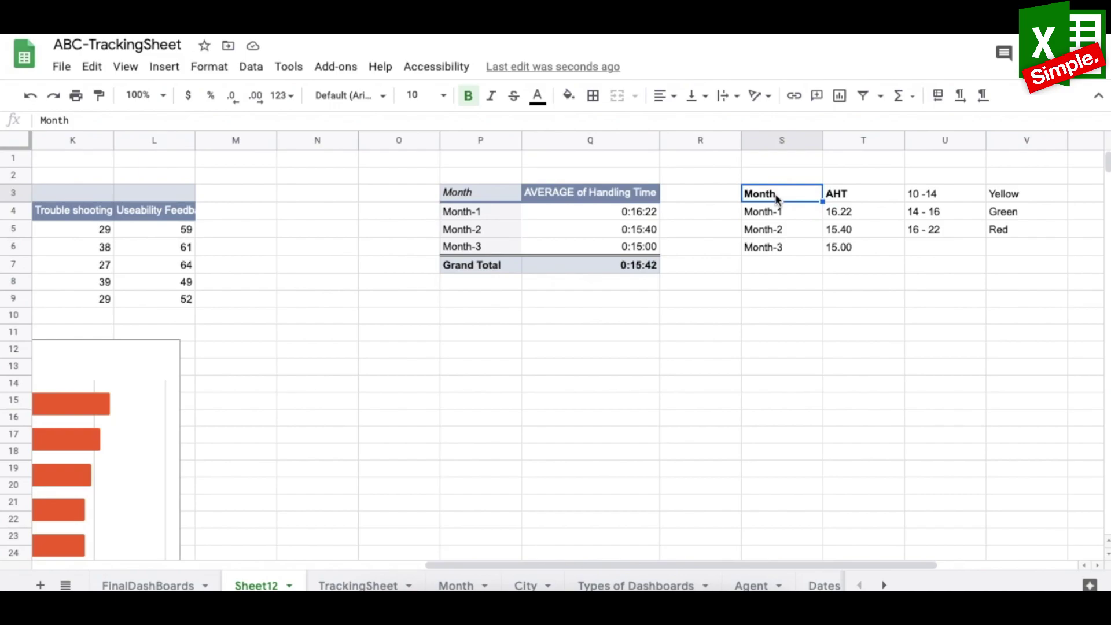
left_click_drag(776, 199, 843, 248)
left_click(165, 67)
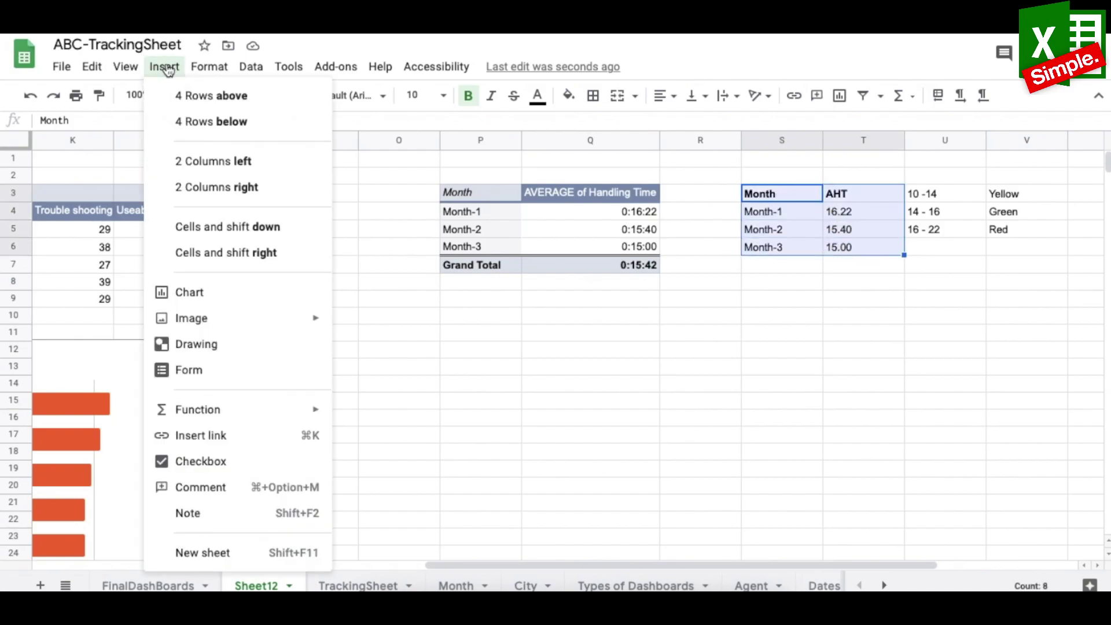
left_click(223, 292)
left_click(945, 202)
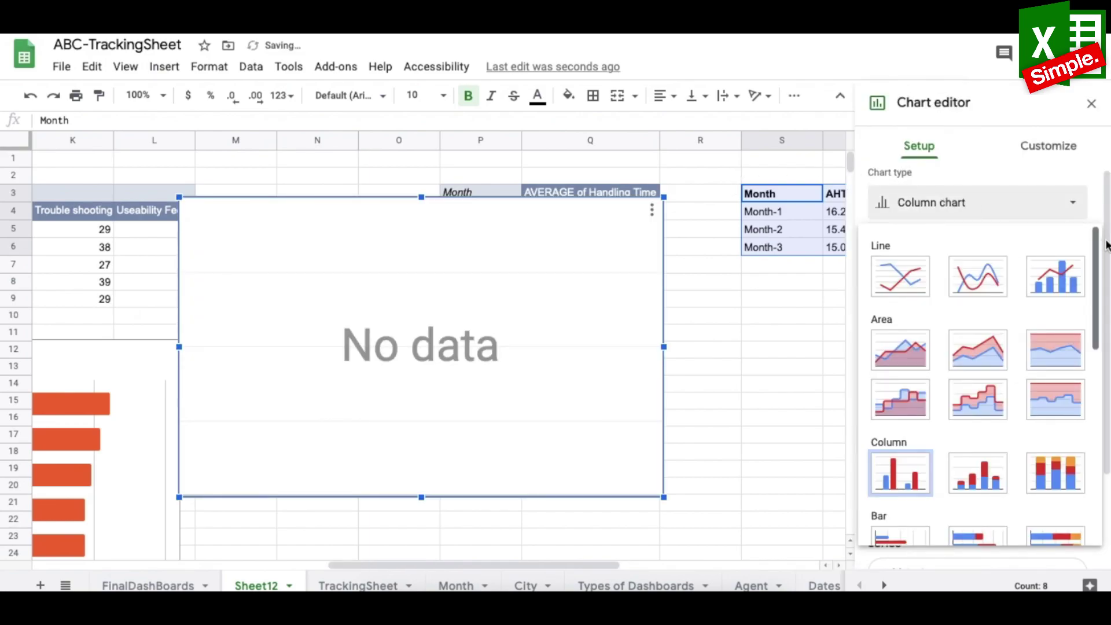
left_click_drag(1093, 255, 1085, 439)
left_click(906, 415)
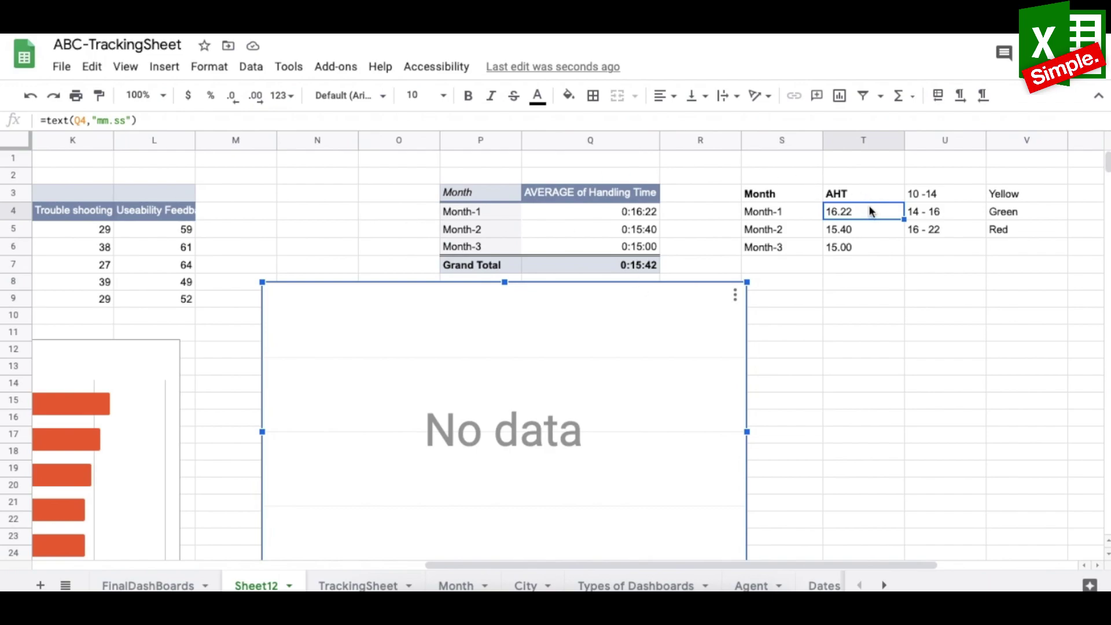
- Change T4's formula to =value(text(Q4,"mm.ss")) so it returns a number, and copy it to T5 and T6
left_click(843, 210)
double_click(843, 209)
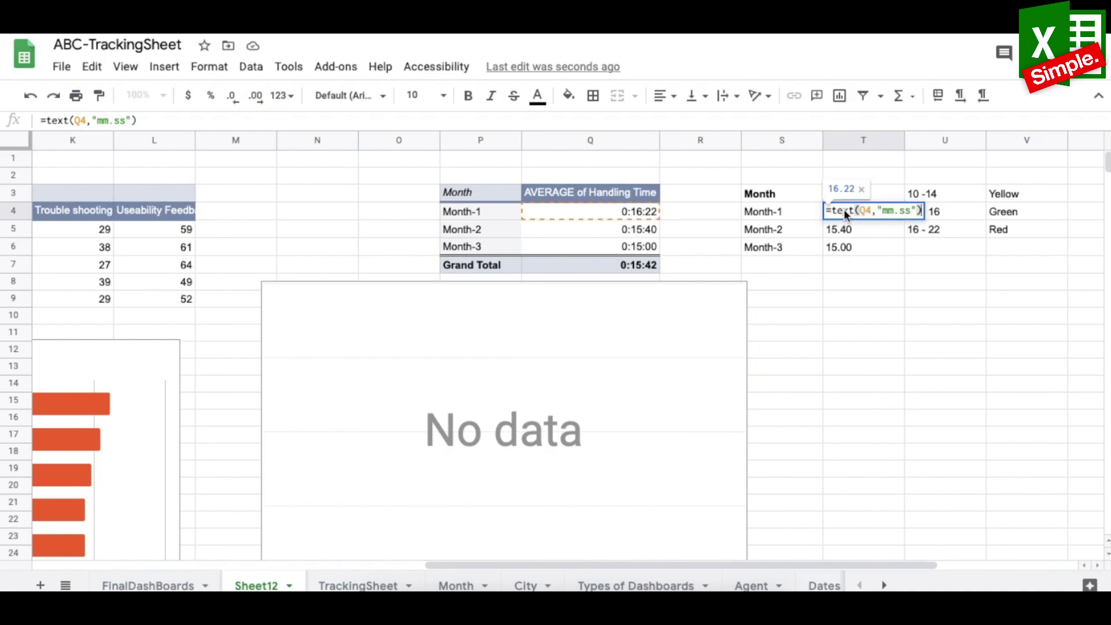
key("Escape")
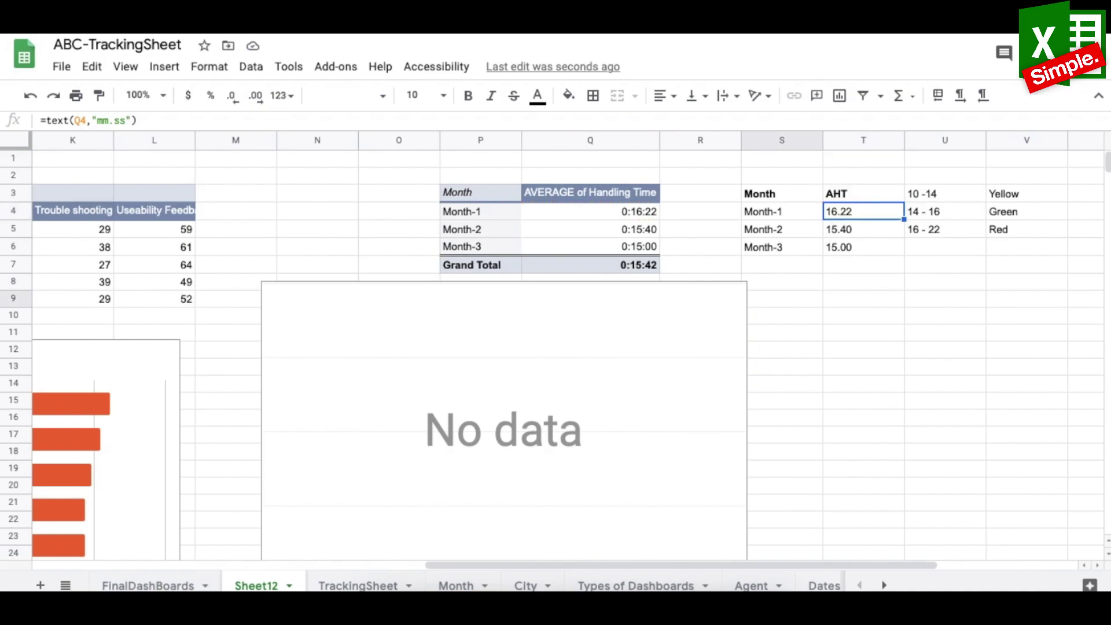
double_click(842, 210)
type("value(")
left_click(942, 210)
type(")")
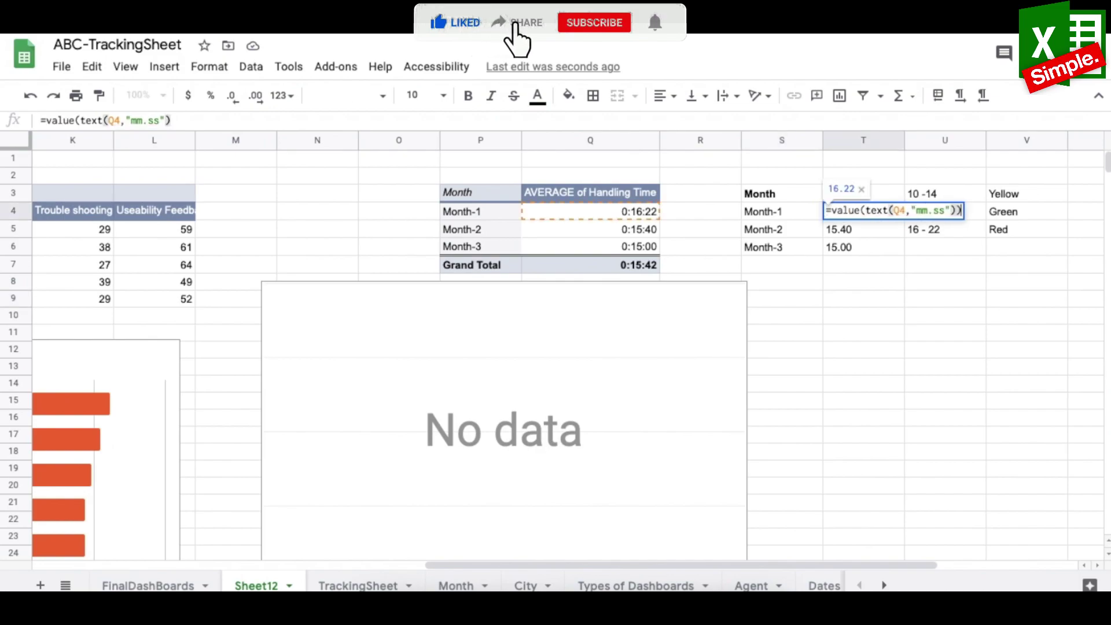
key("Return")
key("ctrl+v")
key("Down")
key("ctrl+v")
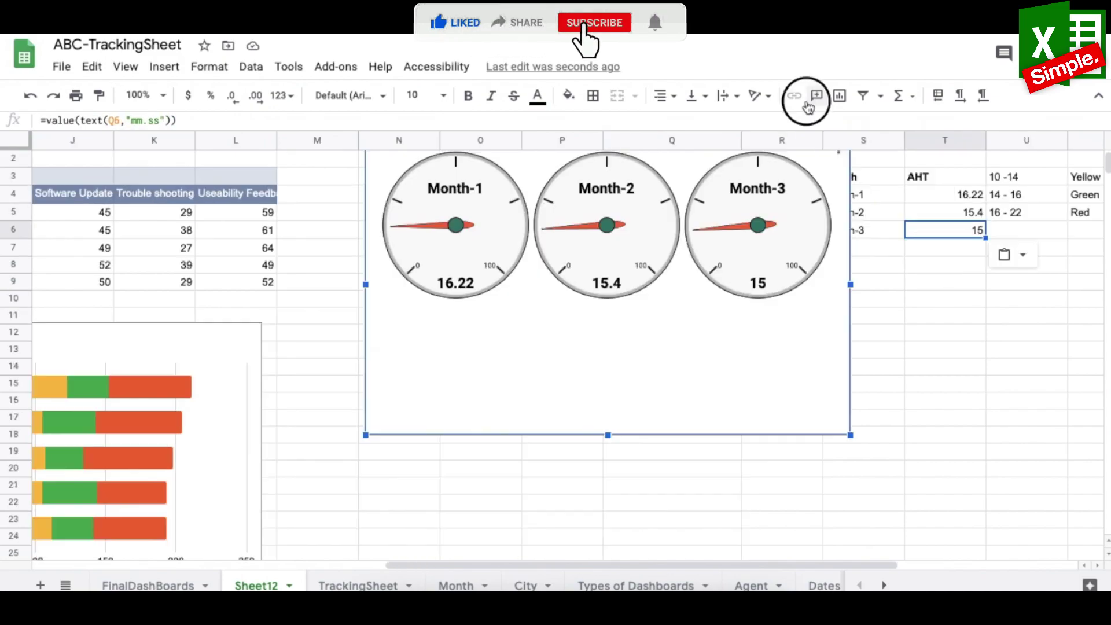
- Reposition the gauge chart beside the AHT data and set its gauge range to a minimum of 10 and a maximum of 22
left_click_drag(805, 216, 801, 202)
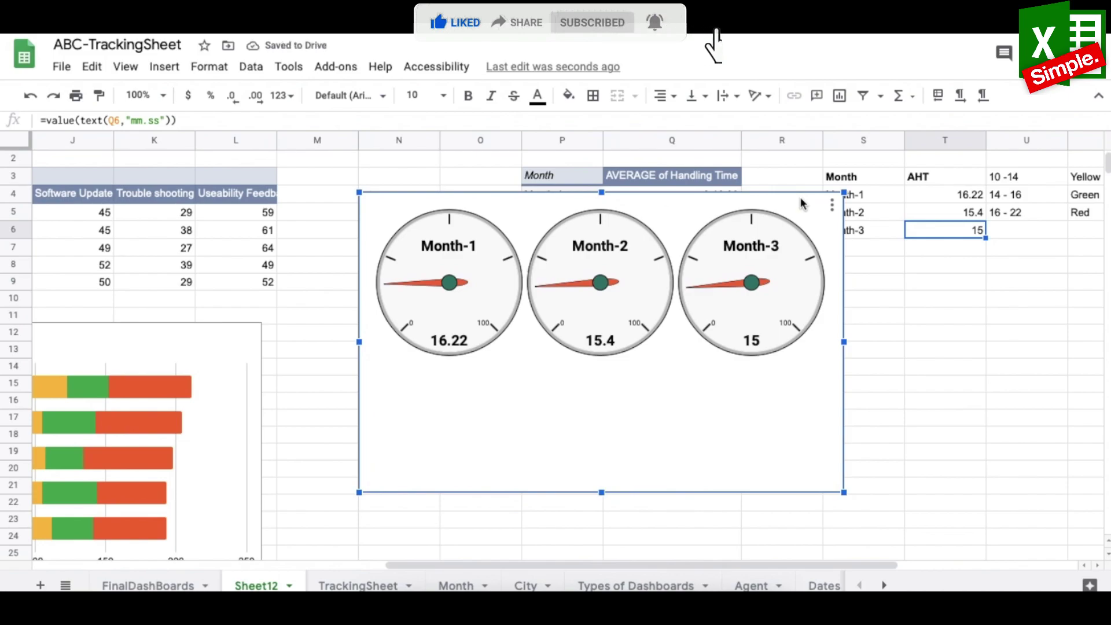
mouse_move(435, 340)
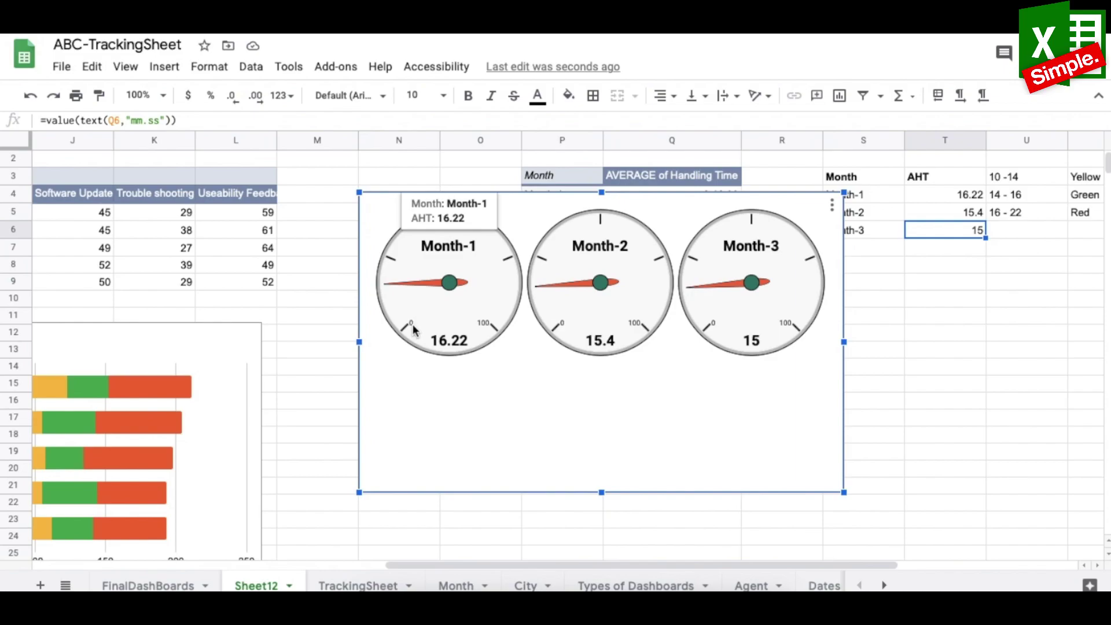
double_click(496, 298)
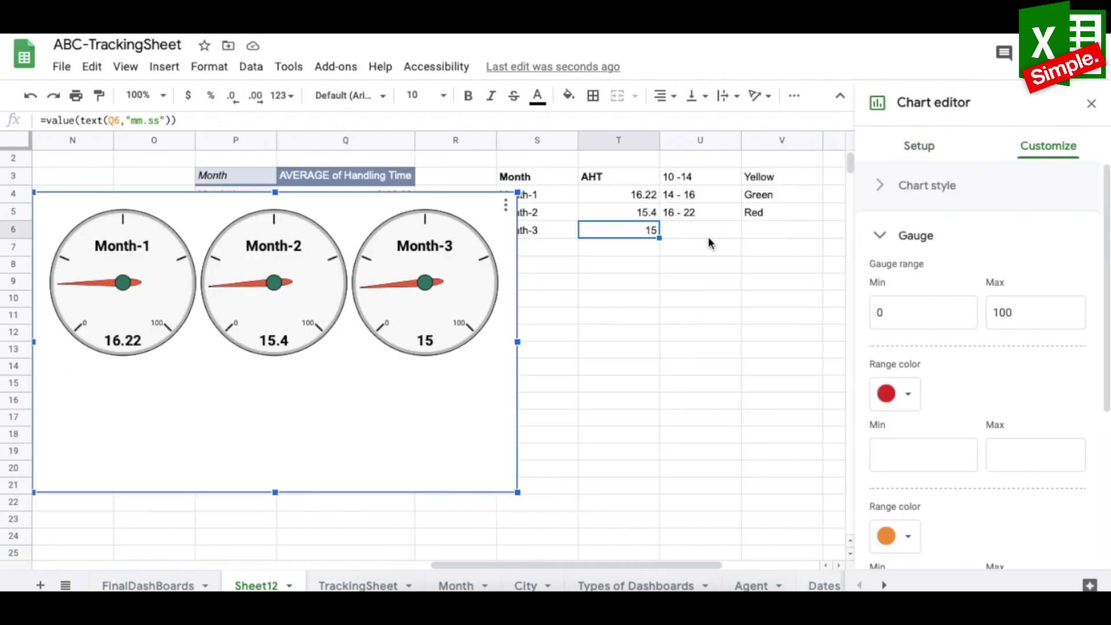
left_click(892, 316)
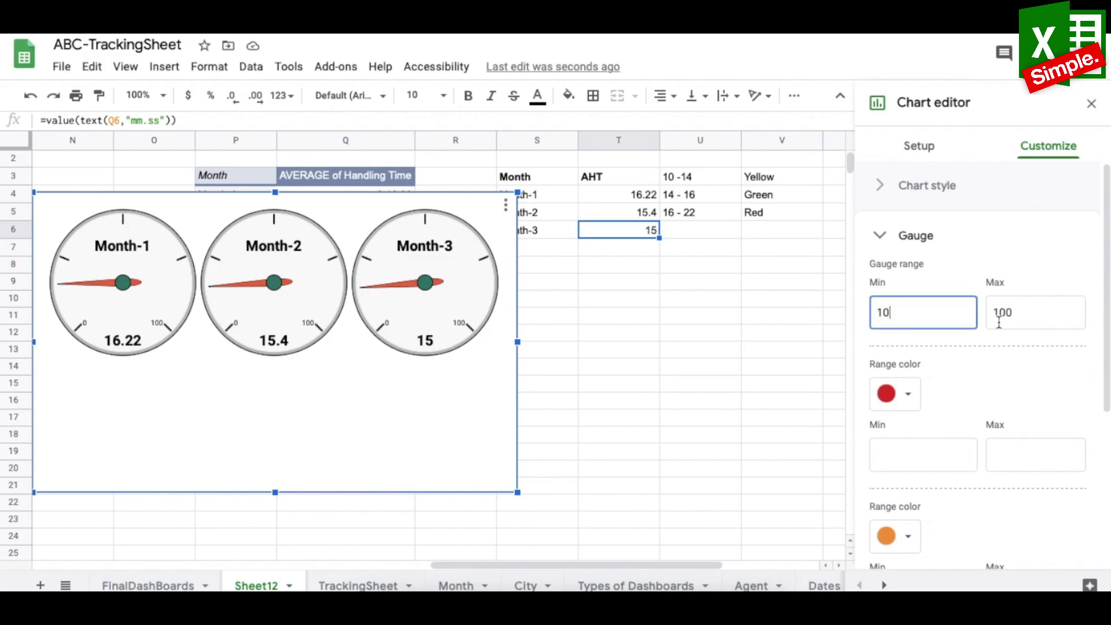
left_click(1021, 312)
type("22")
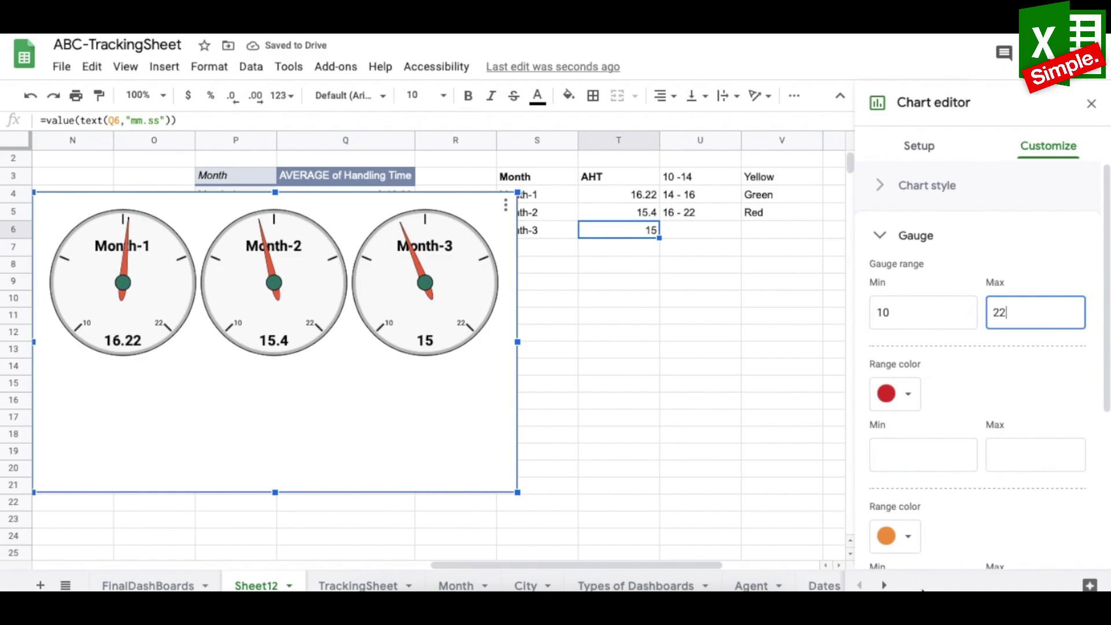
- Set the gauge chart's red range to 16–22 and its orange range to 14–16
left_click(924, 456)
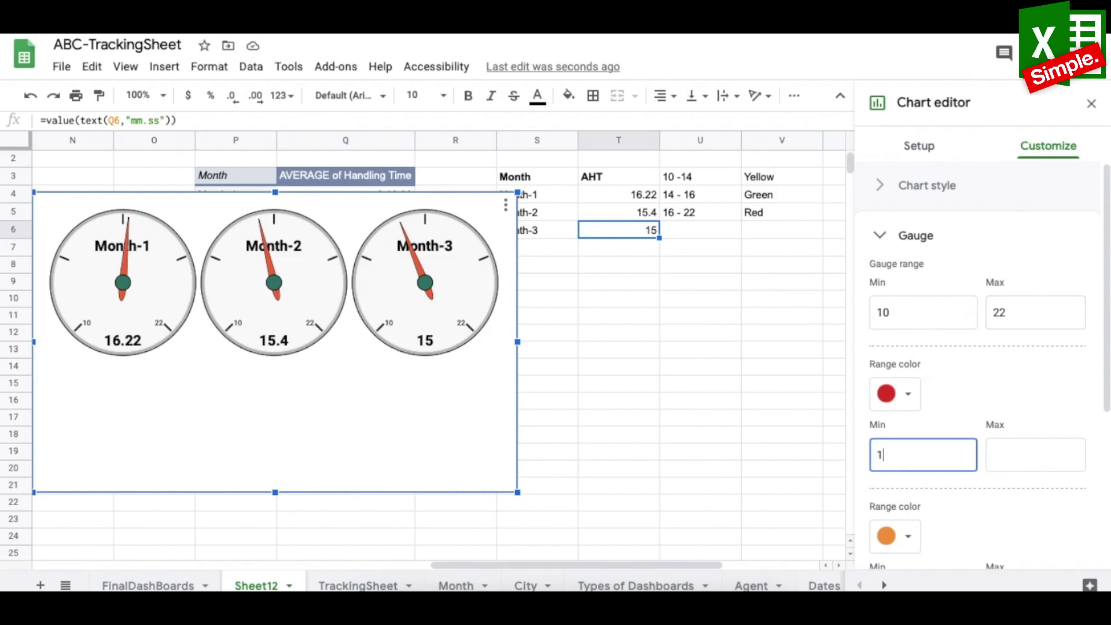
left_click(1032, 441)
type("22")
scroll(1030, 405, "down", 2)
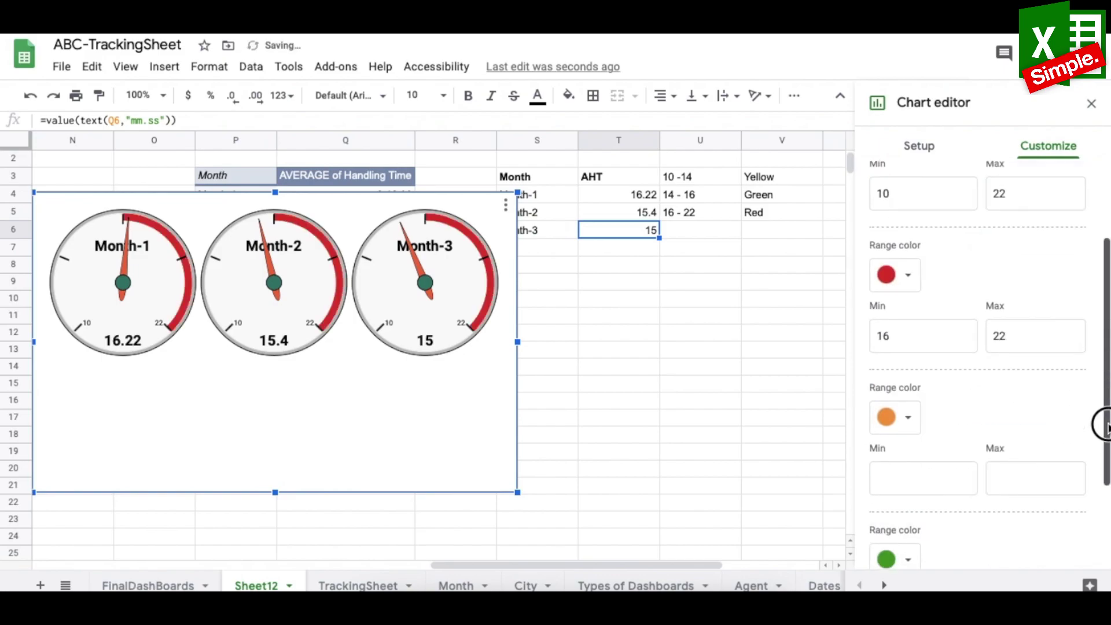
left_click(912, 463)
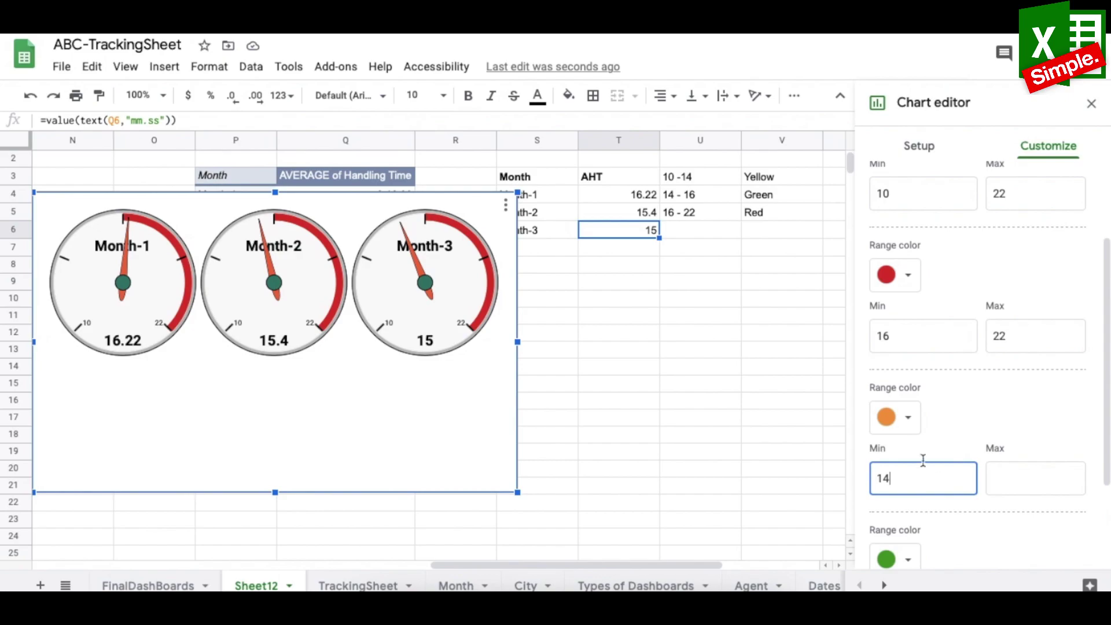
left_click(1016, 481)
type("16")
- Set the gauge chart's green range to a minimum of 10 and a maximum of 14
scroll(977, 365, "down", 3)
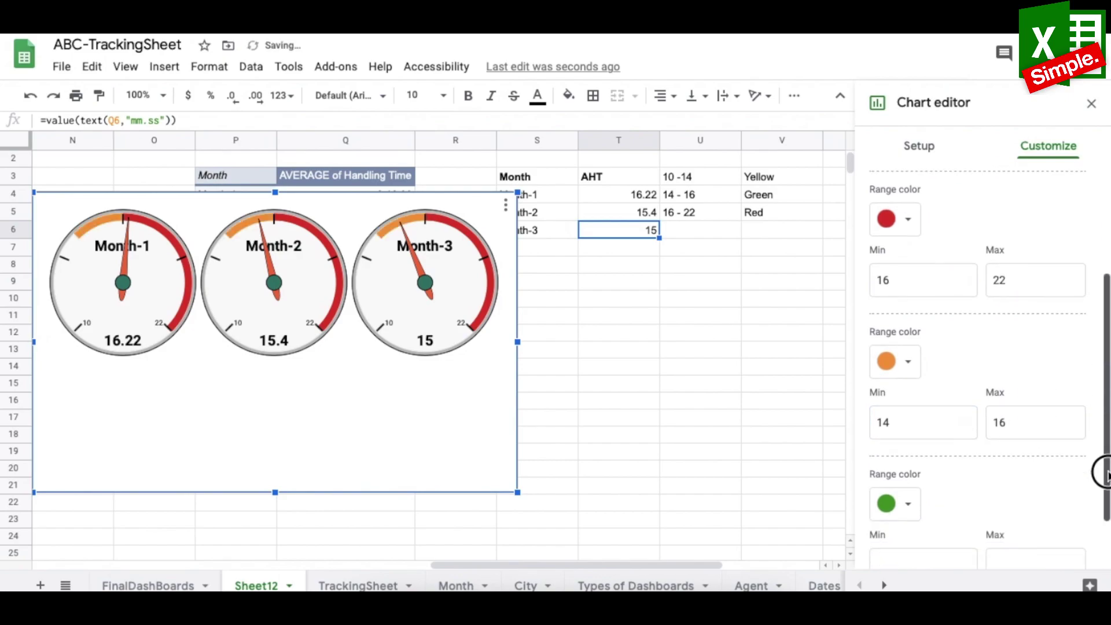
left_click(922, 517)
type("10")
key("Tab")
type("14")
- Reposition the gauge chart on Sheet12 and reduce its height to fit the dials
left_click(781, 434)
left_click_drag(465, 208, 874, 185)
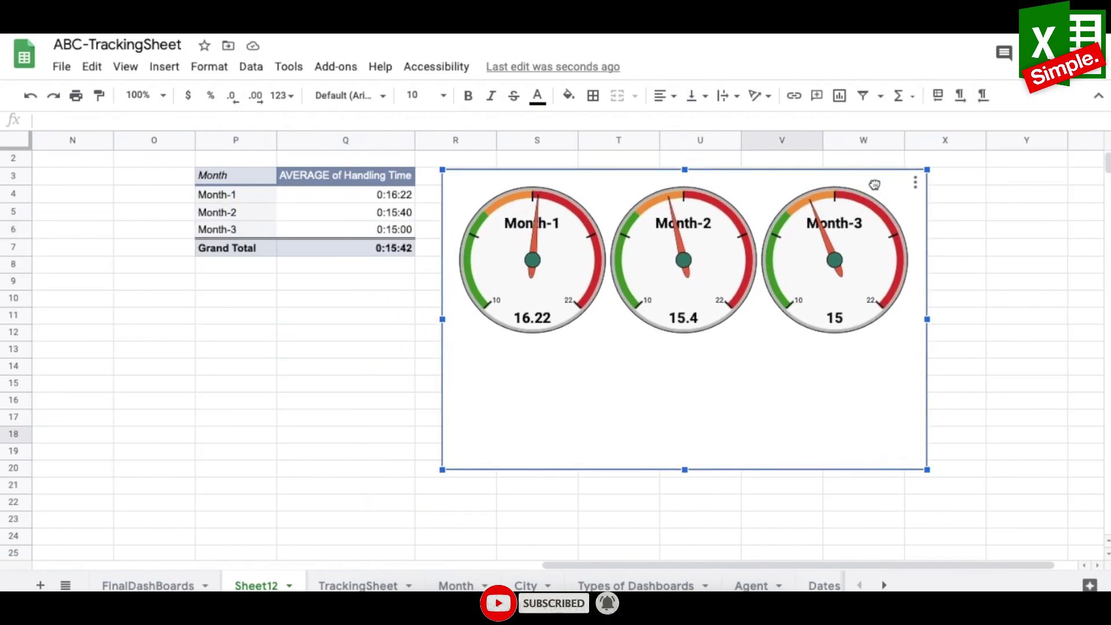
left_click_drag(684, 470, 674, 366)
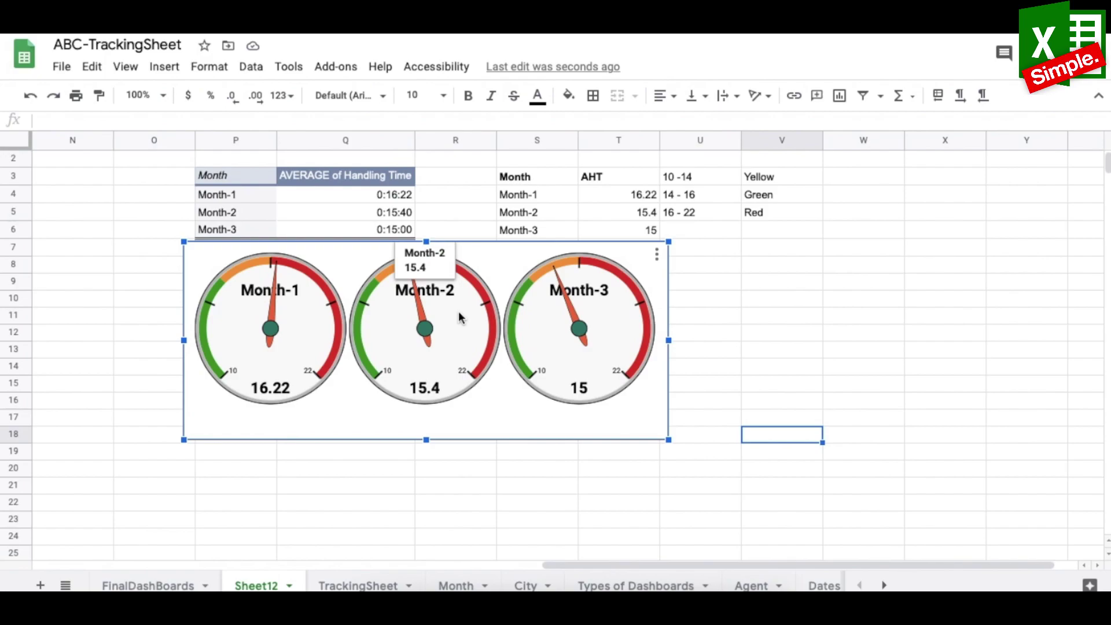
- Add a new sheet and place a copy of the City Wise Calls chart from Sheet12 on it, near cell B4
left_click(42, 585)
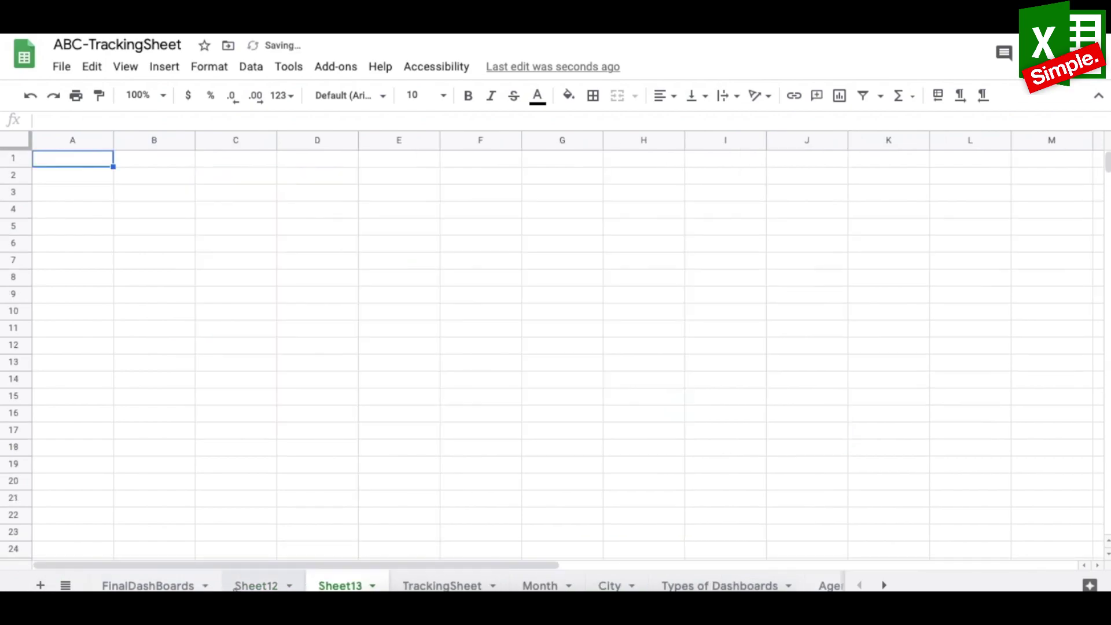
left_click(256, 586)
left_click_drag(651, 564, 3, 533)
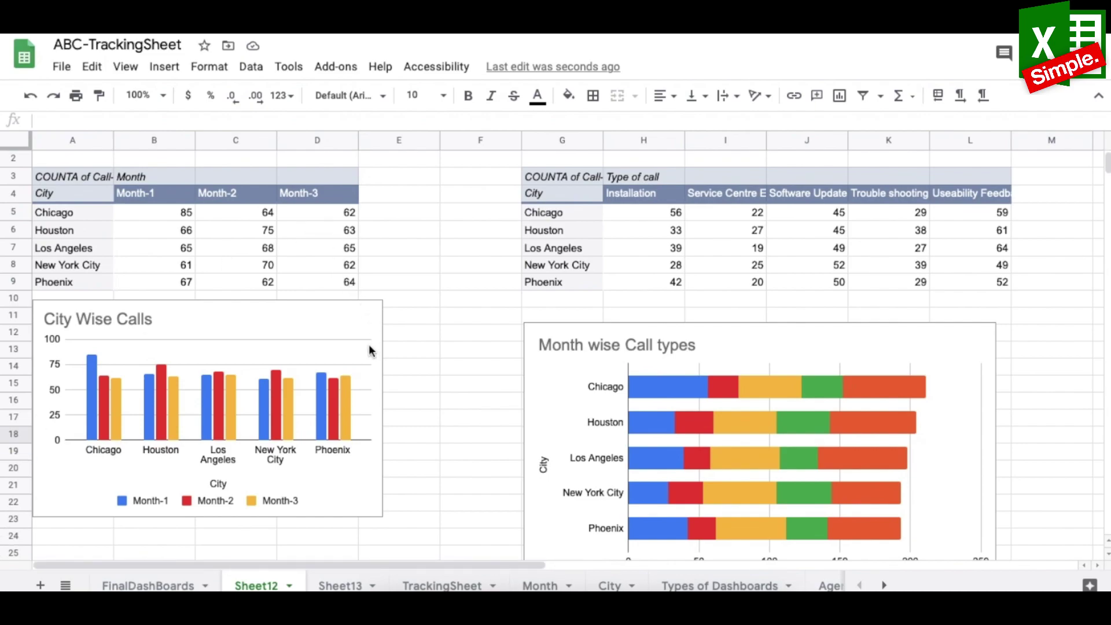
left_click(312, 321)
left_click(370, 317)
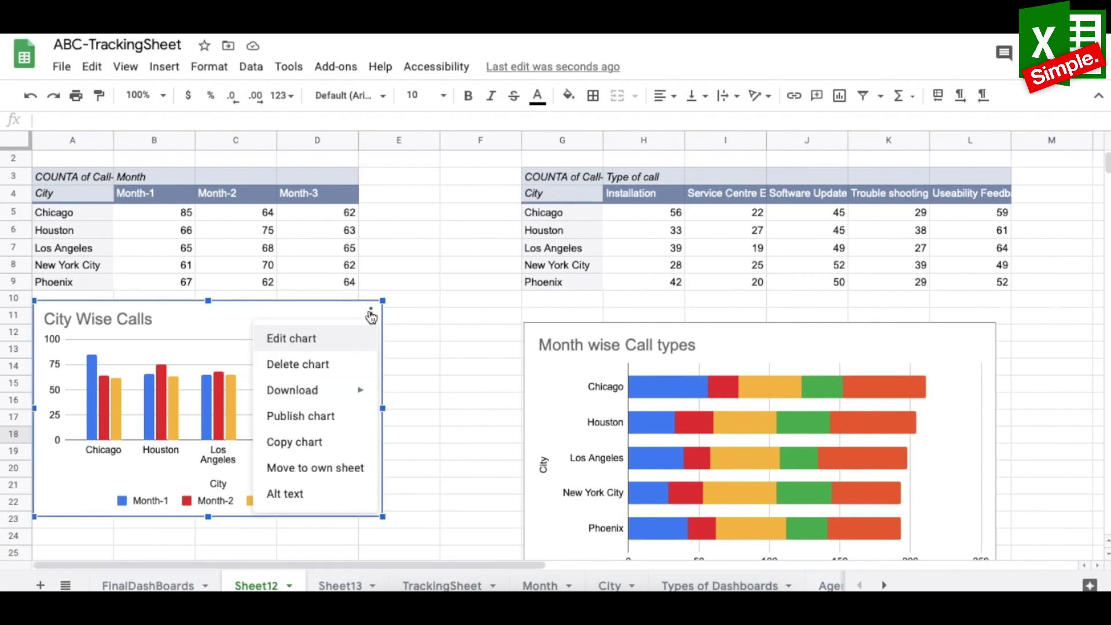
left_click(320, 445)
left_click(337, 585)
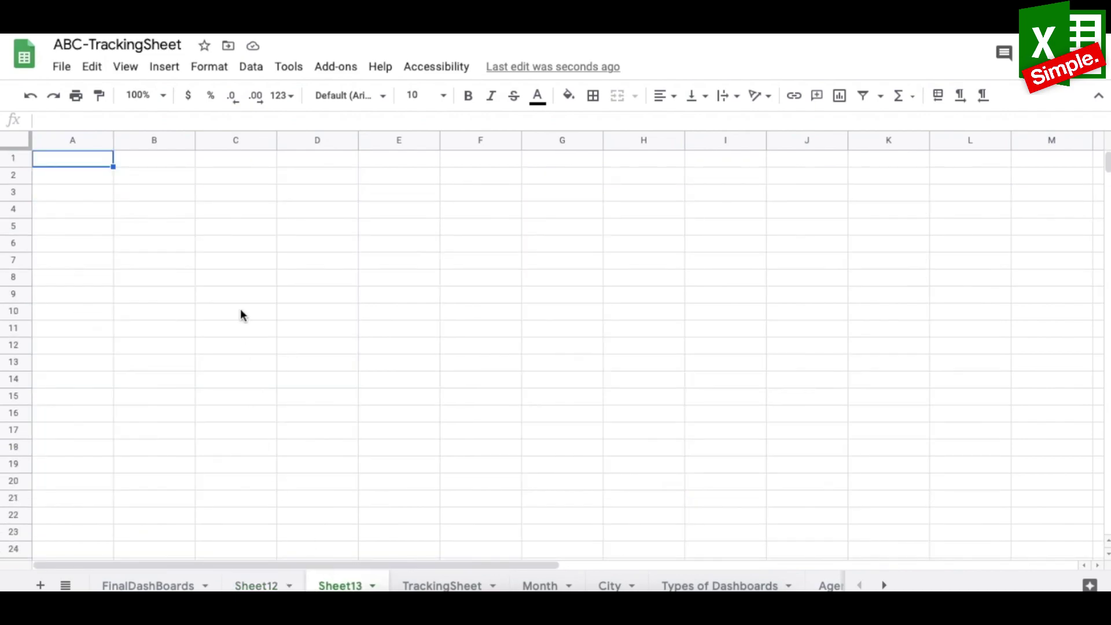
left_click(148, 210)
key("ctrl+v")
left_click_drag(312, 237, 282, 213)
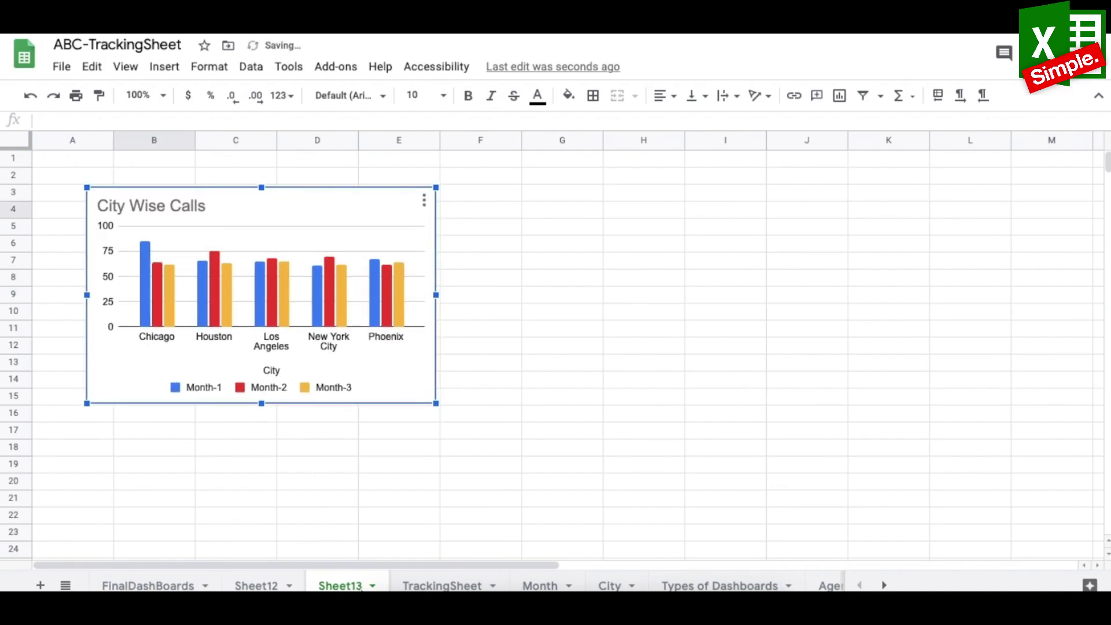
- Copy the Month wise Call types chart from Sheet12 to Sheet13 and place it directly beside the City Wise Calls chart
left_click(257, 585)
scroll(985, 289, "down", 2)
left_click(985, 289)
left_click(984, 288)
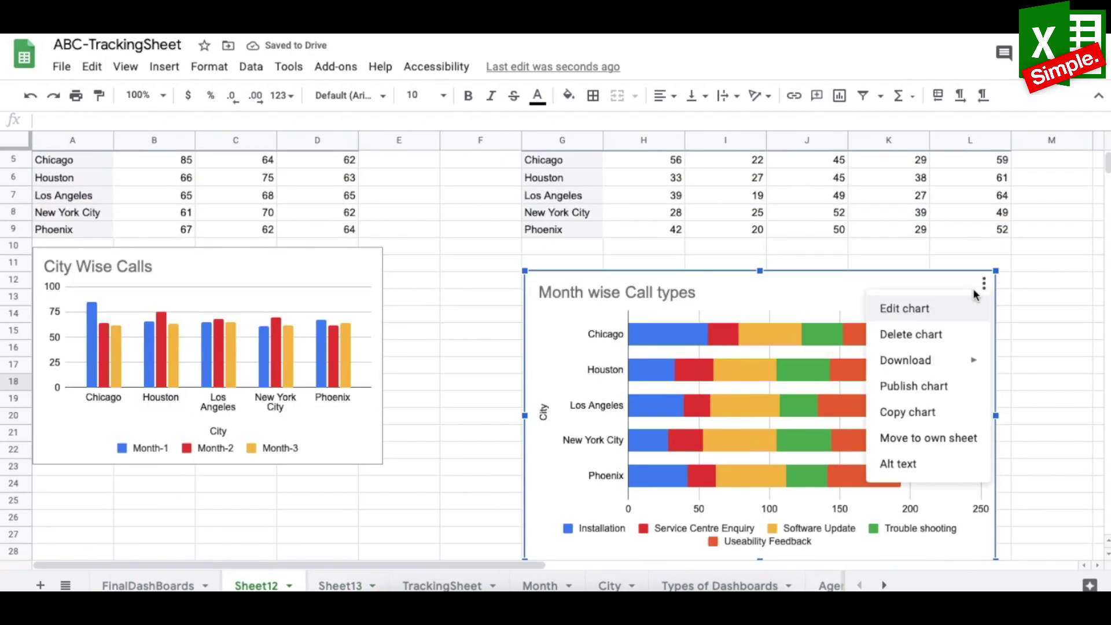
left_click(911, 412)
left_click(340, 585)
left_click(548, 242)
key("ctrl+v")
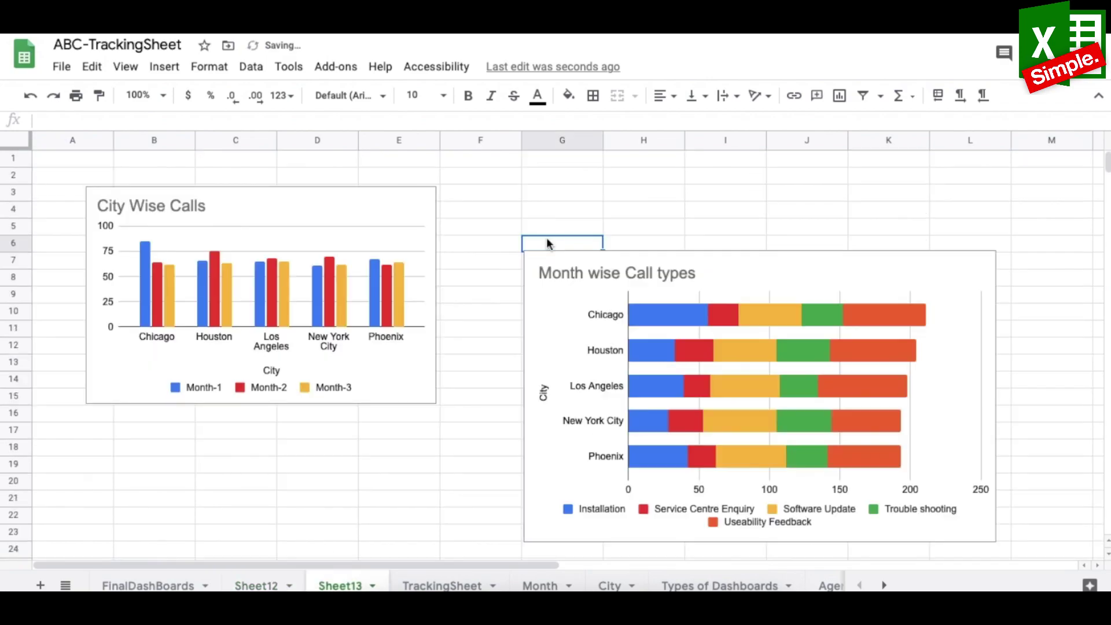
left_click(748, 269)
left_click(256, 586)
left_click_drag(485, 564, 883, 545)
left_click(898, 208)
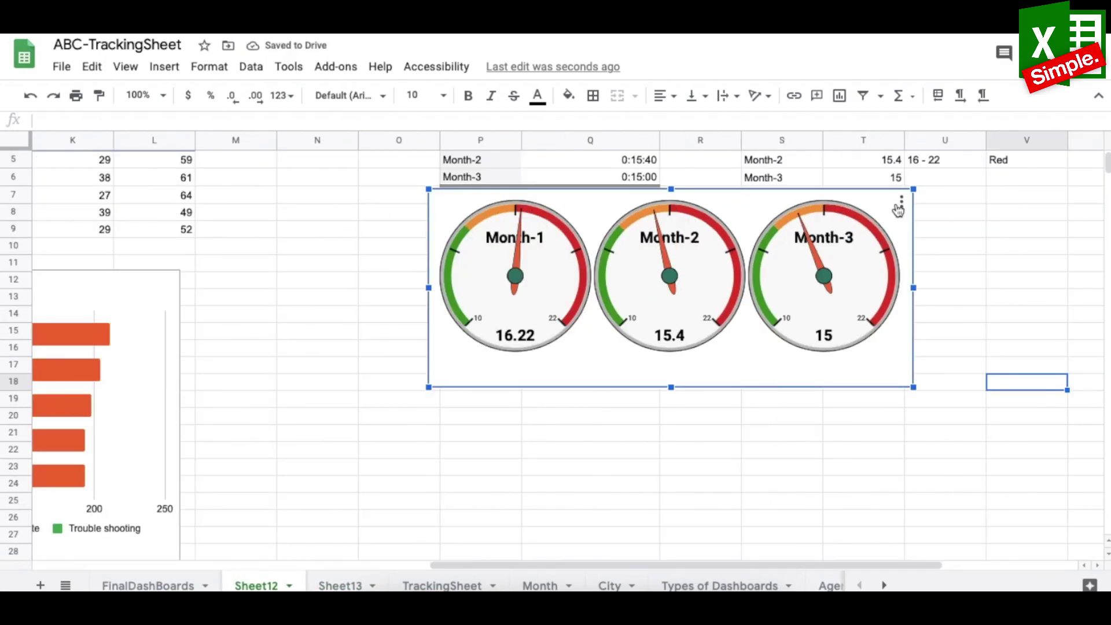
left_click(324, 585)
left_click(988, 275)
key("ctrl+v")
key("ctrl+z")
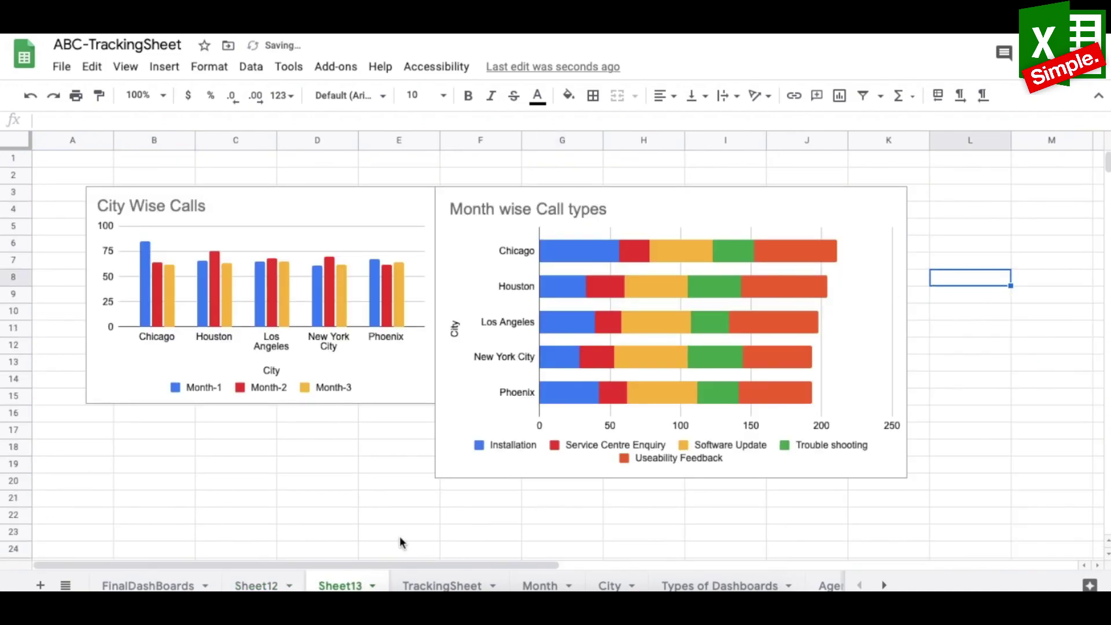
- Copy the AHT gauge chart from Sheet12 and paste it on Sheet13 to the right of the other charts, near cell L11
left_click(256, 585)
left_click(892, 207)
left_click(900, 202)
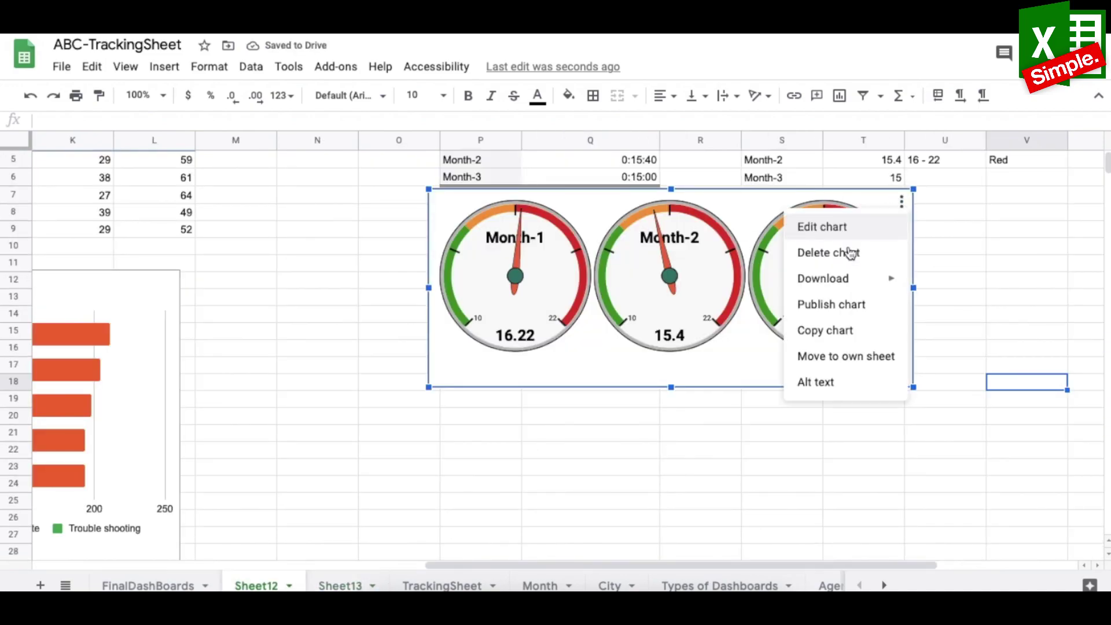
left_click(825, 329)
left_click(339, 586)
left_click(960, 328)
key("ctrl+v")
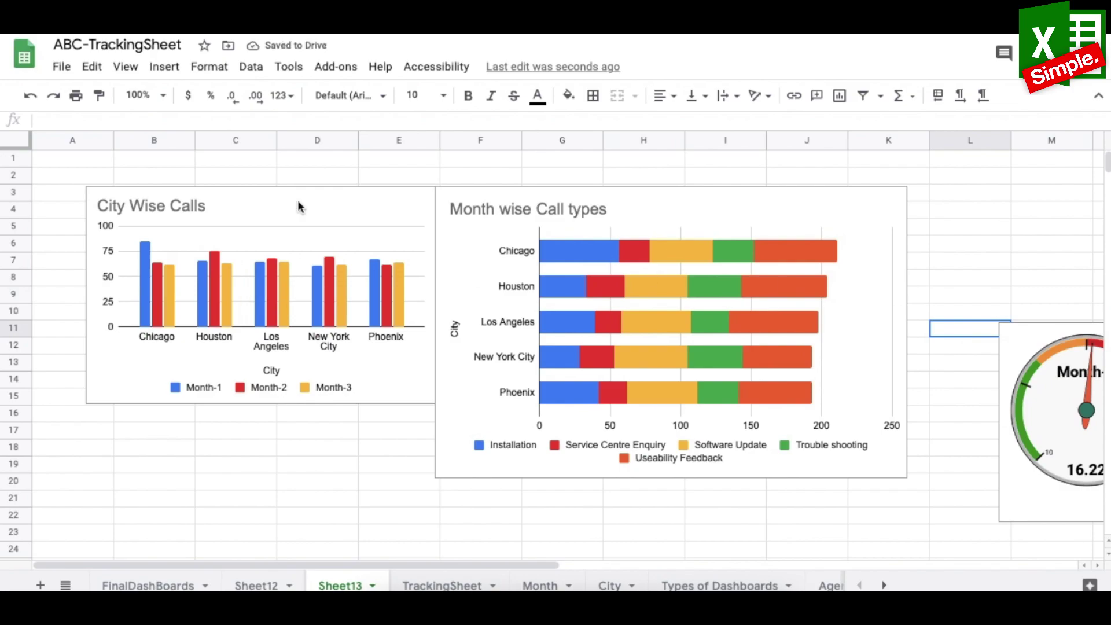
- Arrange the City Wise Calls, Month wise Call types and gauge charts side by side from column A on Sheet13, and hide the gridlines
left_click(275, 202)
left_click_drag(299, 196, 258, 197)
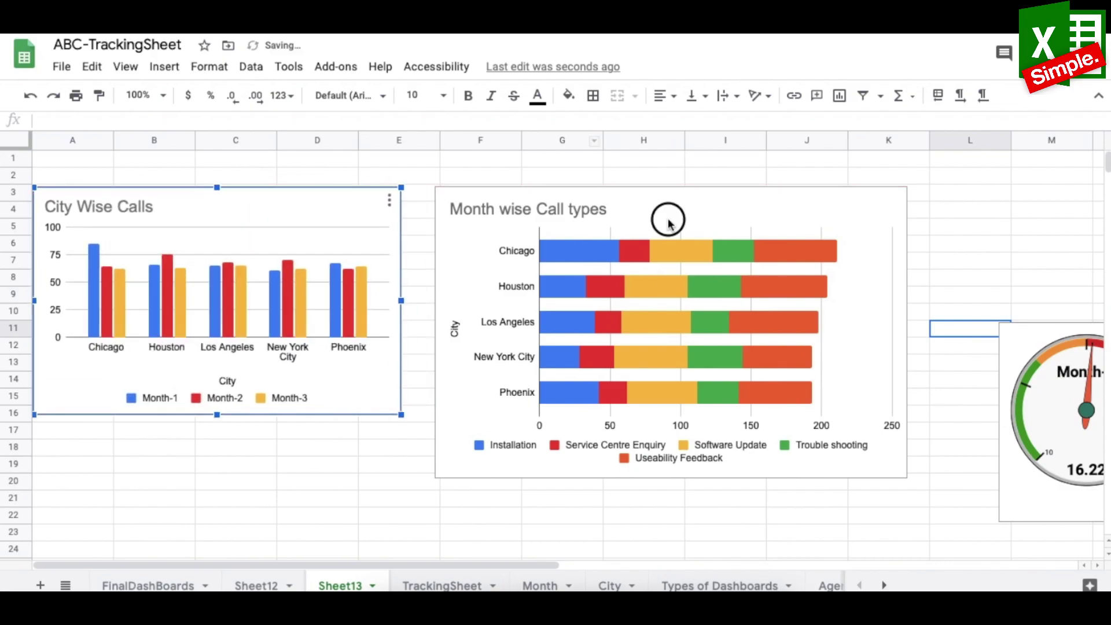
left_click_drag(1031, 342, 900, 198)
scroll(602, 478, "right", 5)
scroll(613, 302, "left", 5)
left_click_drag(612, 302, 879, 305)
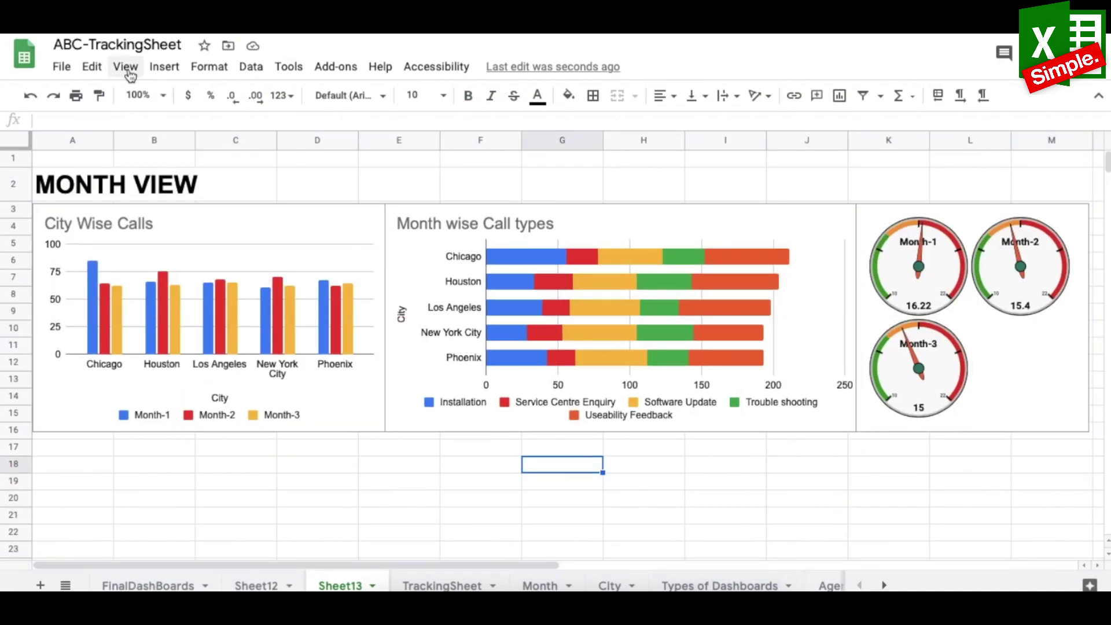
left_click(126, 66)
left_click(155, 487)
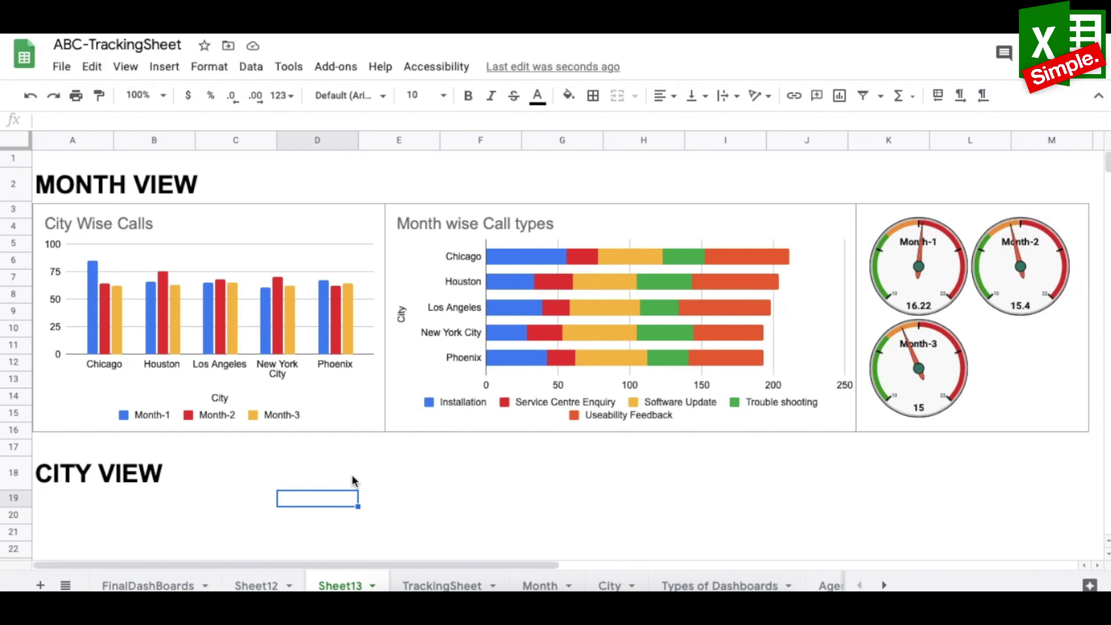
- Add another new sheet and copy Sheet12's pivot table of calls by city and month, A3:D9, into it at A3
left_click(42, 584)
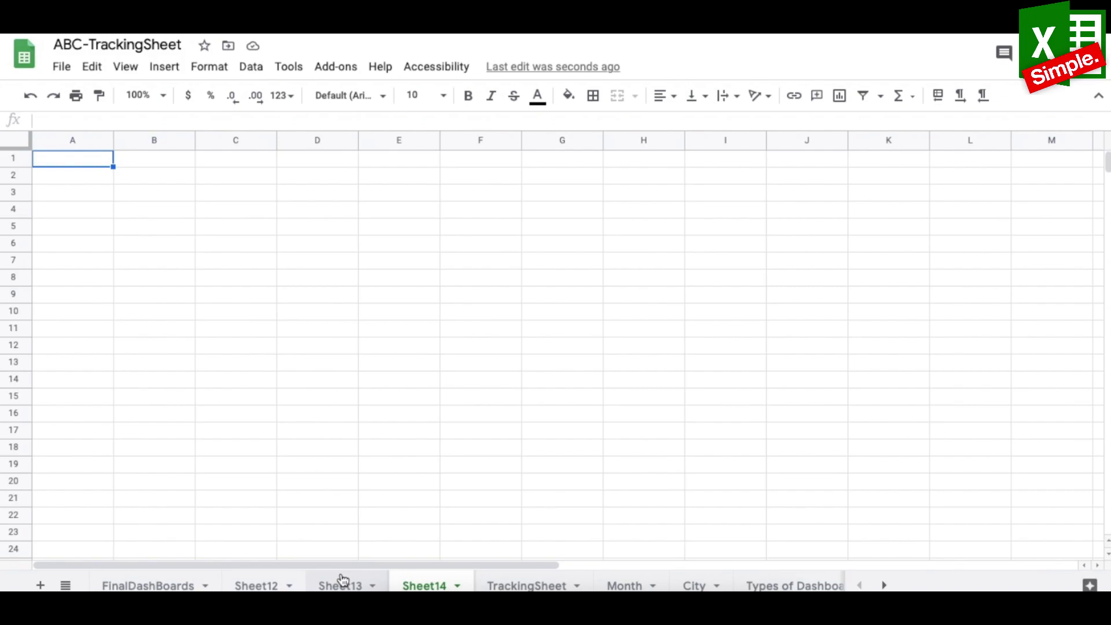
left_click(266, 584)
left_click(305, 420)
key("ctrl+Home")
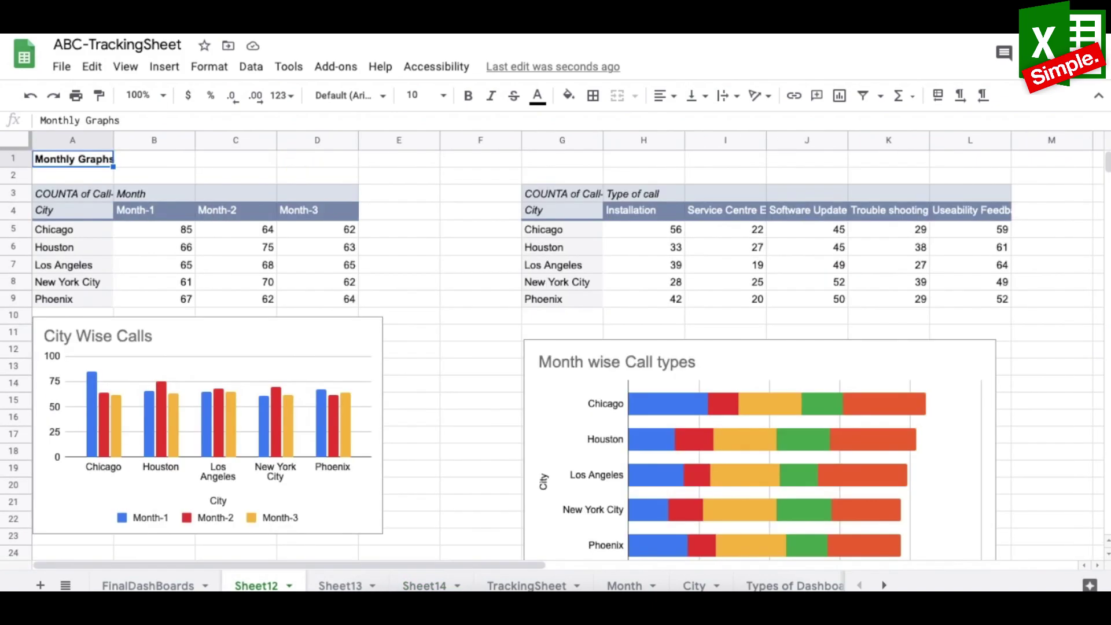
left_click(163, 214)
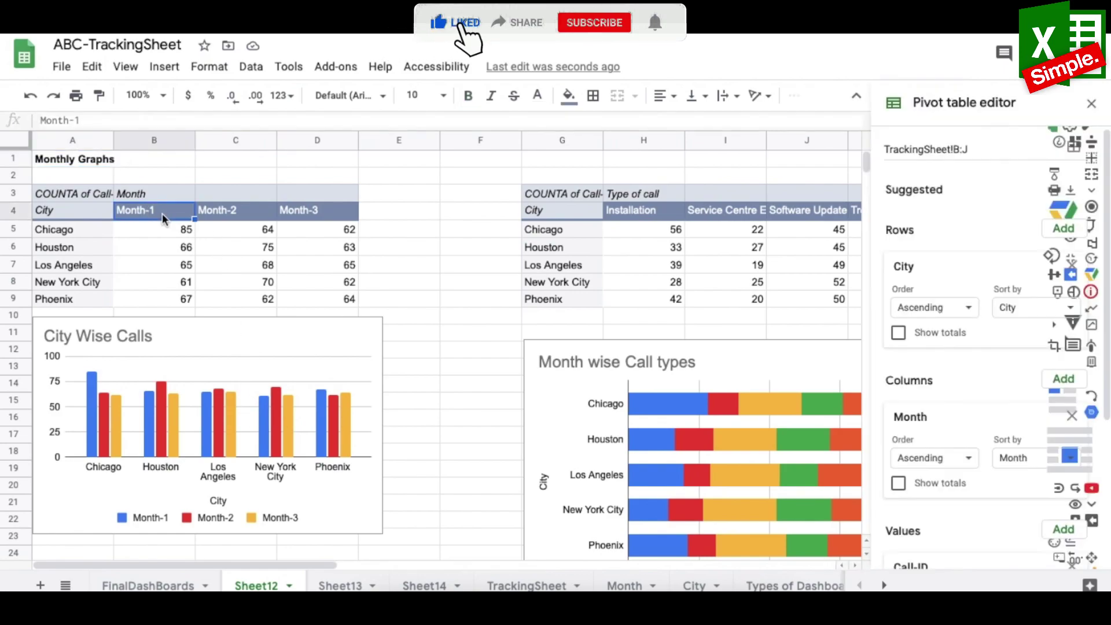
left_click_drag(89, 193, 334, 302)
key("ctrl+c")
key("ctrl+shift+Page_Down")
key("ctrl+shift+Page_Down")
left_click(74, 192)
key("ctrl+v")
left_click(175, 399)
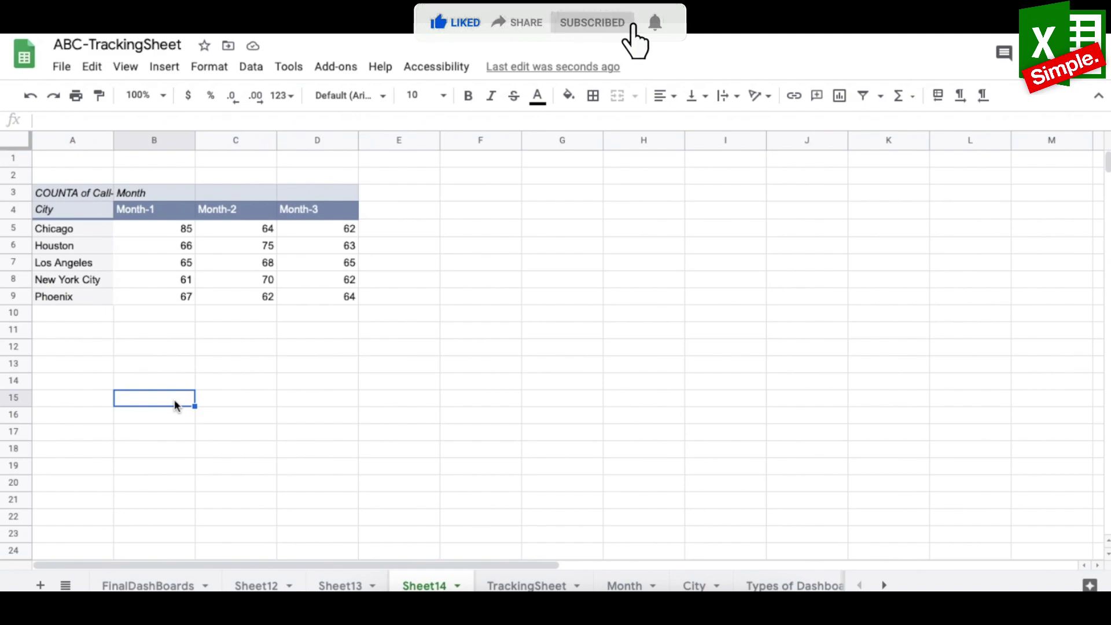
- Replace Month with Type of call as the copied pivot table's column field and turn off its totals
left_click(59, 252)
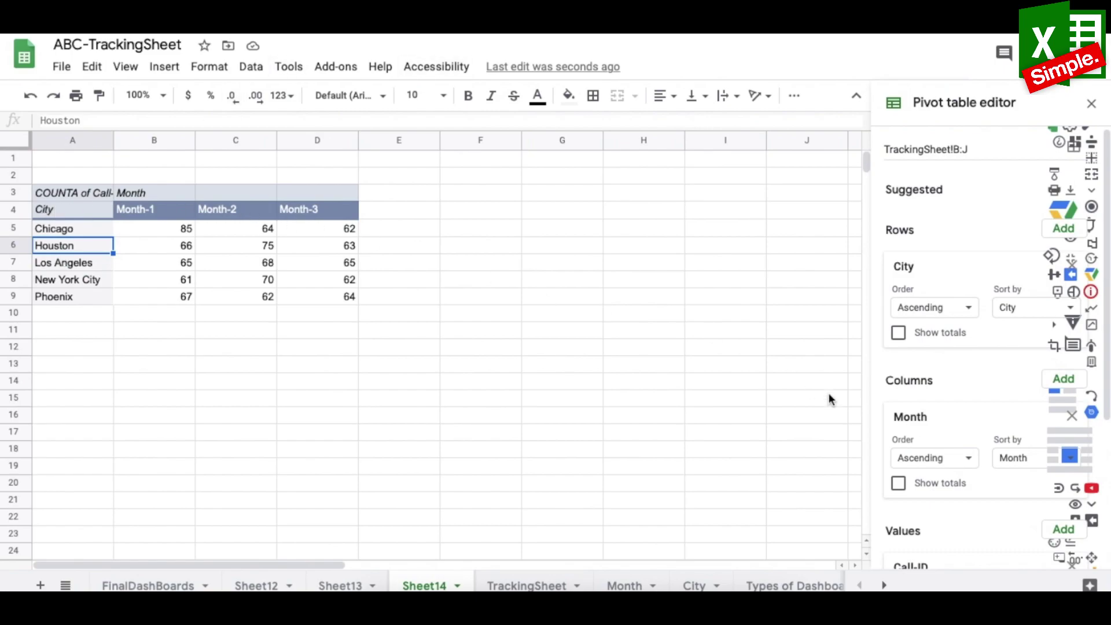
left_click(1071, 417)
left_click(1063, 382)
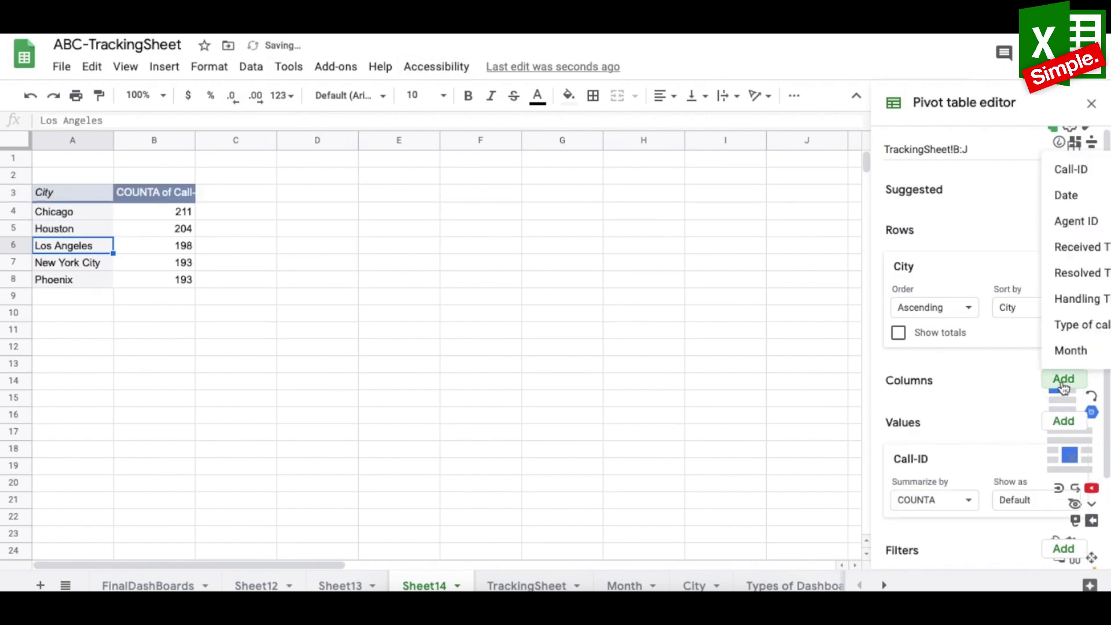
left_click(1075, 324)
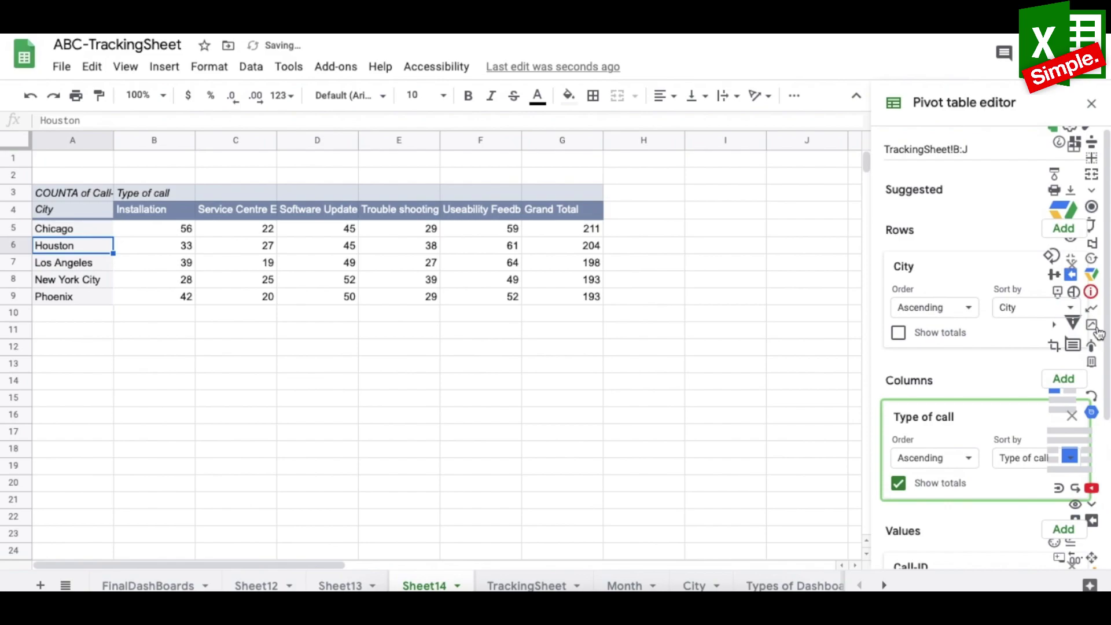
left_click(899, 483)
left_click(364, 315)
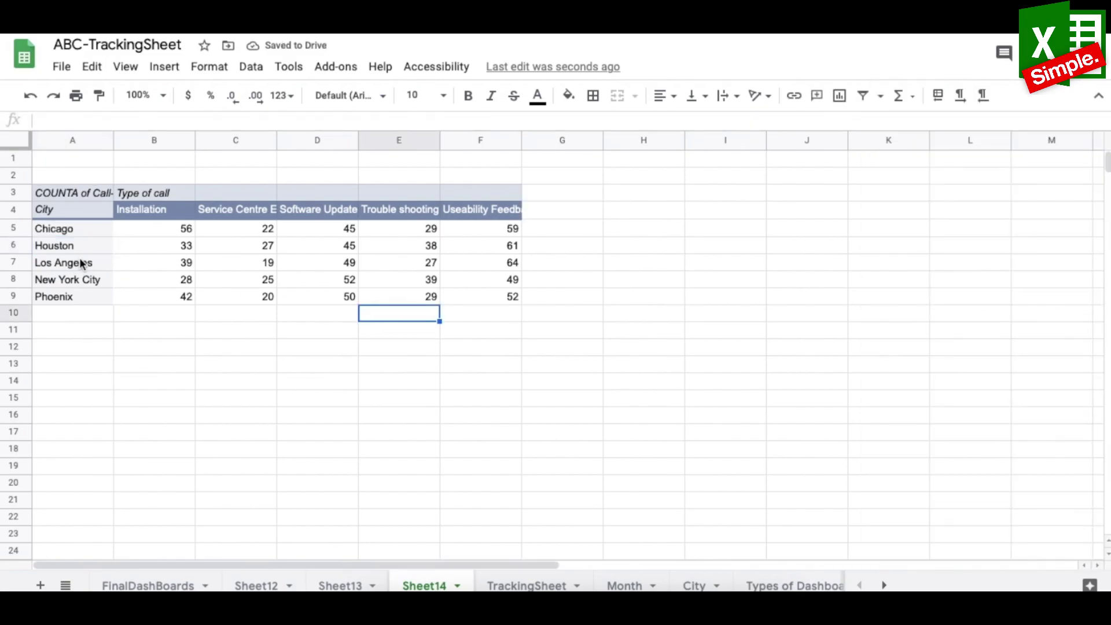
- Insert a column chart from the City and Type of call data in A4:F9 and align it with the sheet's first column
left_click_drag(67, 209, 479, 298)
left_click(164, 66)
left_click(241, 293)
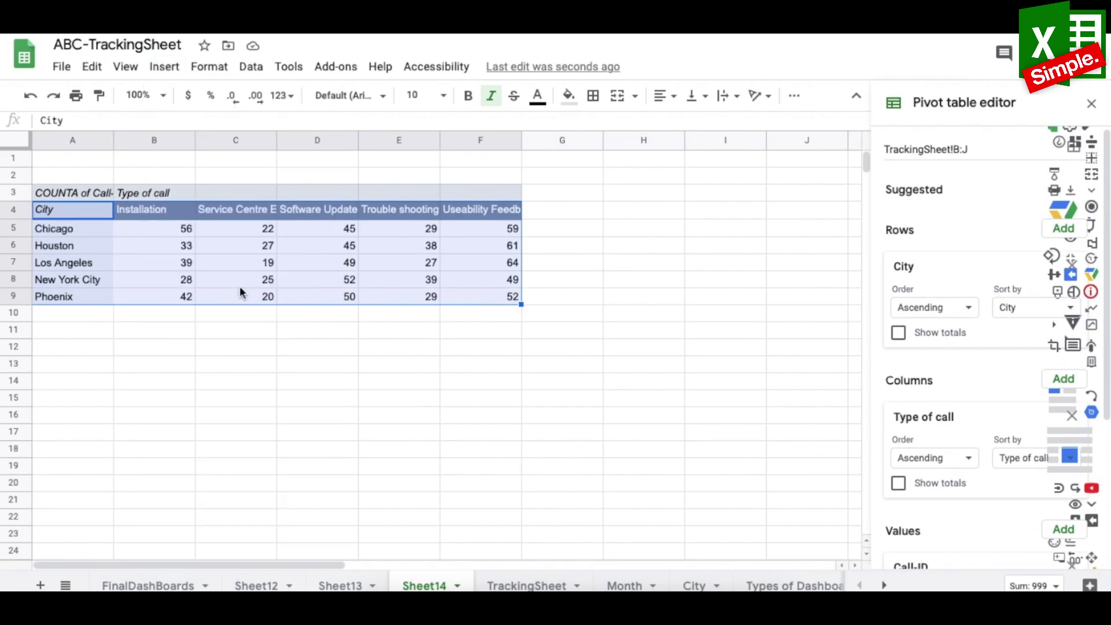
left_click(310, 201)
left_click(293, 209)
left_click_drag(293, 210, 269, 213)
- Change the new chart's title to "Q1 City Wise types of calls"
double_click(273, 237)
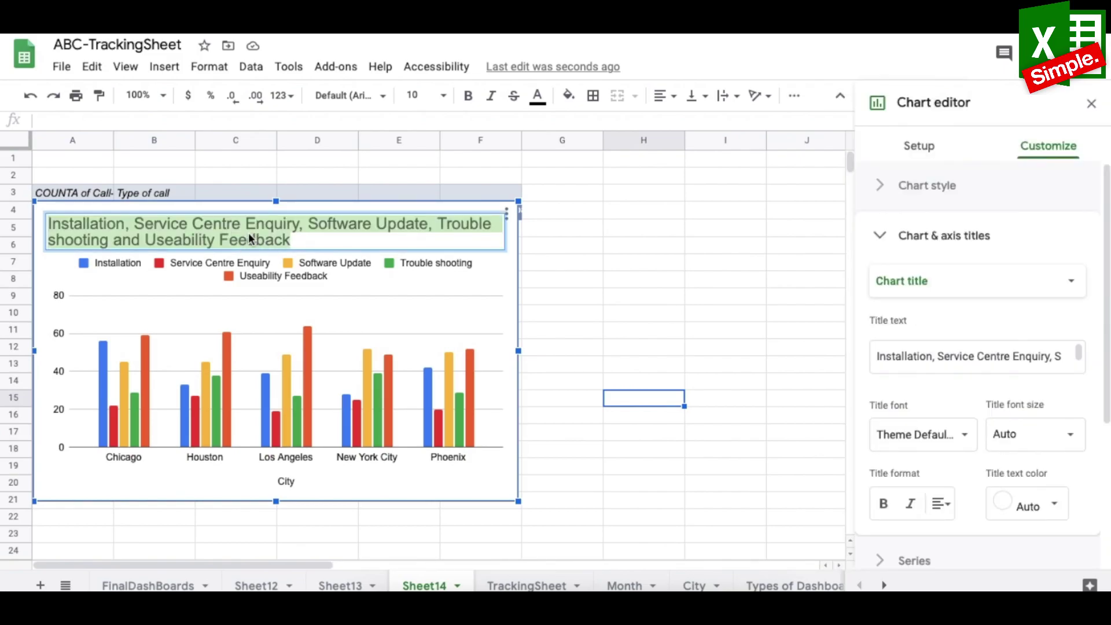
type("Q1")
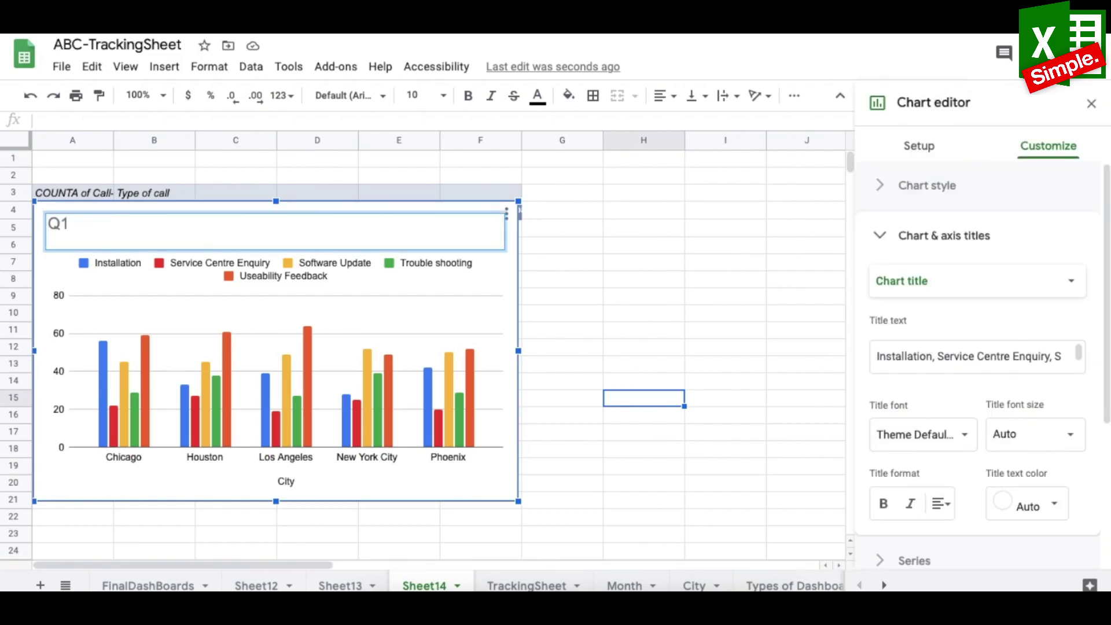
type(" City Wise types")
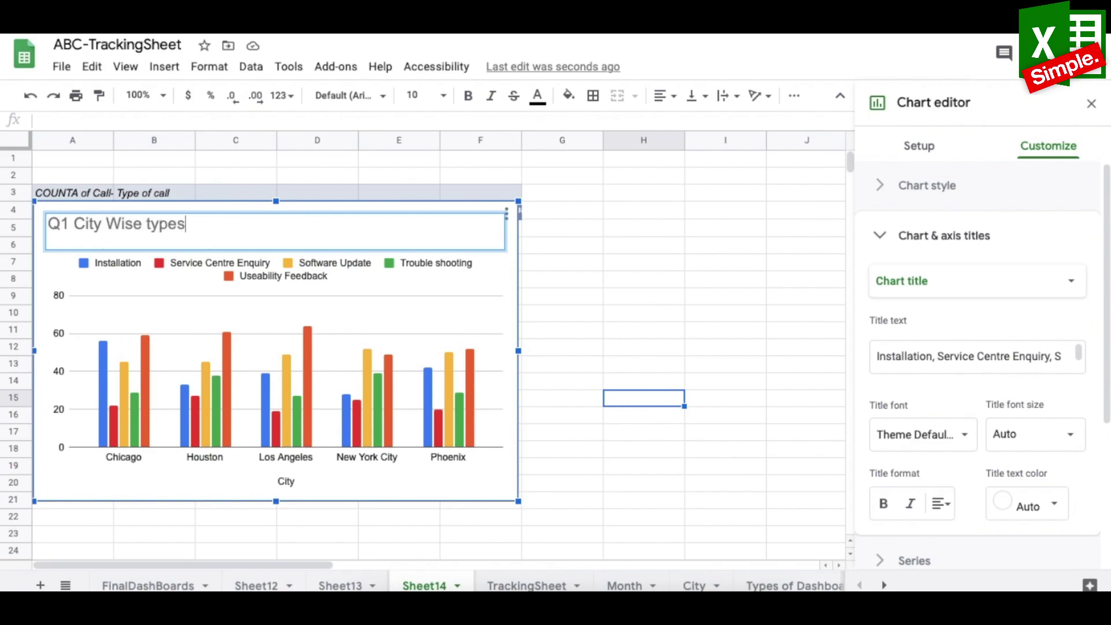
type(" of calls")
key("Return")
- Set the legend position of the Q1 City Wise types of calls chart to Bottom
left_click(307, 255)
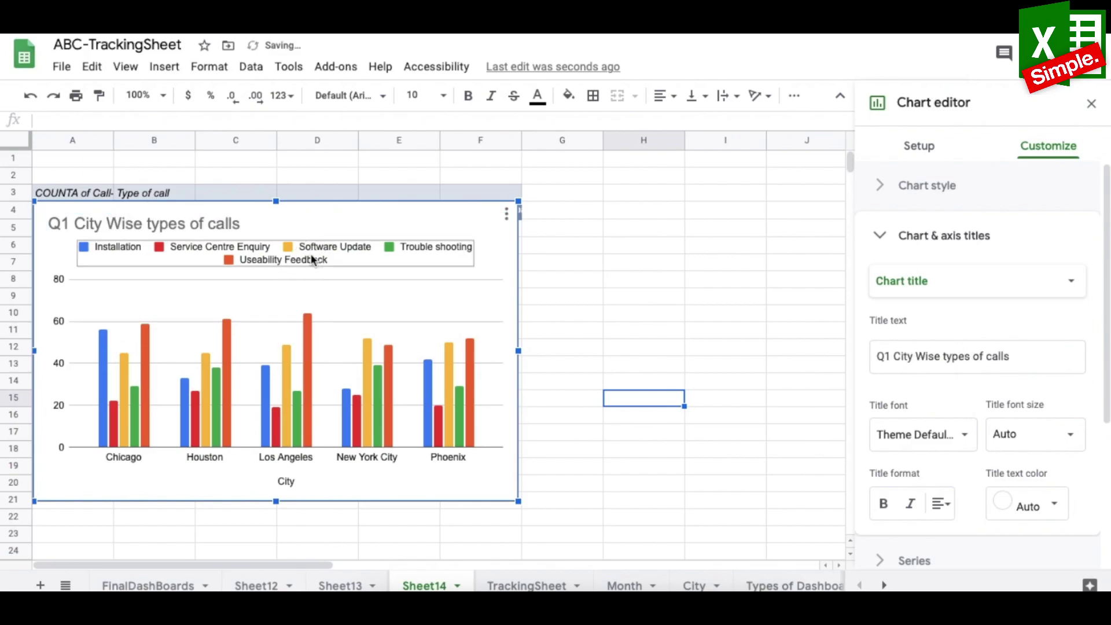
left_click(977, 342)
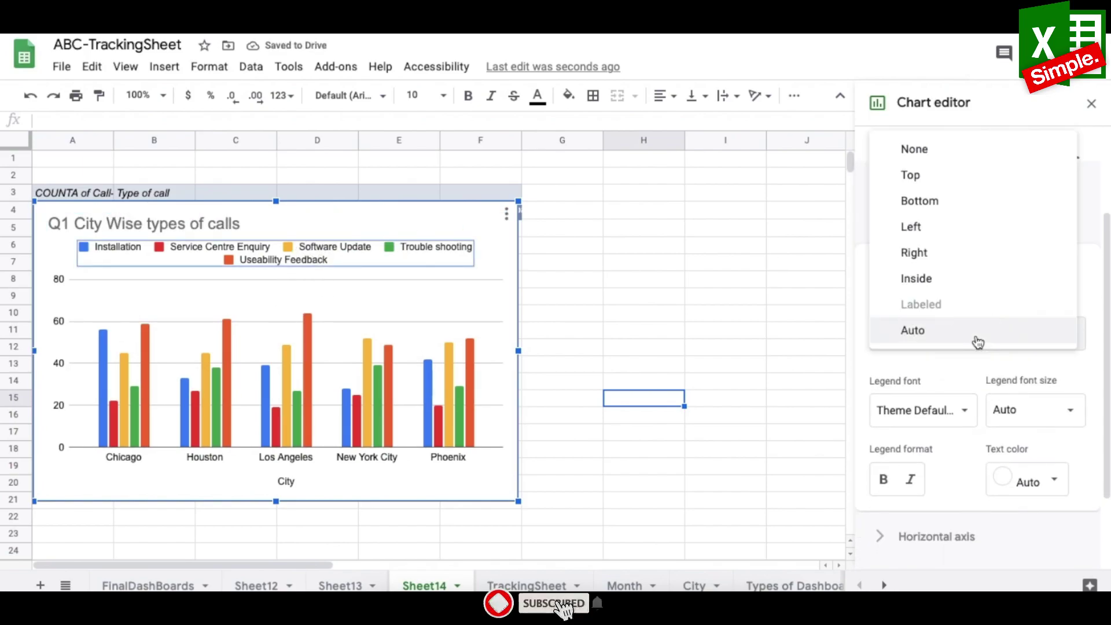
left_click(957, 200)
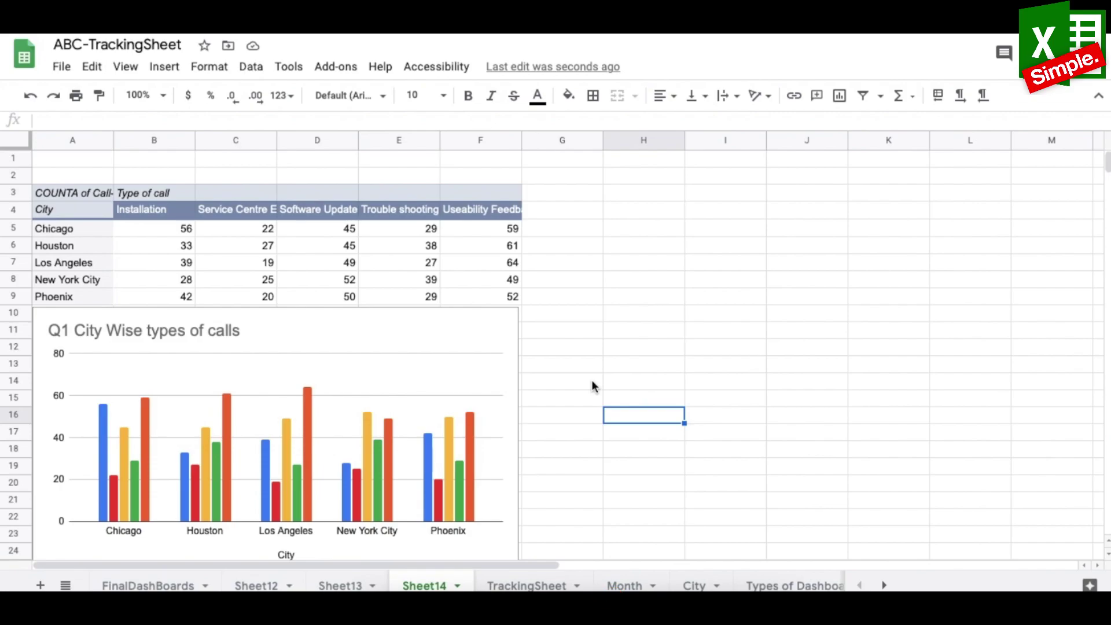
- Copy the City and Type of call pivot table to H3, remove its Type of call column field and fit column I to its contents
left_click_drag(110, 193, 509, 298)
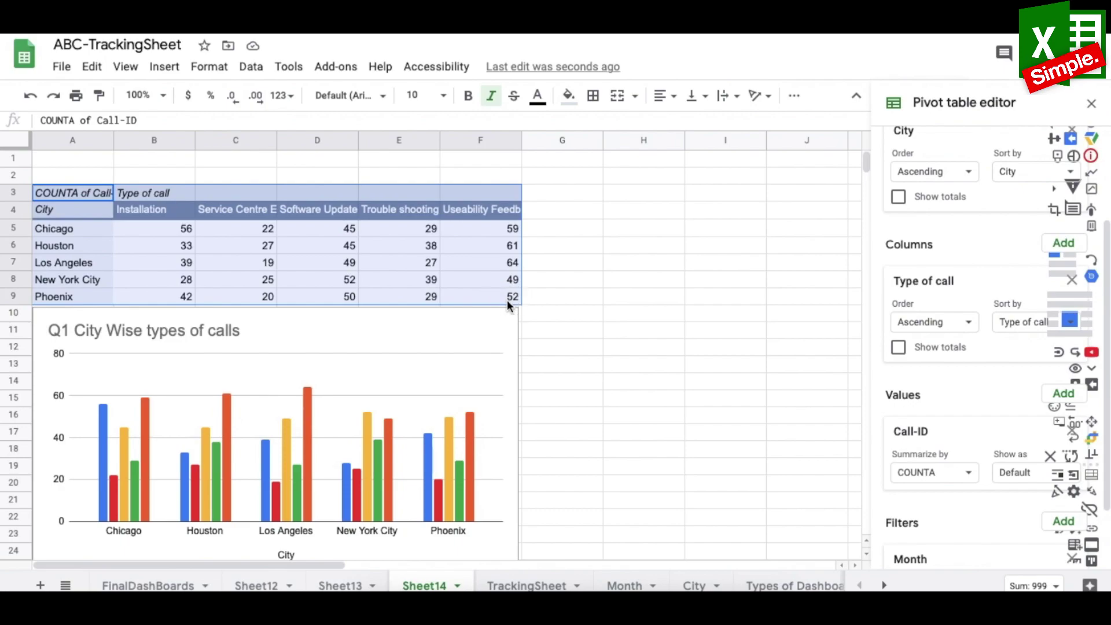
key("ctrl+c")
left_click(627, 191)
key("ctrl+v")
left_click(643, 398)
left_click(716, 214)
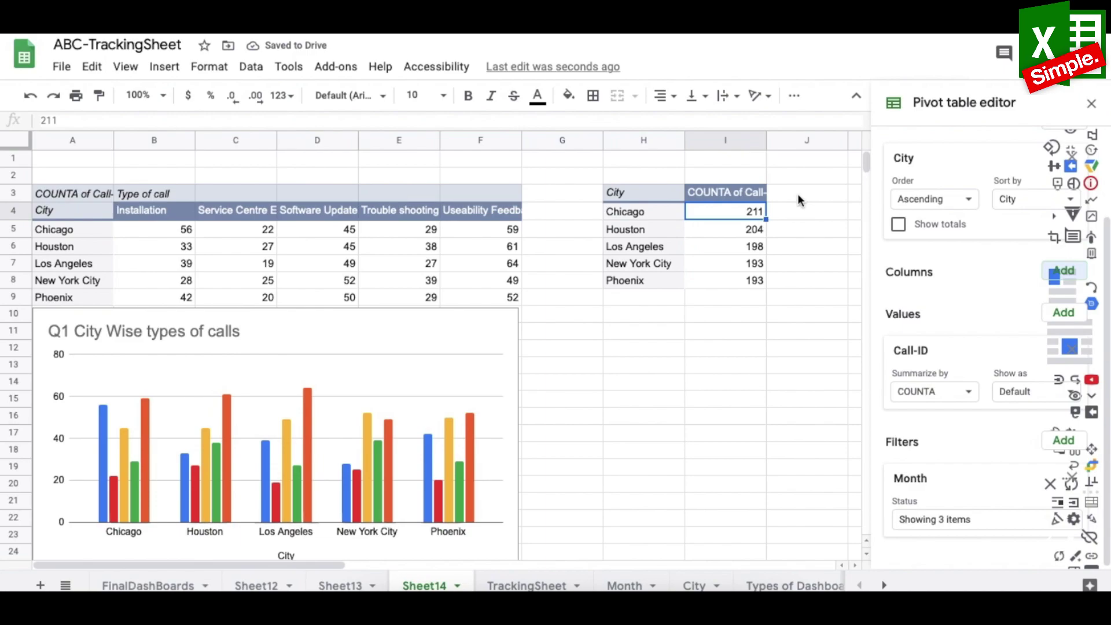
double_click(765, 137)
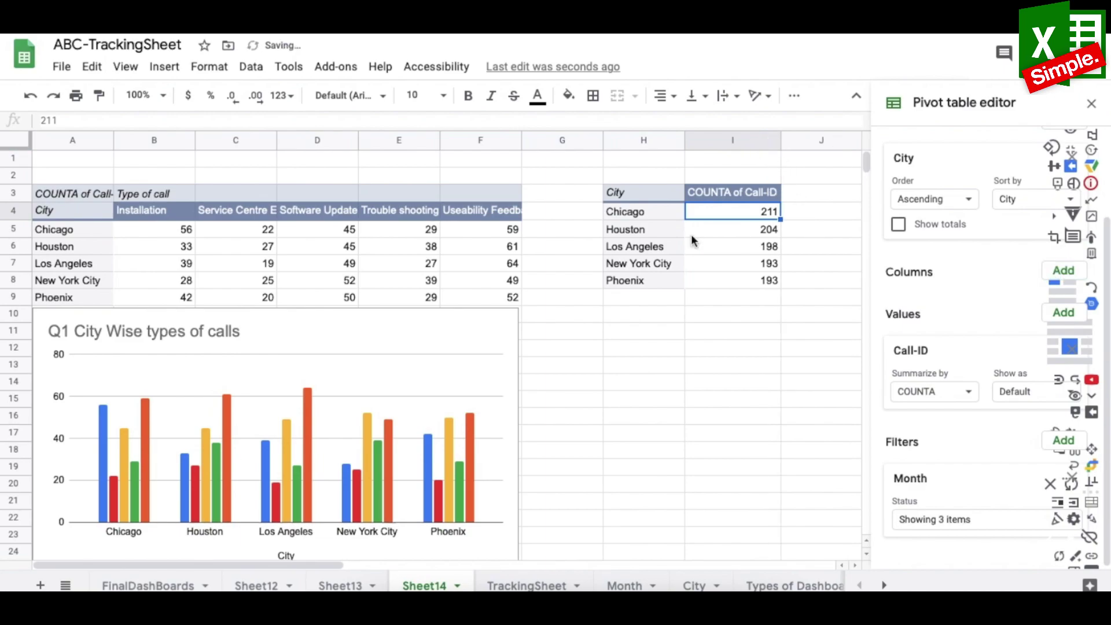
- Insert a pie chart titled "Q1 Calls per city" from H3:I8 and place it below that pivot table
left_click_drag(647, 194, 739, 284)
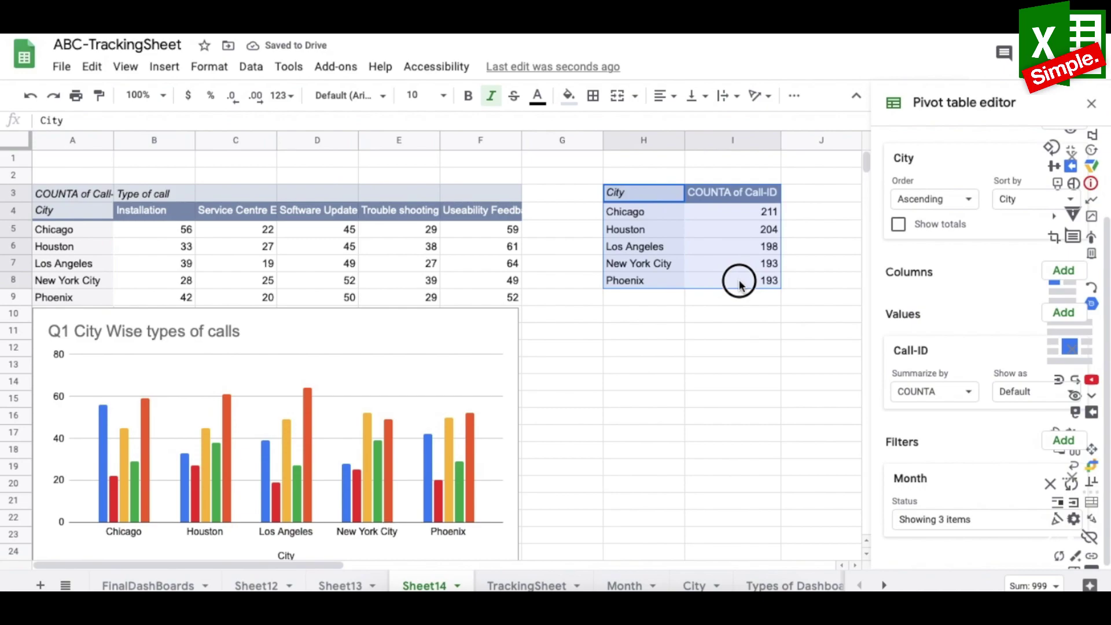
left_click(165, 67)
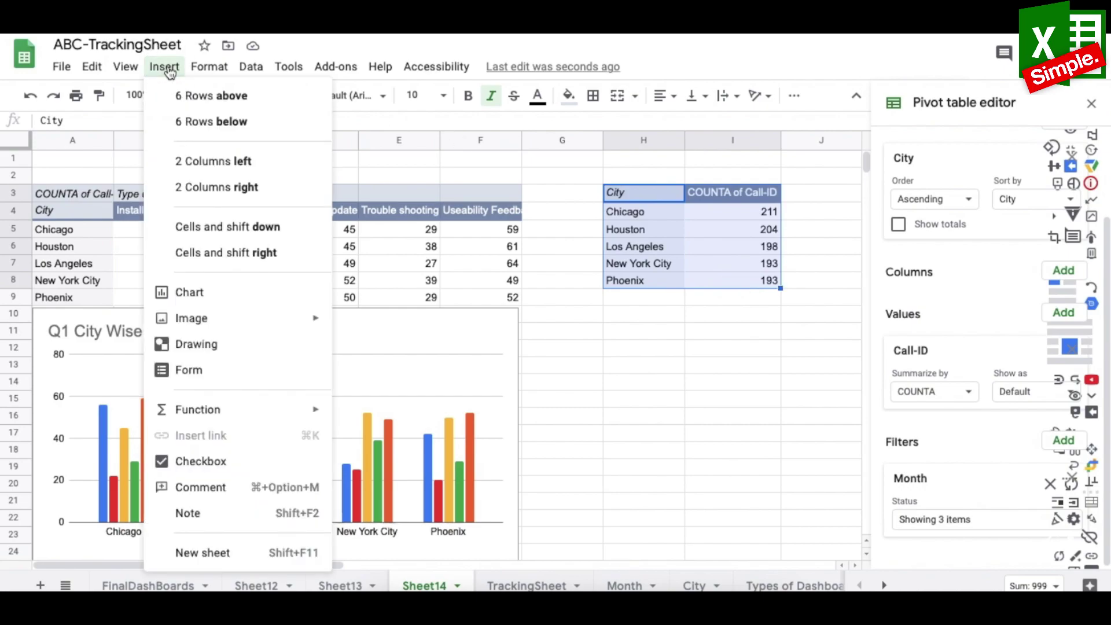
left_click(238, 296)
left_click(999, 210)
left_click(999, 211)
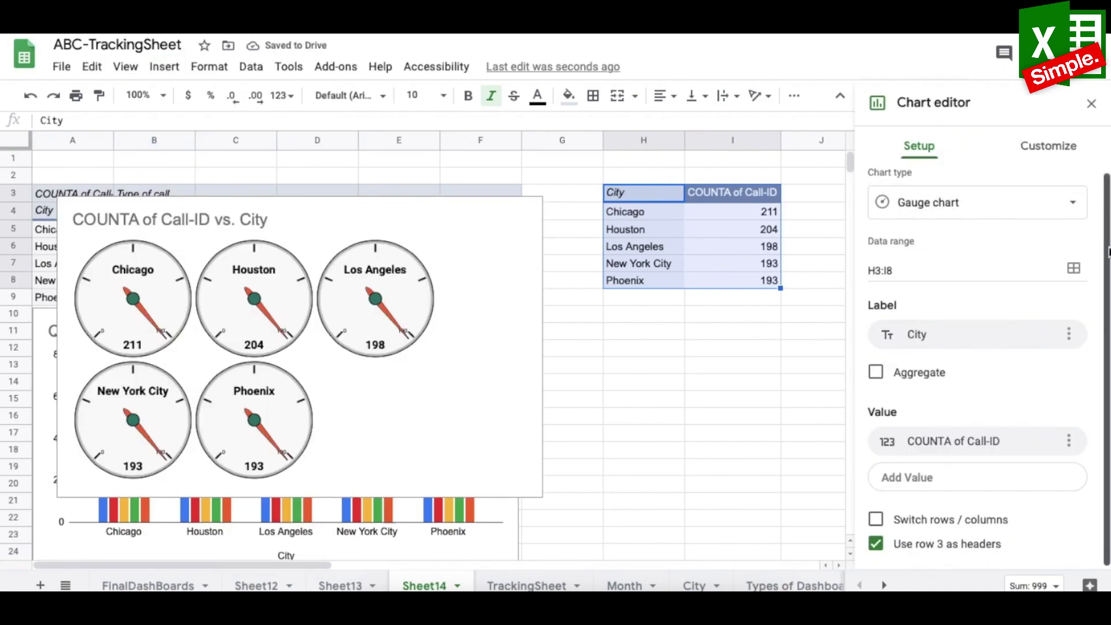
left_click(967, 214)
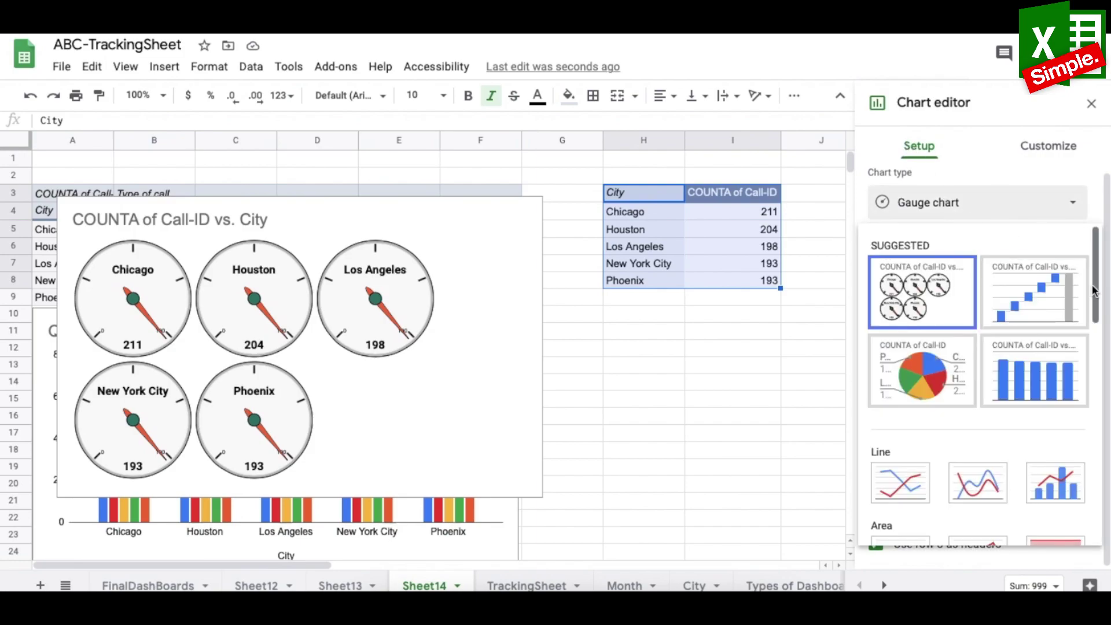
scroll(1092, 289, "down", 10)
left_click(901, 340)
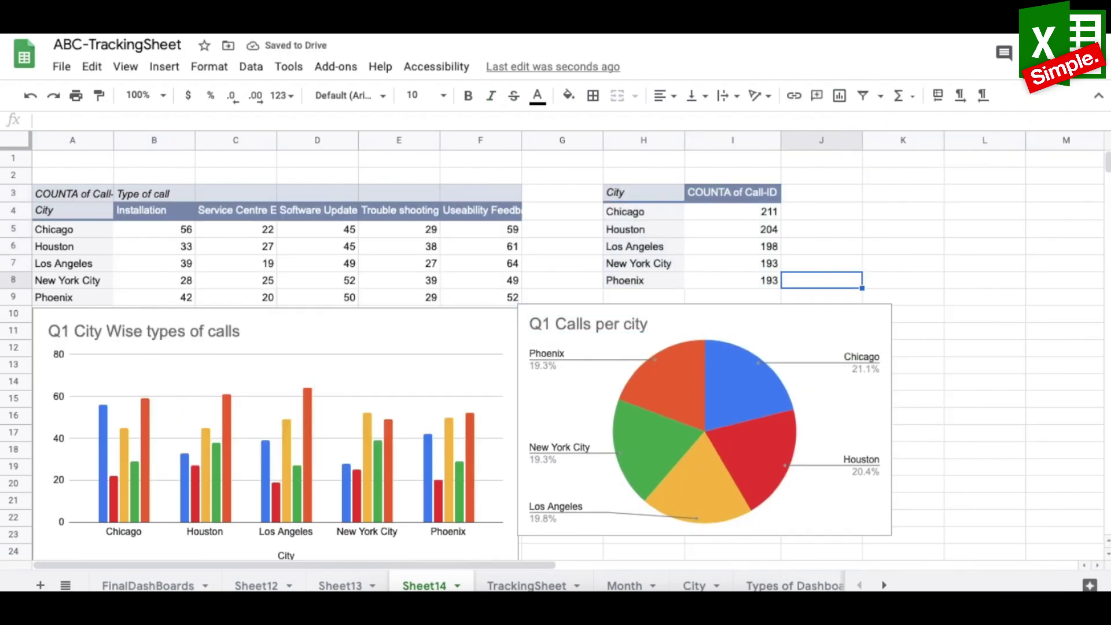
- Copy the City call count pivot table in H3:I8 and paste it at L3
left_click(642, 192)
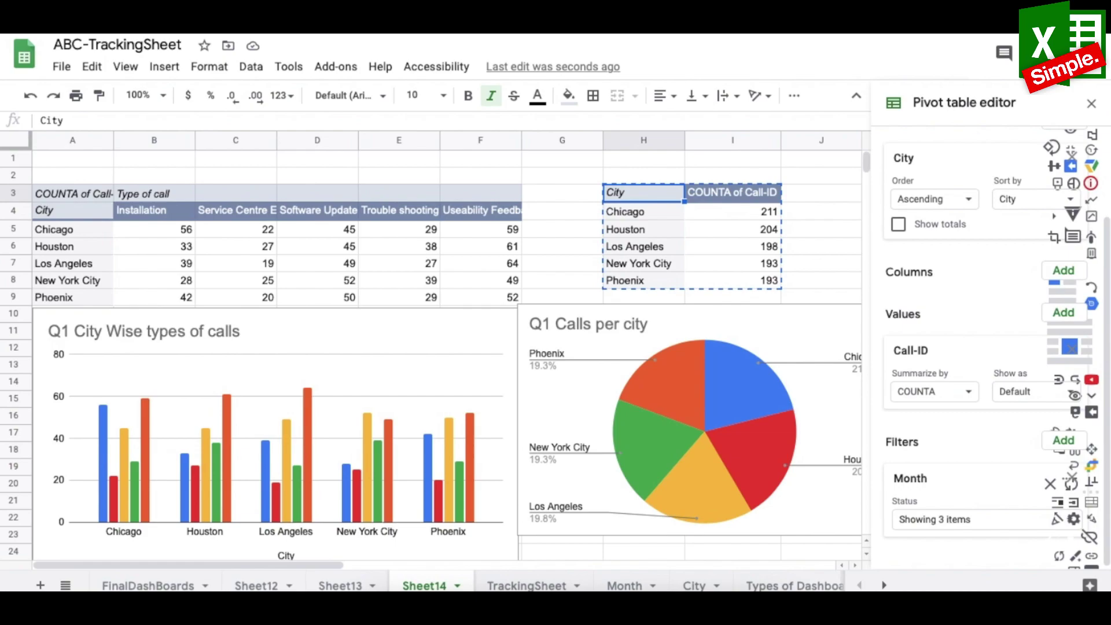
key("shift+Down")
key("shift+Down")
key("shift+Down")
key("shift+Down")
key("shift+Down")
key("shift+Right")
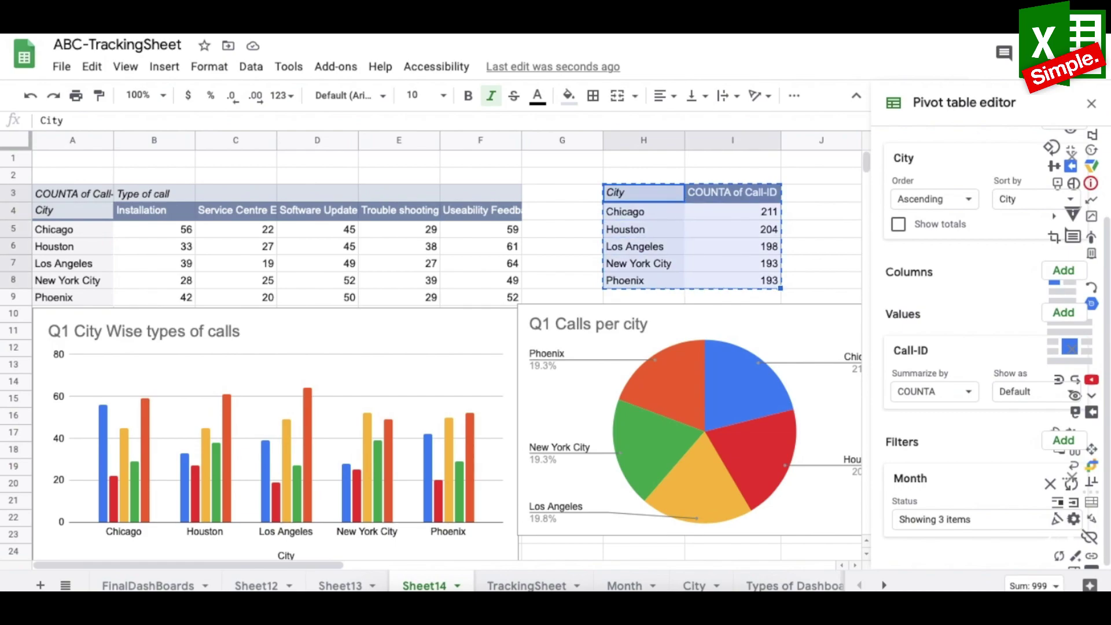
key("Right")
key("Right")
key("Right")
key("Right")
key("Right")
key("Right")
key("Right")
key("Right")
key("Right")
key("Right")
left_click(509, 196)
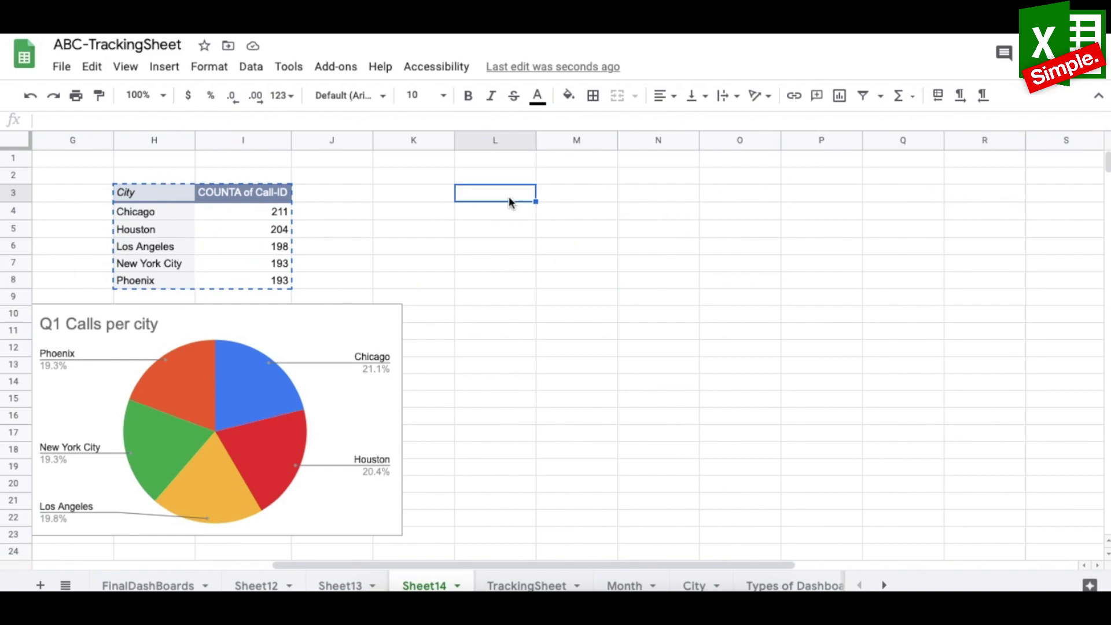
key("ctrl+v")
- Add Month as the column field of the pivot table at L3 and turn off its totals
left_click(586, 195)
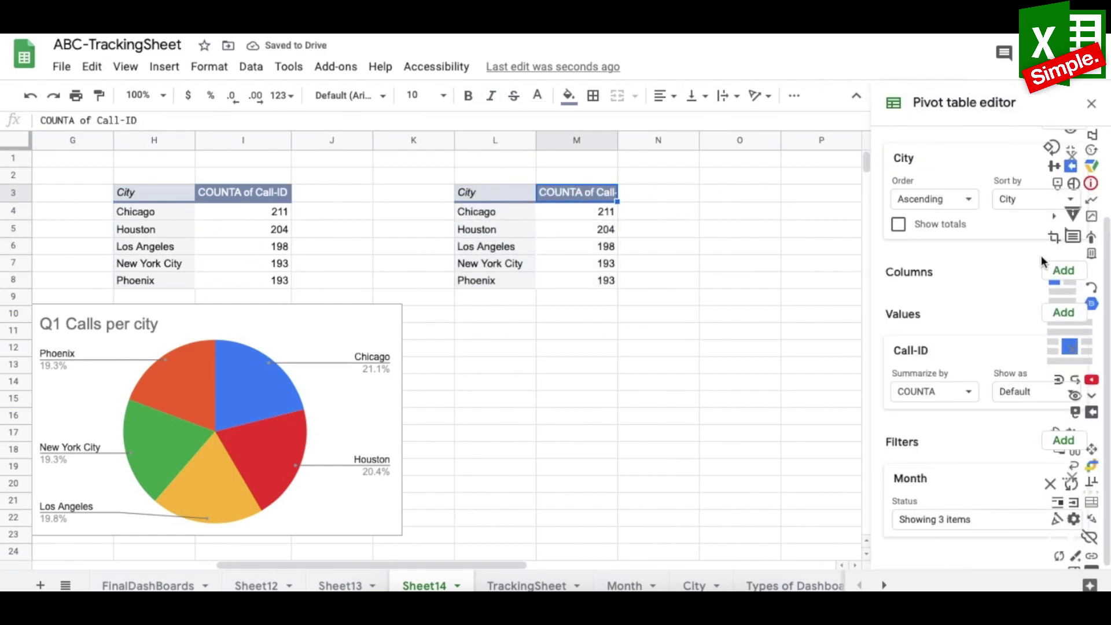
left_click(1065, 272)
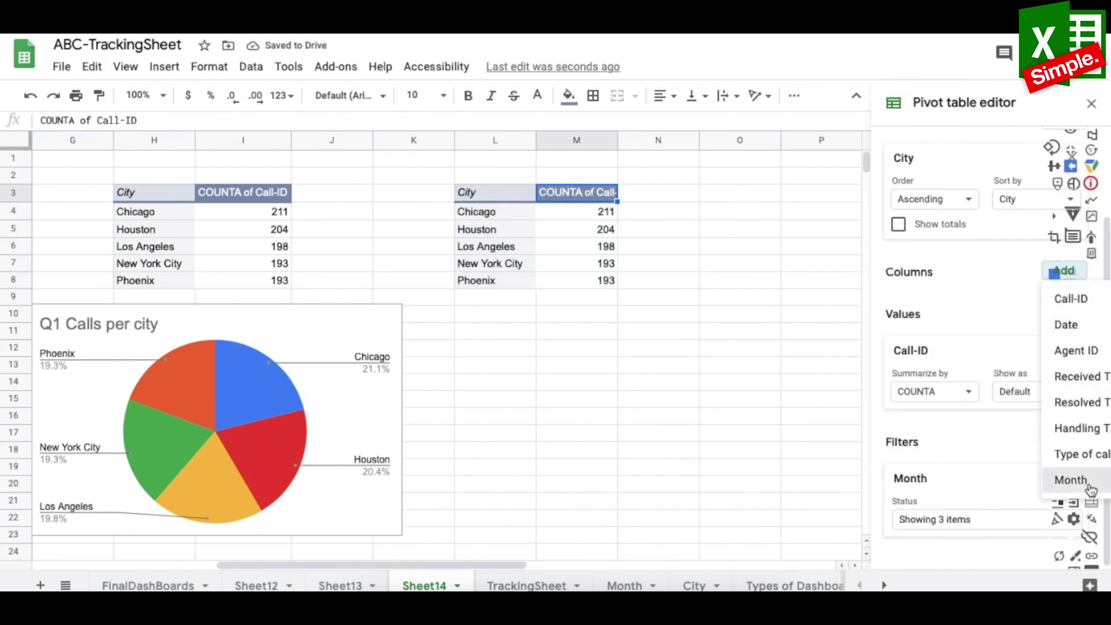
left_click(1071, 479)
left_click(898, 375)
left_click(667, 383)
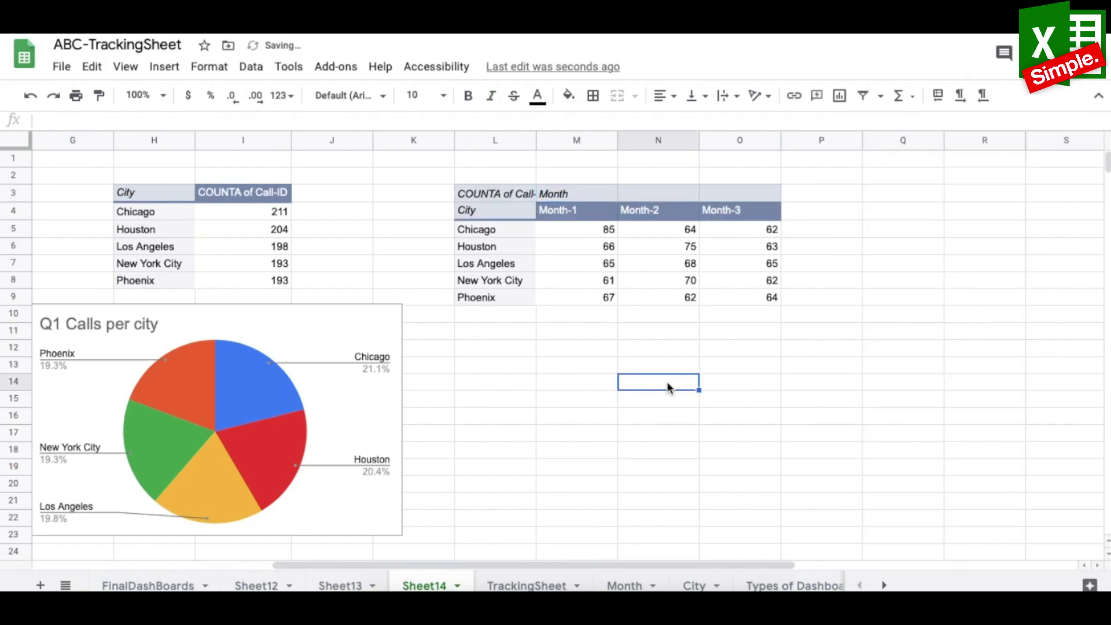
- Insert a stacked bar chart from the City and Month data in L4:O9 and place it below the pivot table
left_click_drag(485, 210, 755, 307)
left_click(163, 67)
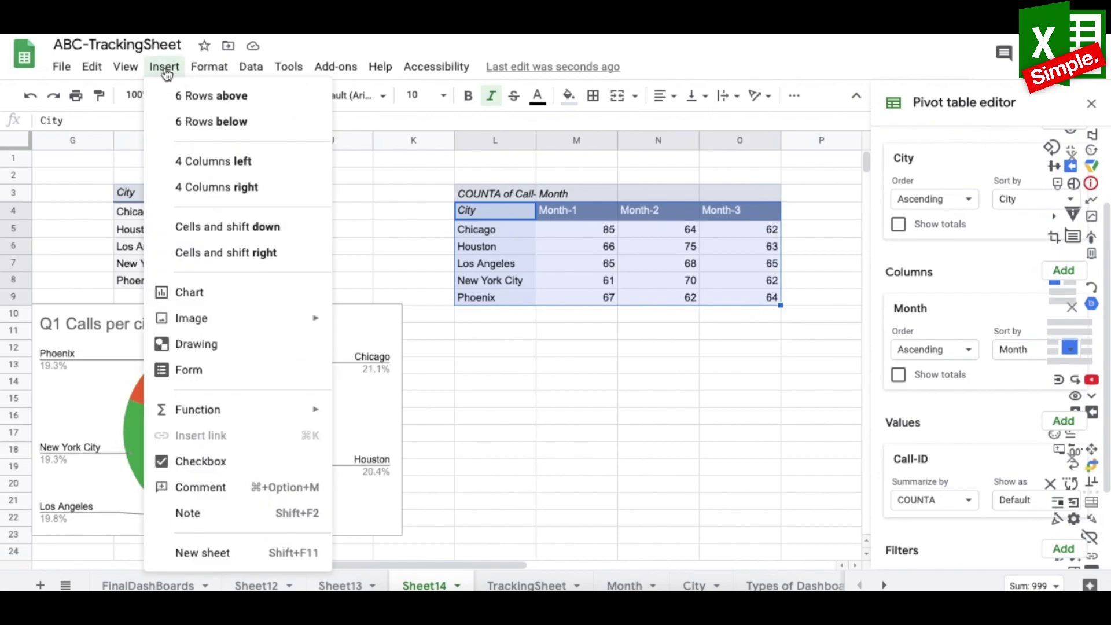
left_click(205, 297)
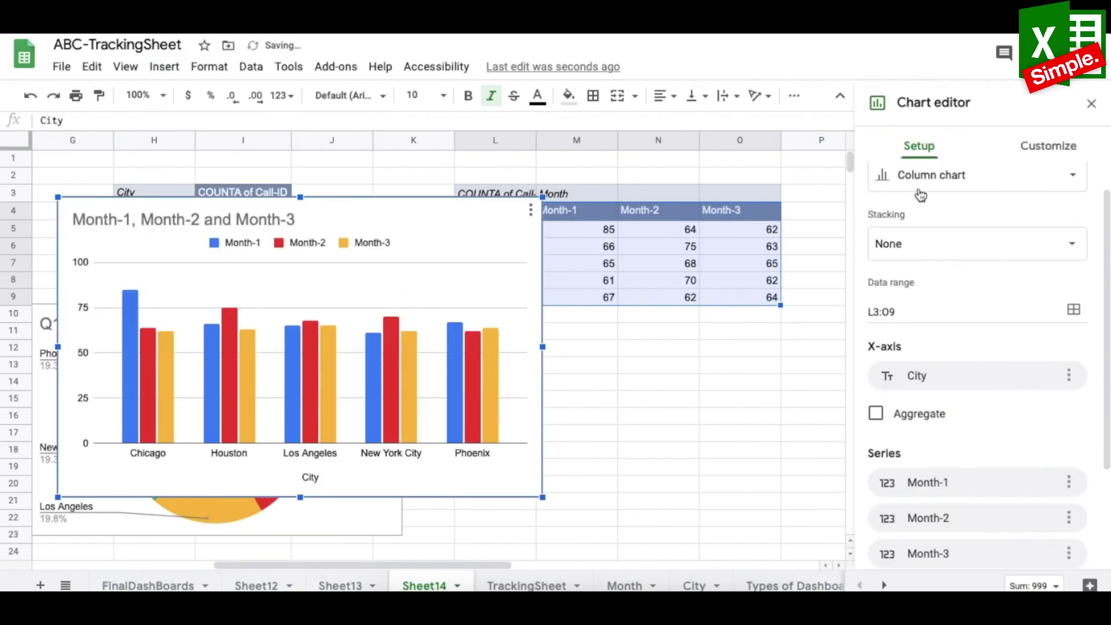
left_click(994, 174)
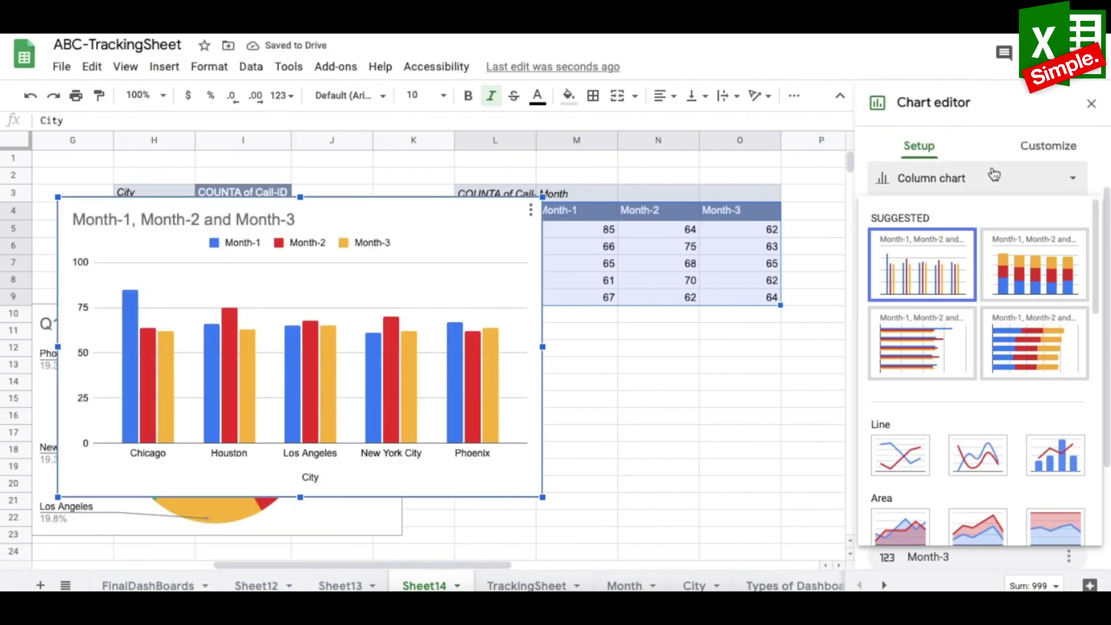
left_click(1024, 352)
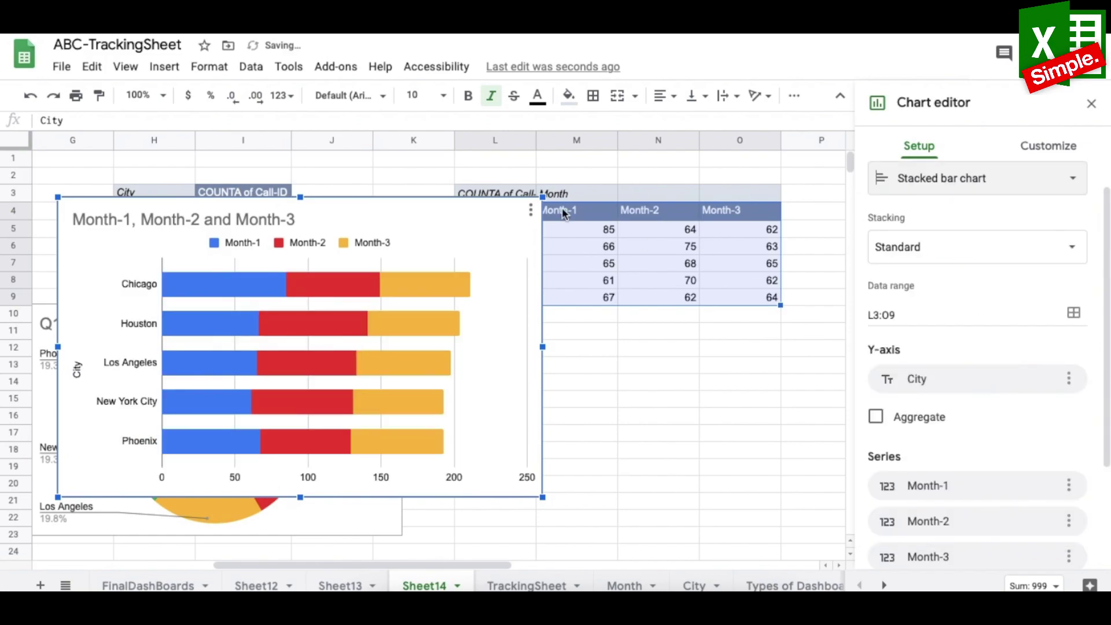
left_click_drag(396, 215, 758, 318)
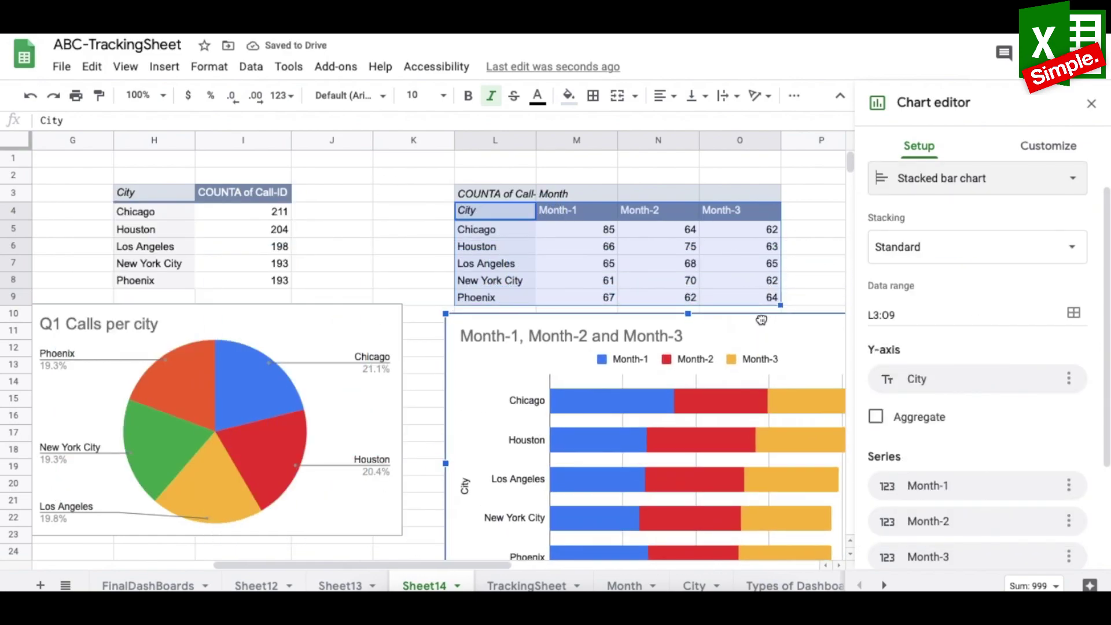
- Change the stacked bar chart's title to "City wise calls per month" and align the chart below its pivot table
double_click(632, 341)
left_click(618, 286)
type("City wise calls per month")
left_click(504, 346)
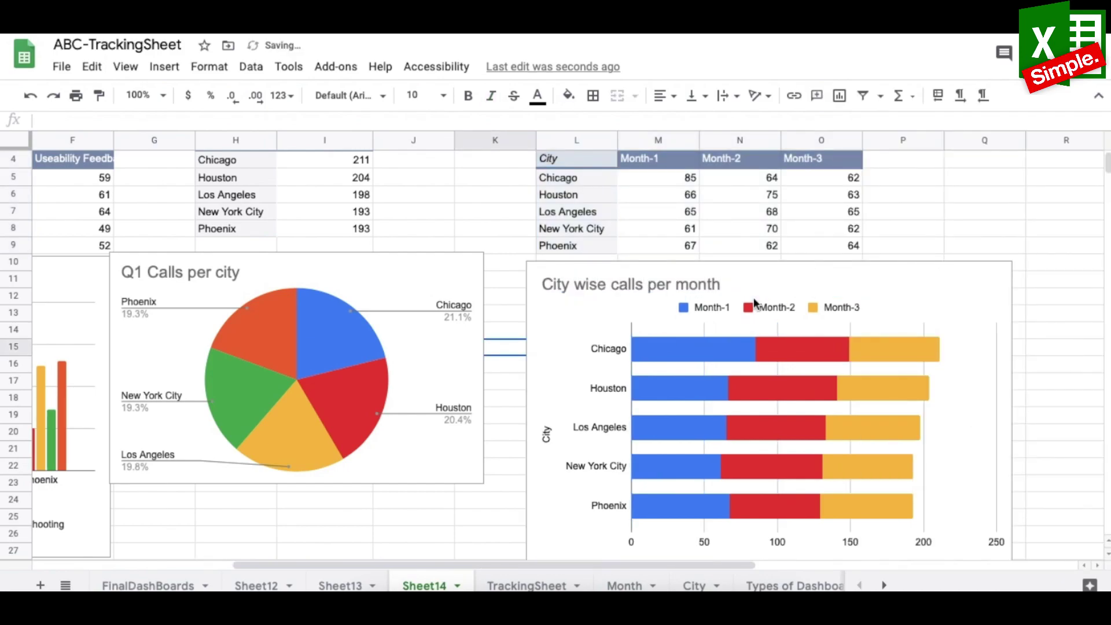
left_click(775, 286)
- Copy the Q1 City Wise types of calls chart from Sheet14 and paste it under the CITY VIEW heading in Sheet13
left_click_drag(277, 565, 78, 565)
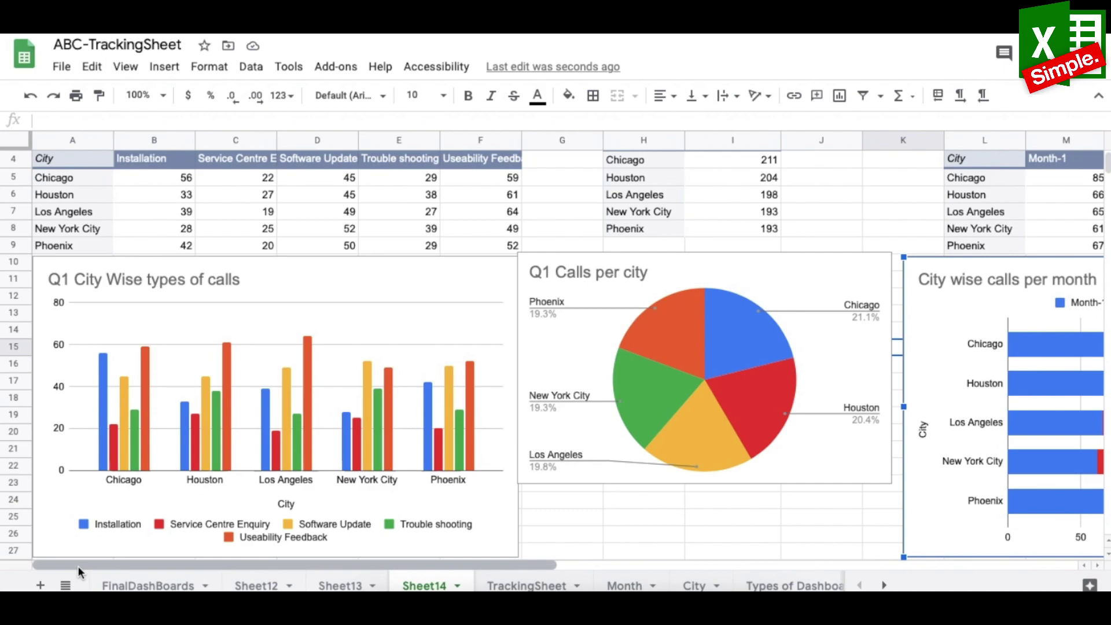
left_click(257, 585)
left_click(333, 585)
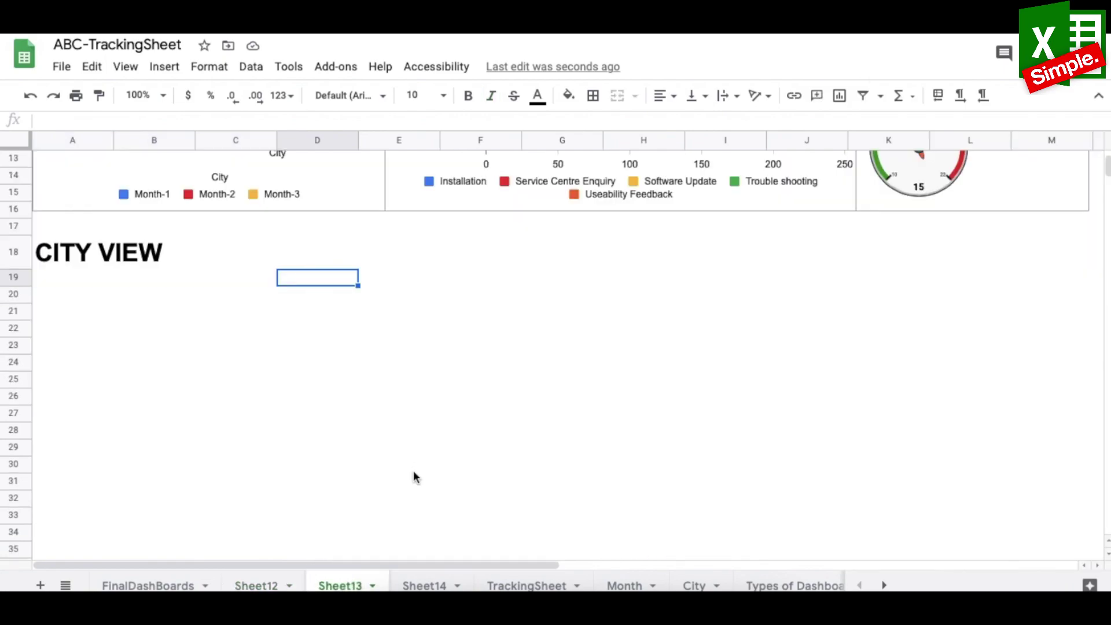
left_click(436, 586)
left_click(415, 276)
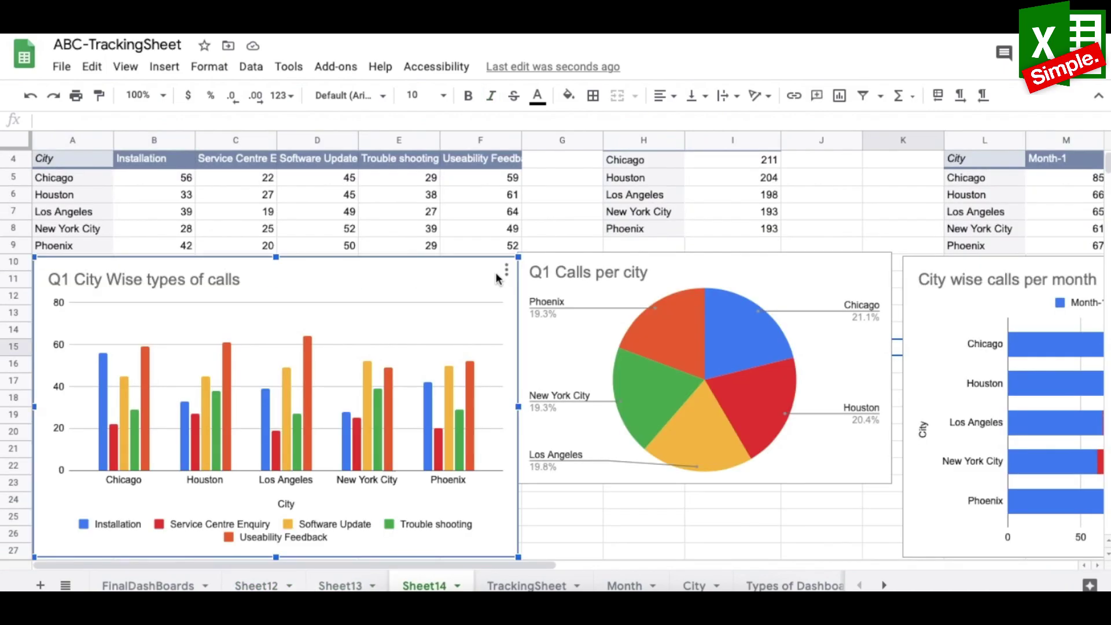
key("ctrl+c")
left_click(340, 585)
left_click(58, 277)
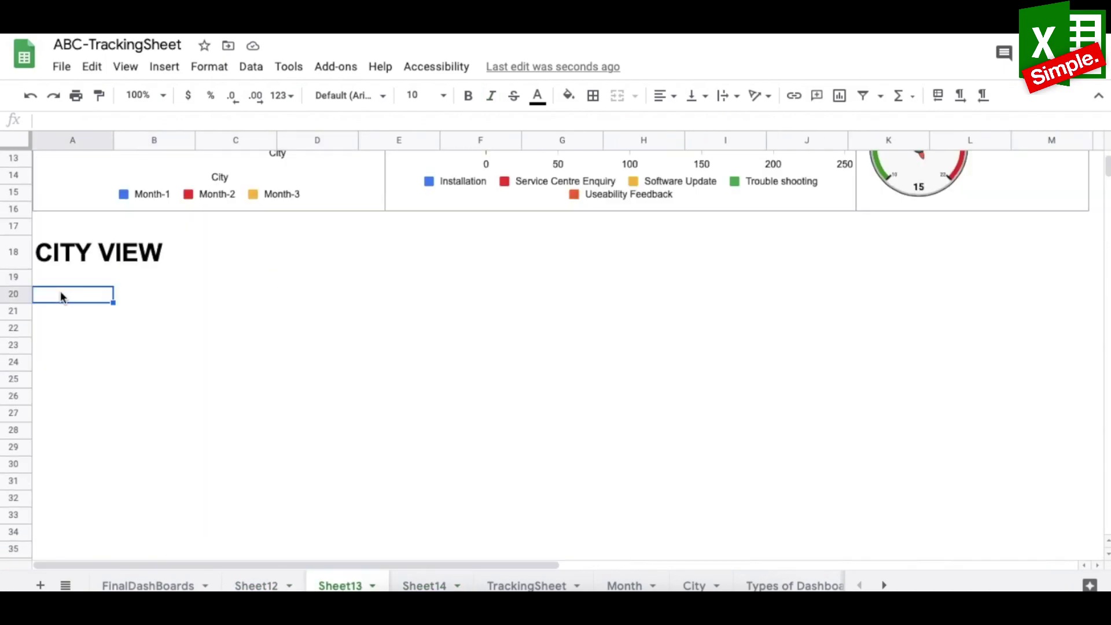
key("ctrl+v")
- Copy the Q1 Calls per city pie chart from Sheet14 and paste it beside the column chart in Sheet13
left_click(423, 585)
left_click(703, 272)
left_click(879, 266)
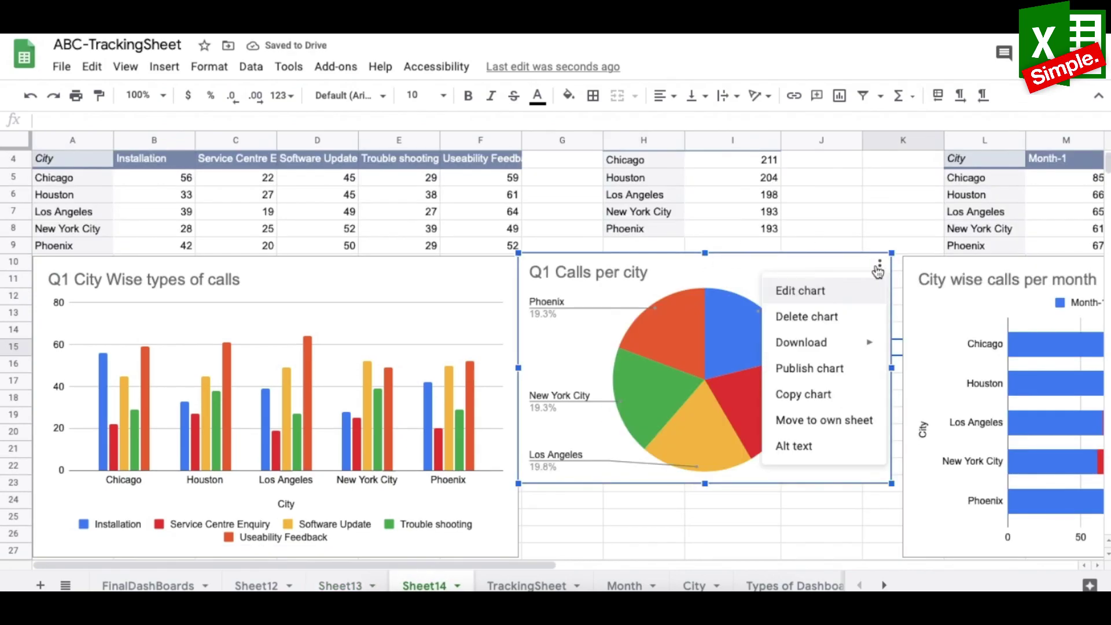
left_click(808, 395)
left_click(347, 586)
left_click(573, 299)
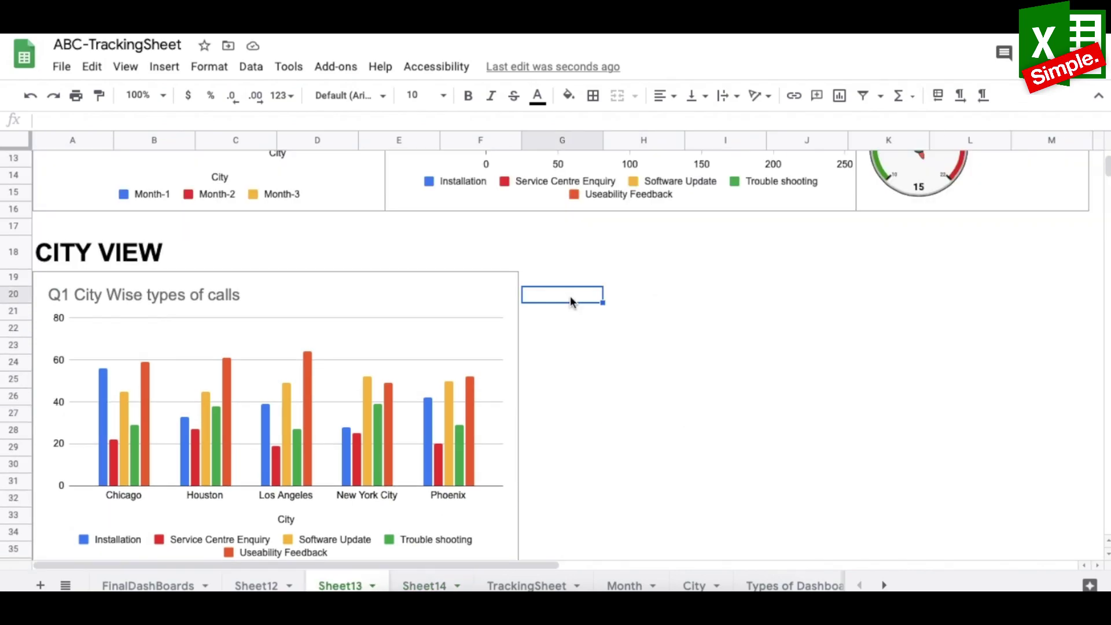
key("ctrl+v")
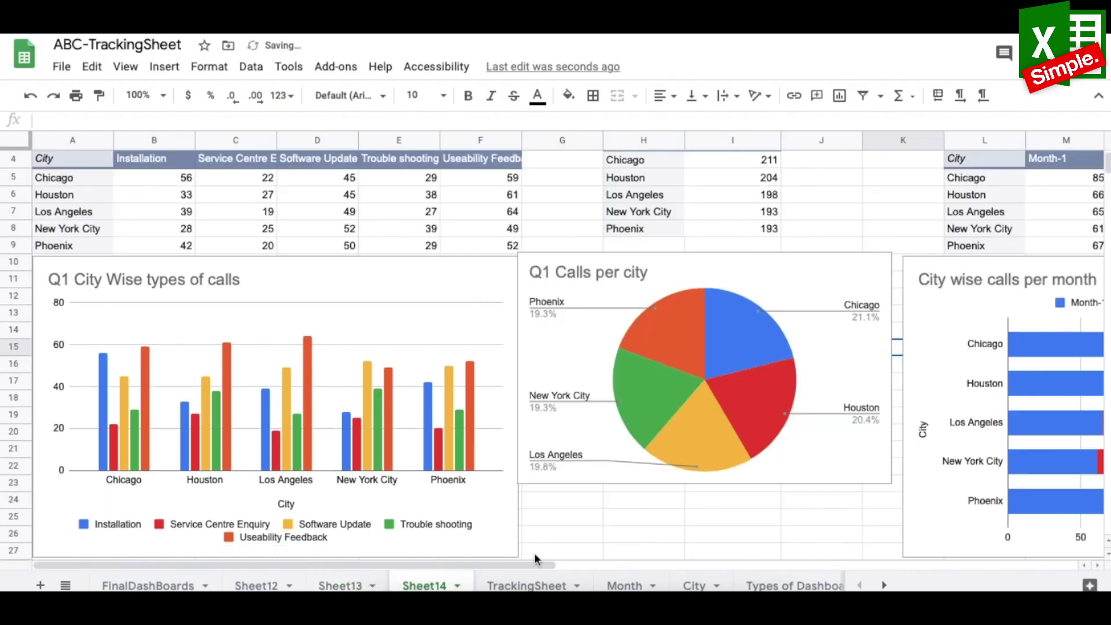
- Copy the City wise calls per month chart from Sheet14 and paste it beside the pie chart in Sheet13
left_click_drag(535, 559, 789, 567)
left_click(885, 265)
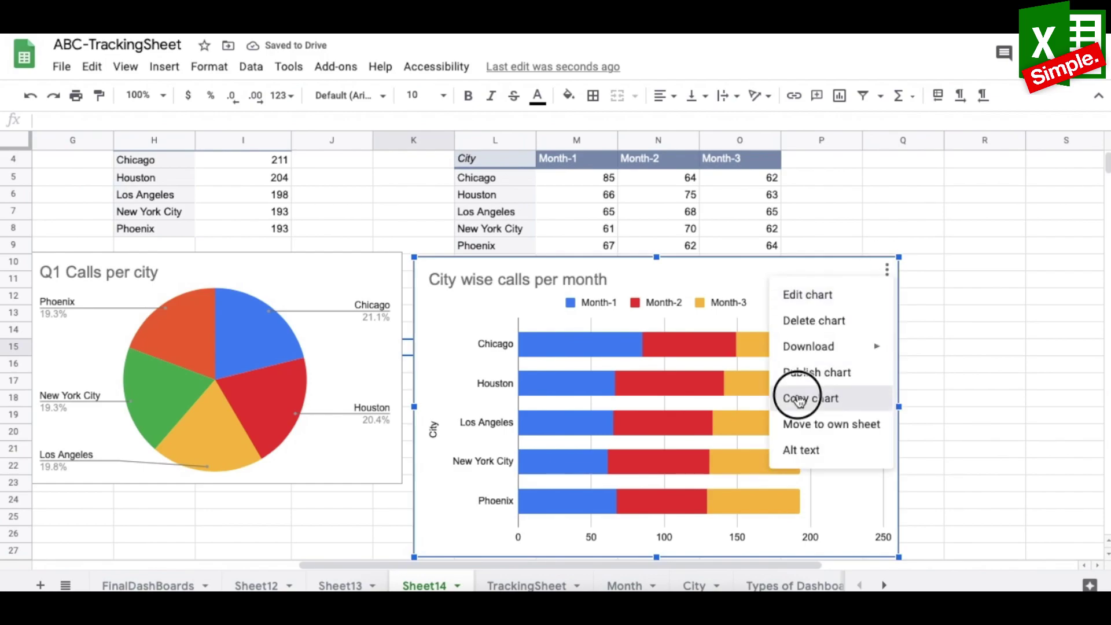
left_click(927, 398)
left_click(340, 585)
left_click(1031, 305)
key("ctrl+v")
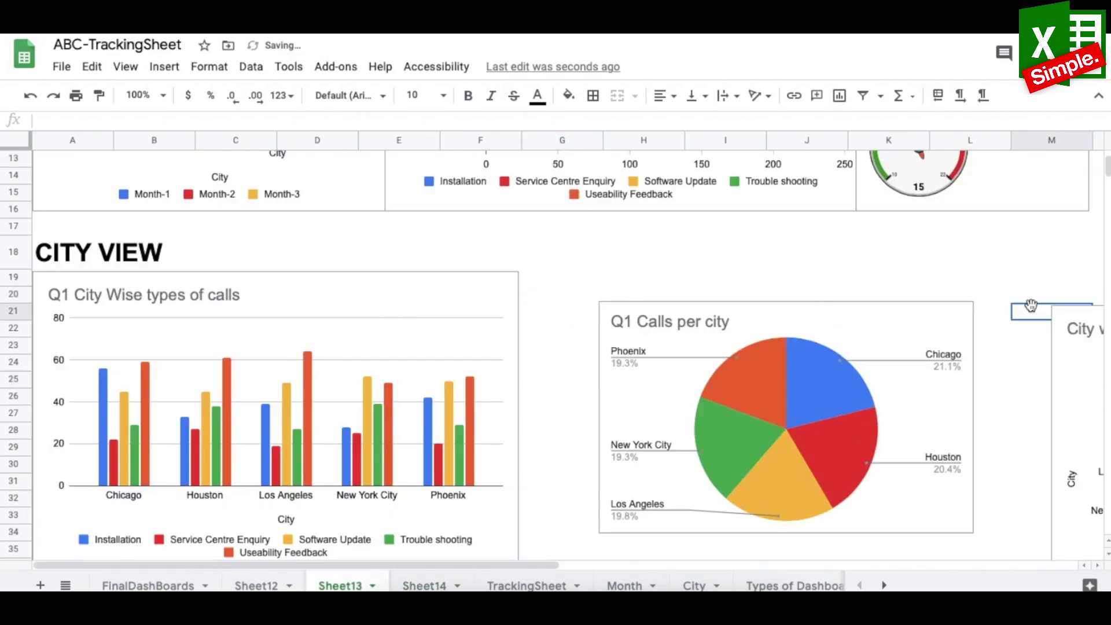
- Resize and align the three City view charts side by side across rows 19 to 33, with the bar chart's legend at the bottom
left_click(408, 296)
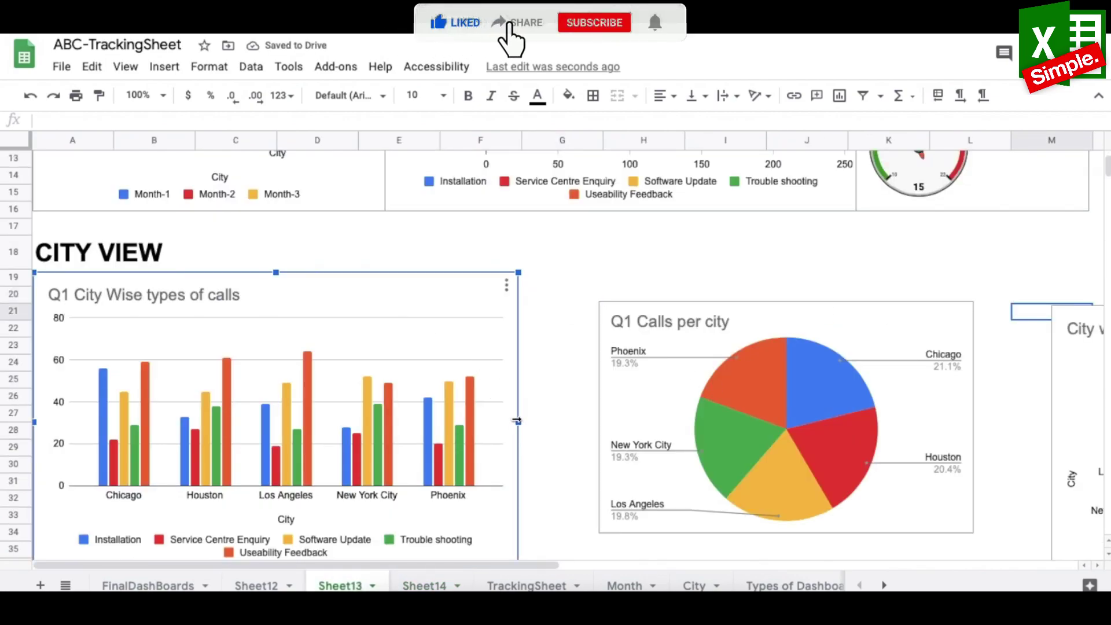
left_click_drag(516, 422, 507, 376)
scroll(789, 347, "right", 5)
left_click_drag(752, 290, 665, 278)
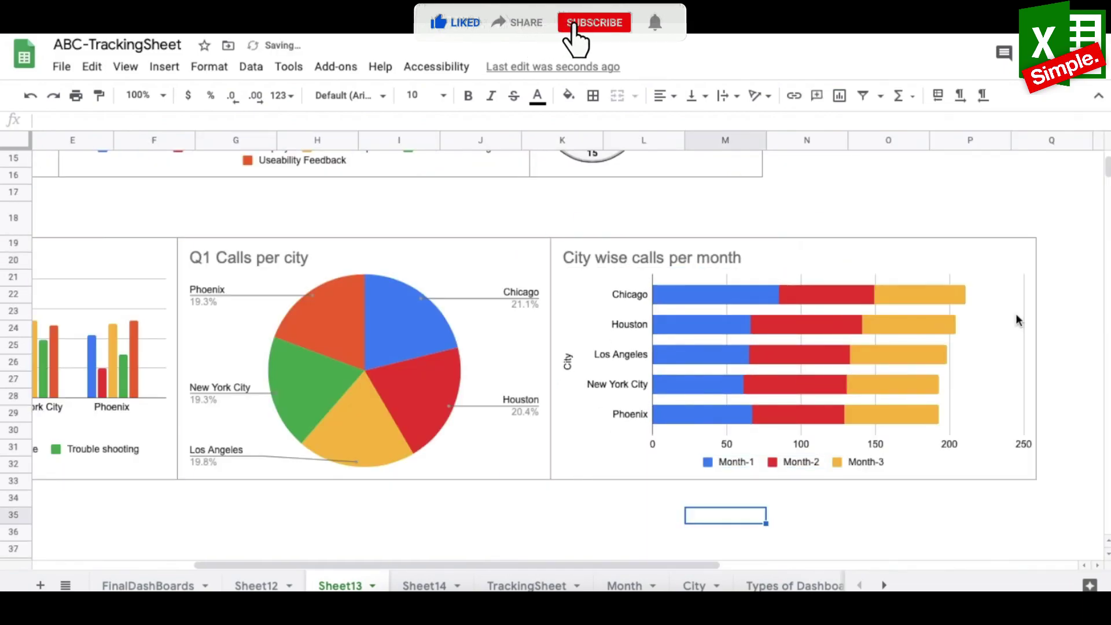
scroll(556, 347, "left", 5)
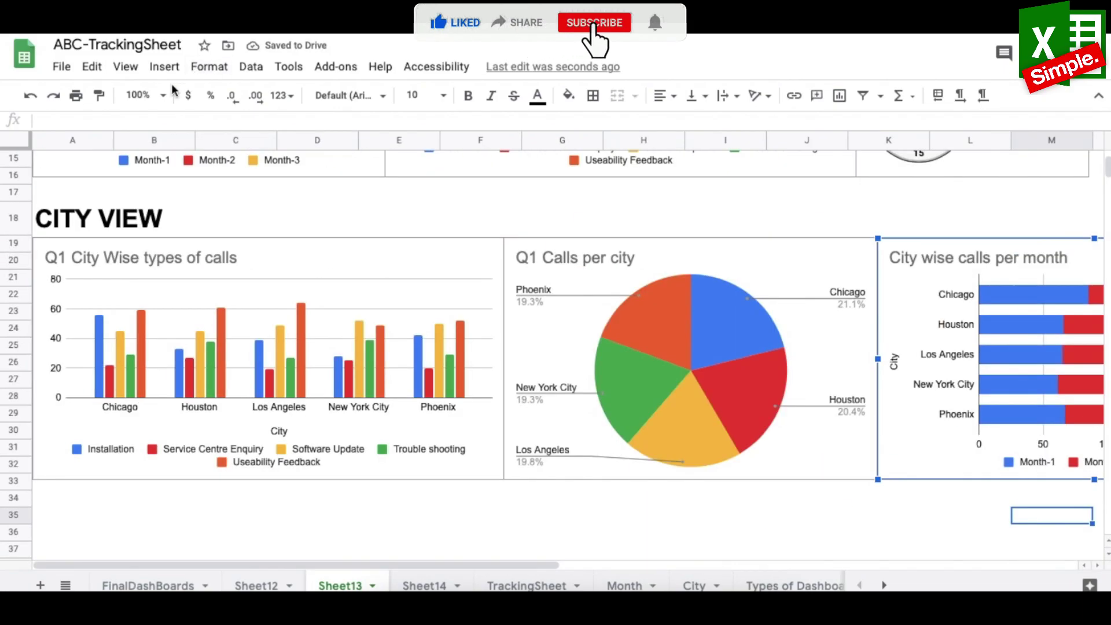
- Set the dashboard sheet's zoom to 68% and add the heading "AGENT VIEW" below the City view charts
left_click(137, 96)
type("68")
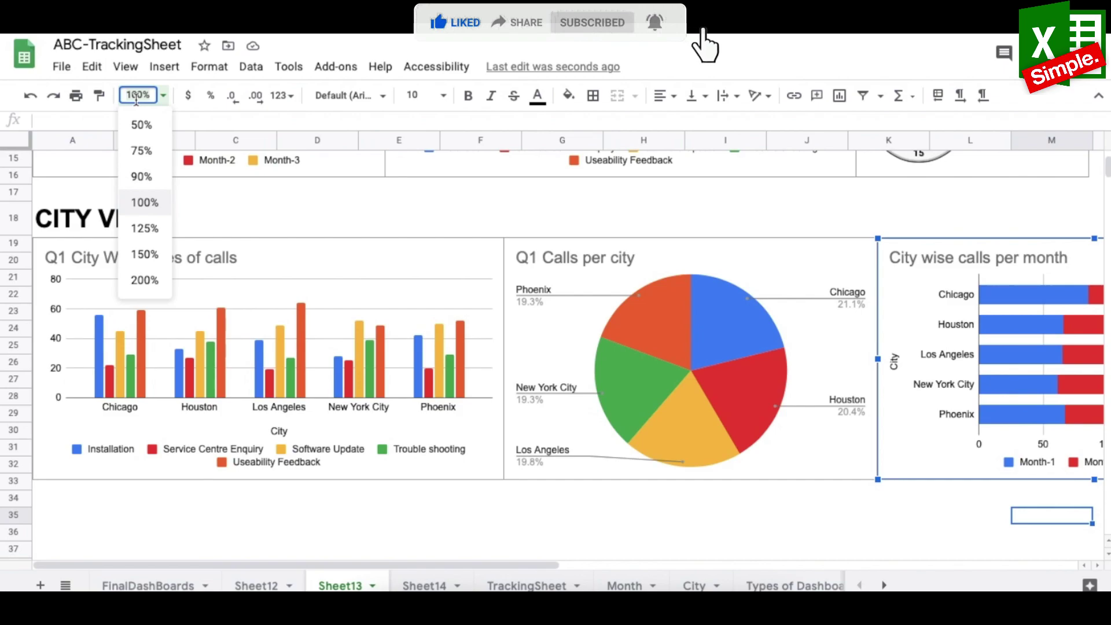
key("Return")
left_click_drag(1106, 159, 1106, 161)
left_click(46, 480)
type("AGENT VIEW")
key("Return")
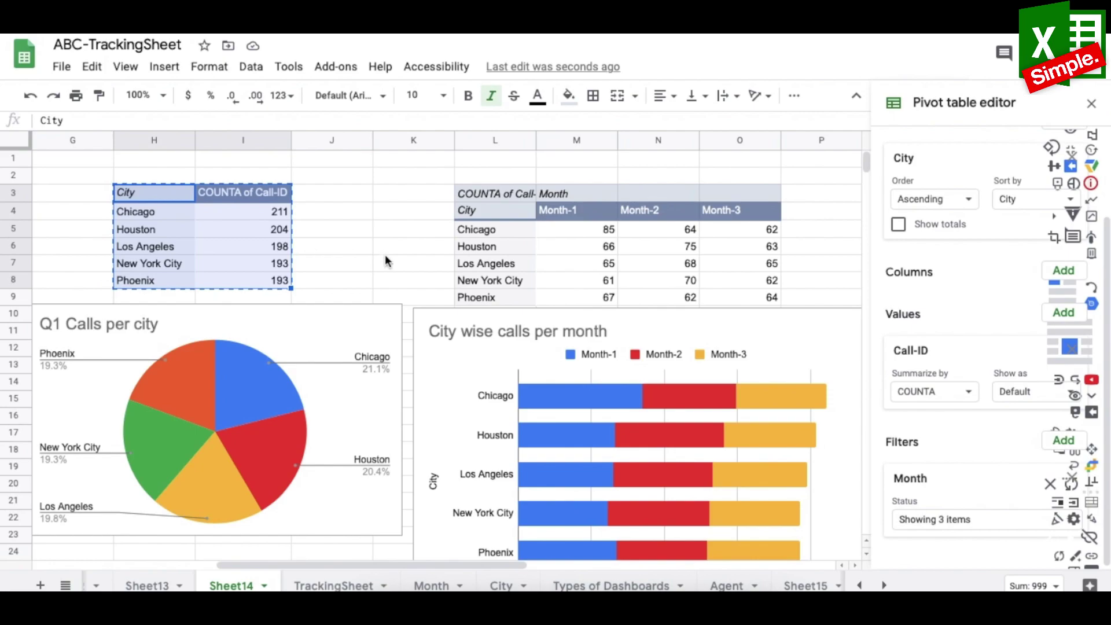
- Paste the copied City call-count pivot table into Sheet15 starting at cell A2
left_click(803, 585)
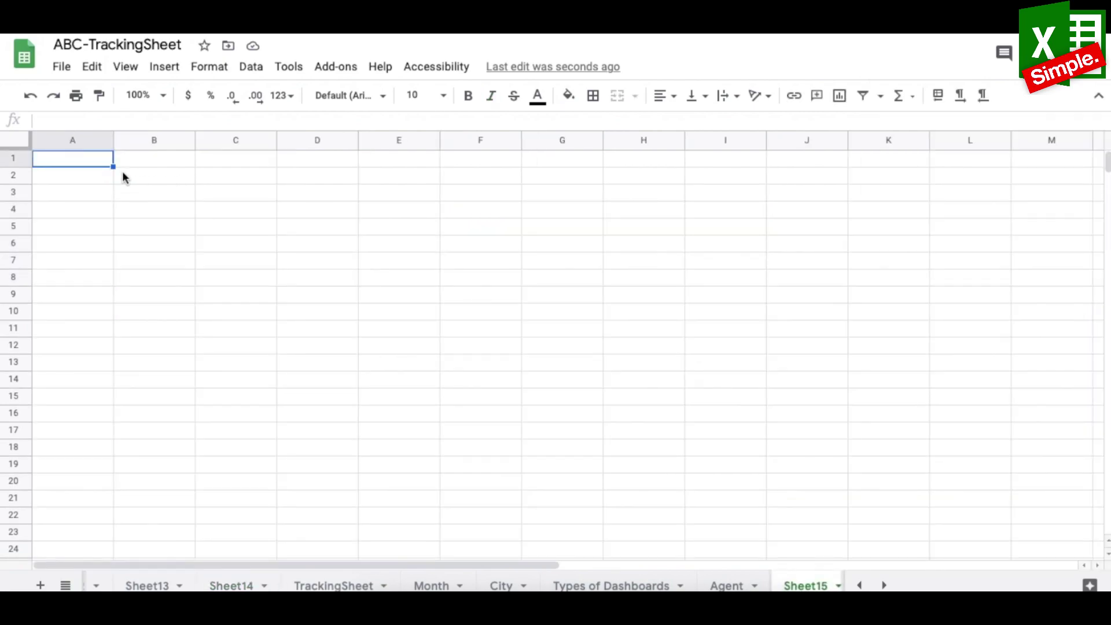
key("Down")
key("ctrl+v")
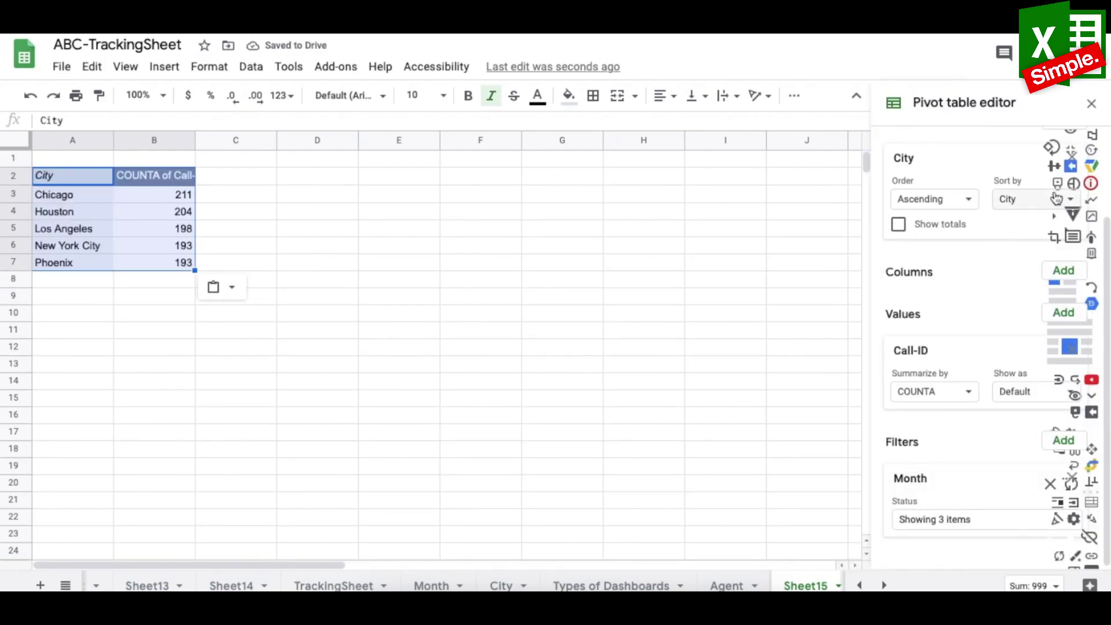
- Replace the pasted pivot table's City row field with Agent ID and hide its totals
left_click(1083, 158)
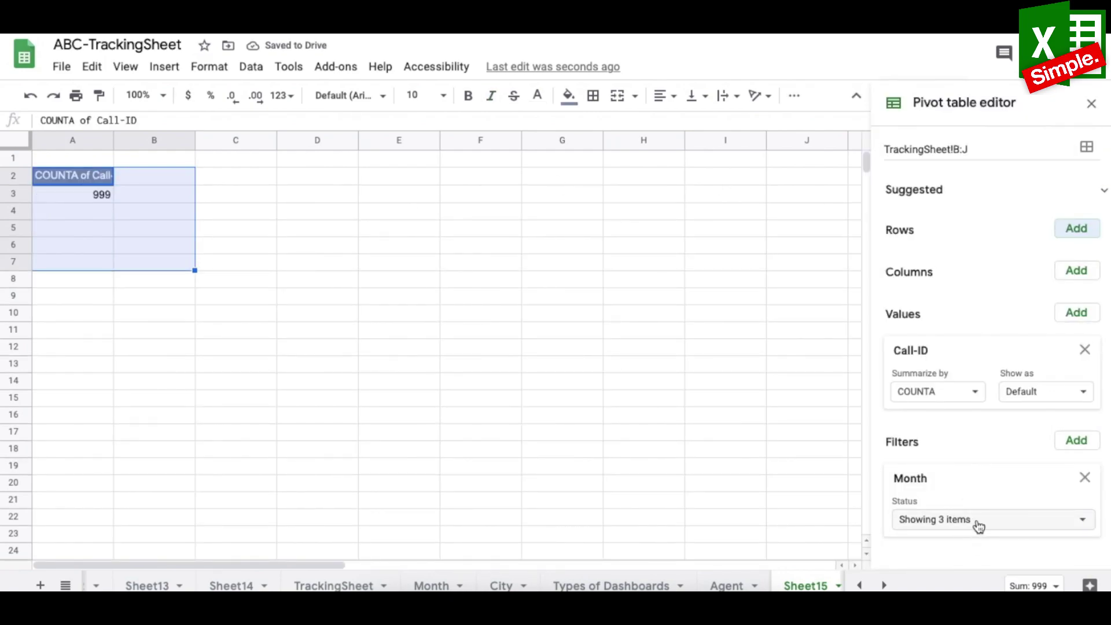
left_click(977, 524)
left_click(992, 281)
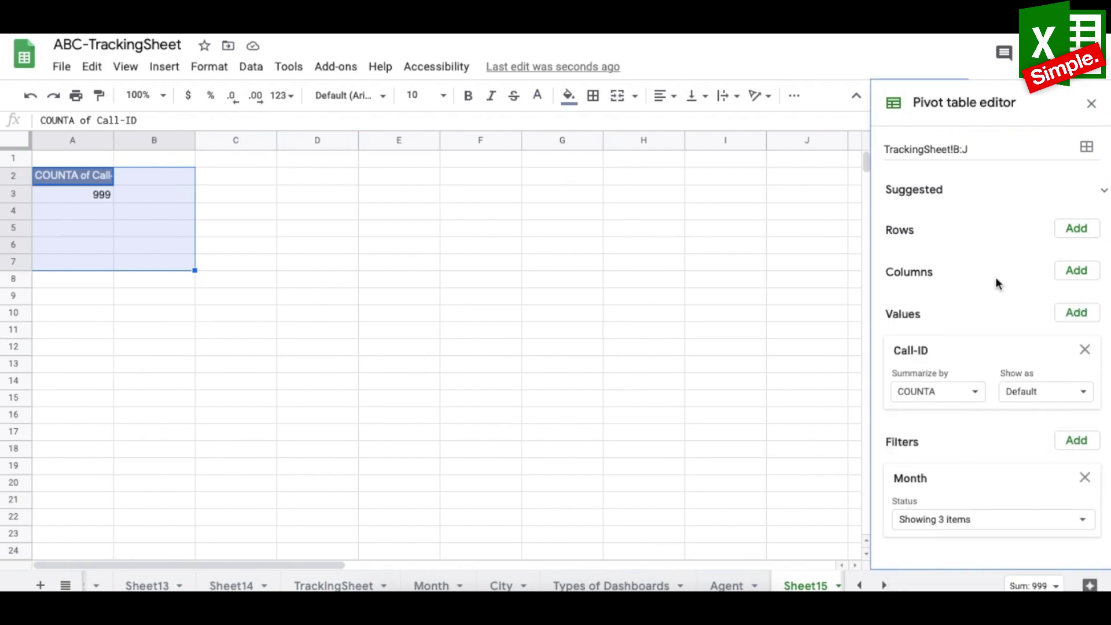
left_click(1071, 228)
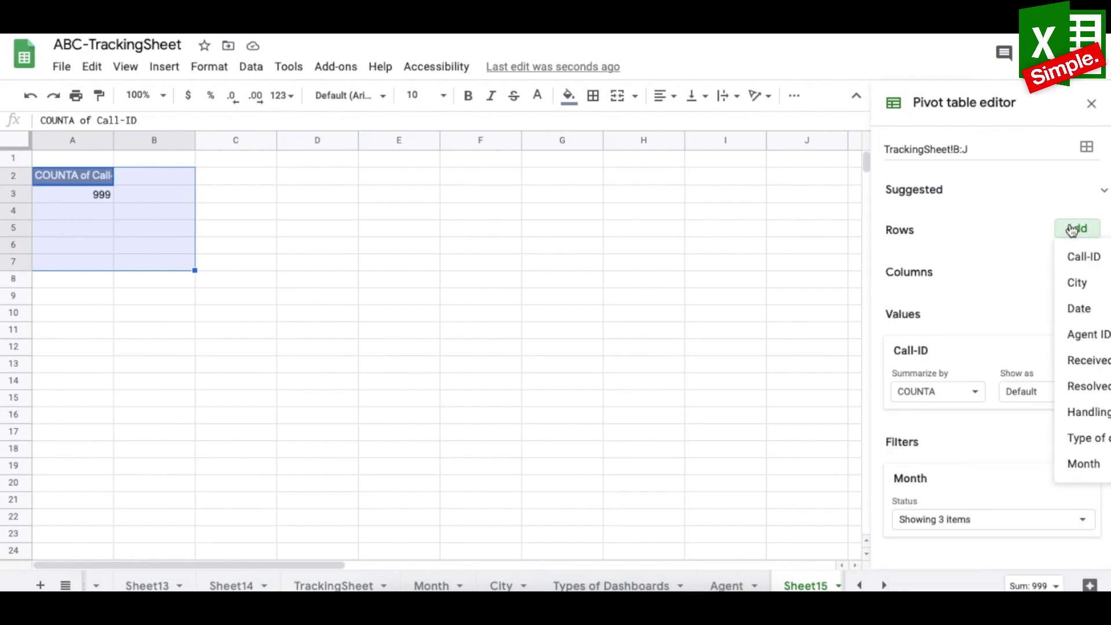
left_click(1087, 334)
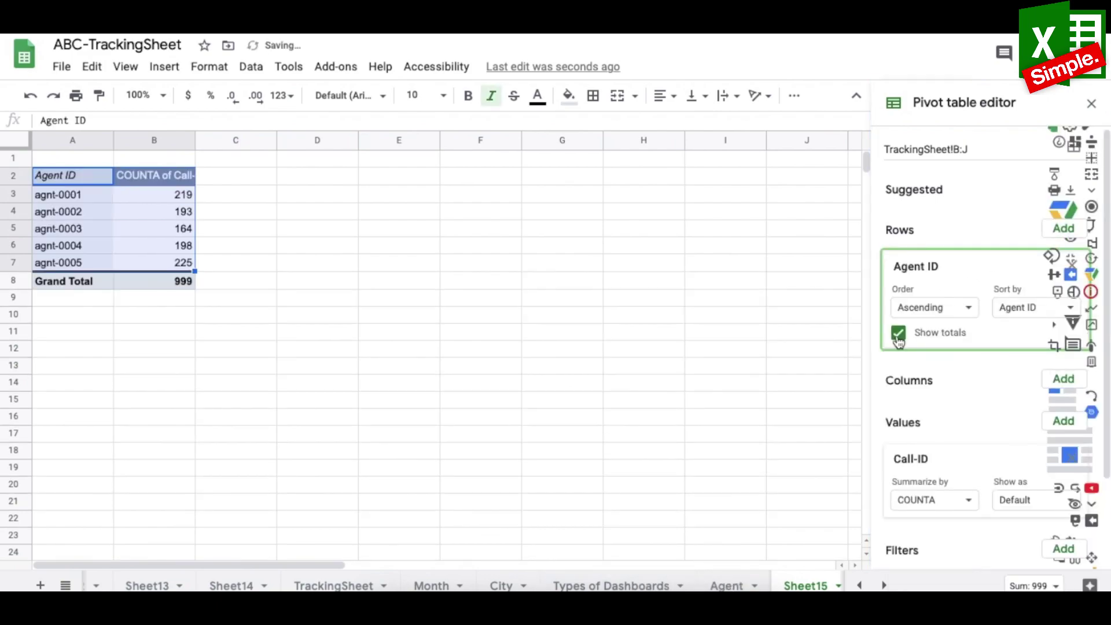
- Add Month as the column field of the Agent ID pivot table and turn off its totals
left_click(1063, 379)
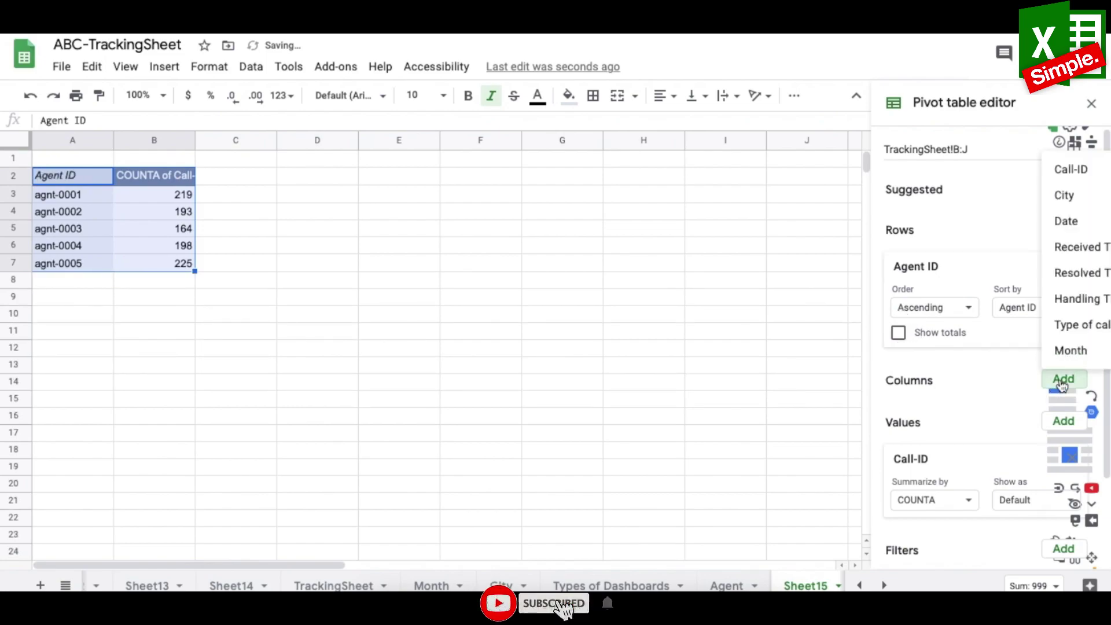
left_click(1070, 350)
scroll(960, 396, "down", 3)
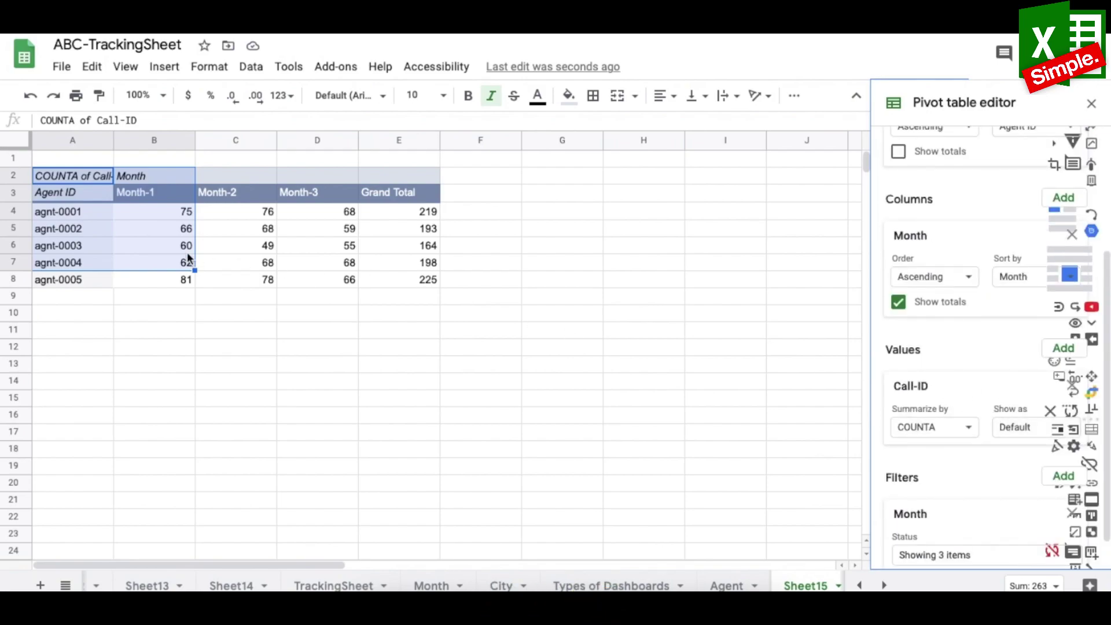
left_click(159, 235)
left_click_drag(65, 193, 65, 290)
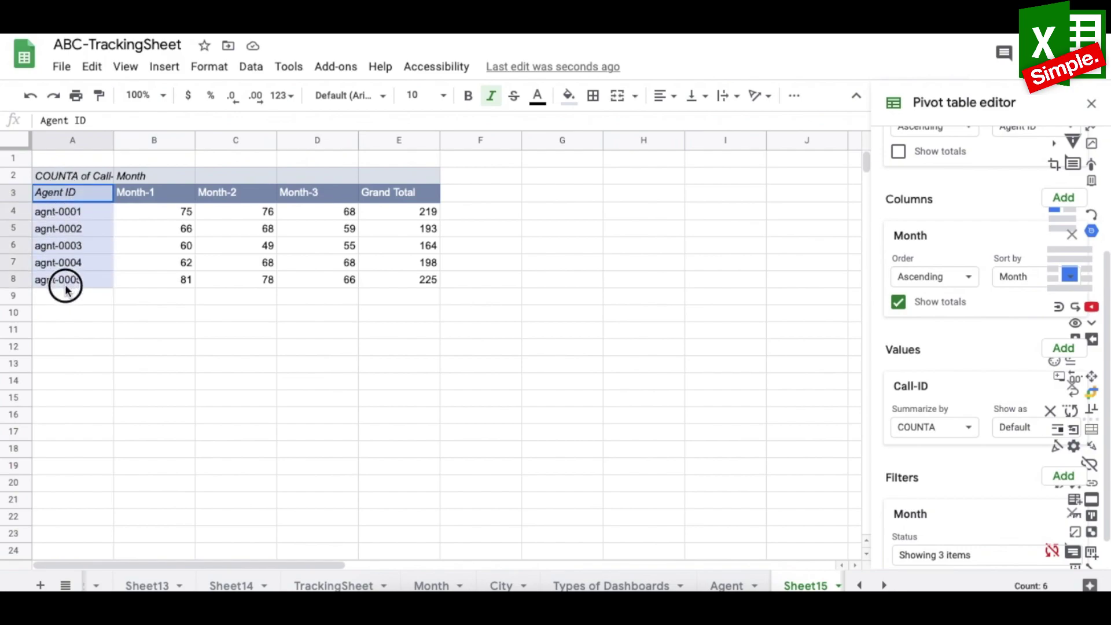
left_click_drag(146, 191, 371, 196)
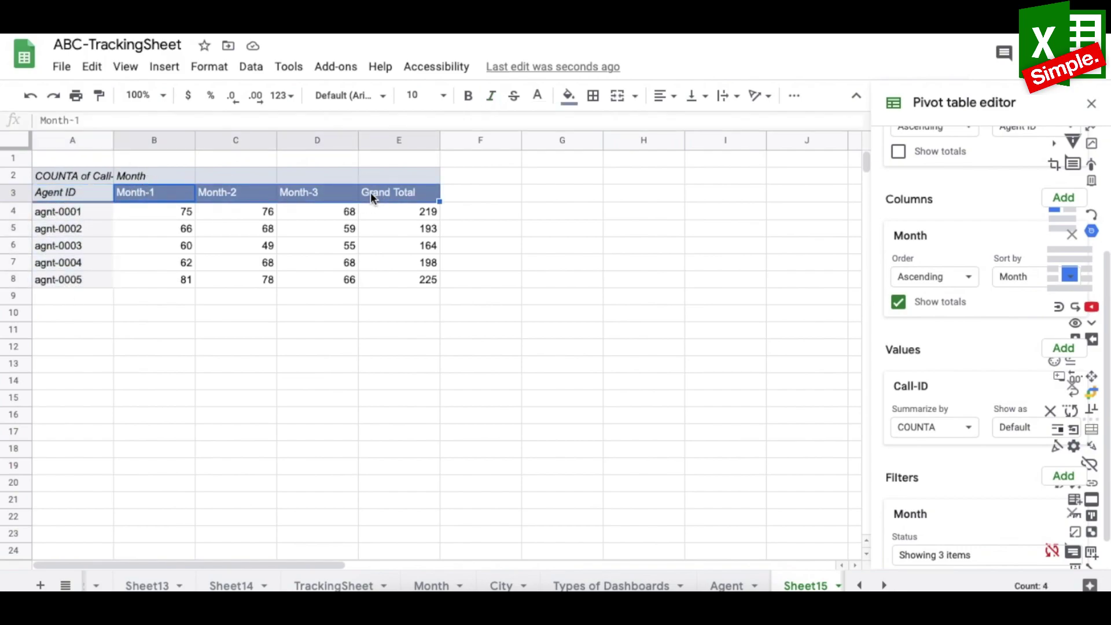
left_click_drag(88, 210, 181, 249)
left_click(899, 301)
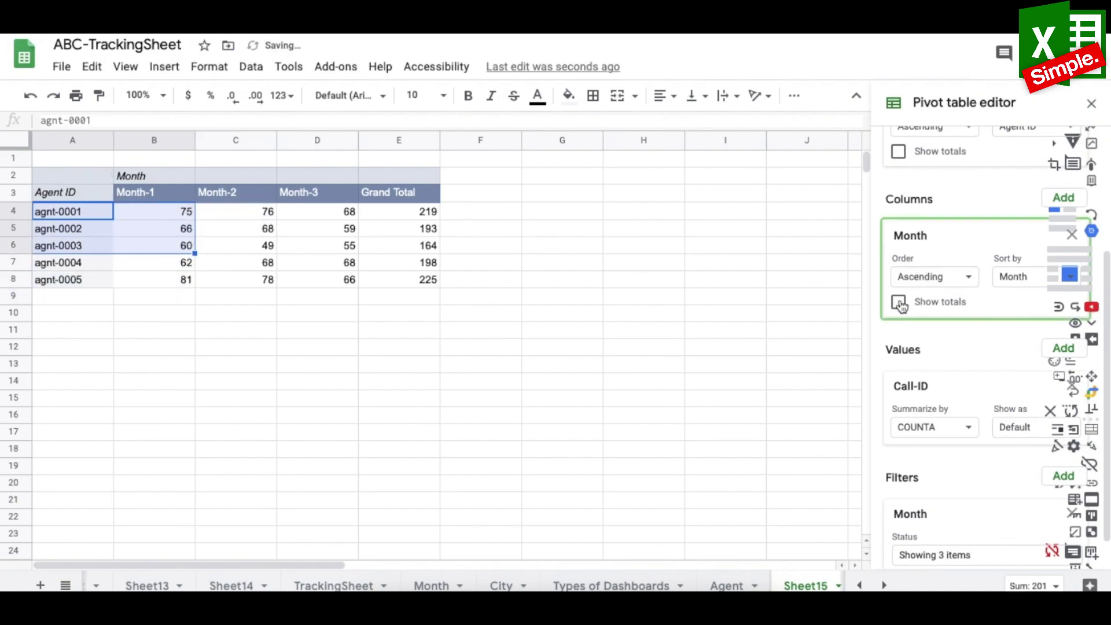
- Insert a chart from the agent-by-month pivot range A3:D8 in Sheet15
left_click(72, 431)
left_click_drag(60, 194, 310, 280)
left_click(164, 66)
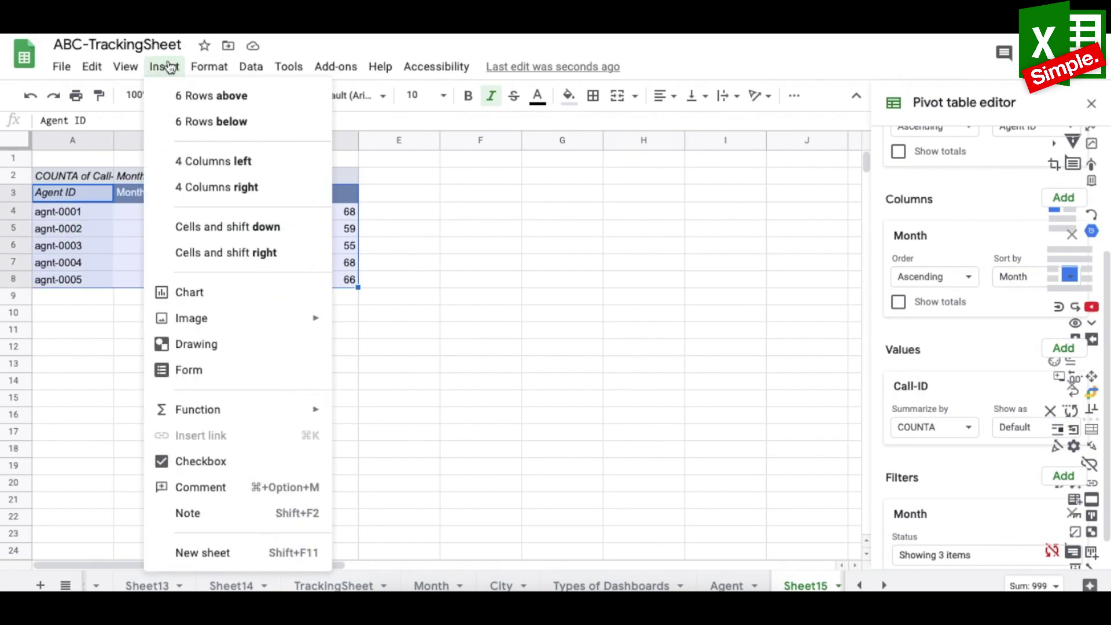
left_click(235, 291)
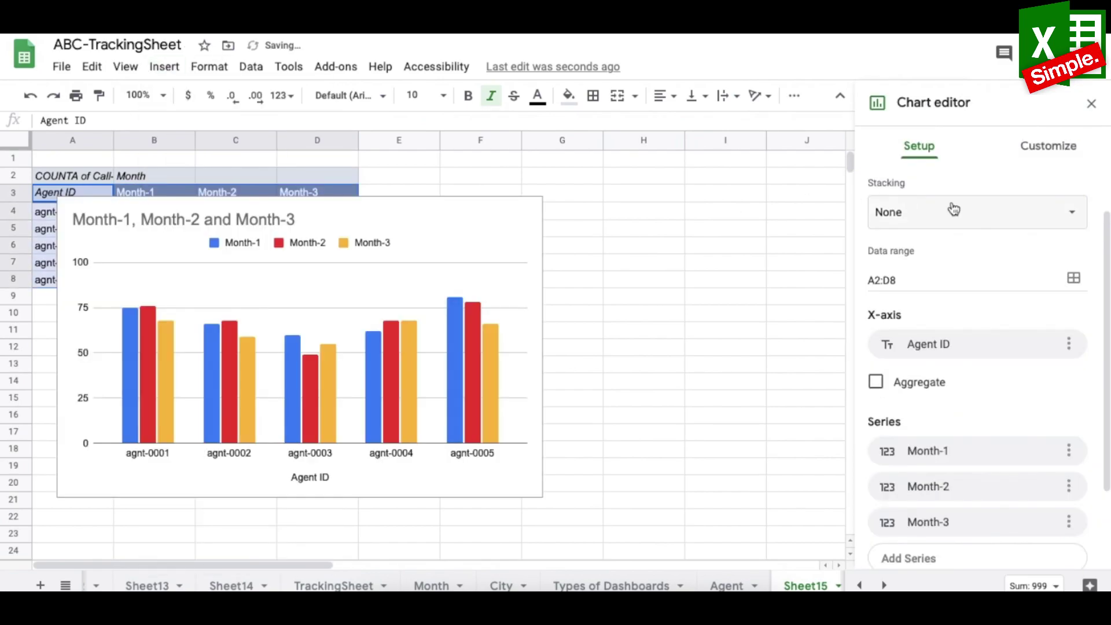
- Change the agent-by-month chart to a stacked column chart
left_click(977, 221)
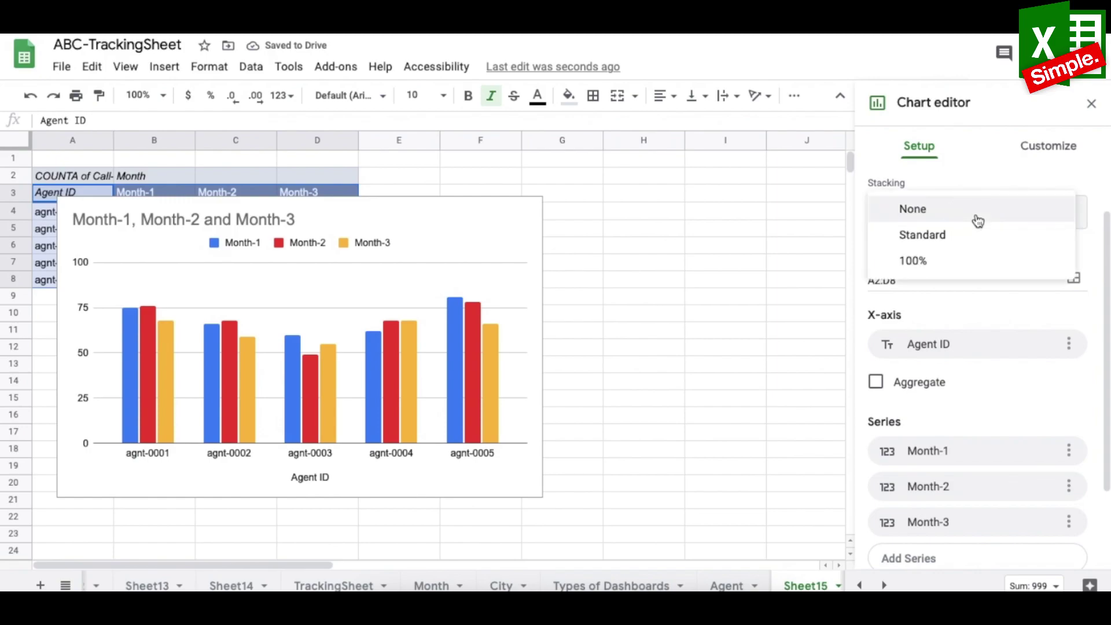
left_click(978, 214)
scroll(1024, 191, "up", 2)
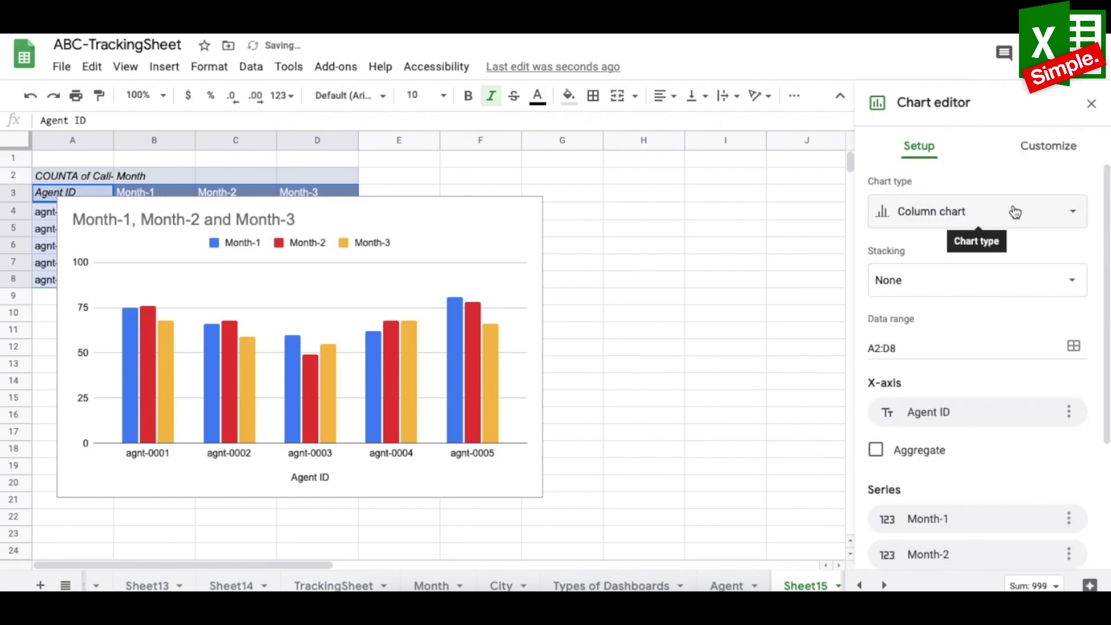
left_click(1015, 212)
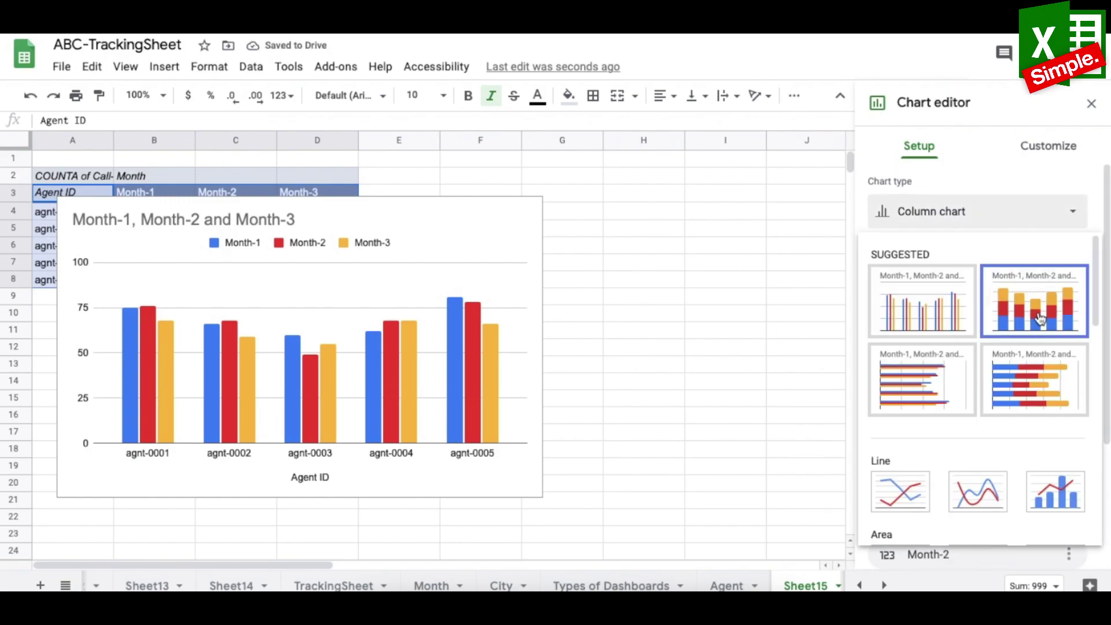
left_click(1039, 318)
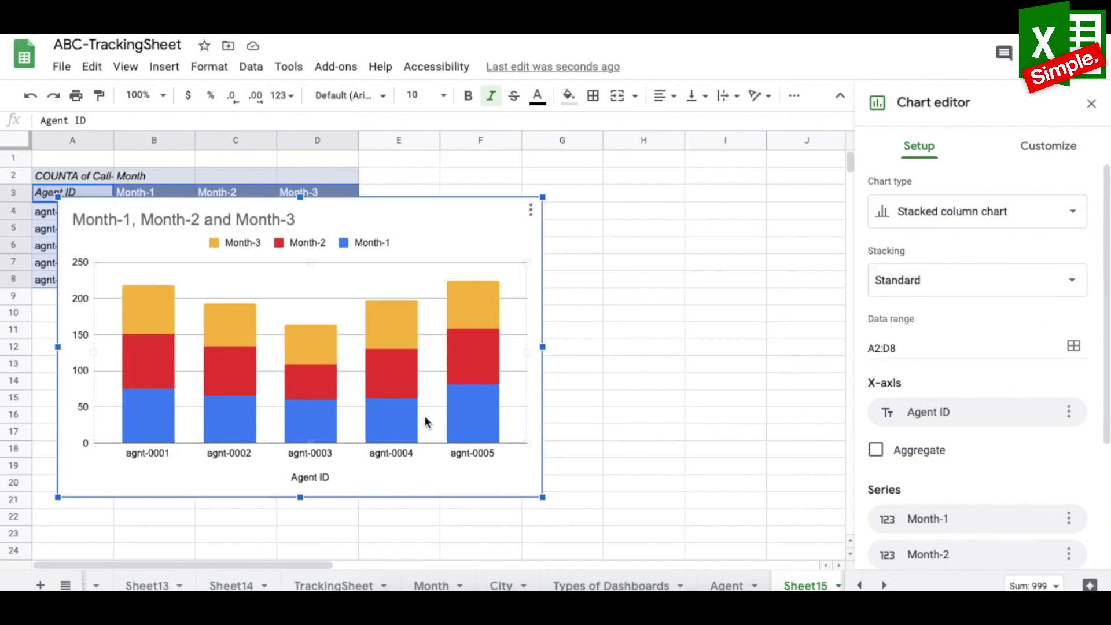
- Title the stacked column chart "Agent wise calls MOM" and fit it beneath its pivot table across rows 9 to 24
double_click(240, 216)
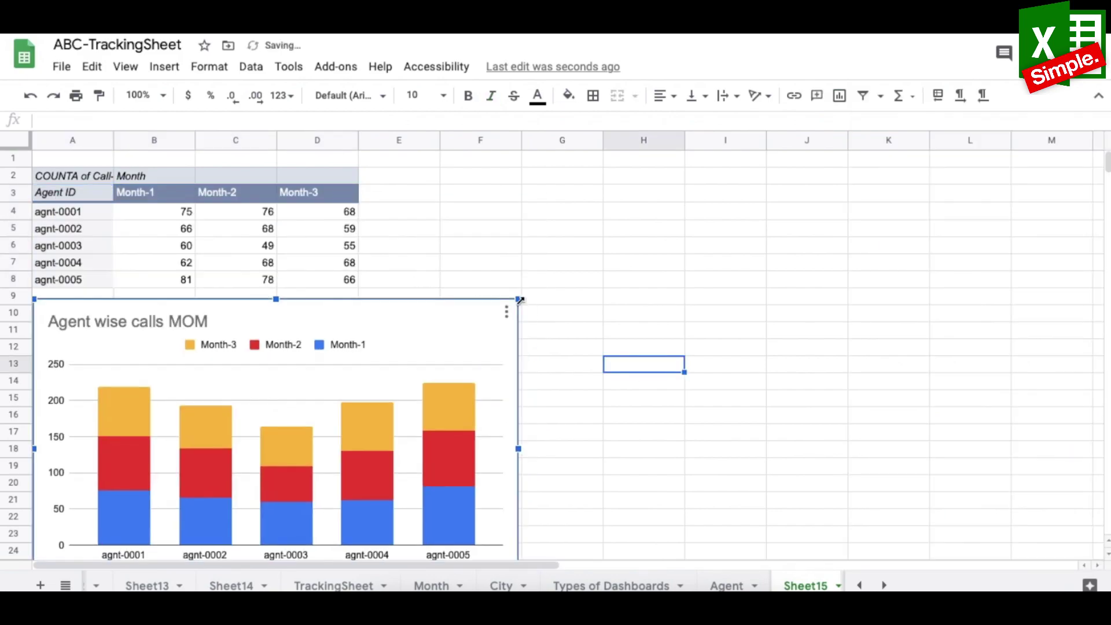
left_click_drag(519, 300, 451, 337)
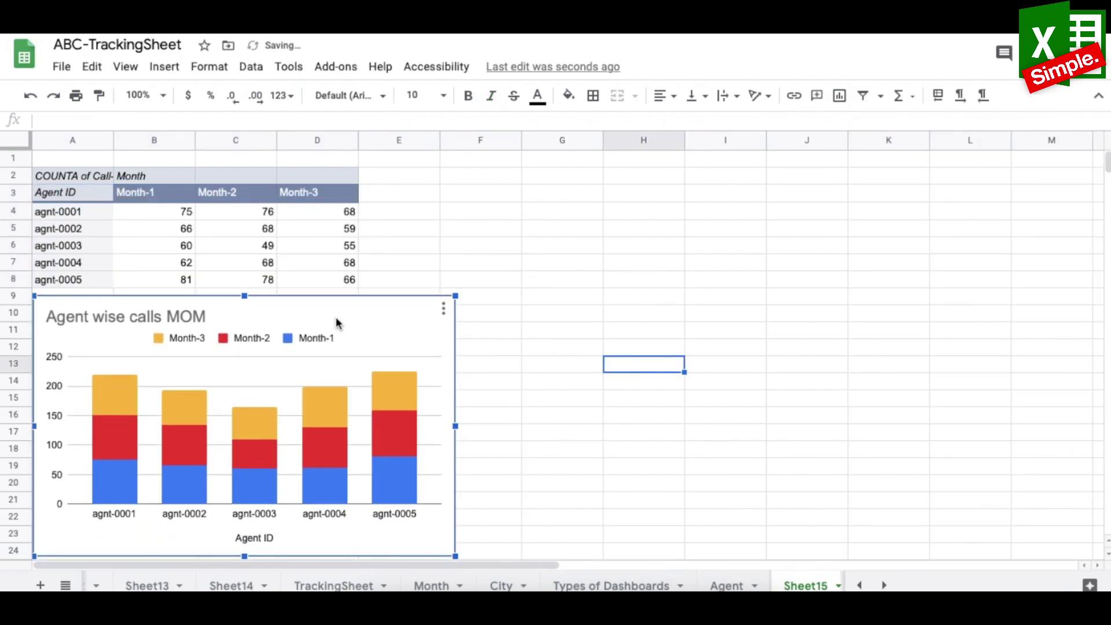
- Copy the agent-by-month pivot table A2:D8 and paste the duplicate at cell G2 in Sheet15
left_click(715, 587)
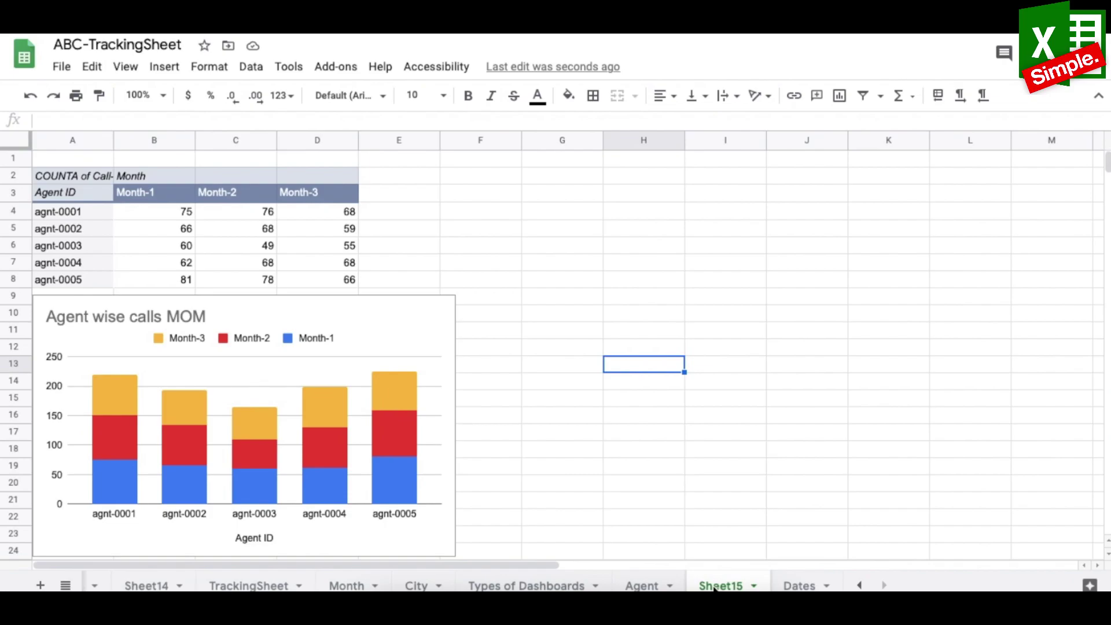
left_click_drag(76, 176, 358, 281)
left_click(500, 174)
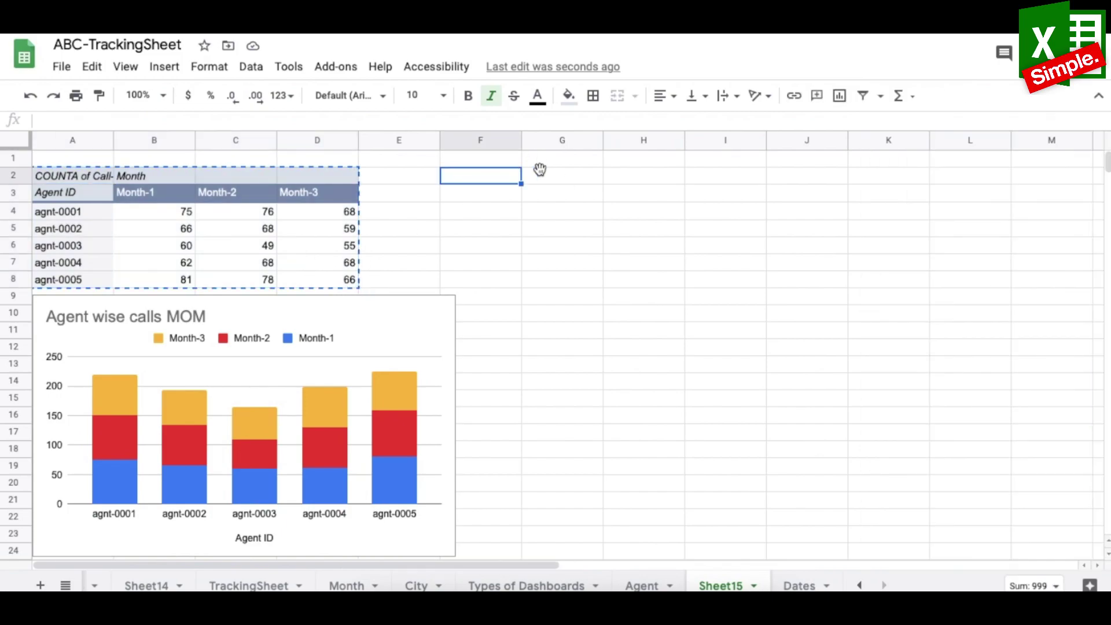
left_click(565, 177)
key("ctrl+v")
left_click(579, 229)
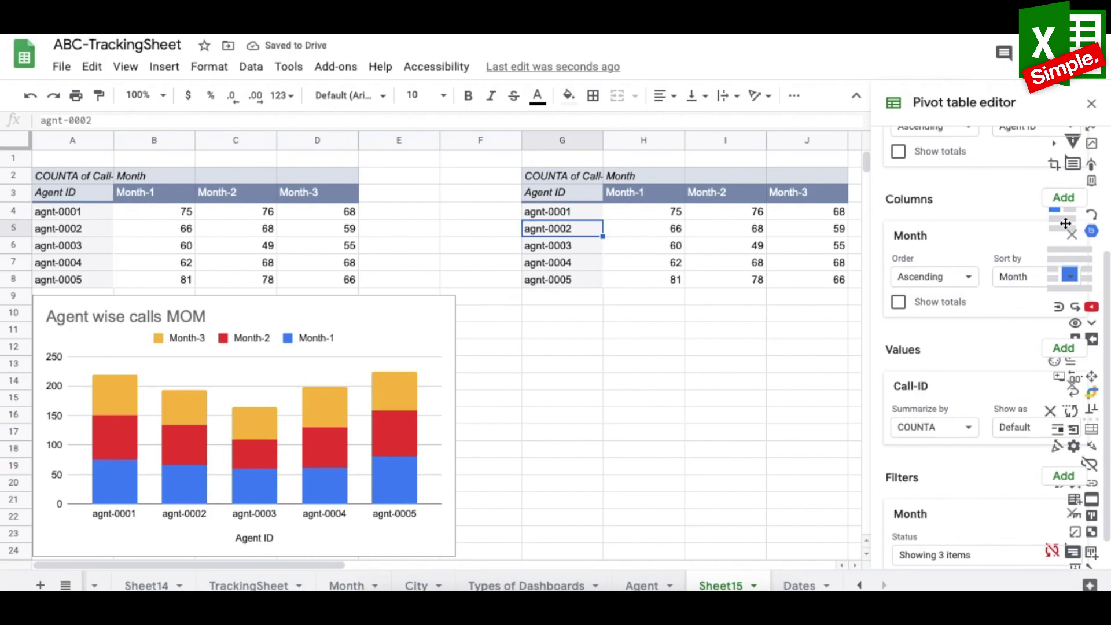
- Replace the duplicate pivot table's Month column field with Type of call and hide its totals
left_click(1071, 233)
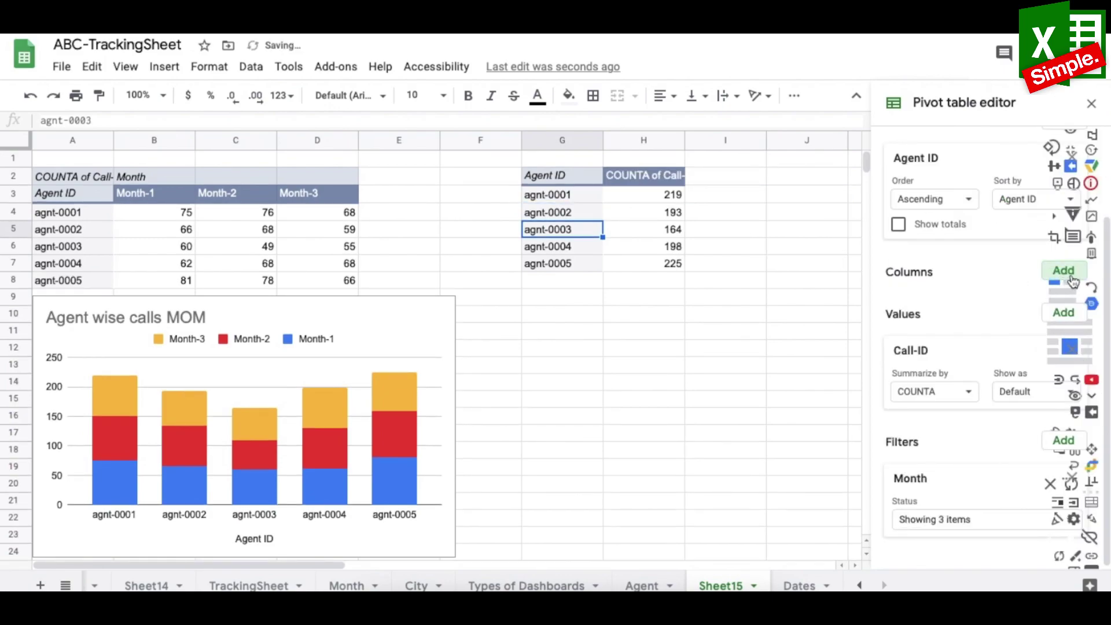
left_click(1070, 276)
left_click(1069, 453)
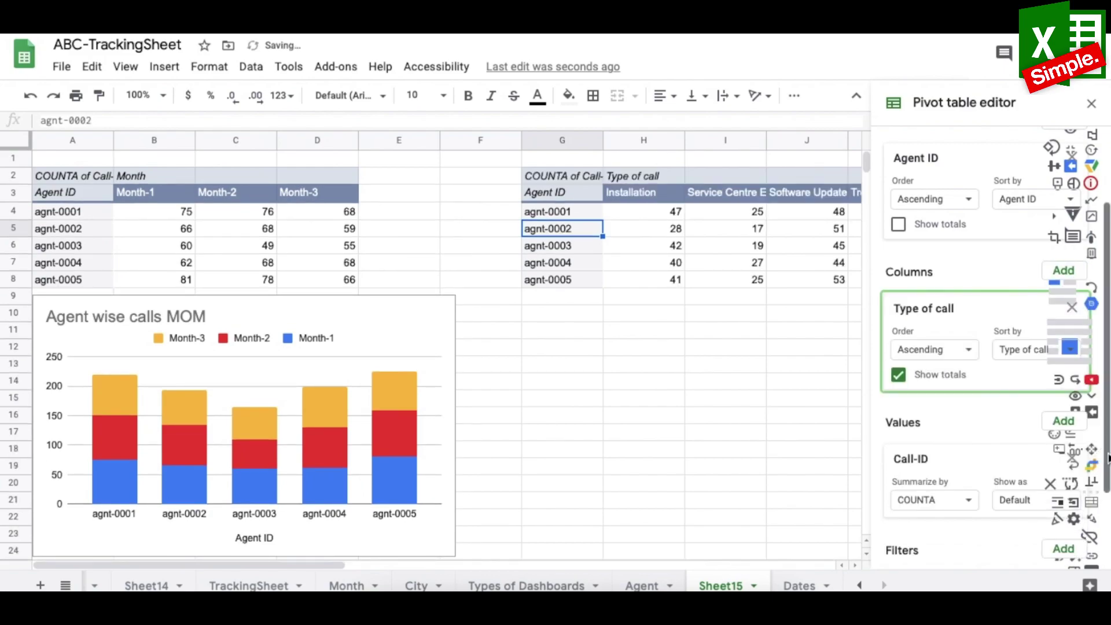
left_click(793, 327)
left_click(879, 229)
left_click(896, 375)
left_click(717, 399)
- Insert a chart from the agent-by-call-type pivot range G3:L8
left_click(558, 192)
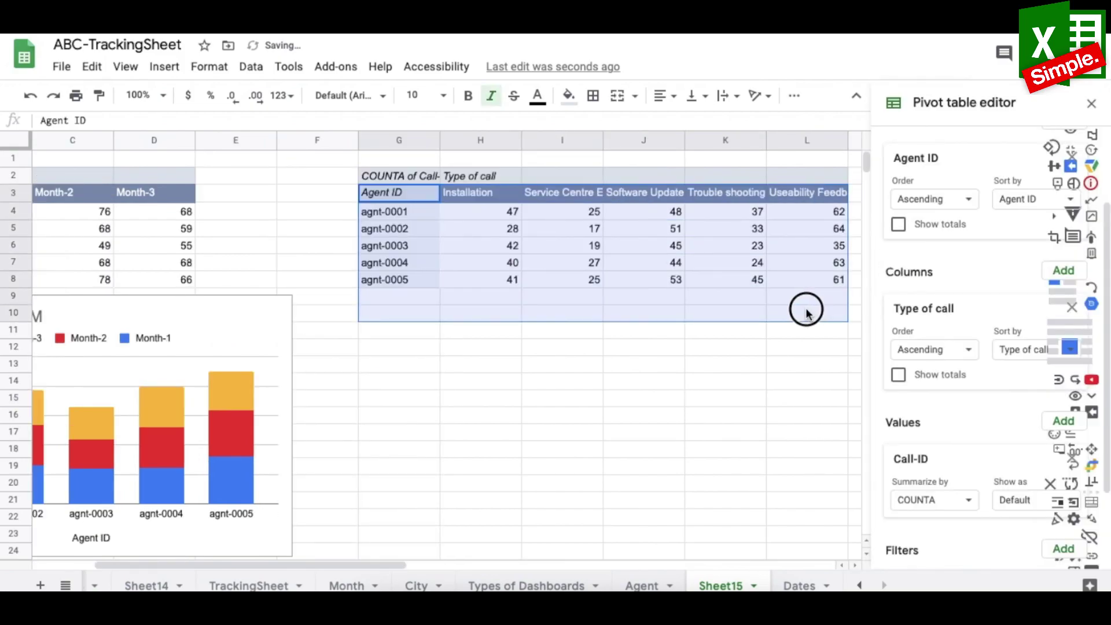
left_click_drag(924, 306, 372, 280)
scroll(370, 278, "left", 5)
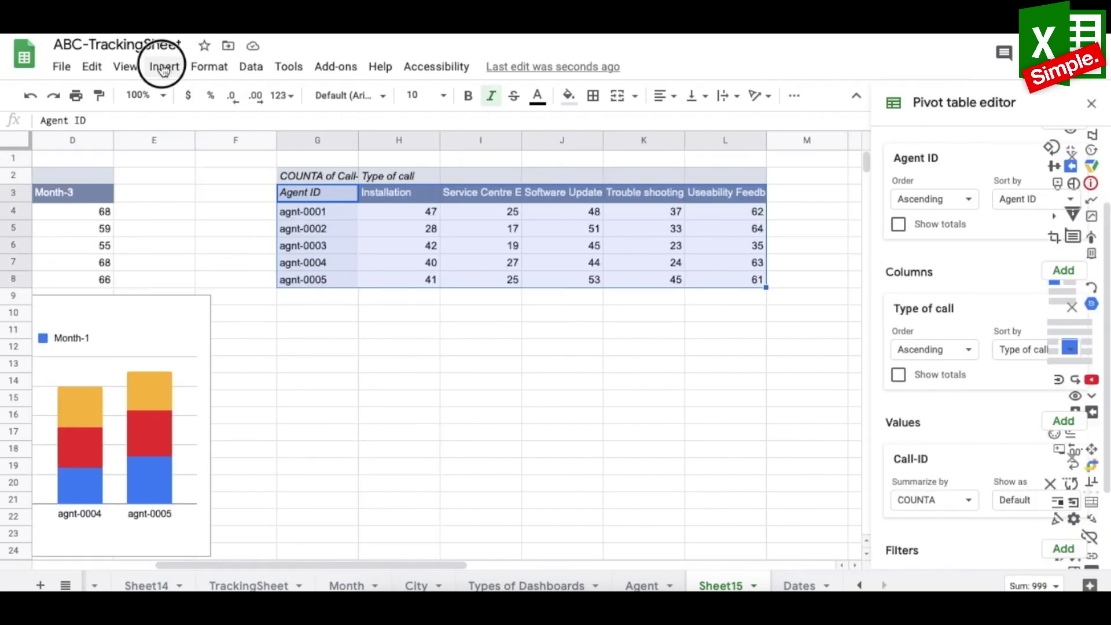
left_click(165, 66)
left_click(209, 291)
- Widen the chart, title it "Agent wise type of calls in Q1" with the legend at the bottom, and place it beneath its pivot table
left_click_drag(540, 346, 847, 399)
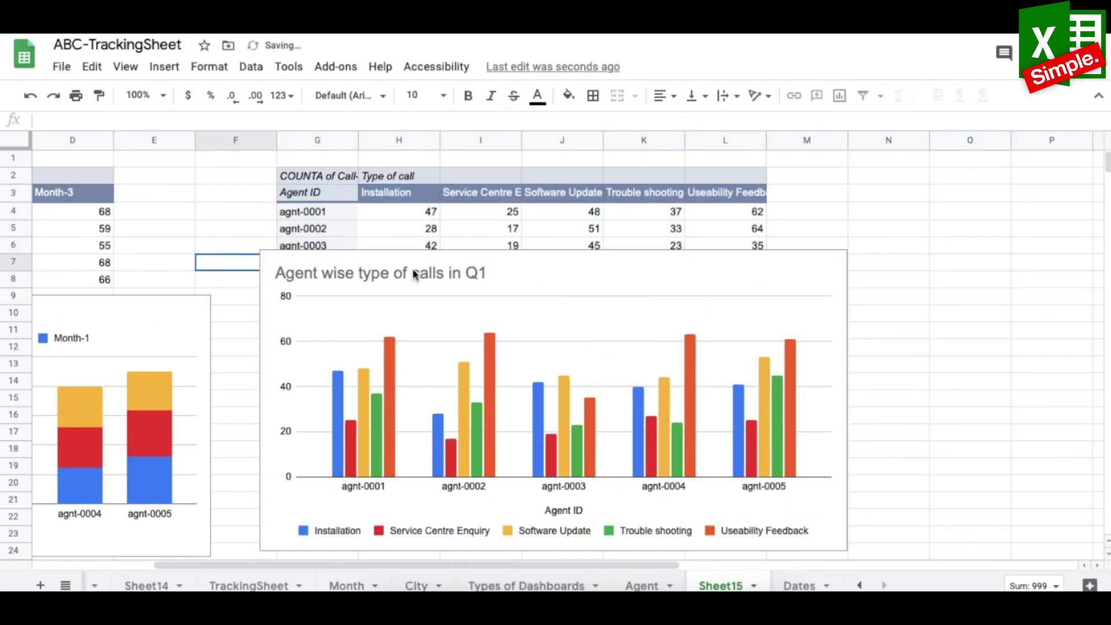
left_click(615, 270)
left_click_drag(613, 260, 610, 307)
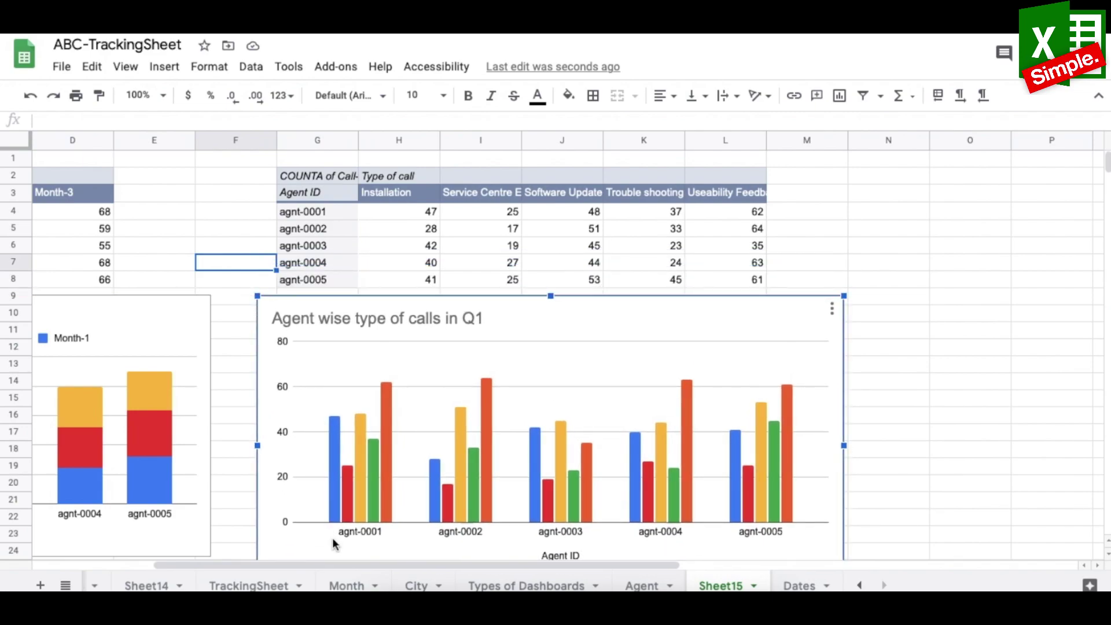
- Copy the Agent wise calls MOM chart from Sheet15 and paste it under the AGENT VIEW heading in Sheet13
left_click_drag(346, 563, 144, 563)
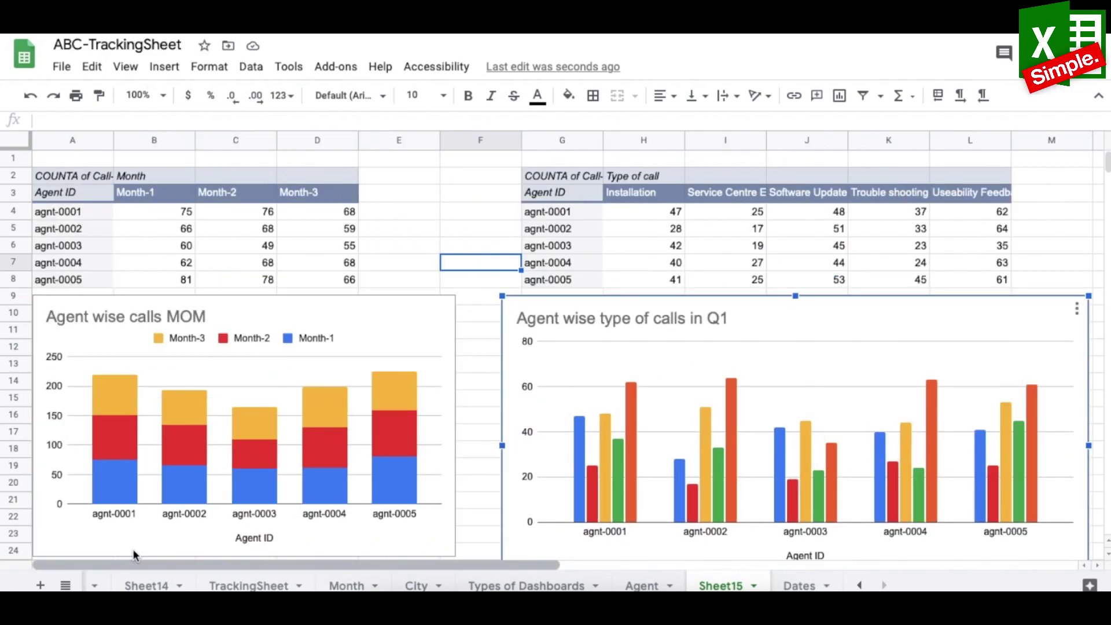
left_click(414, 336)
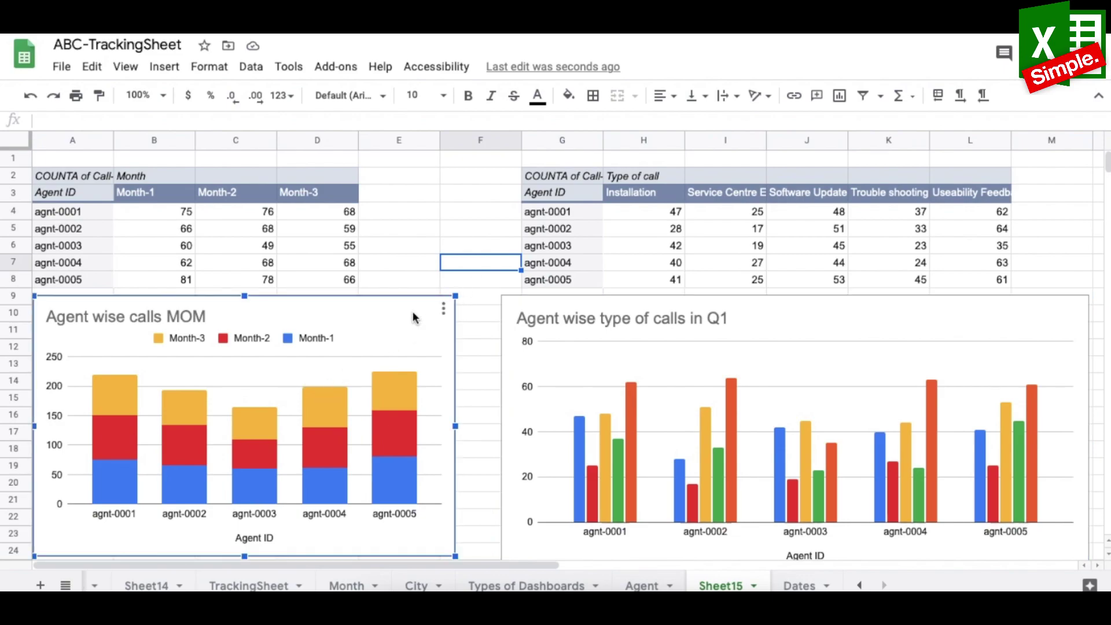
left_click(441, 307)
left_click(380, 438)
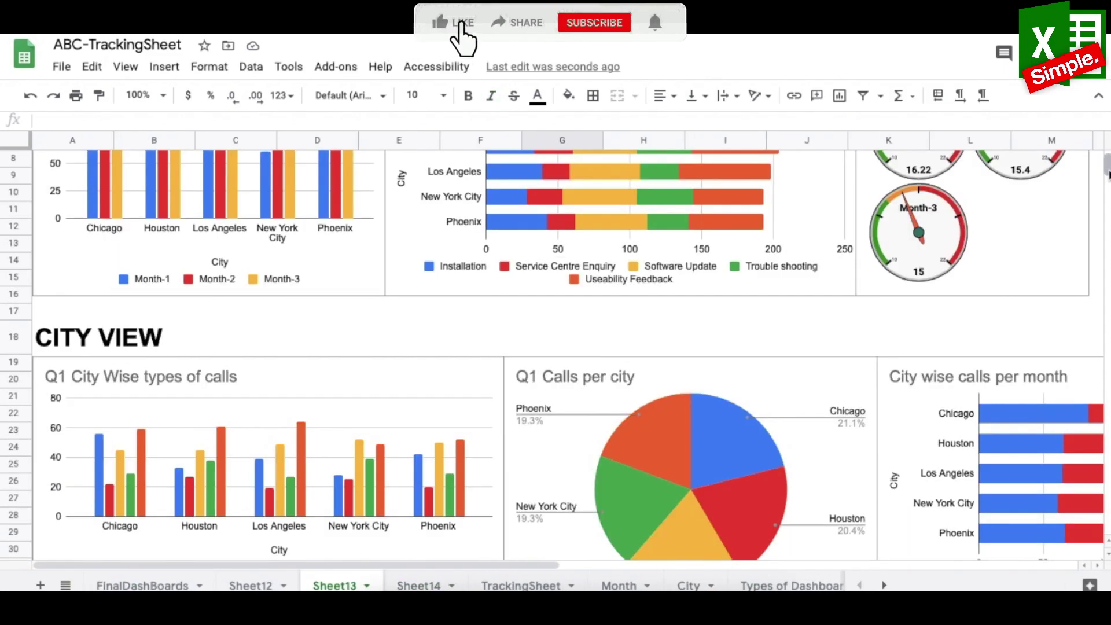
scroll(555, 347, "up", 3)
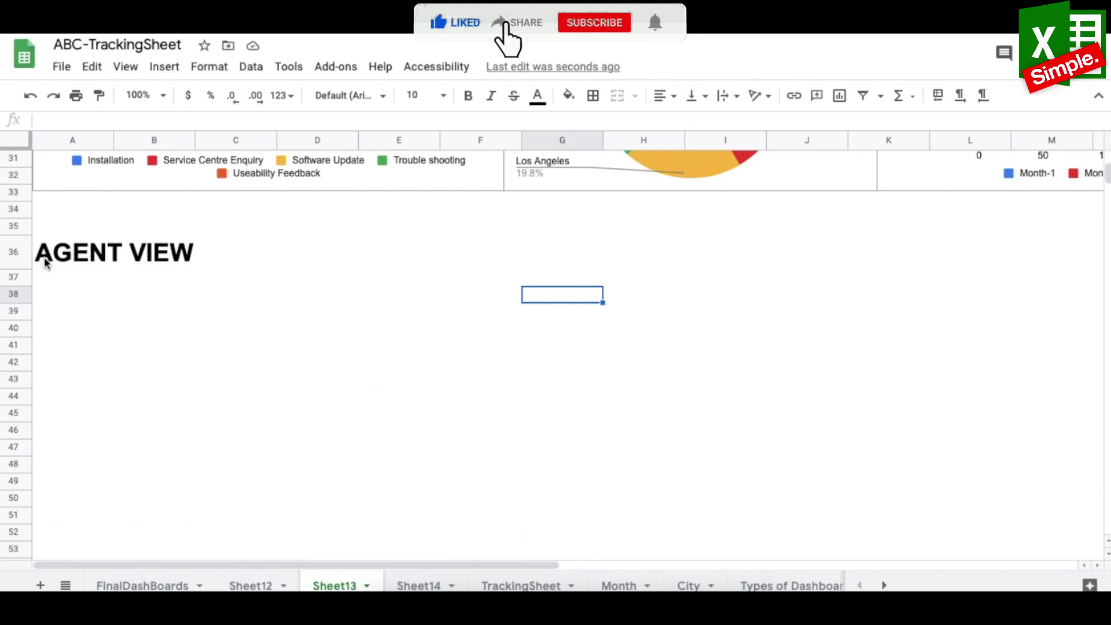
left_click(53, 286)
key("ctrl+v")
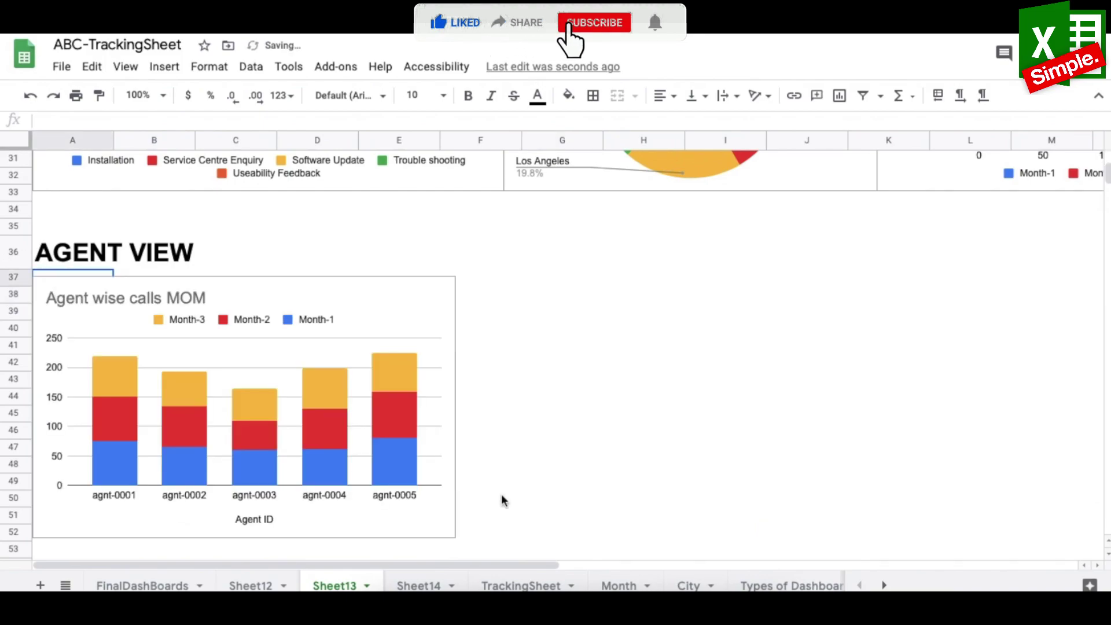
- Copy the Agent wise type of calls in Q1 chart from Sheet15 and paste it beside the calls MOM chart in Sheet13
left_click(884, 585)
left_click(724, 585)
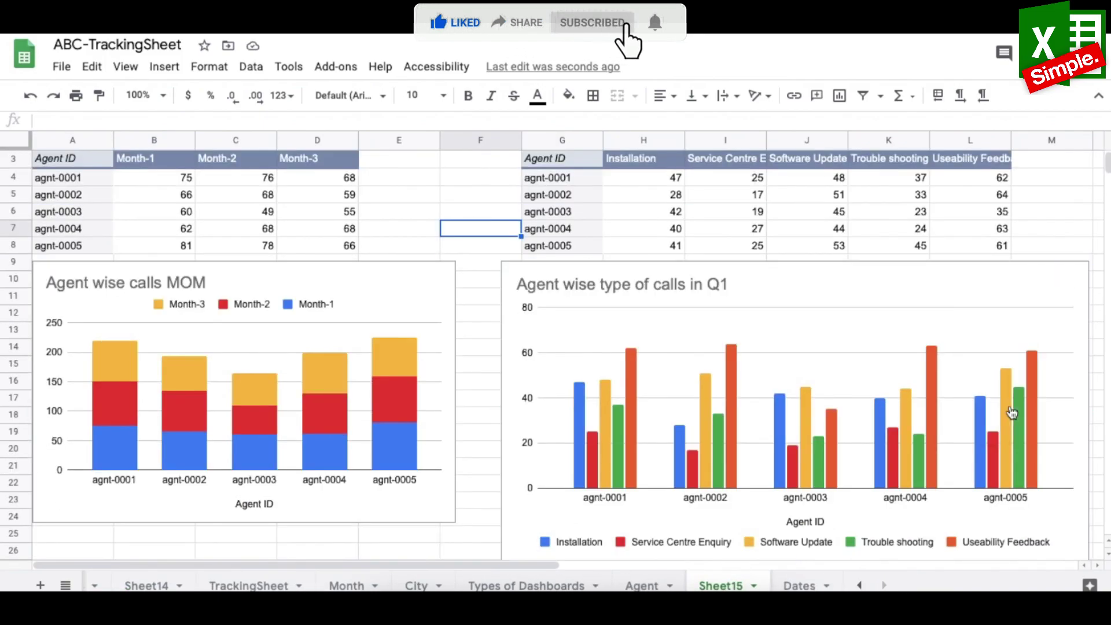
scroll(462, 585, "left", 3)
left_click(238, 585)
left_click(340, 585)
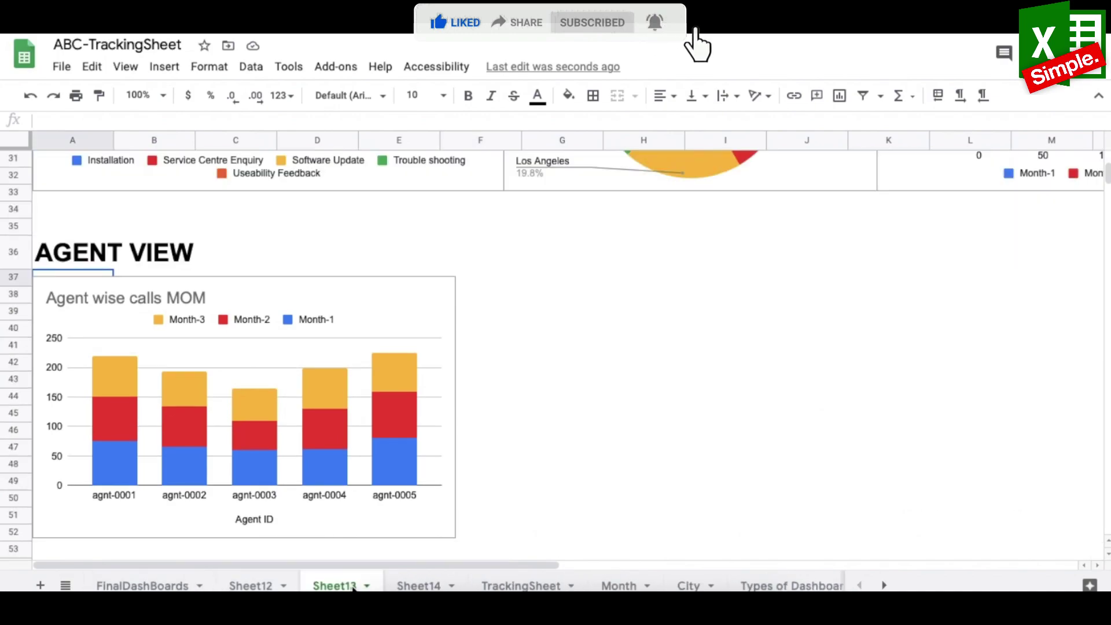
left_click(499, 283)
key("ctrl+v")
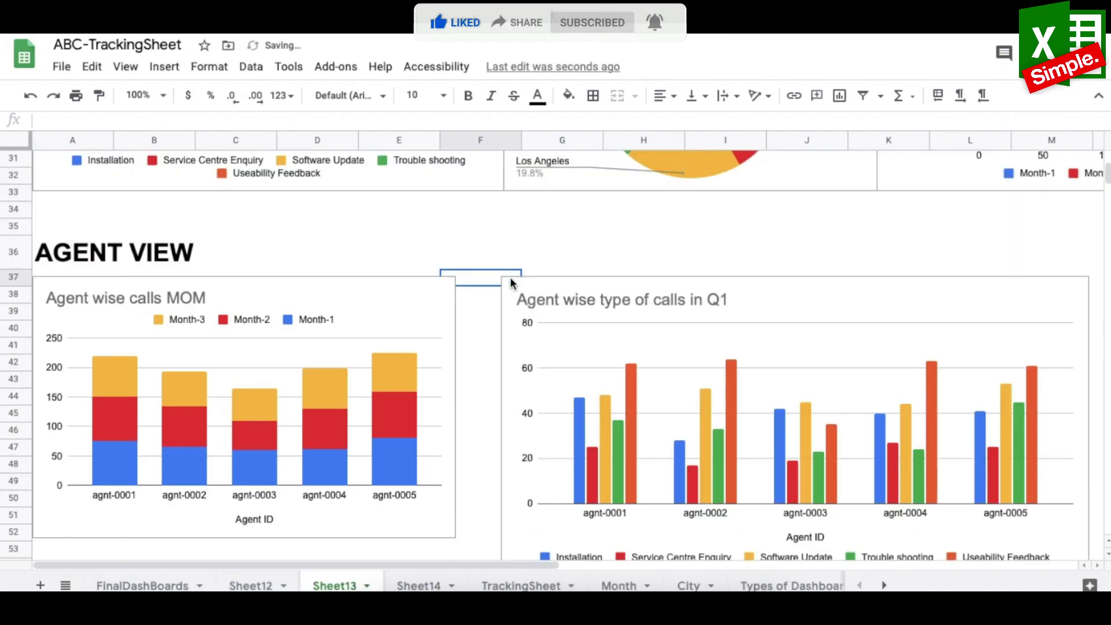
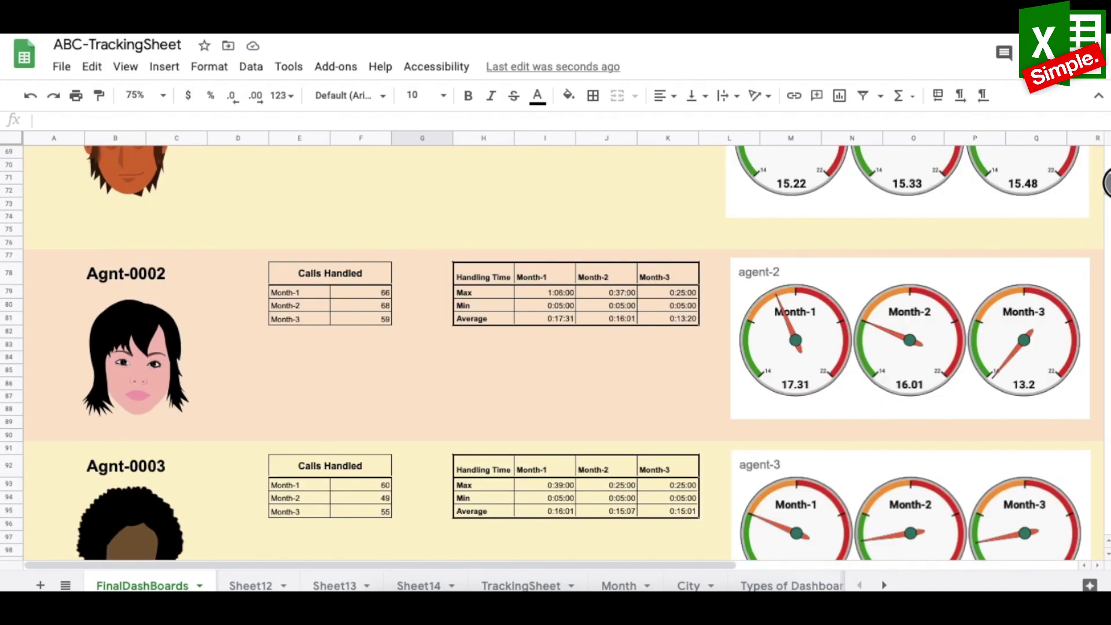
- Enter the heading AGENT WISE AVERAGE HANDLING TIME in cell A54 of Sheet13, below the AGENT VIEW charts
scroll(1104, 182, "up", 5)
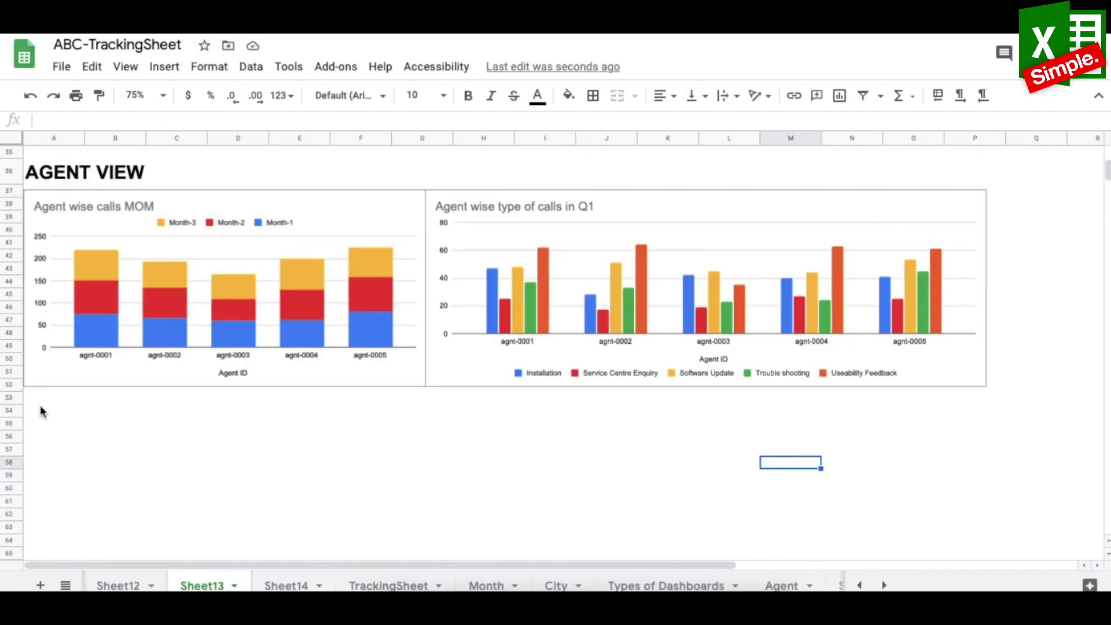
left_click(41, 410)
type("AGENT WUS")
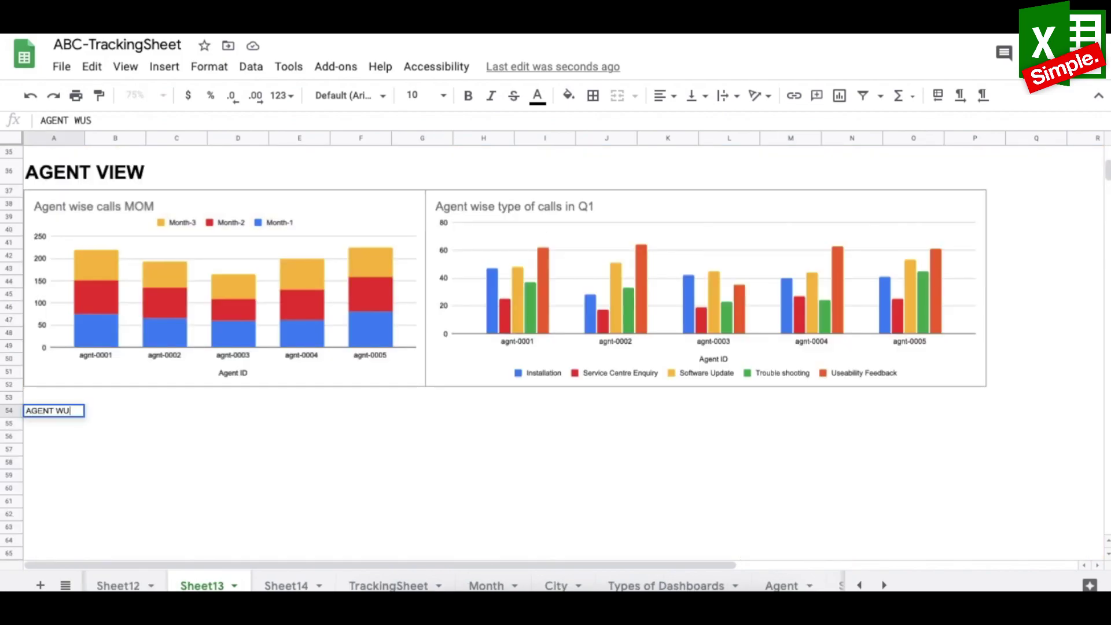
key("BackSpace")
type("ISE A")
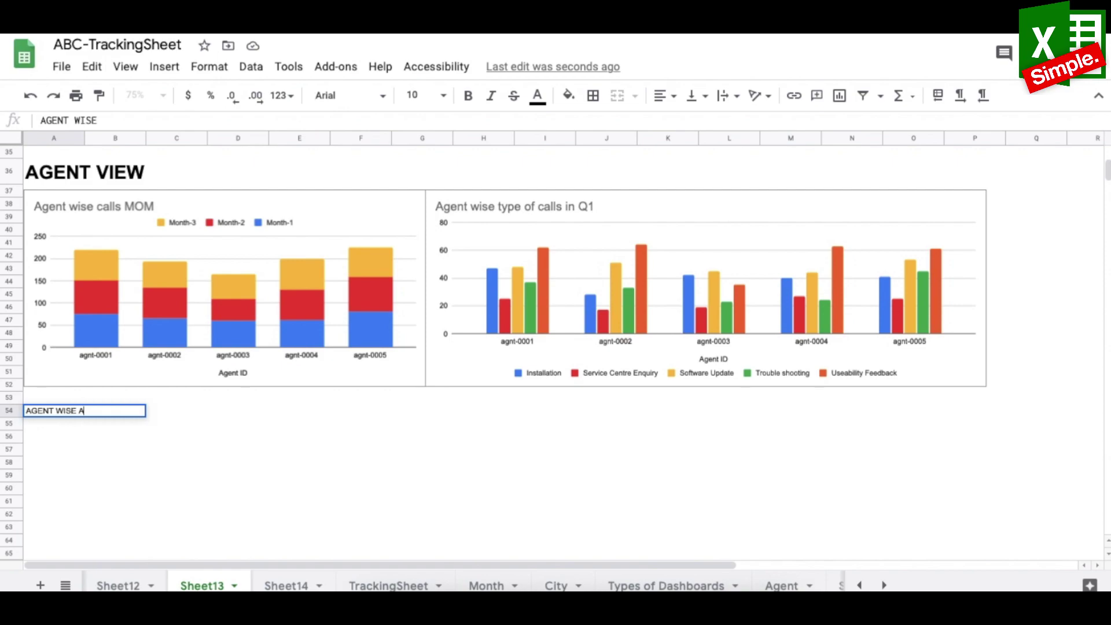
type("VERAGE HANDLING TIME")
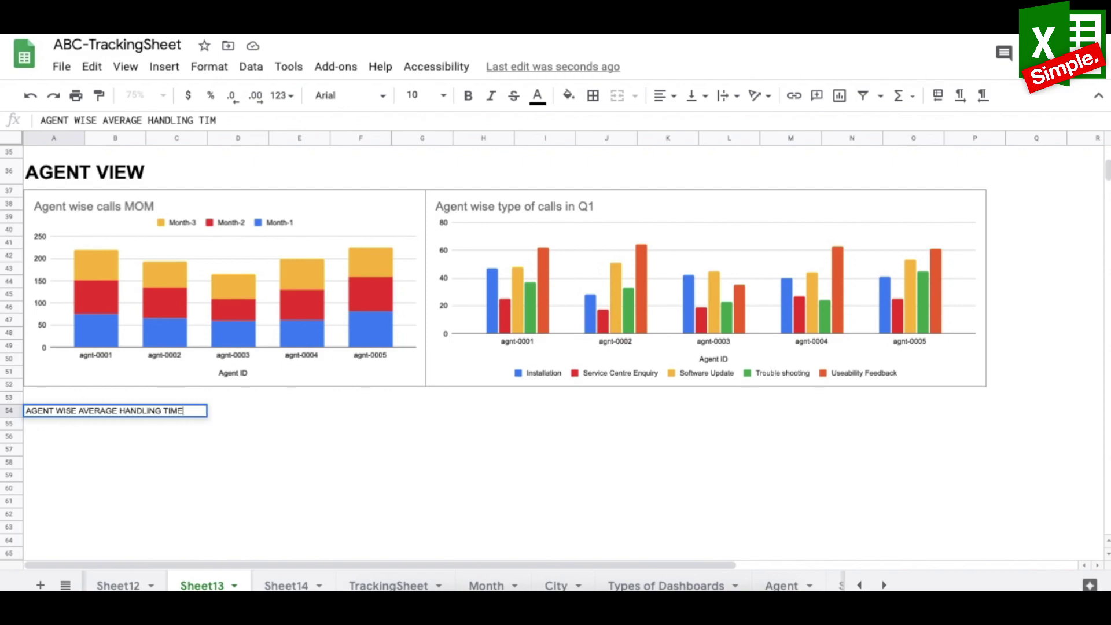
key("Return")
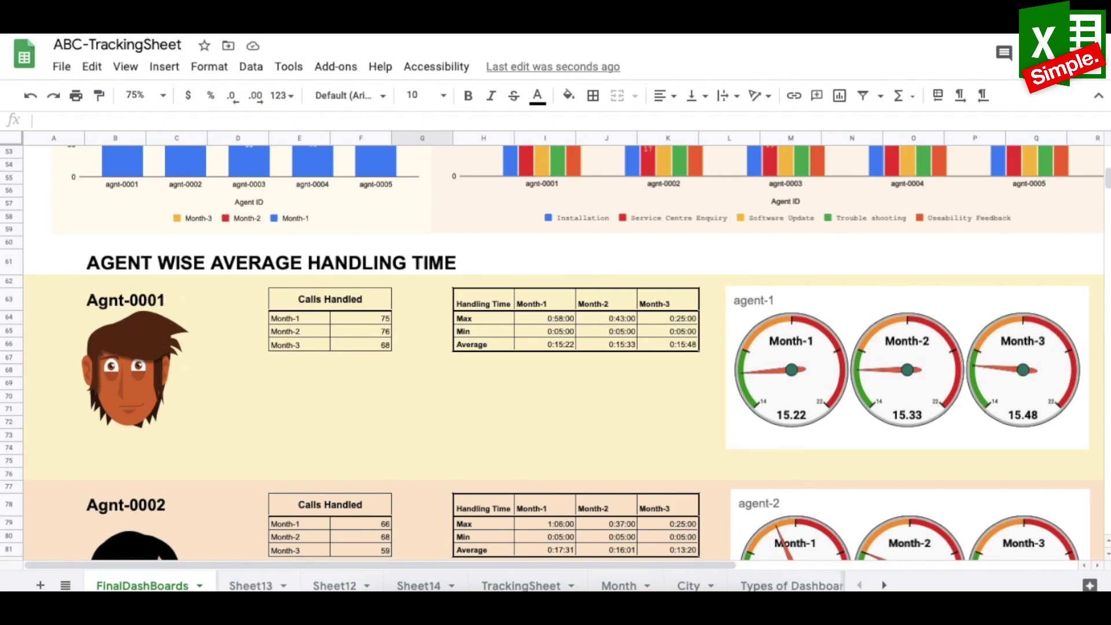
- Search Google images for "face png" and insert the brown-haired cartoon face over the cells in Sheet13
left_click(250, 585)
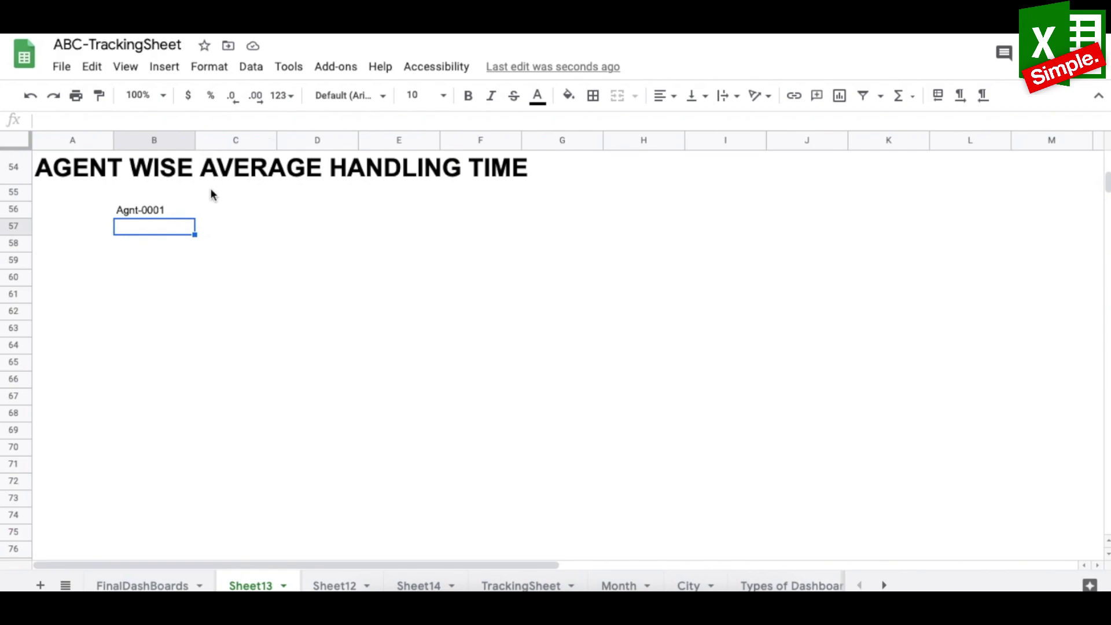
left_click(164, 67)
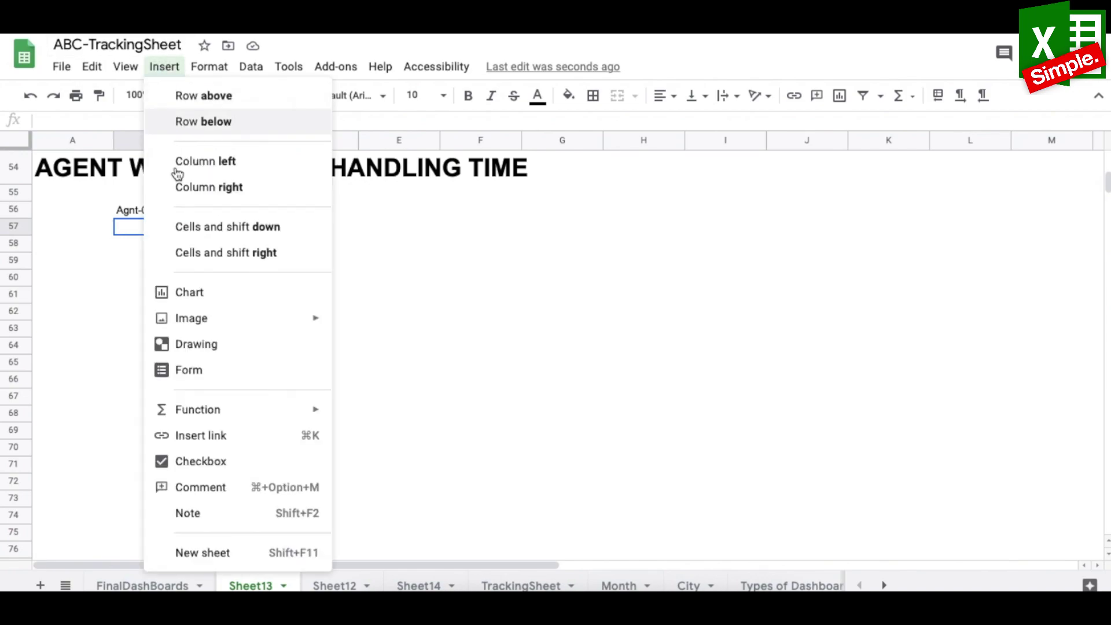
mouse_move(223, 323)
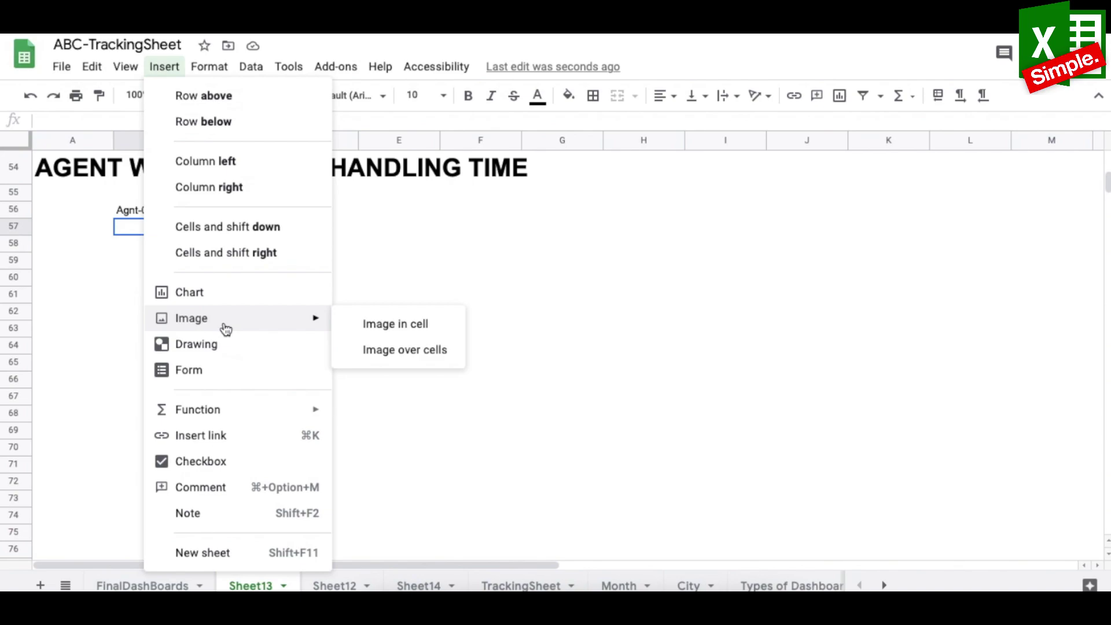
left_click(389, 353)
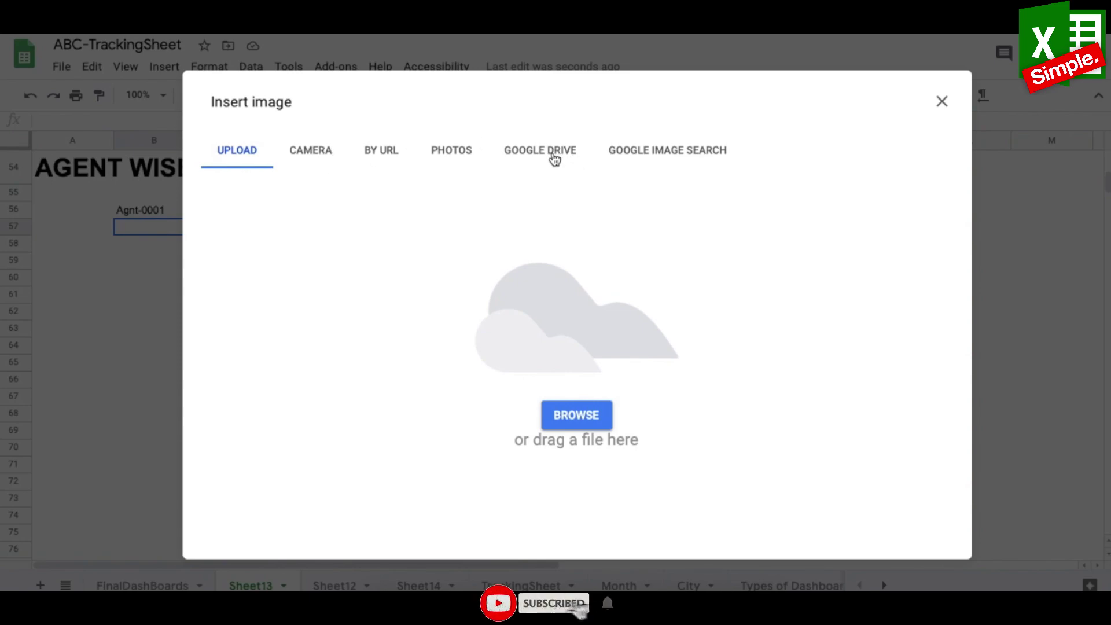
left_click(677, 151)
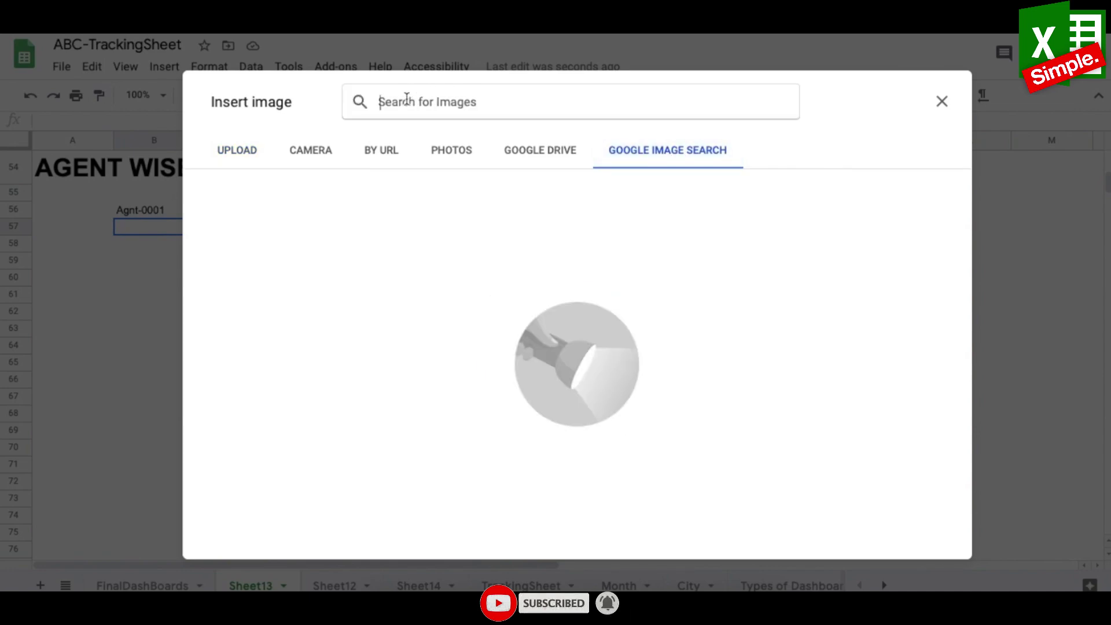
type("face png")
key("Return")
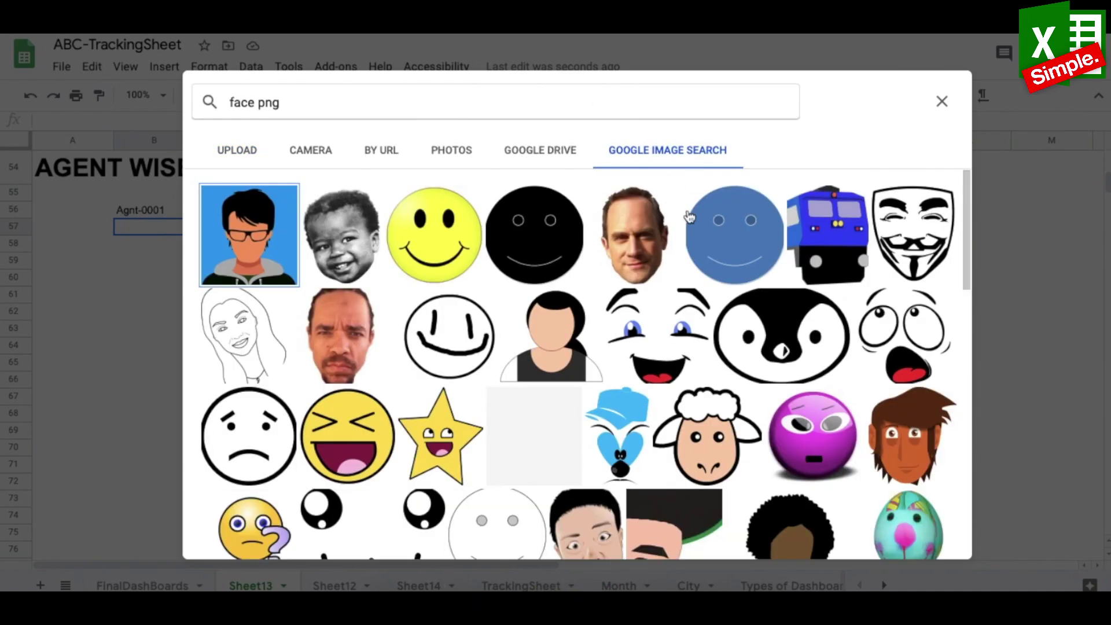
double_click(913, 434)
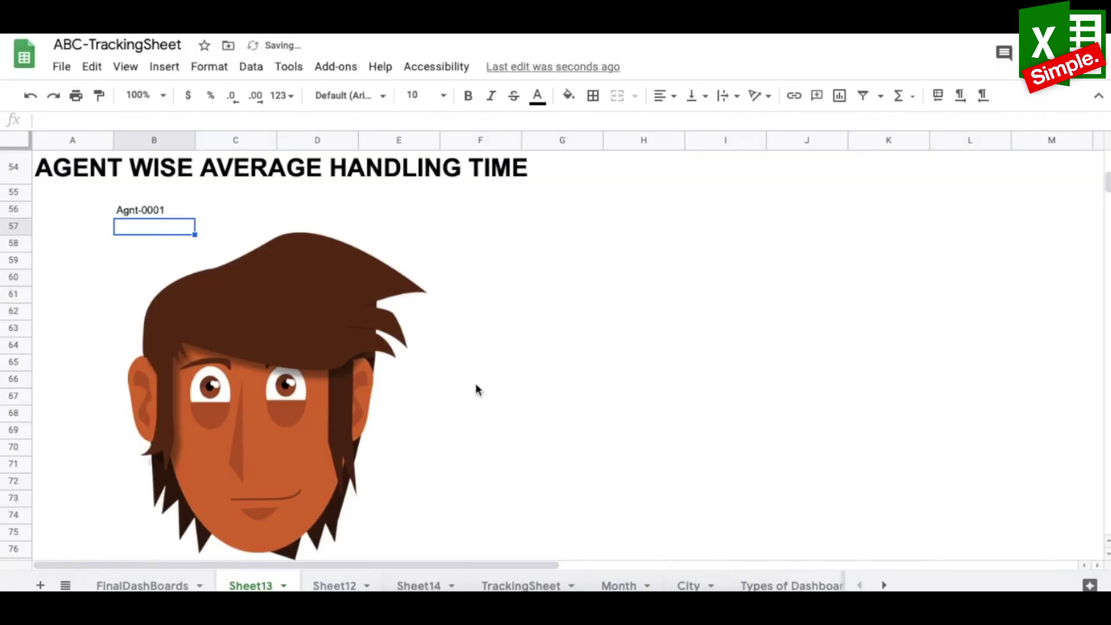
- Shrink the face image to about half its size and place it beneath the Agnt-0001 label
left_click(350, 347)
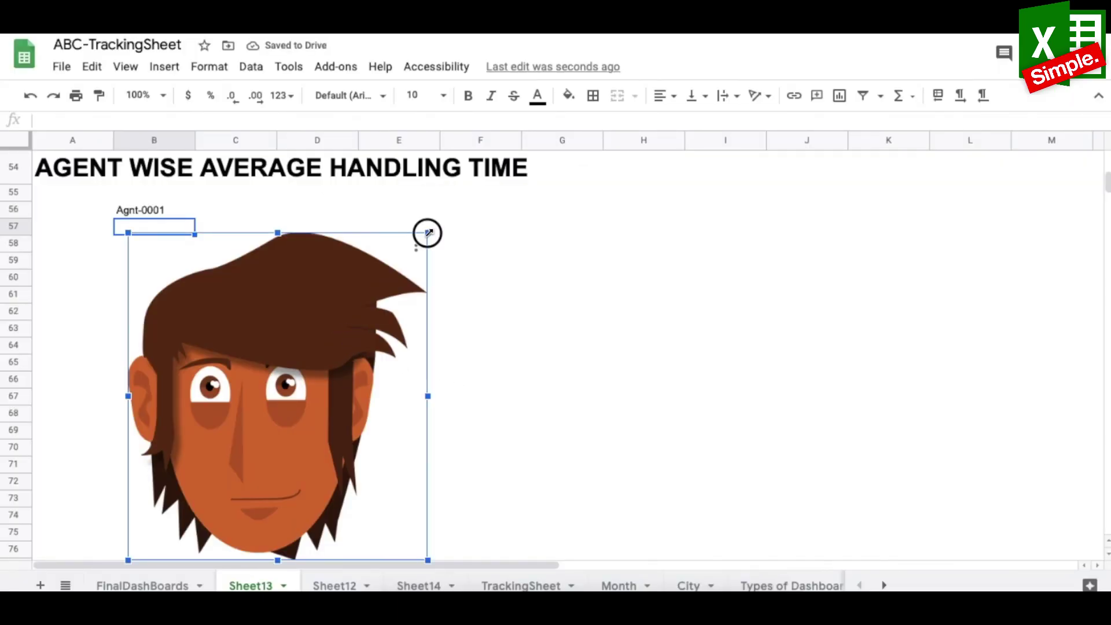
left_click_drag(428, 233, 278, 396)
left_click_drag(198, 483, 154, 302)
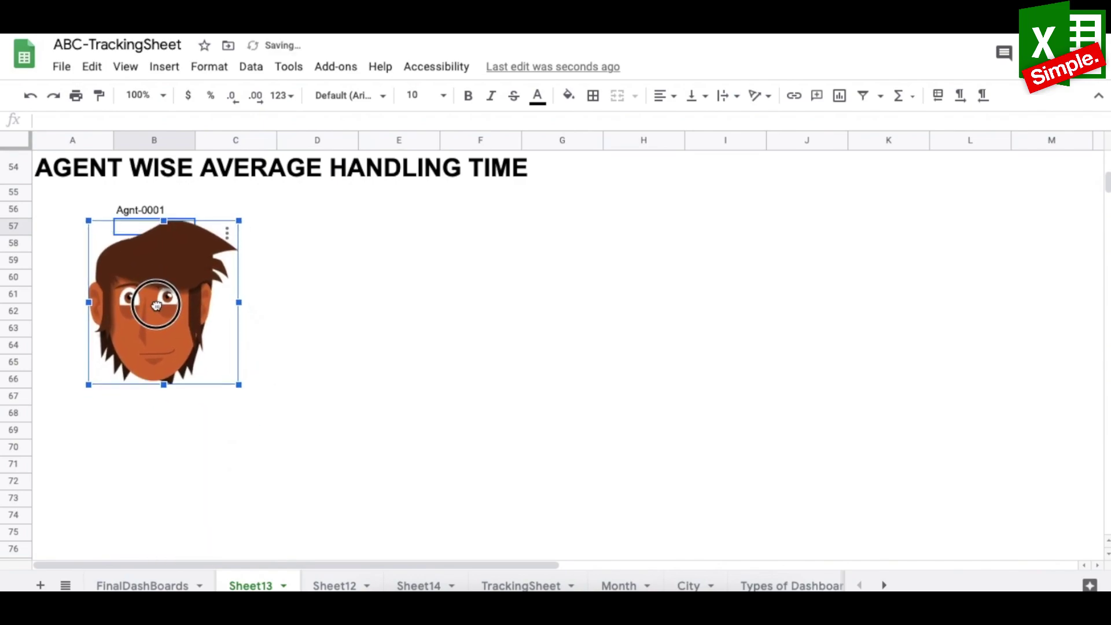
left_click(399, 379)
- Enter Calls Handled in D57 with Month-1, Month-2 and Month-3 listed below it in D58:D60
left_click(294, 205)
key("Down")
type("Calls Handled")
key("Return")
type("Month-1")
key("Return")
type("Month-2")
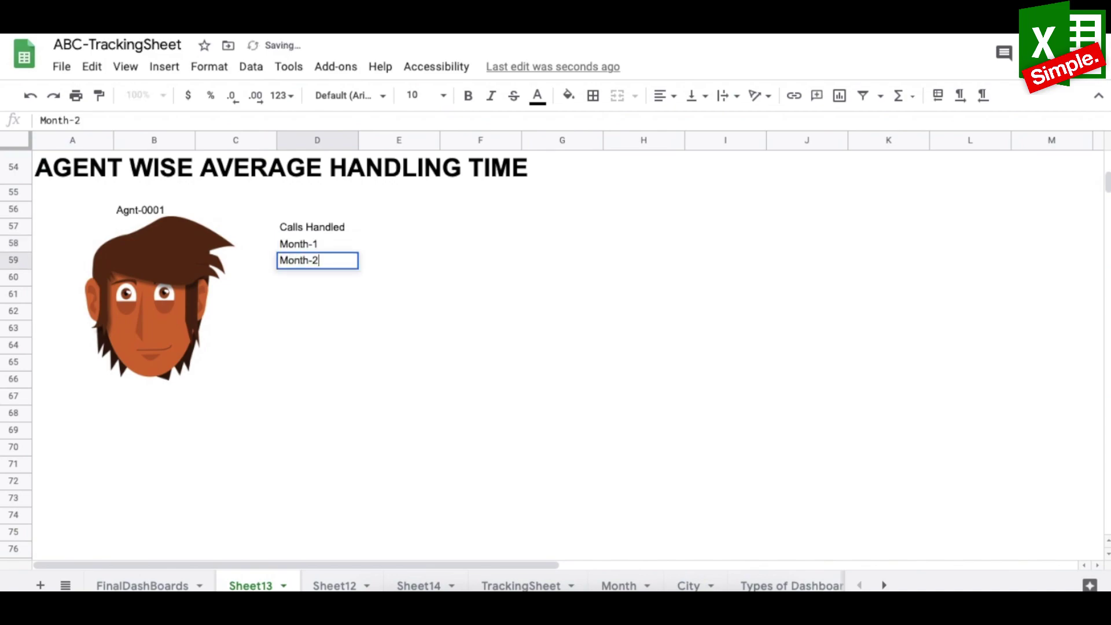
key("Return")
type("Month-3")
left_click(399, 244)
- Begin a COUNTIFS formula in E58 that matches the TrackingSheet Month column J:J against D58
left_click(317, 243)
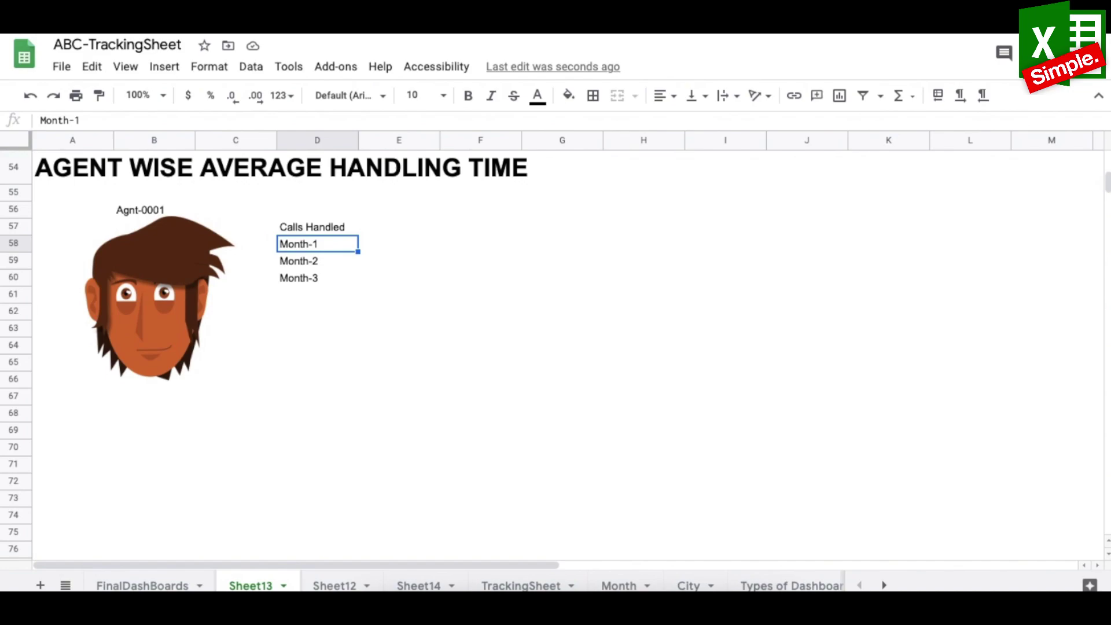
left_click(399, 244)
type("=")
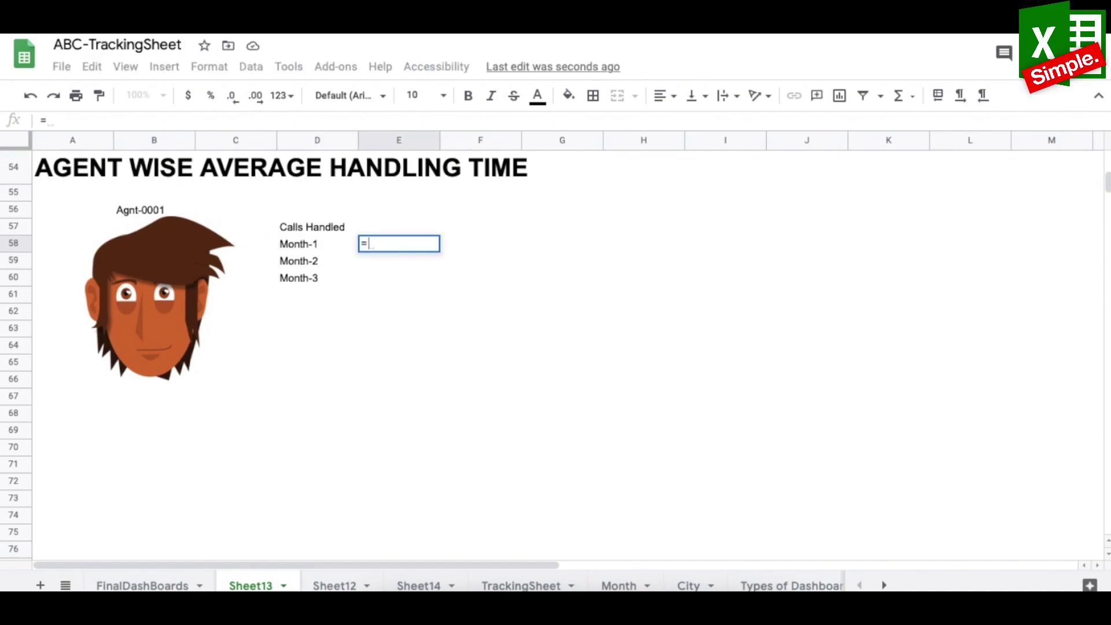
type("countifs(")
left_click(520, 585)
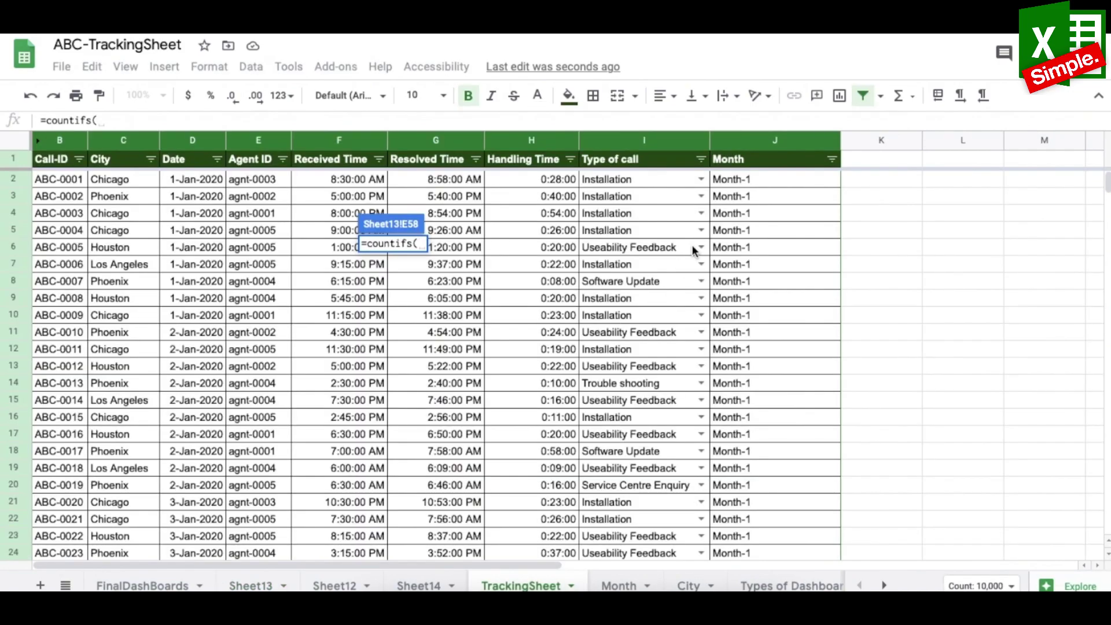
left_click(755, 139)
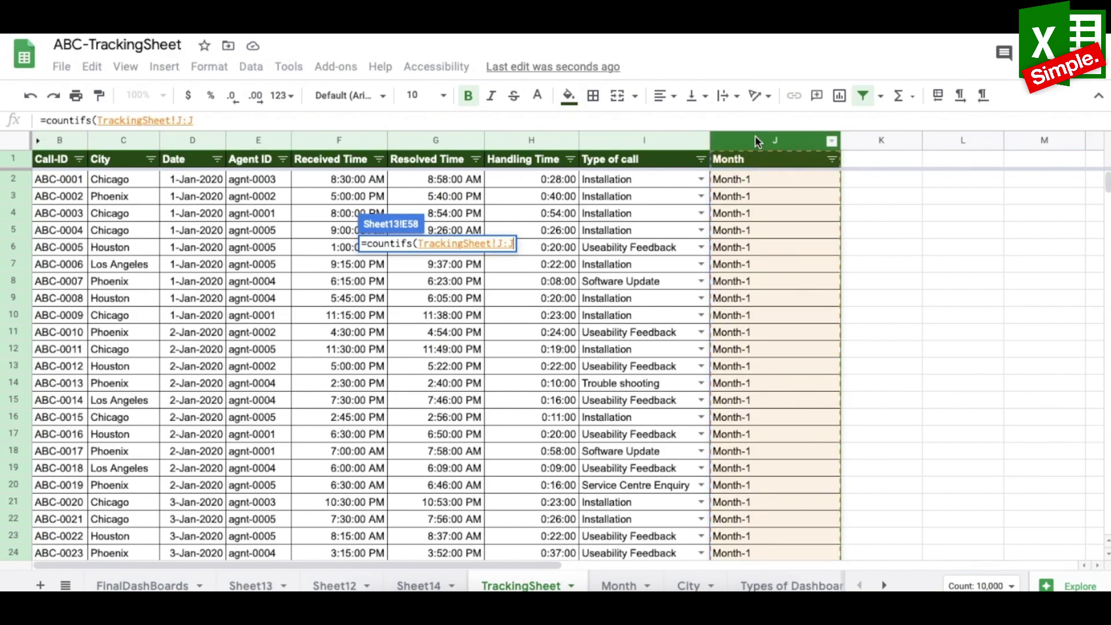
type(",")
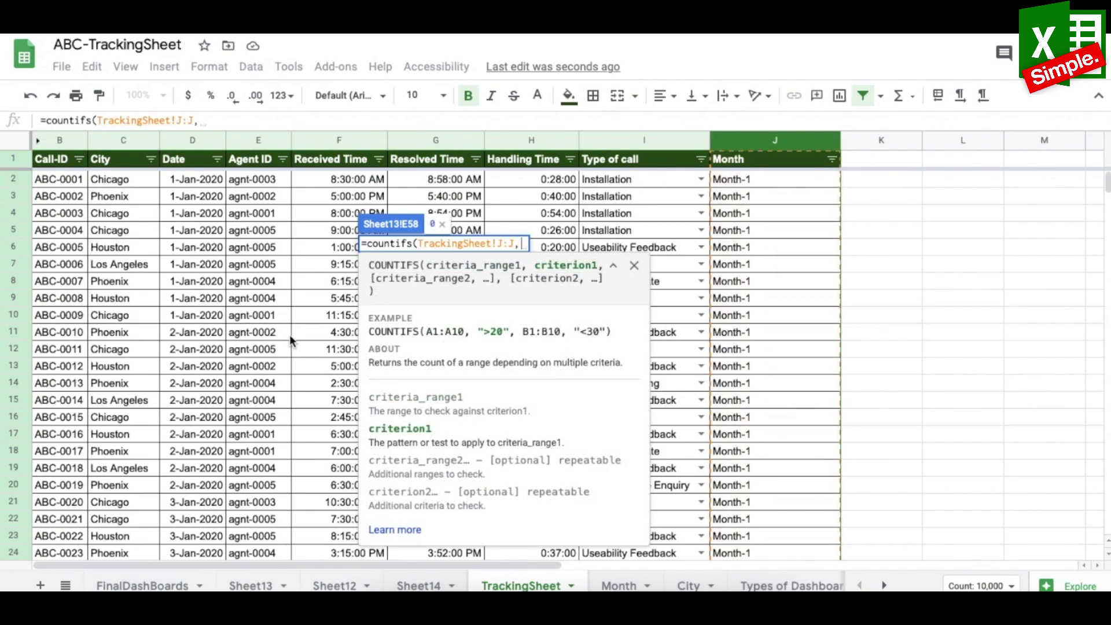
left_click(250, 585)
left_click(303, 243)
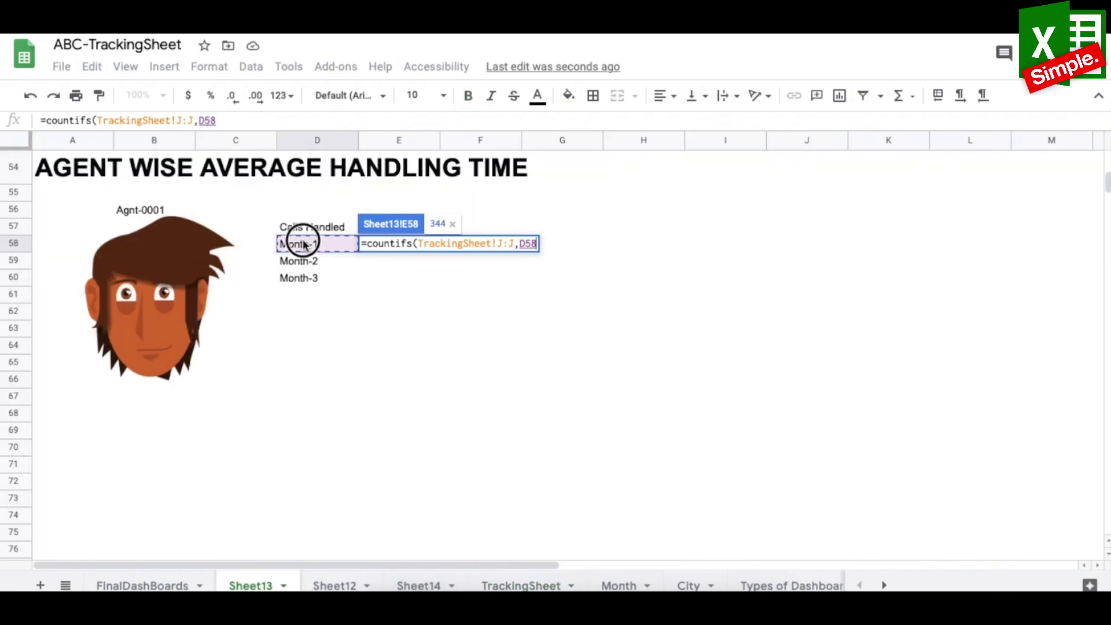
type(",")
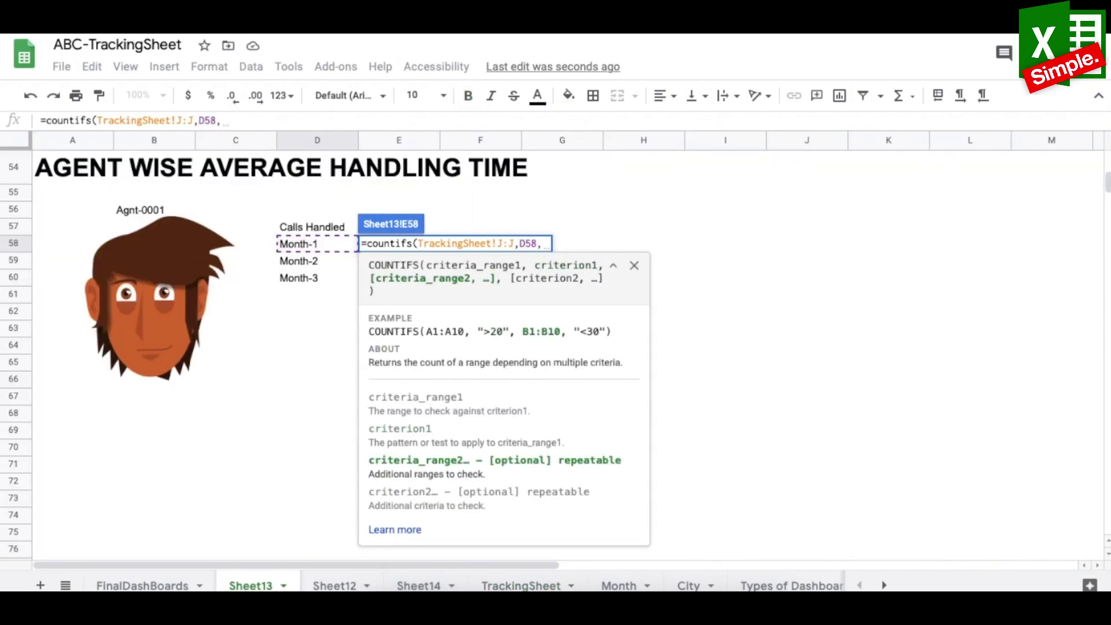
- Complete the COUNTIFS formula by matching the TrackingSheet Agent ID column E:E against the agent label in B56
left_click(495, 584)
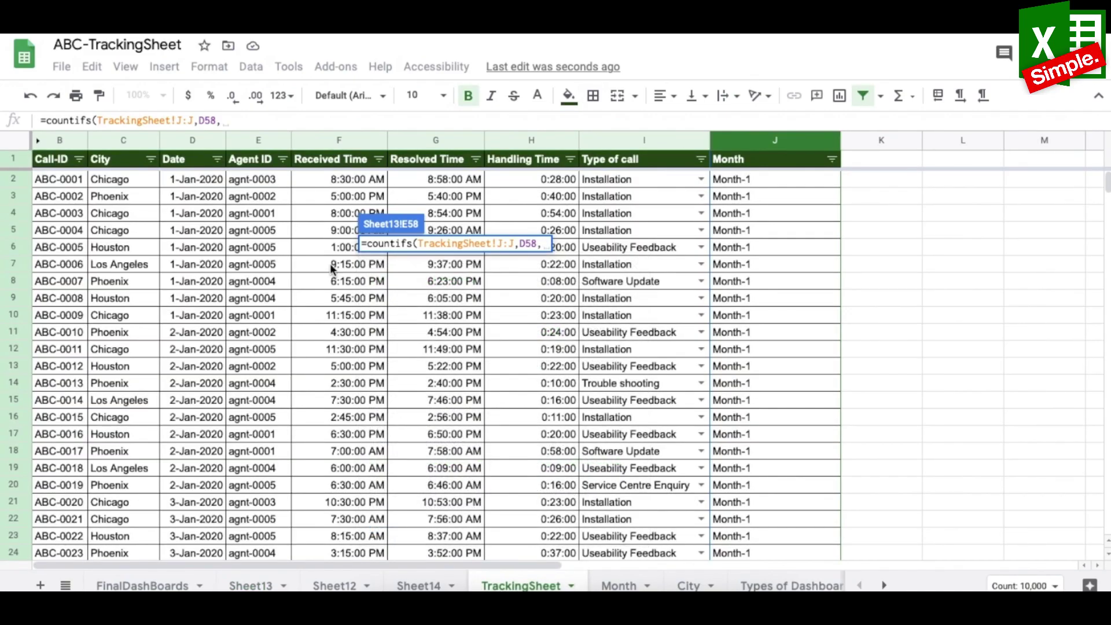
left_click(247, 139)
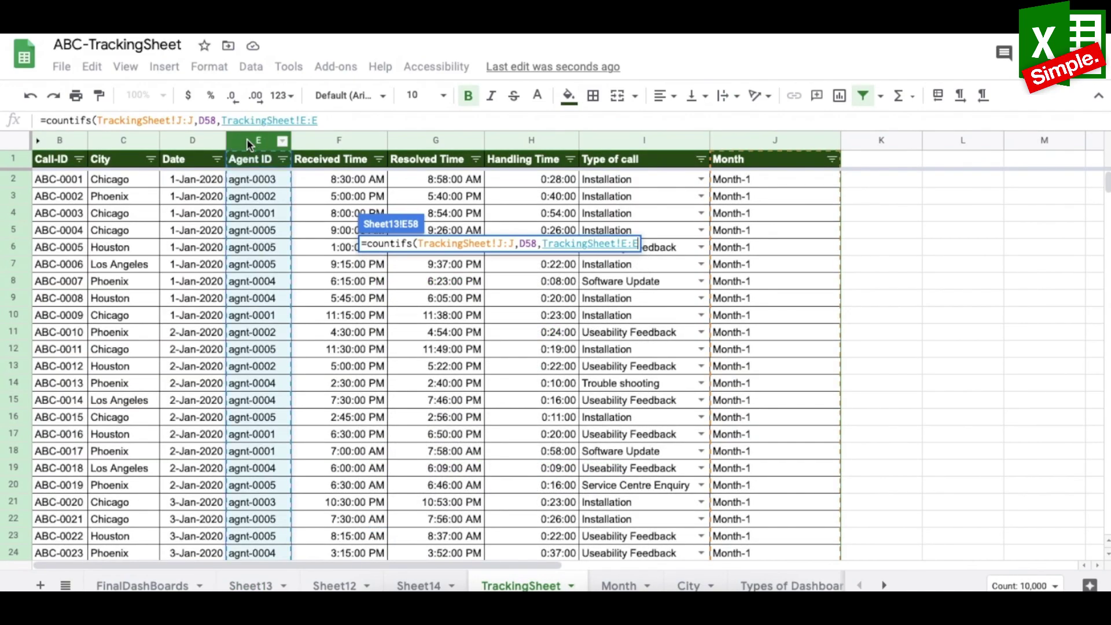
type(",")
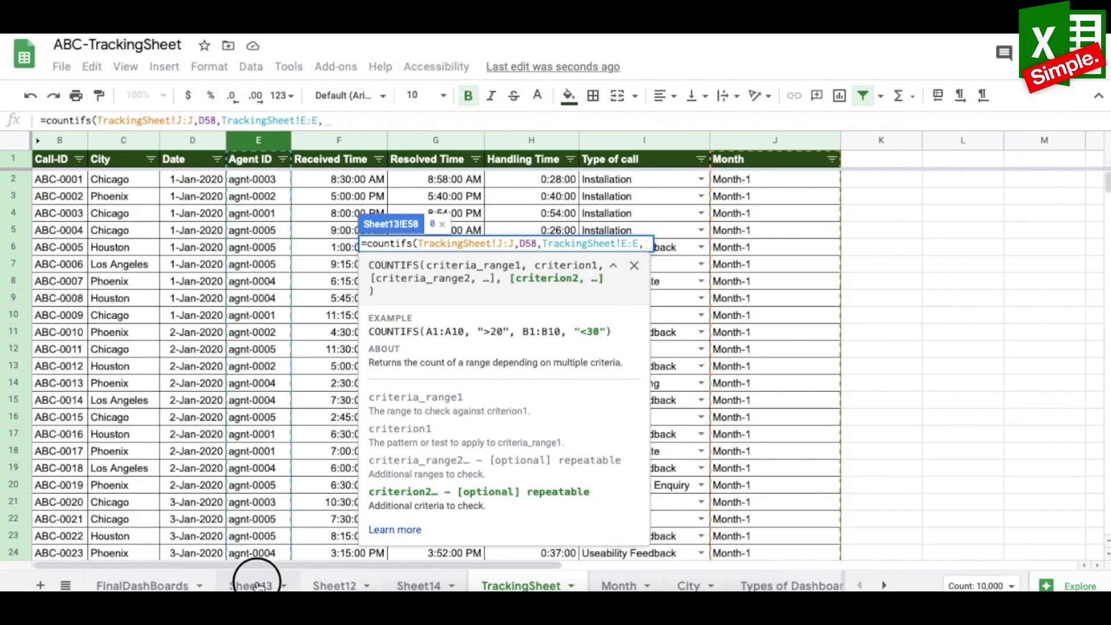
left_click(254, 584)
left_click(141, 209)
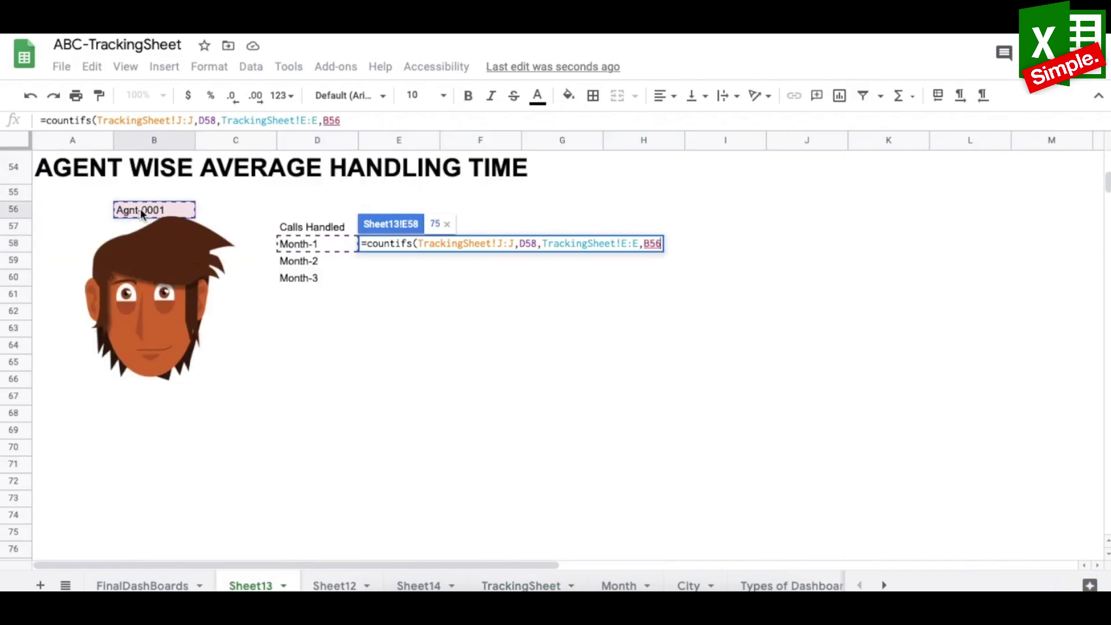
key("Return")
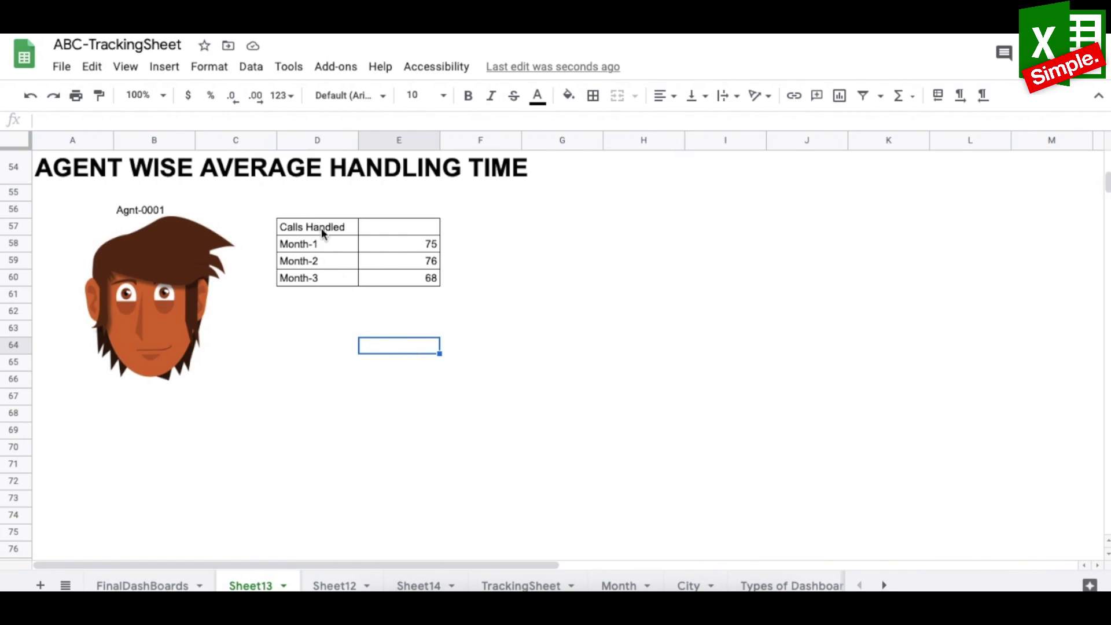
- Merge cells D57:E57 so the Calls Handled heading is centred across the table
left_click_drag(318, 226, 399, 227)
left_click(617, 96)
left_click(480, 430)
- Enter the column headings Month-1, Month-2 and Month-3 across H57:J57
left_click(643, 226)
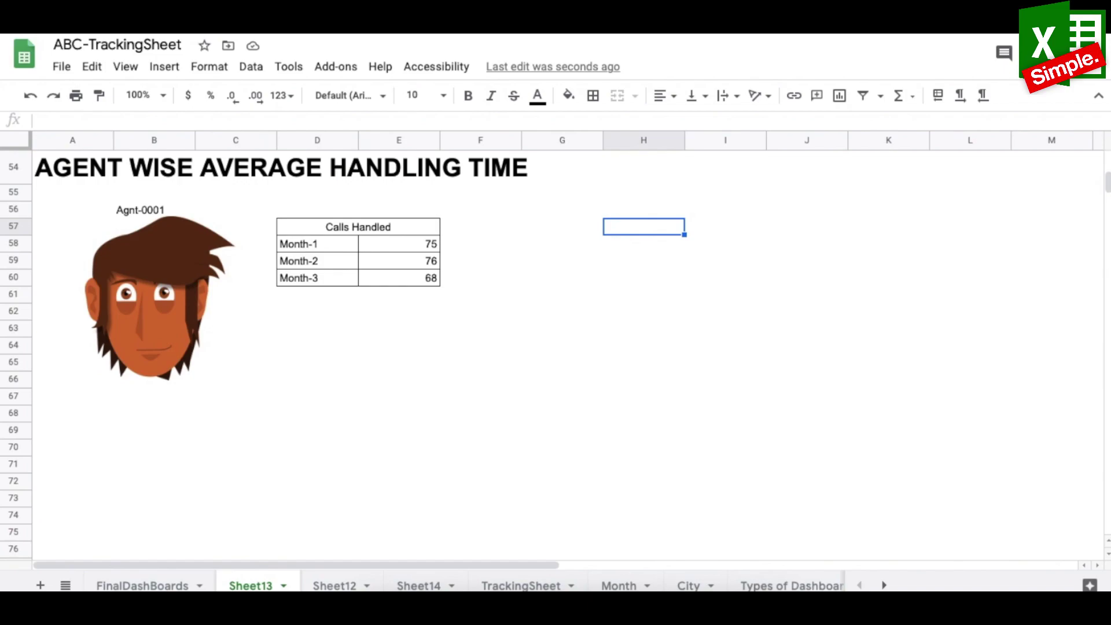
type("Month")
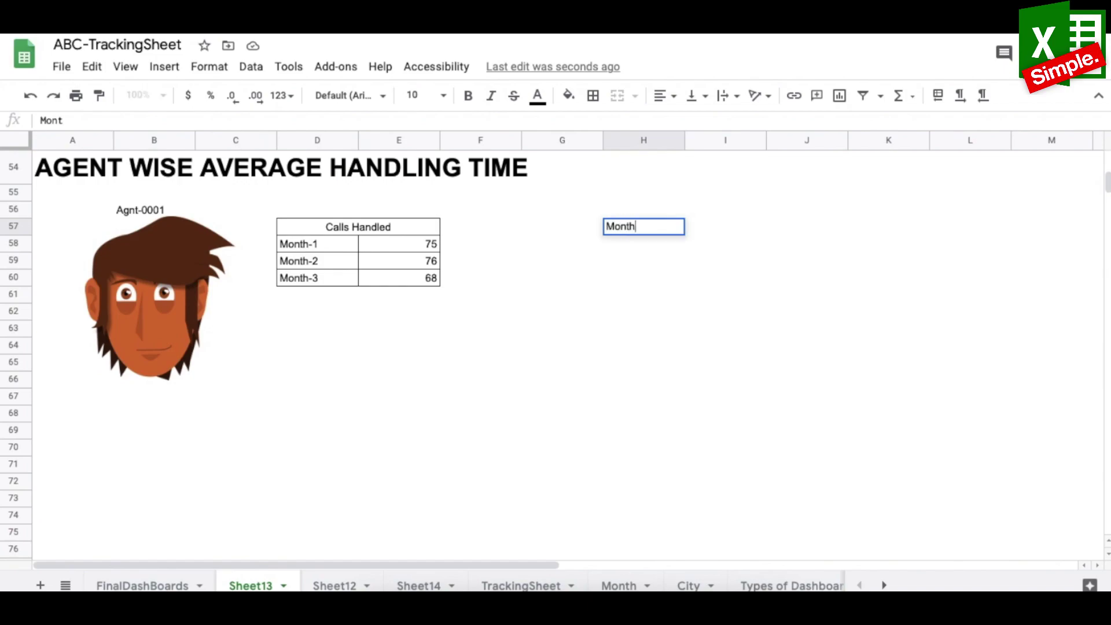
key("Return")
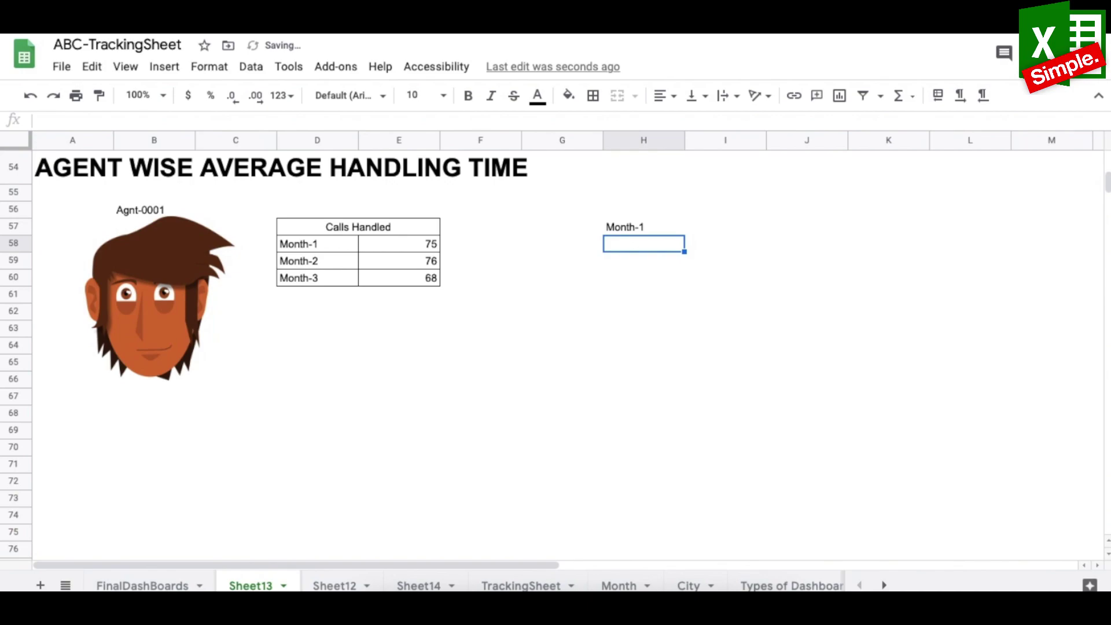
left_click(724, 226)
type("Month-")
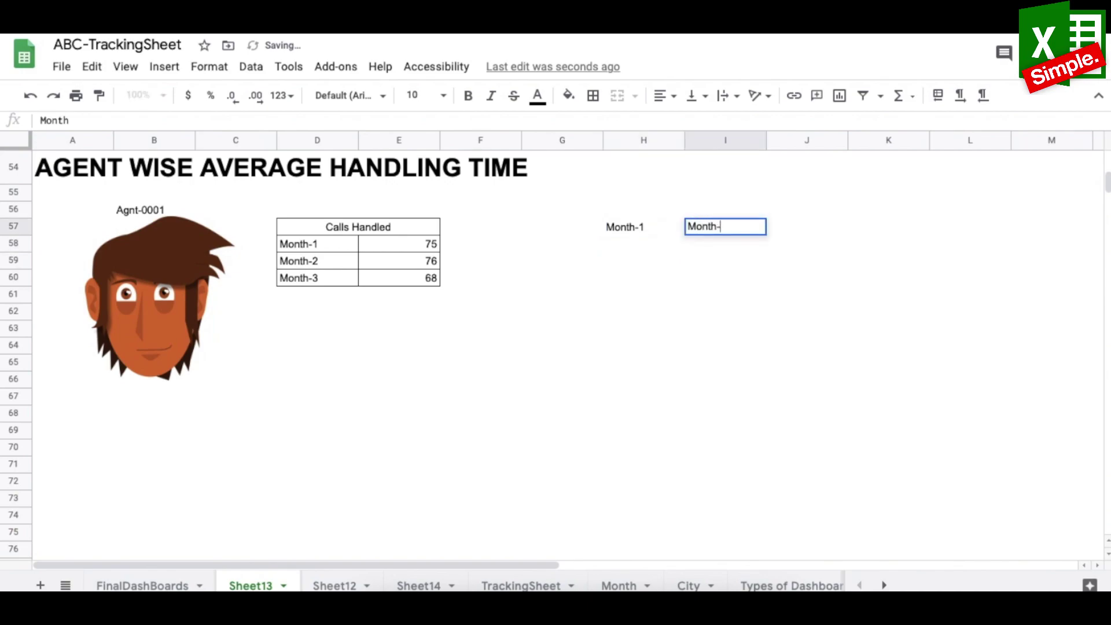
type("2")
key("Return")
left_click(807, 226)
type("Month-3")
key("Left")
key("Left")
key("Left")
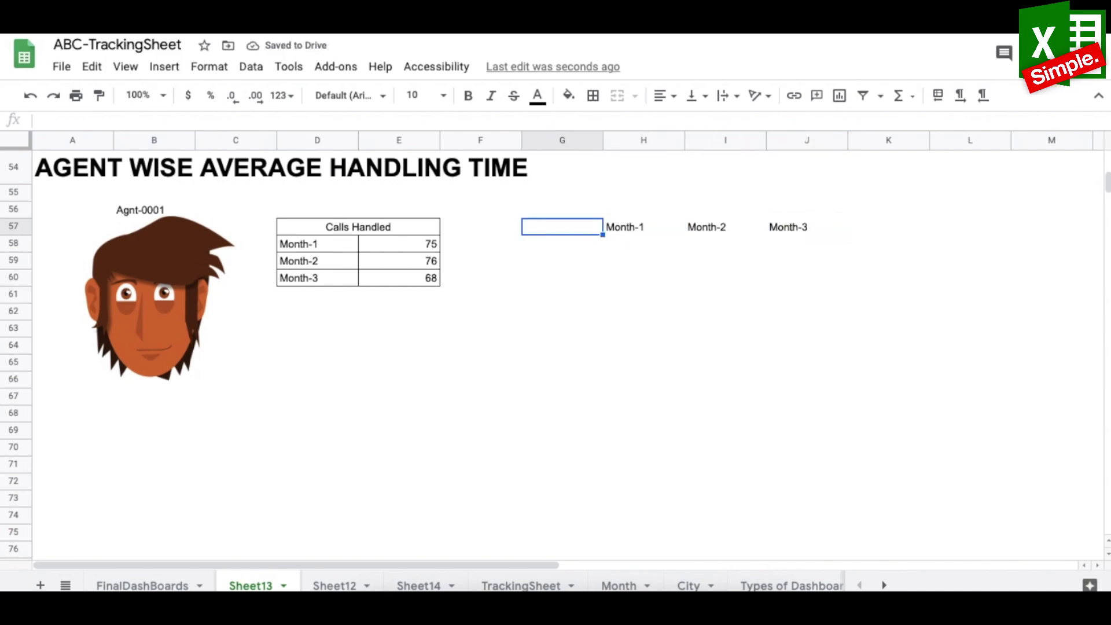
- Label the table rows Max, Min and Avergae in G58:G60
key("Down")
type("Max")
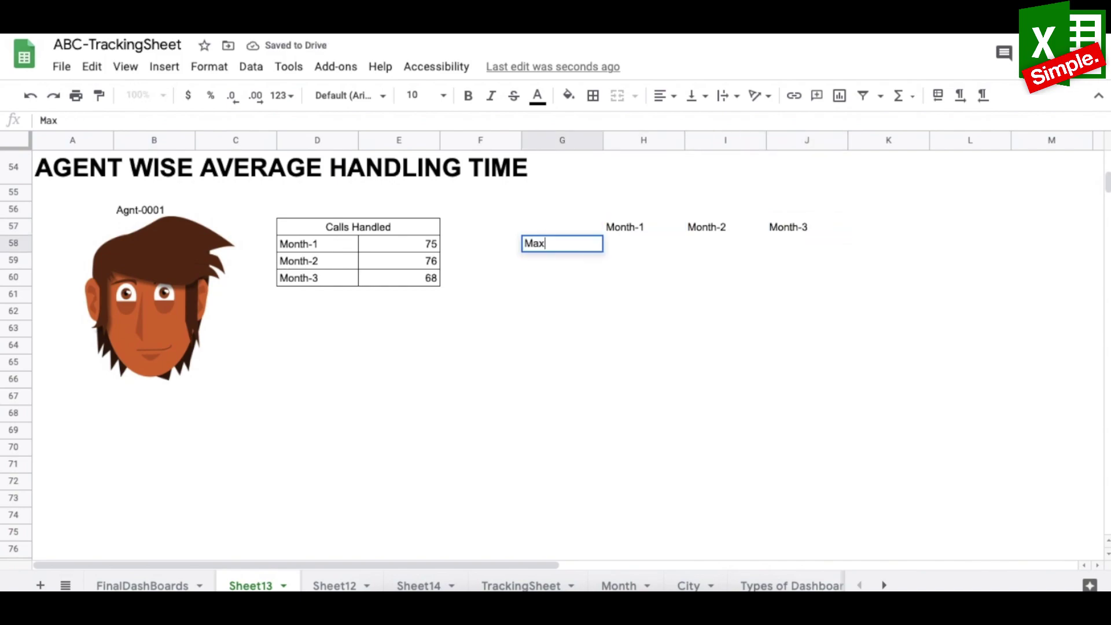
key("Return")
type("Min")
key("Return")
type("Avergae")
- Begin a MAXIFS formula in H58 over TrackingSheet Handling Time H:H, matching the Month column J:J against H57
left_click(643, 243)
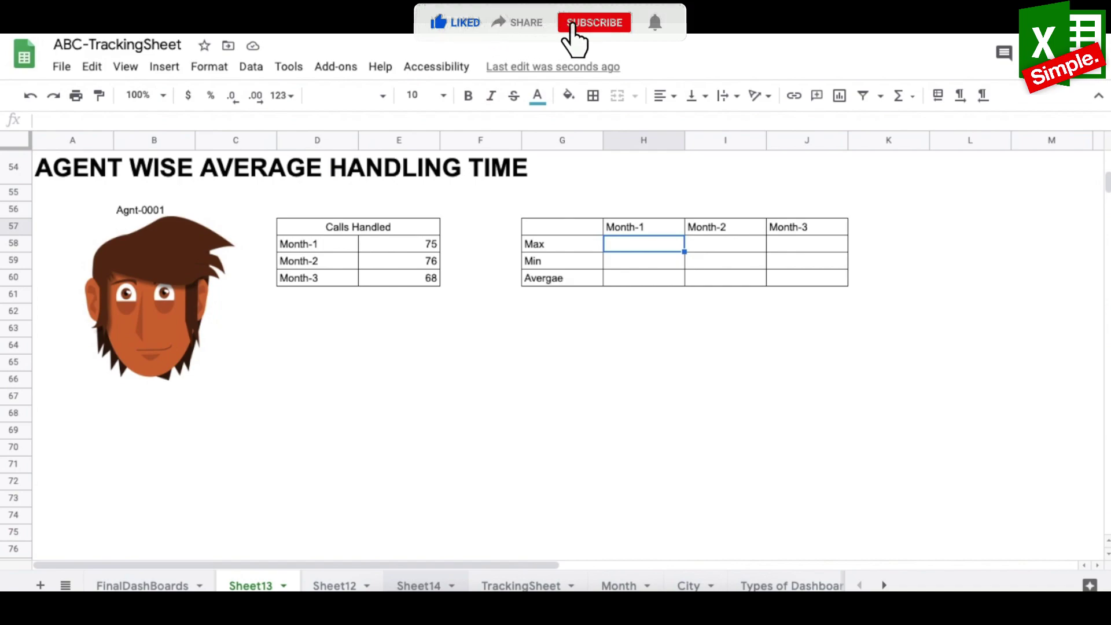
type("=")
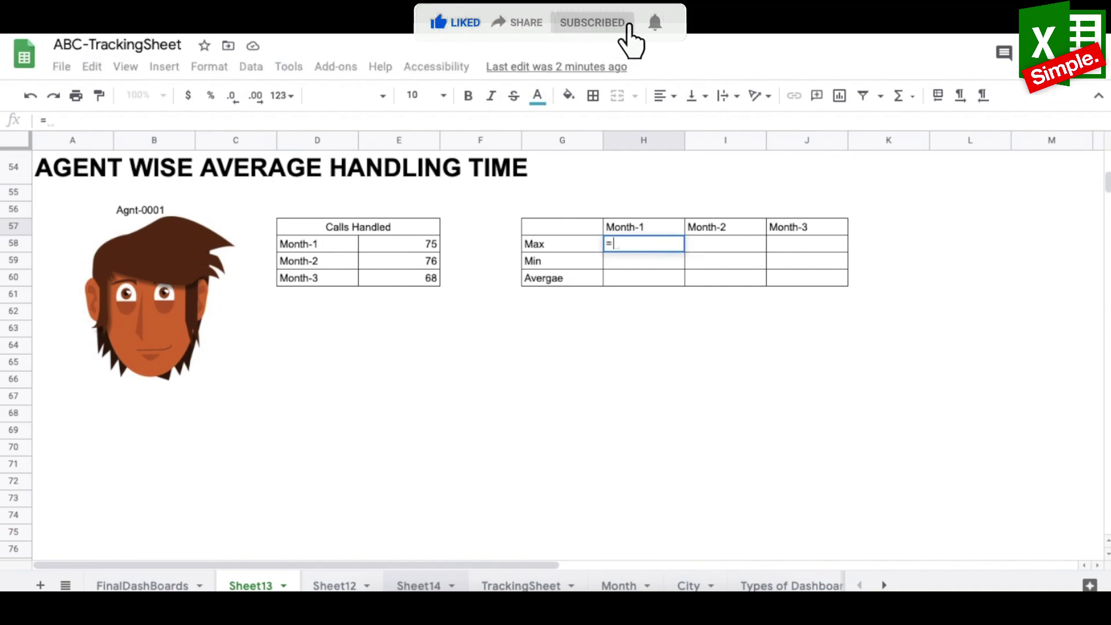
type("maxifs(")
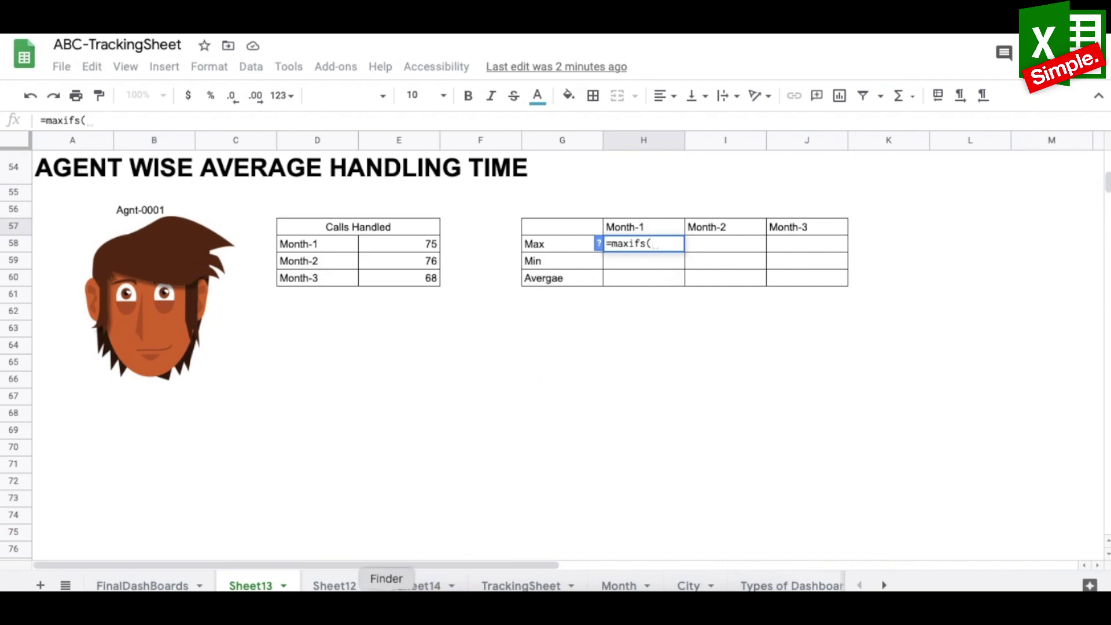
left_click(502, 586)
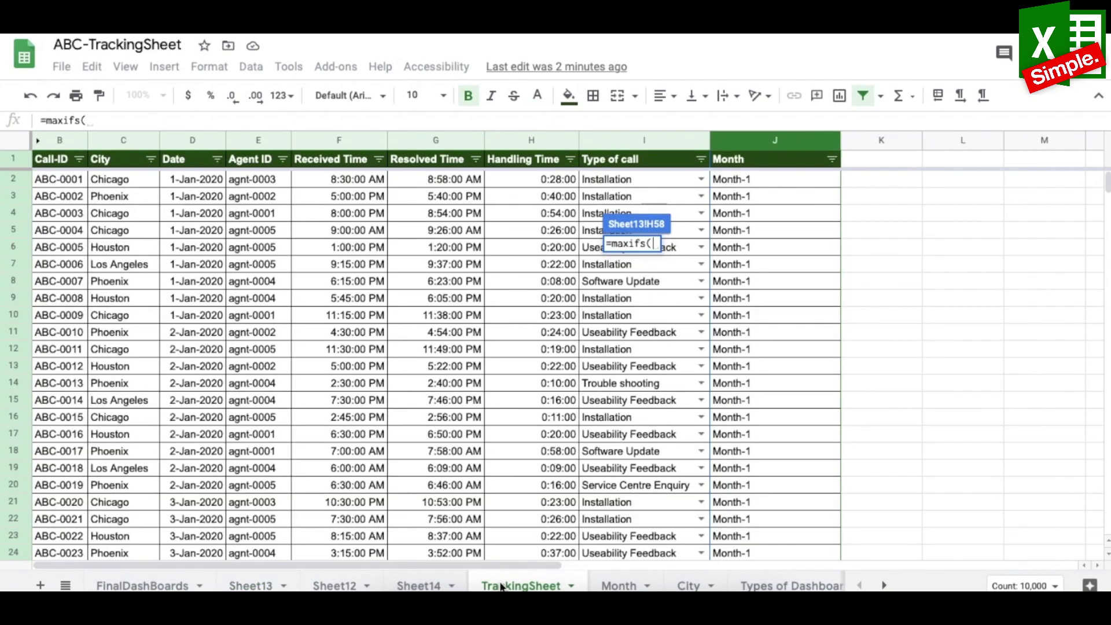
left_click(536, 141)
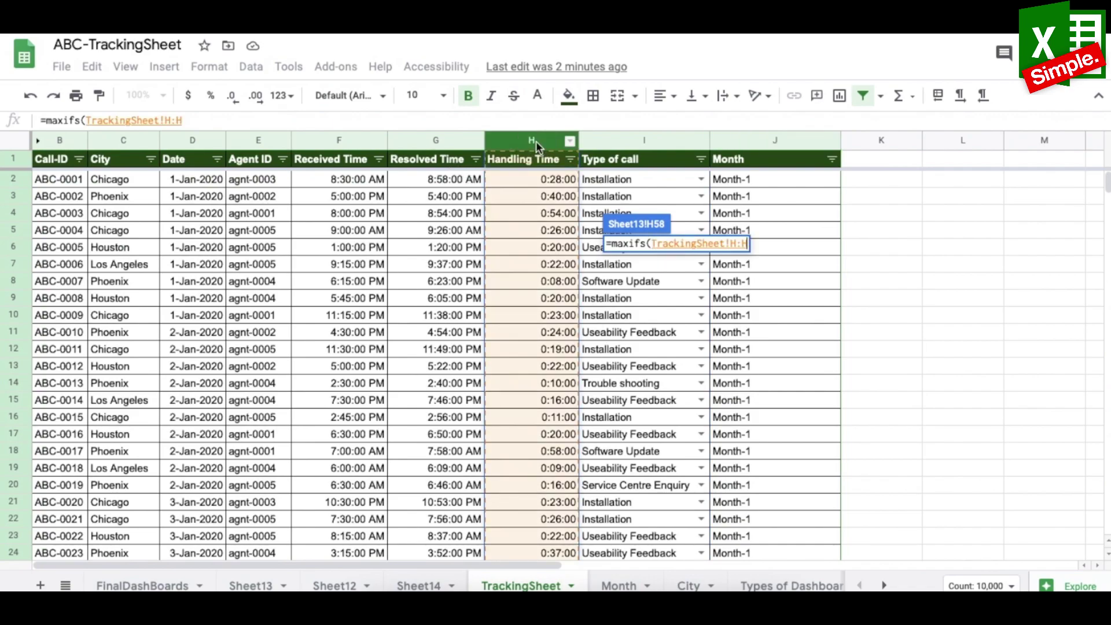
type(",")
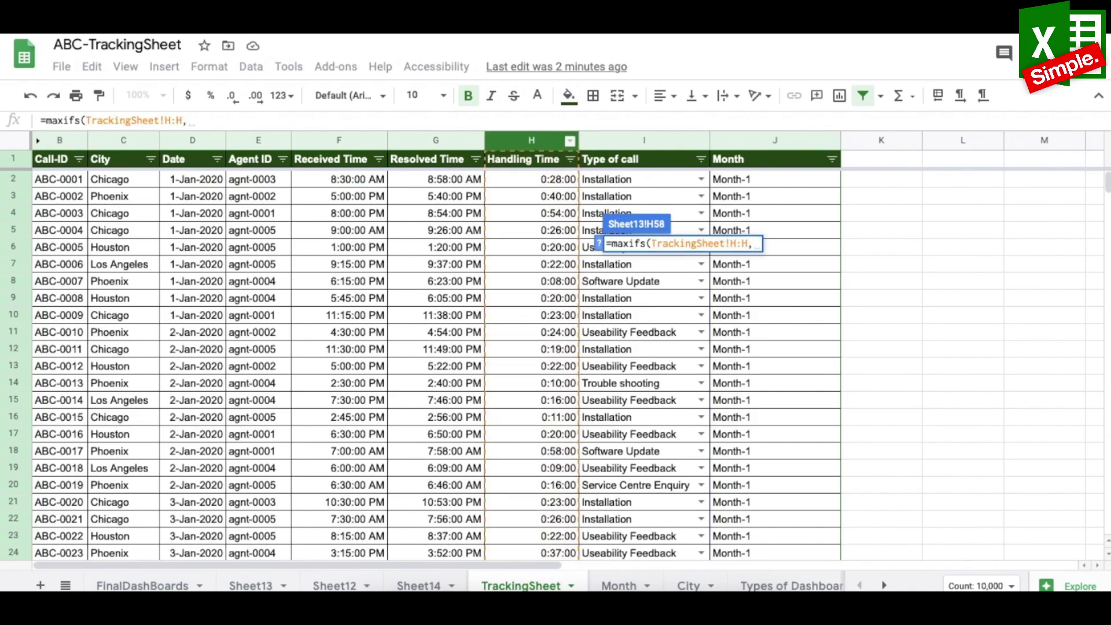
left_click(768, 143)
type(",")
left_click(260, 585)
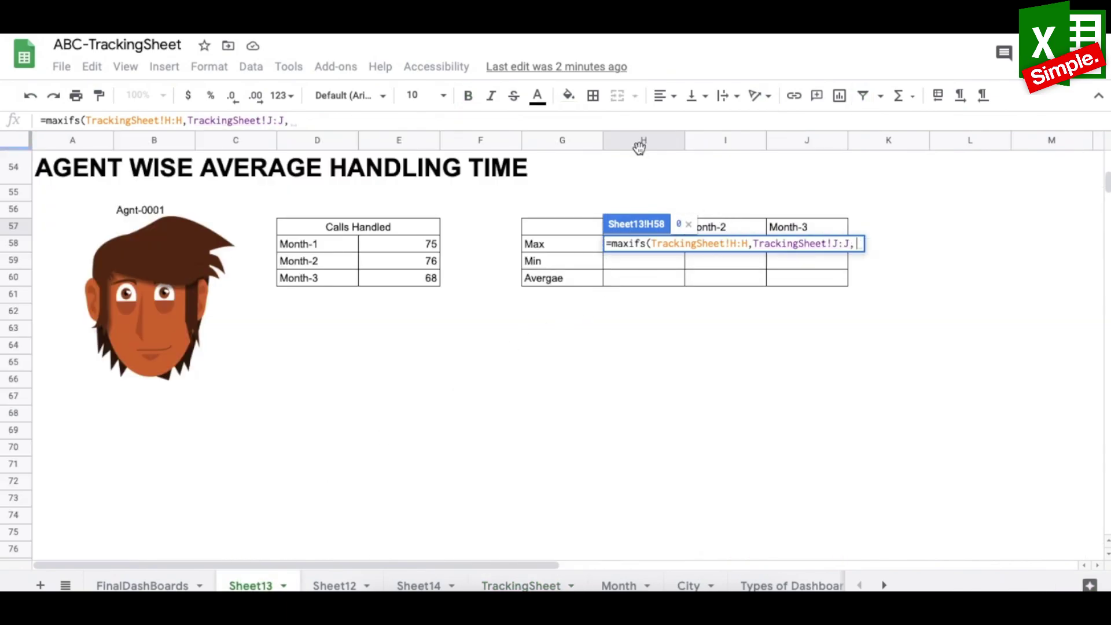
left_click(674, 227)
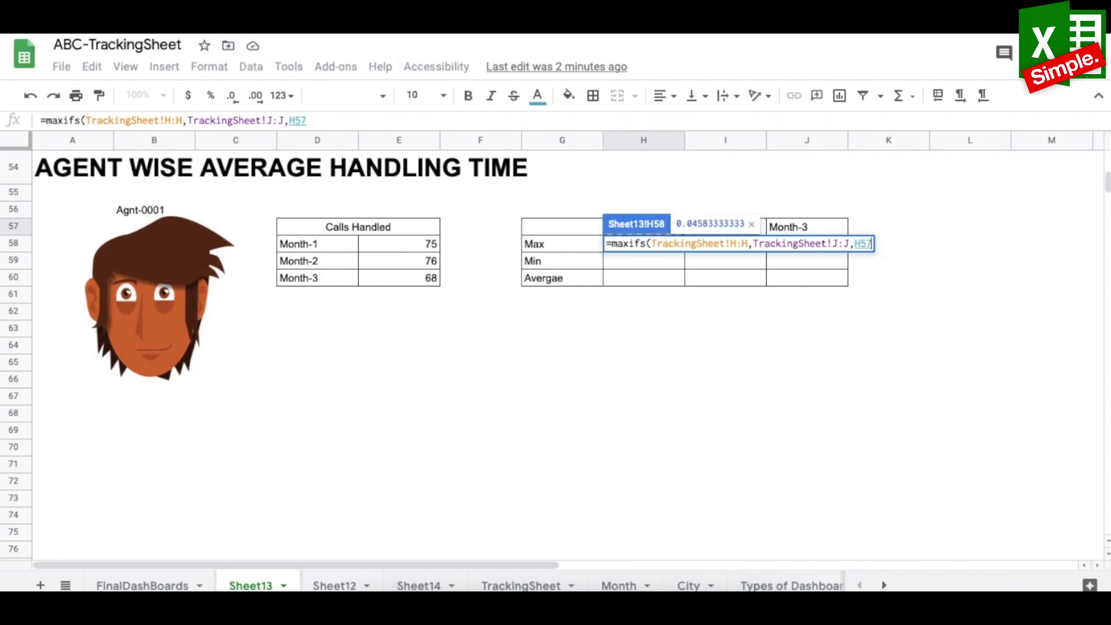
- Complete the MAXIFS formula by matching the TrackingSheet Agent ID column E:E against the agent label in B56
type(",")
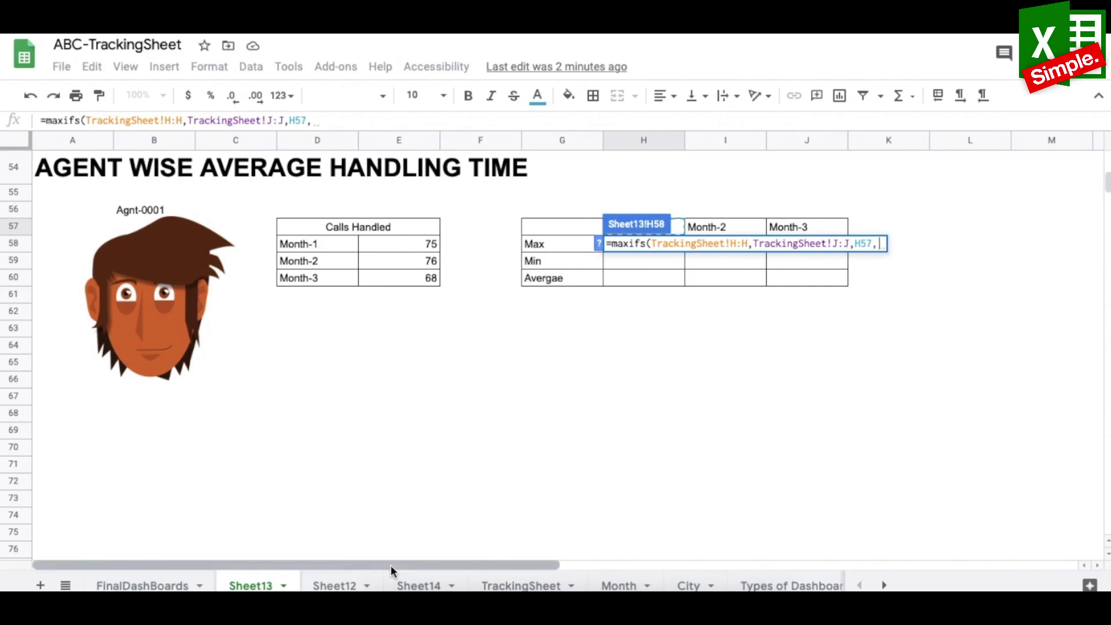
left_click(521, 586)
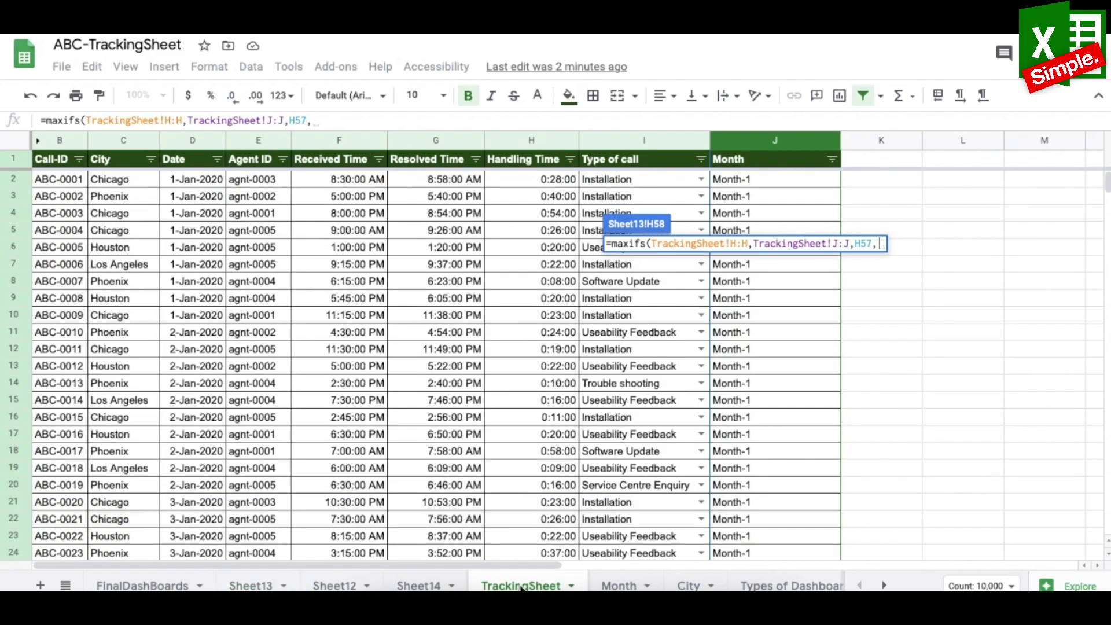
left_click(252, 144)
type(",")
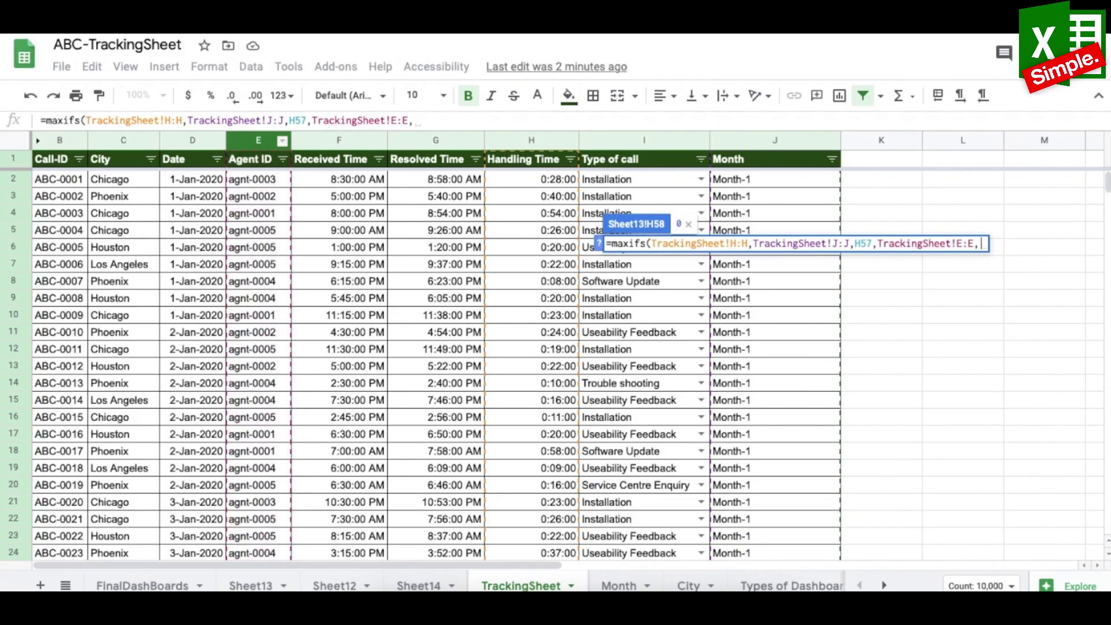
left_click(250, 585)
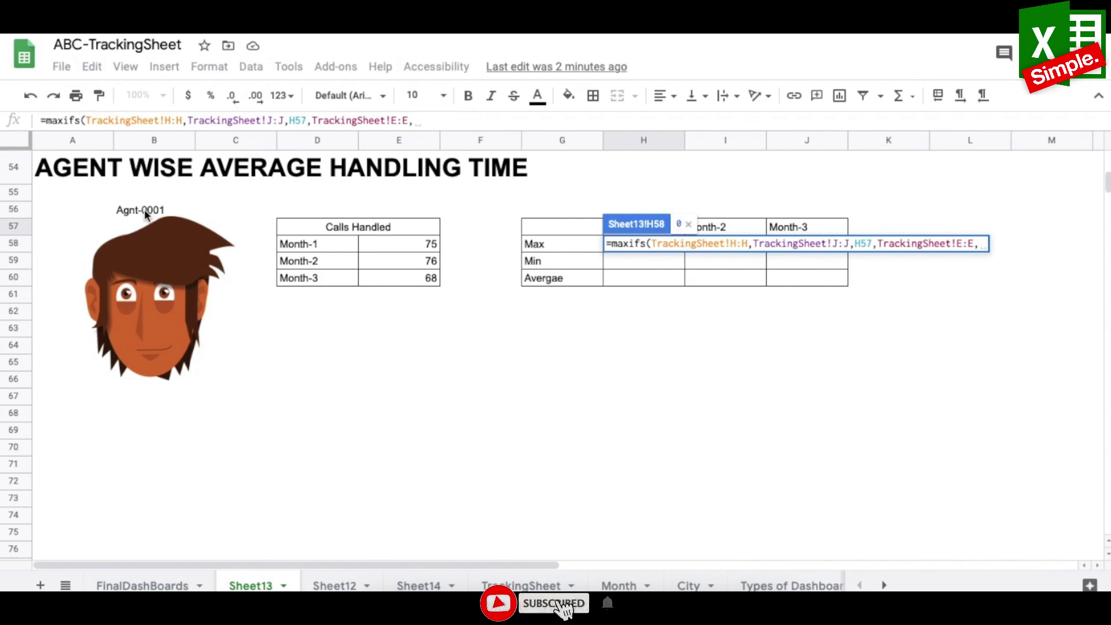
left_click(144, 209)
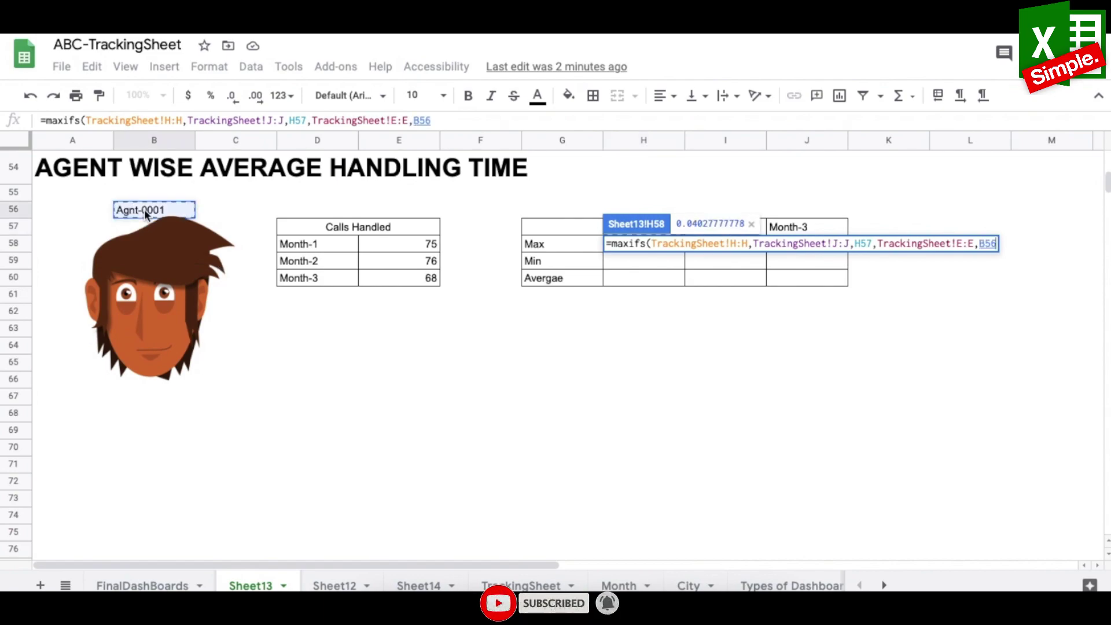
key("Return")
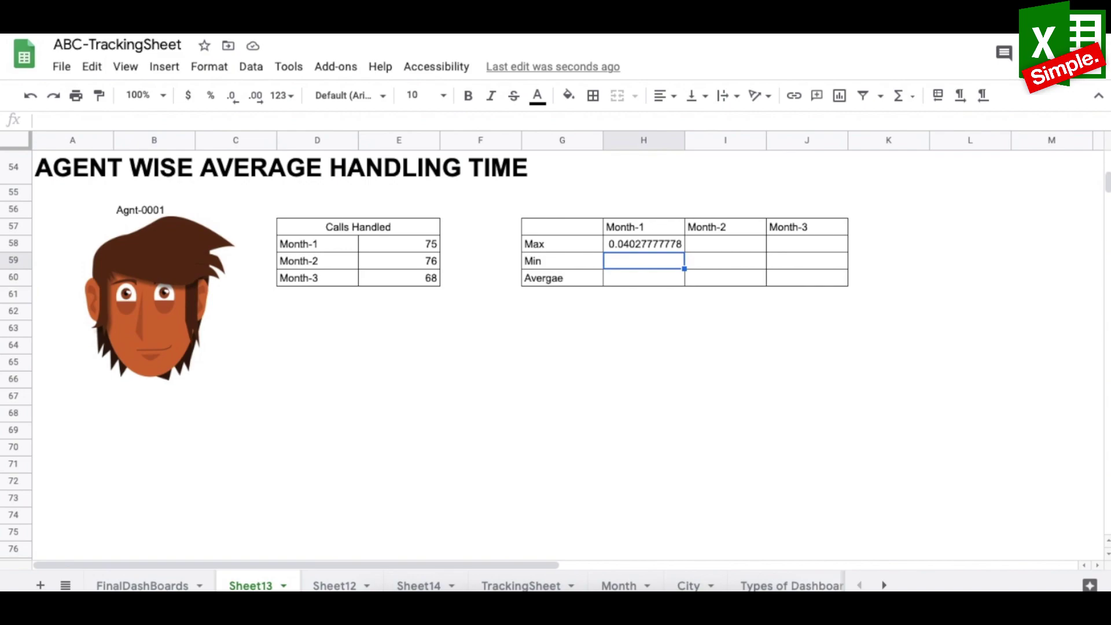
- Format the Month-1 Max value in H58 as a Duration
left_click(643, 244)
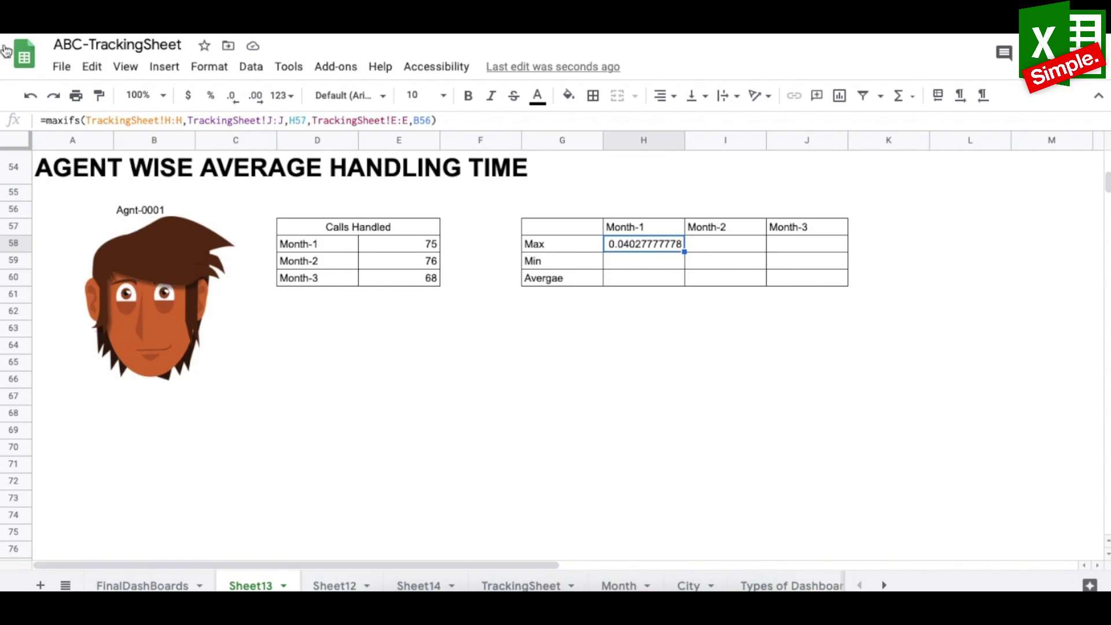
left_click(212, 68)
mouse_move(243, 162)
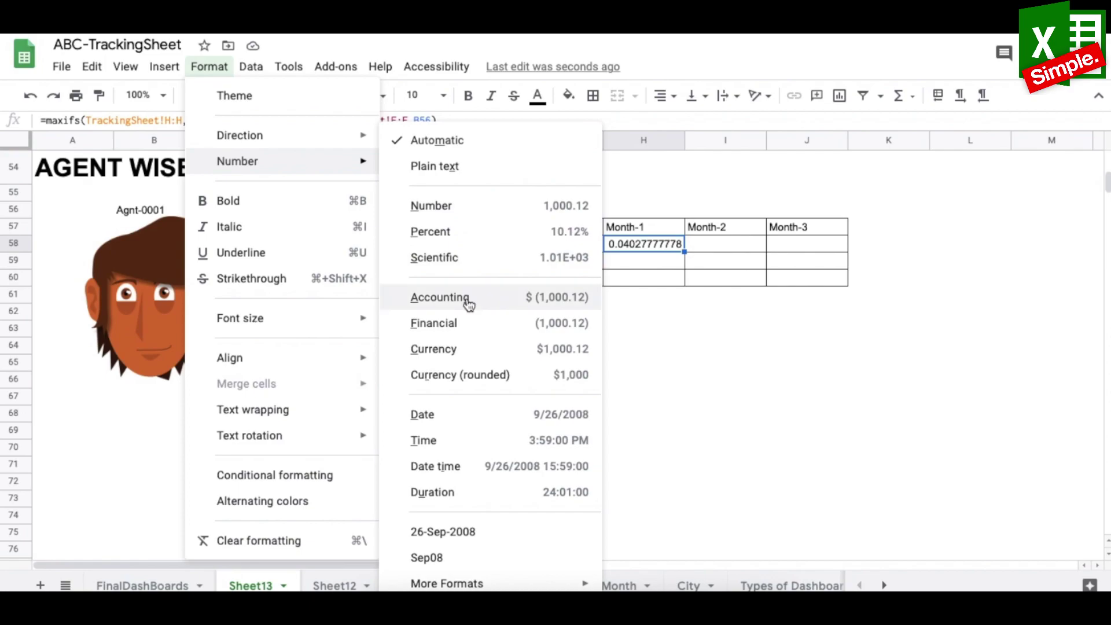
left_click(526, 495)
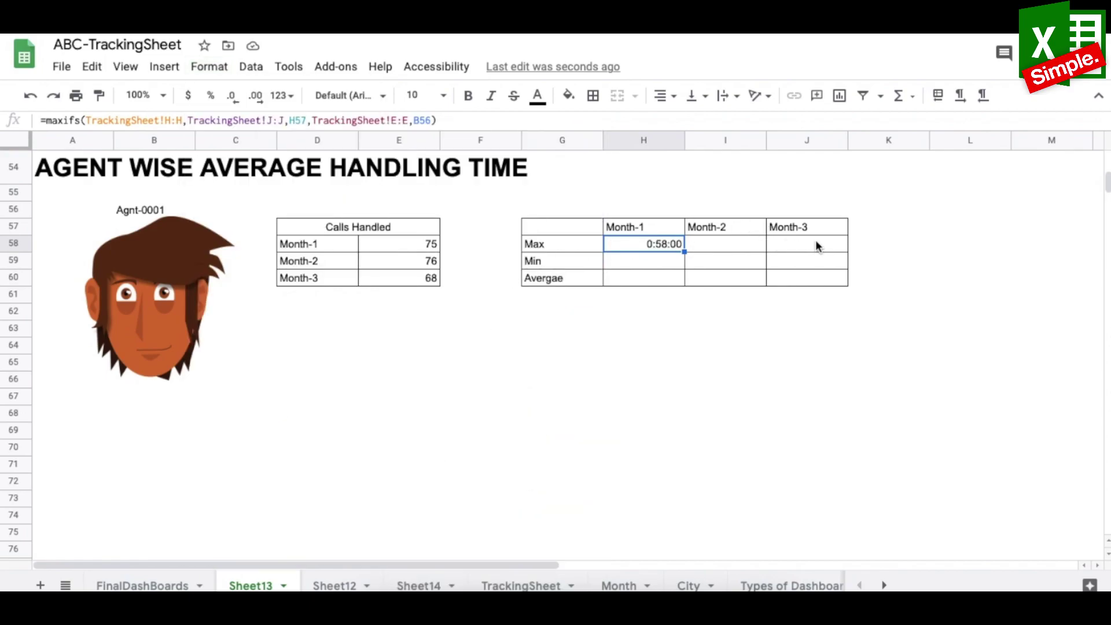
- Fill the Max, Min and Avergae rows for all three months with locked TrackingSheet and $B$56 references, using AVERAGEIFS for Avergae, and check the formulas
double_click(647, 247)
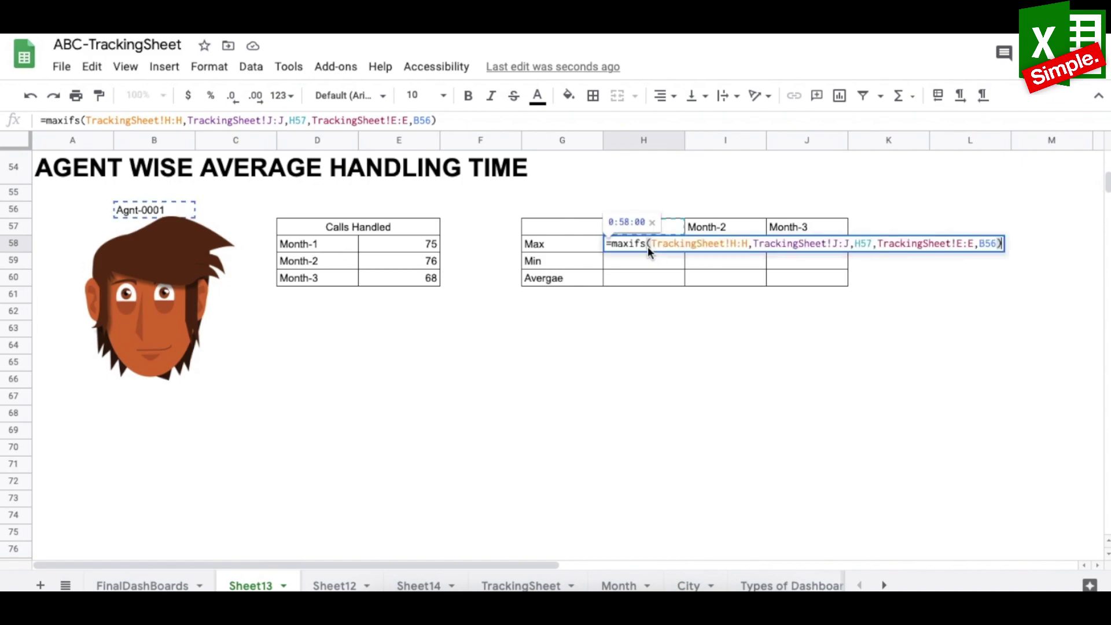
left_click(639, 243)
key("Escape")
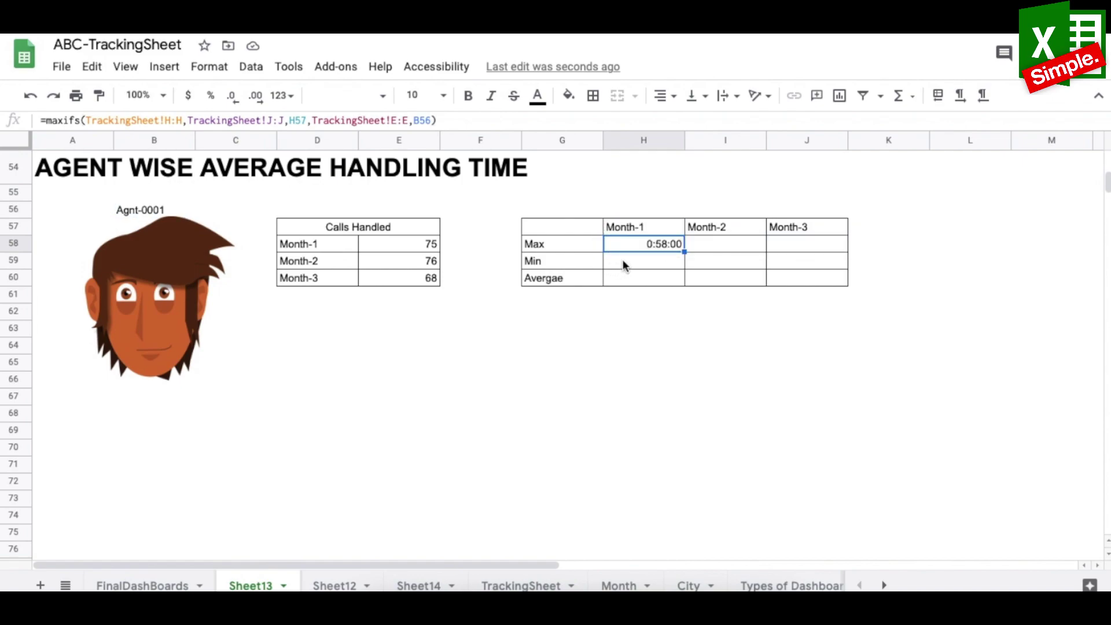
left_click(623, 263)
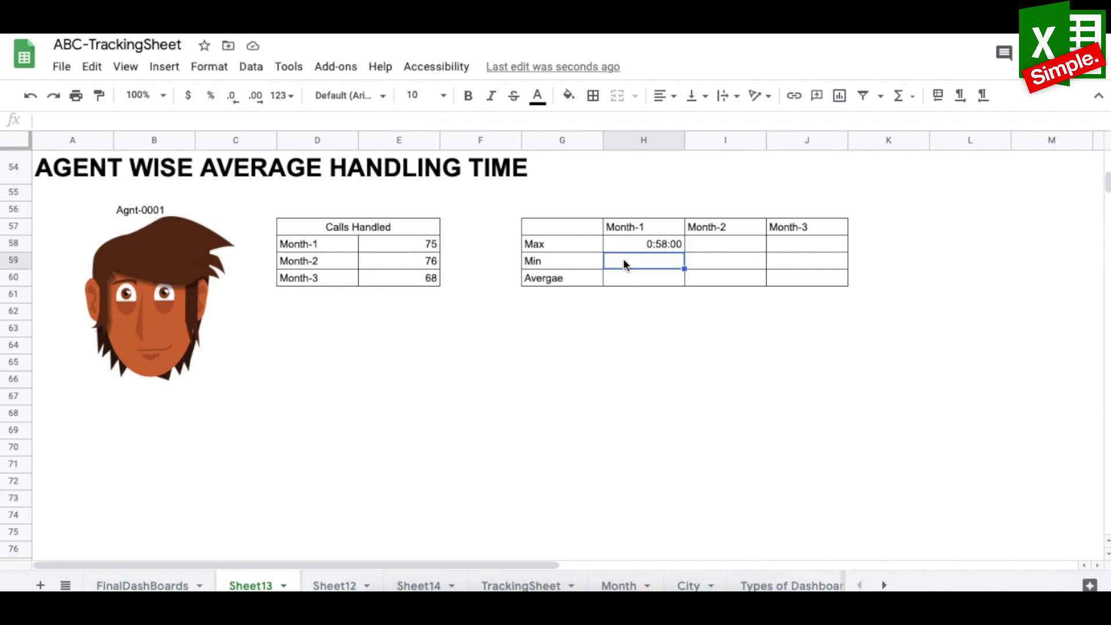
left_click(646, 279)
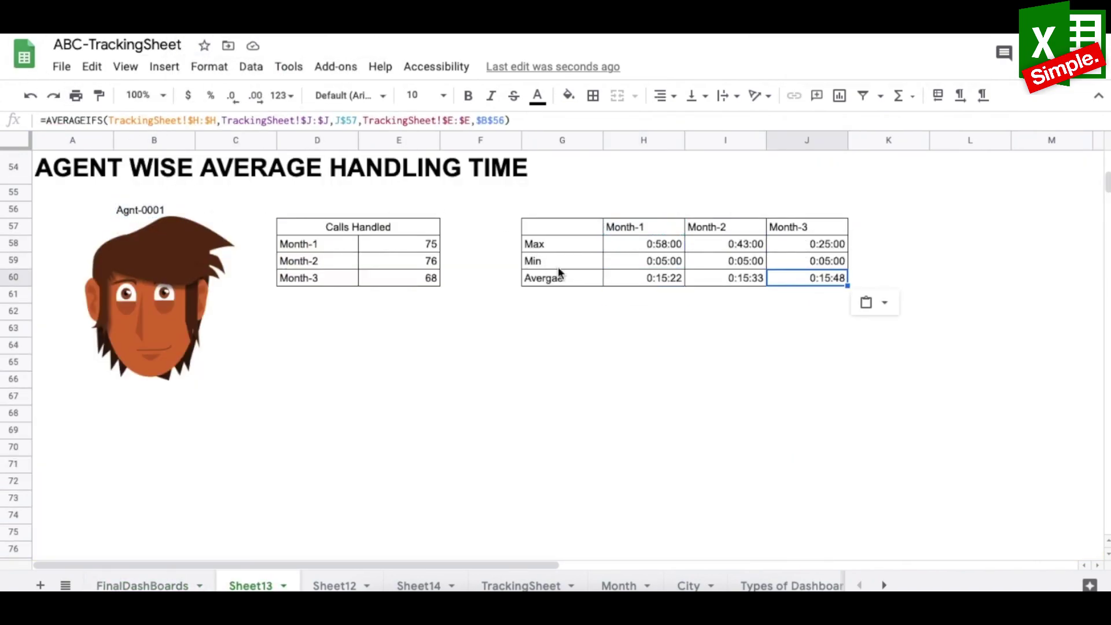
double_click(645, 238)
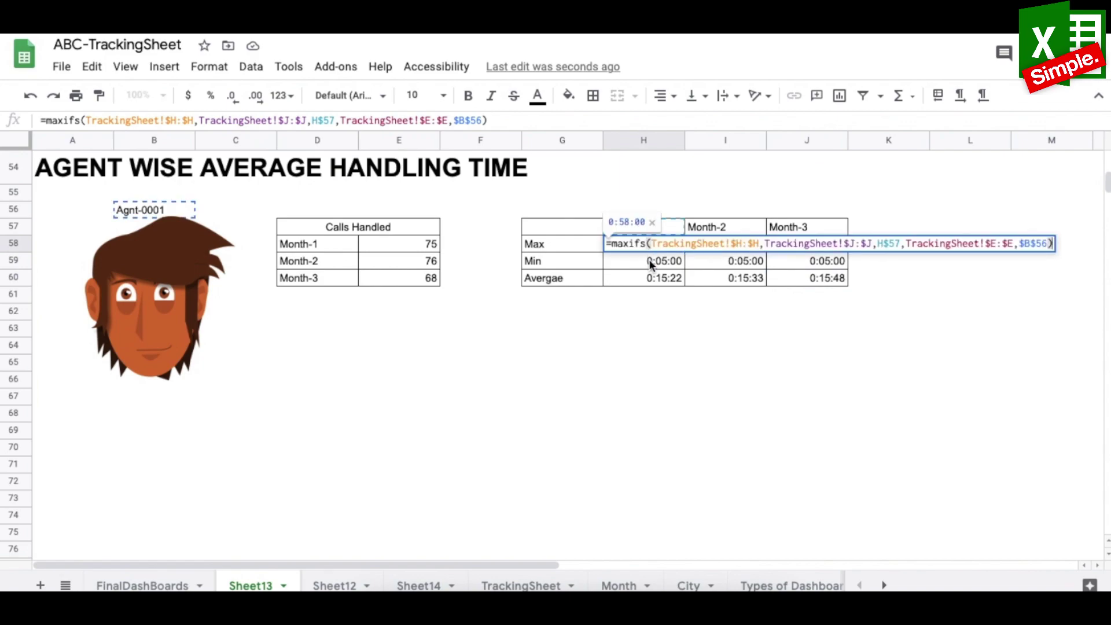
double_click(649, 262)
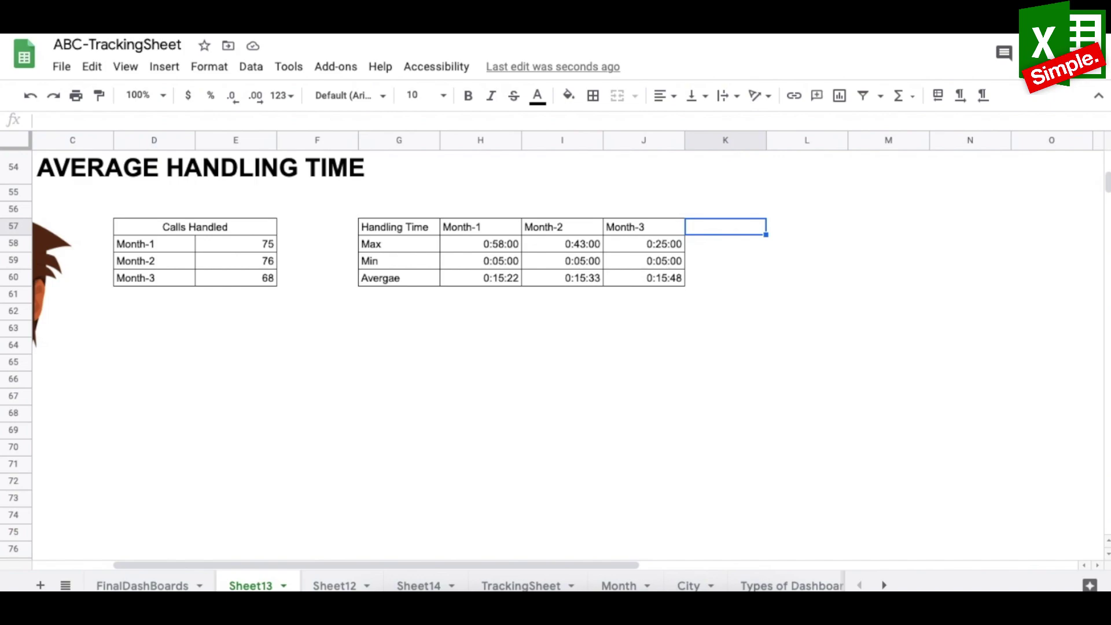
- Link L57 to the Handling Time heading in G57 and fill the reference across to O57
left_click(806, 226)
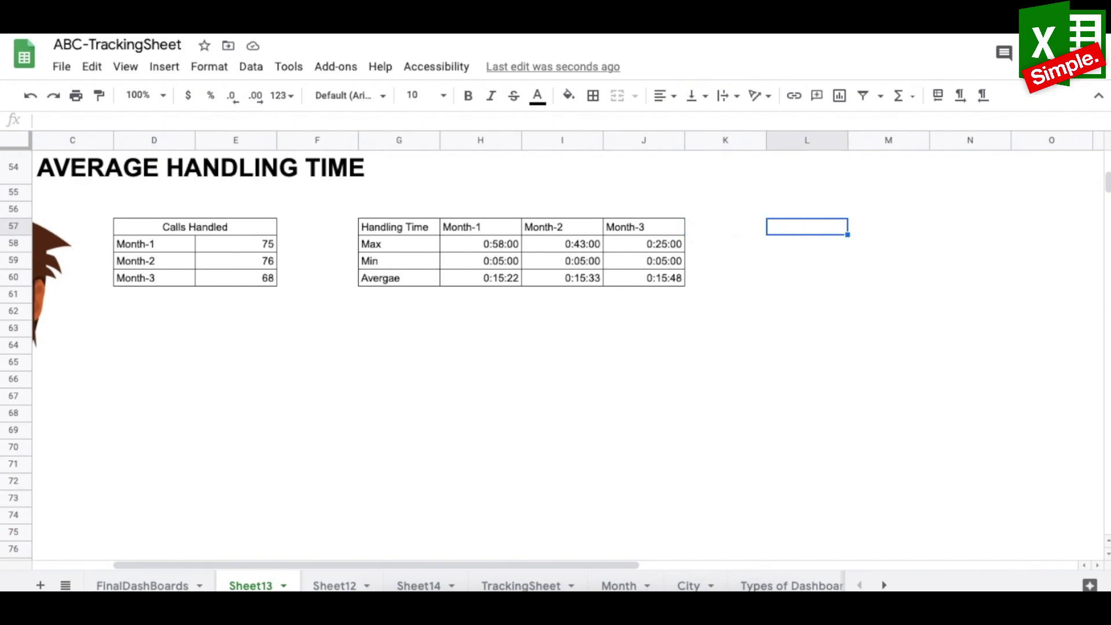
type("=")
key("Left")
key("Left")
key("Left")
key("Left")
key("Left")
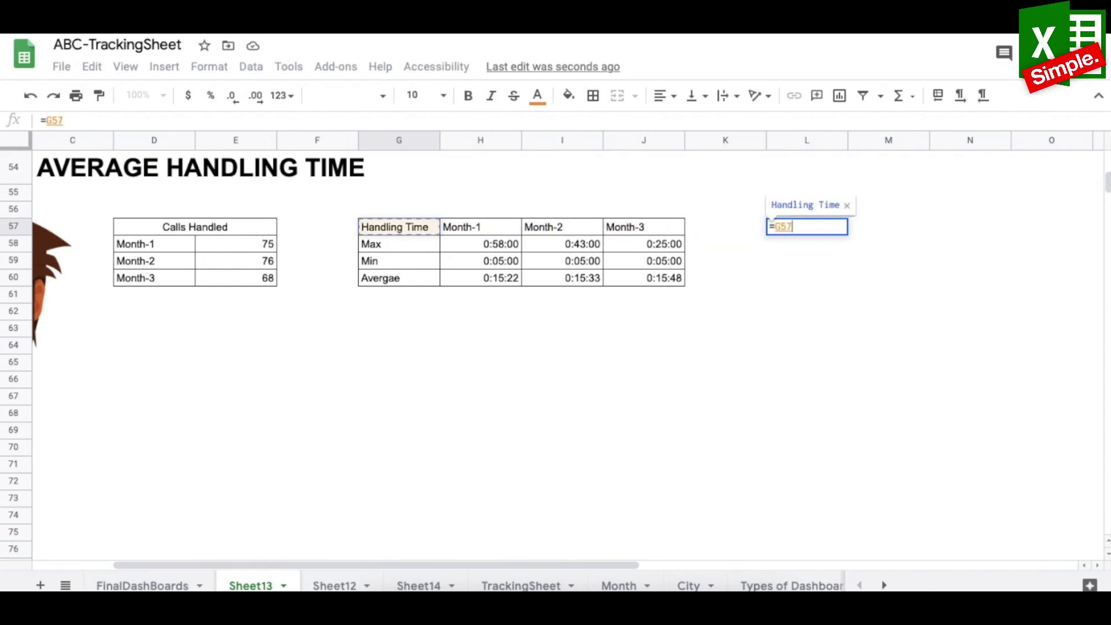
key("Return")
key("Up")
key("shift+Right")
key("shift+Right")
key("shift+Right")
key("ctrl+r")
key("Down")
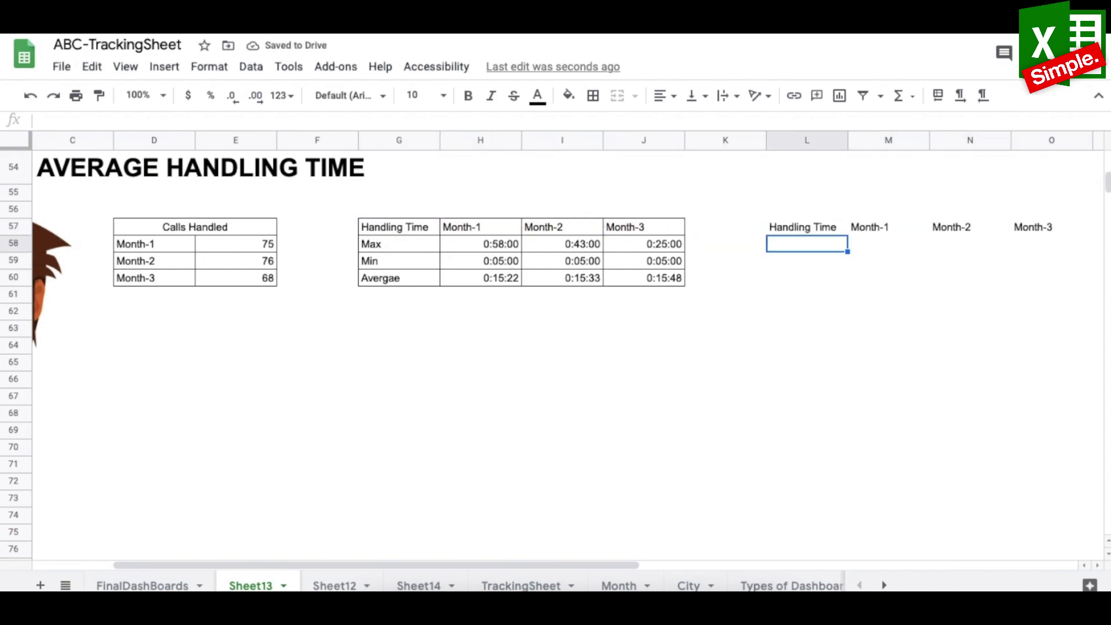
- Link L58 to the Avergae label in G60 and convert H60 to mm.ss text in M58 with =TEXT(H60,"mm.ss")
type("=G60")
key("Tab")
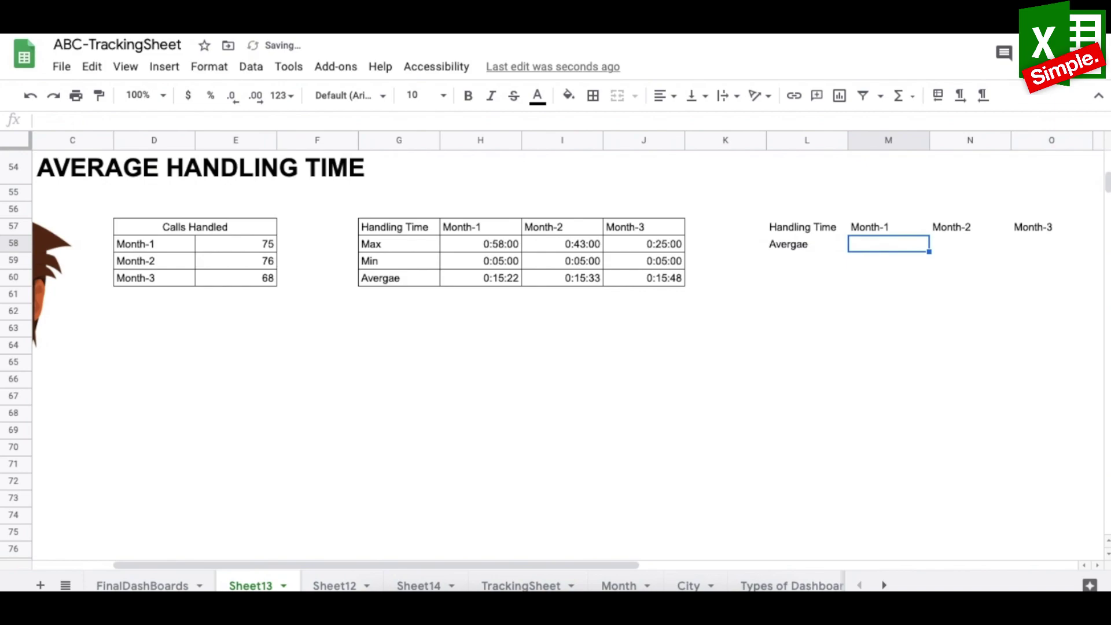
type("=text(")
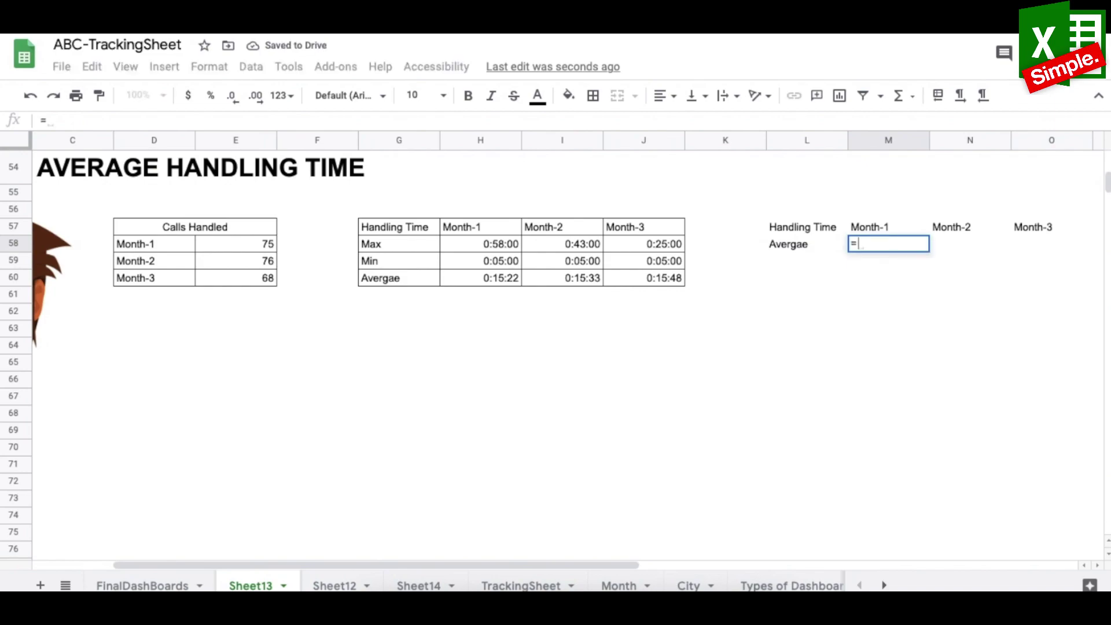
left_click(489, 281)
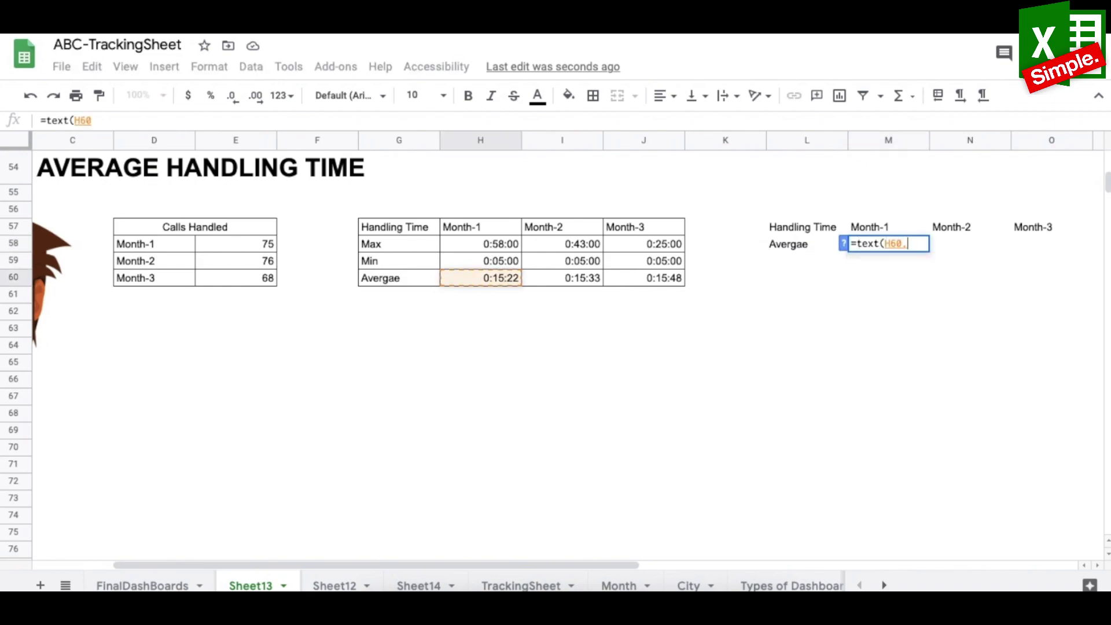
type(",\"mm.ss\")")
key("Return")
key("Up")
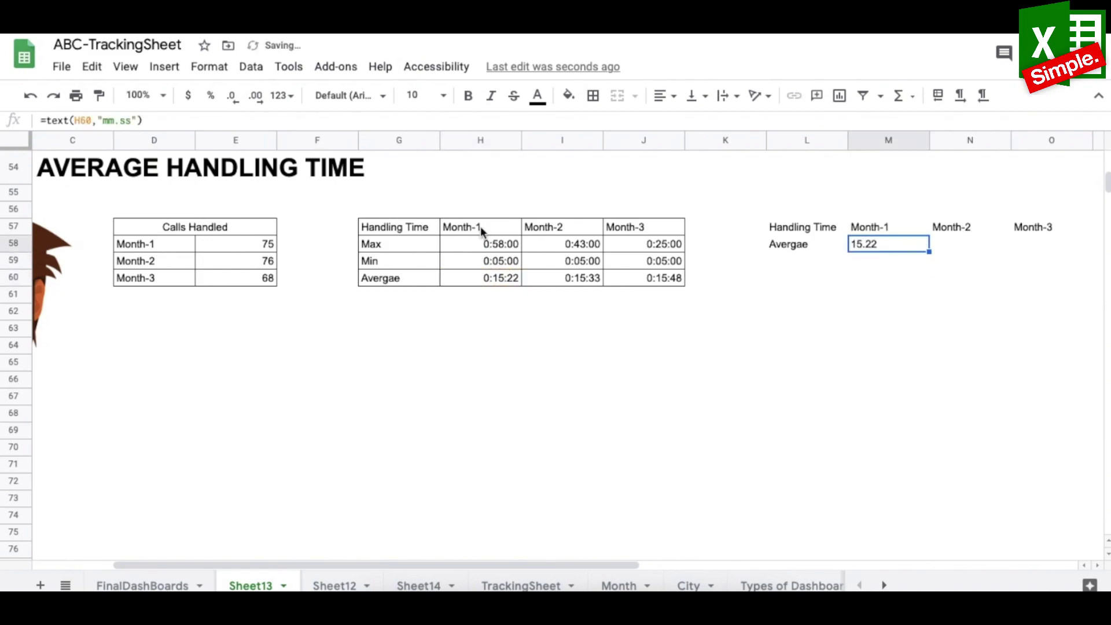
- Wrap the M58 TEXT formula in VALUE and fill it across to O58 for all three months
double_click(865, 247)
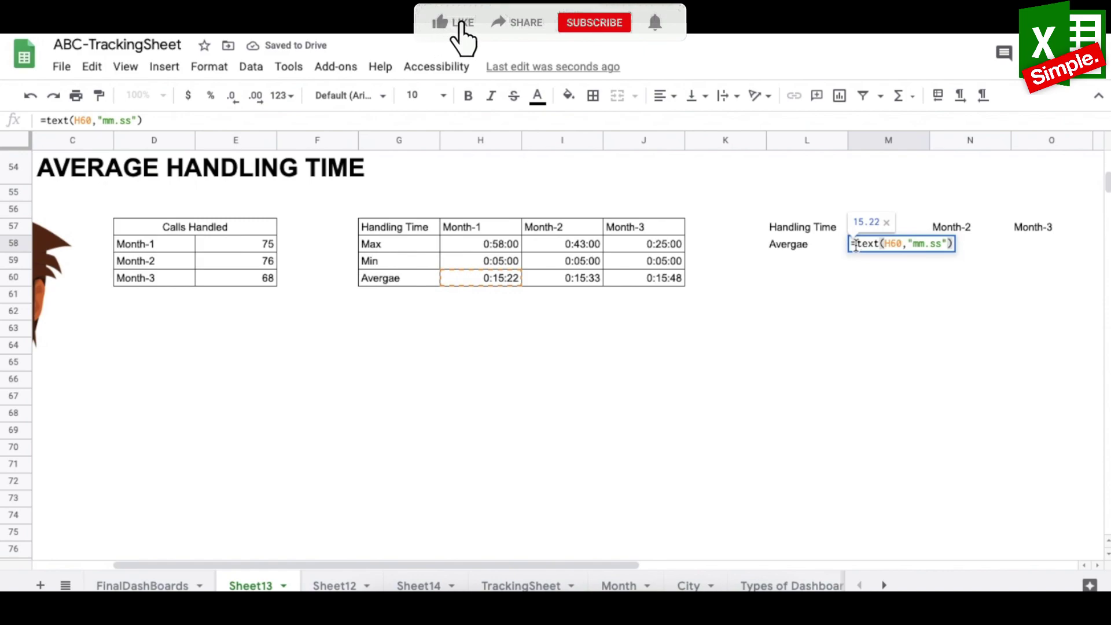
type("value(")
key("Return")
key("Up")
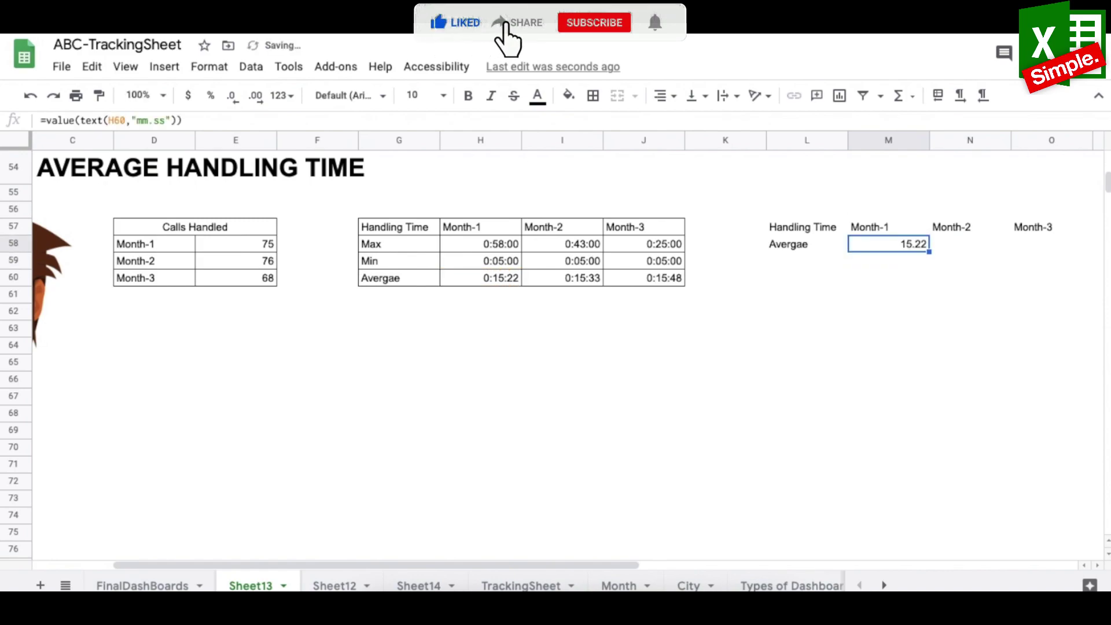
left_click_drag(929, 252, 1064, 245)
- Insert a chart from the handling-time range L57:O58 and change its type to a gauge chart
left_click_drag(804, 227, 1065, 244)
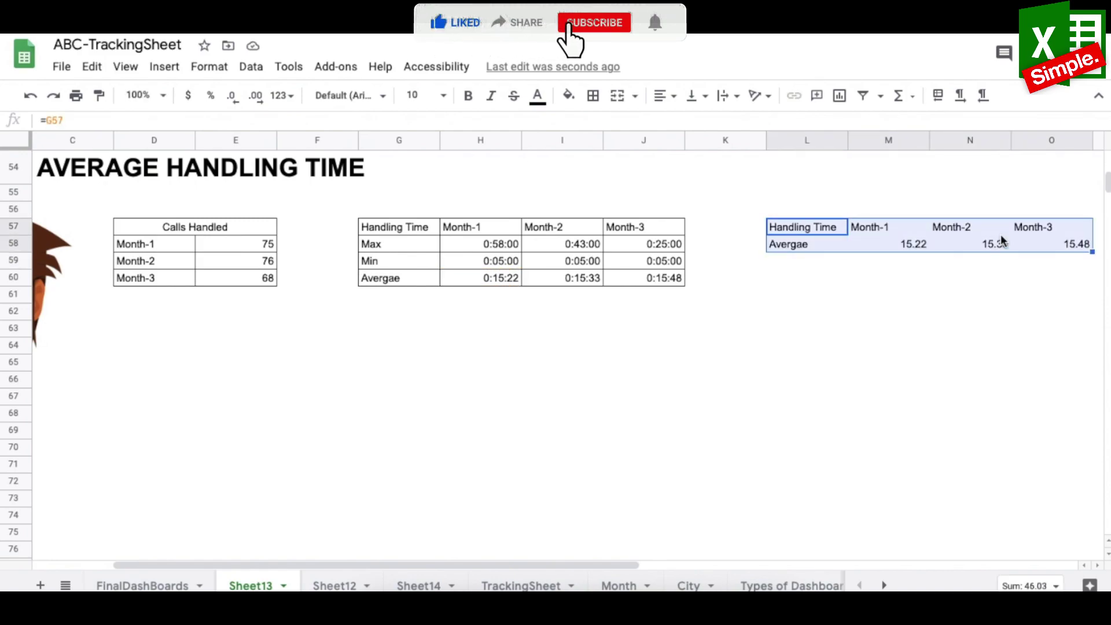
left_click(163, 67)
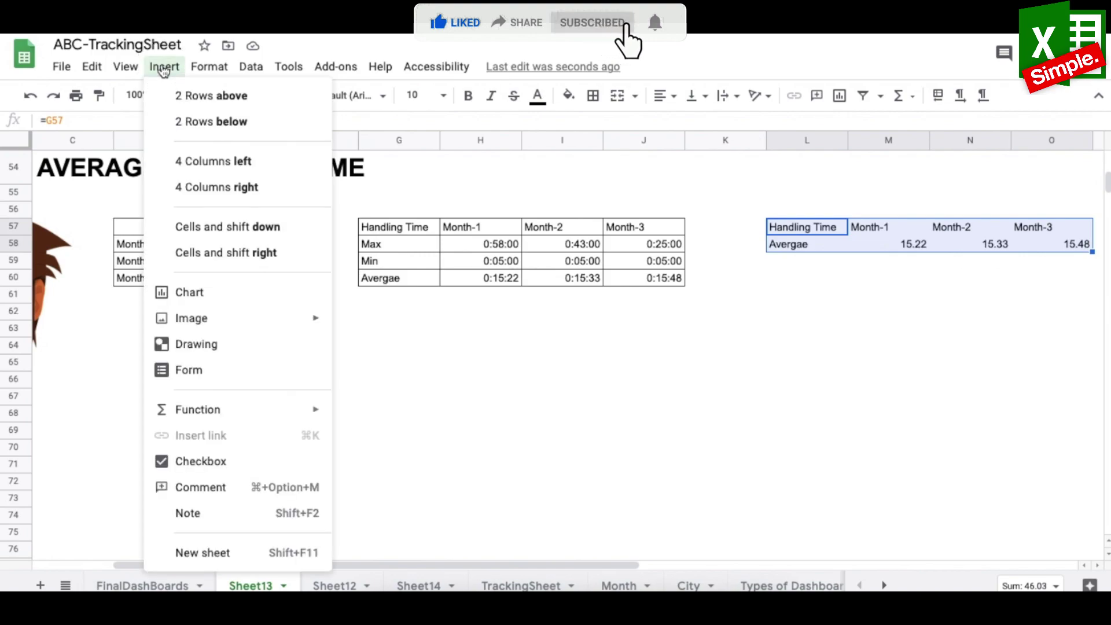
left_click(228, 292)
left_click(962, 214)
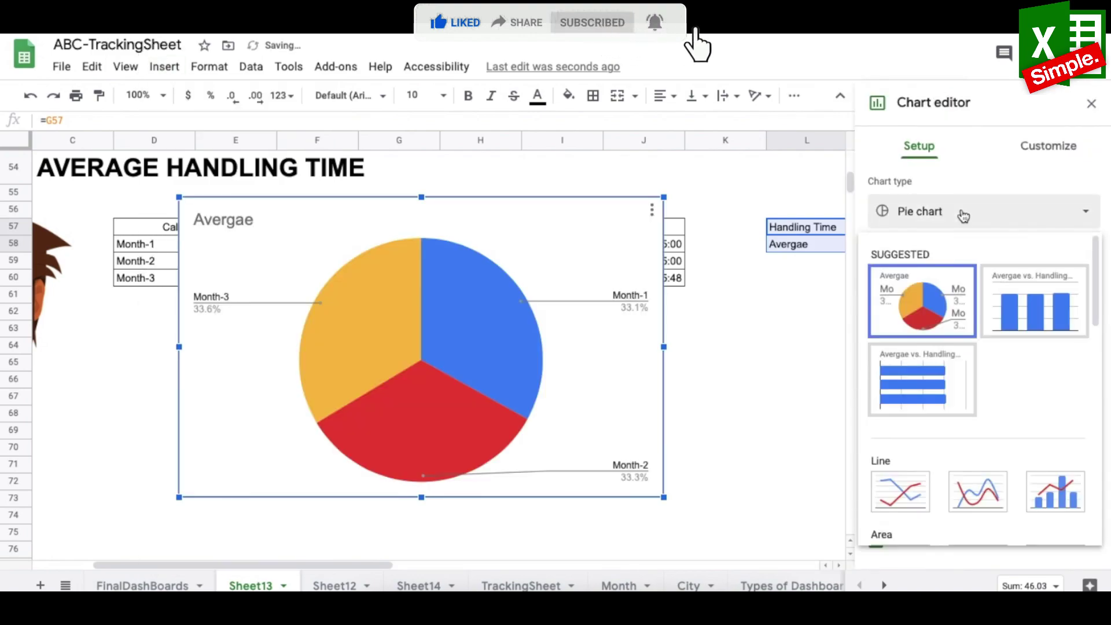
scroll(1064, 469, "down", 15)
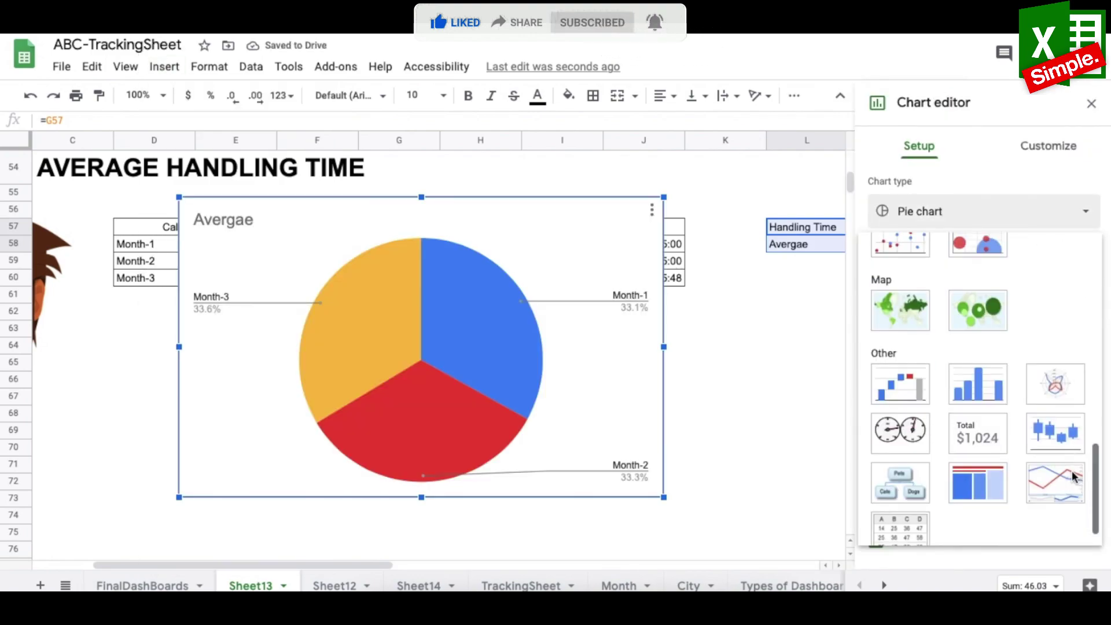
left_click(924, 435)
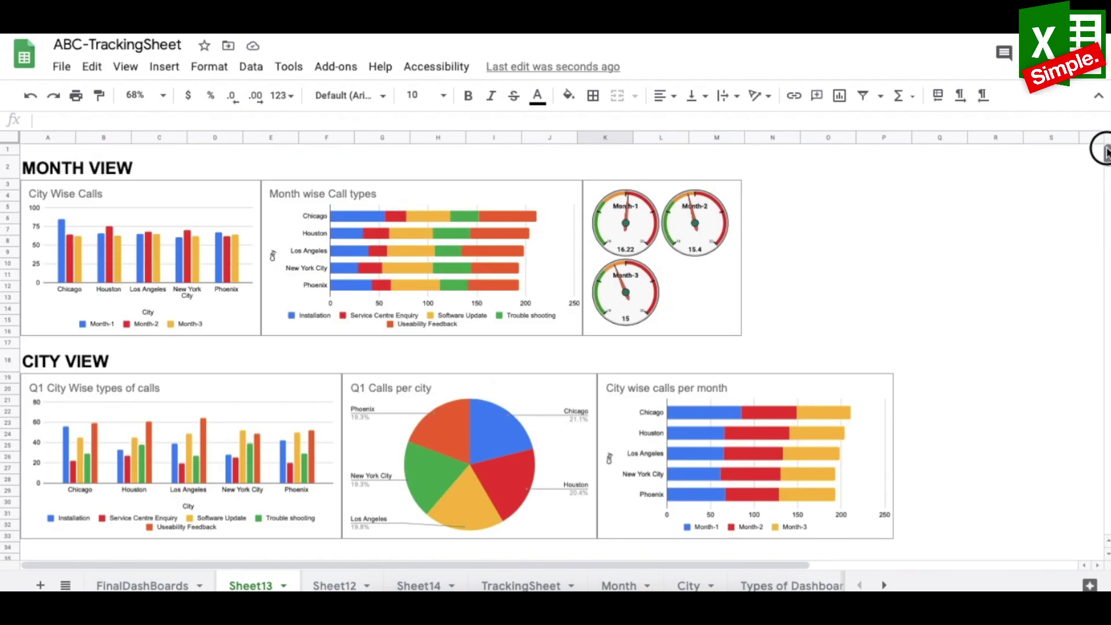
- Set the background color of the City Wise Calls chart under MONTH VIEW to light yellow
left_click(1103, 151)
mouse_move(1102, 151)
left_mouse_down()
mouse_move(1105, 176)
mouse_move(1105, 154)
left_mouse_up()
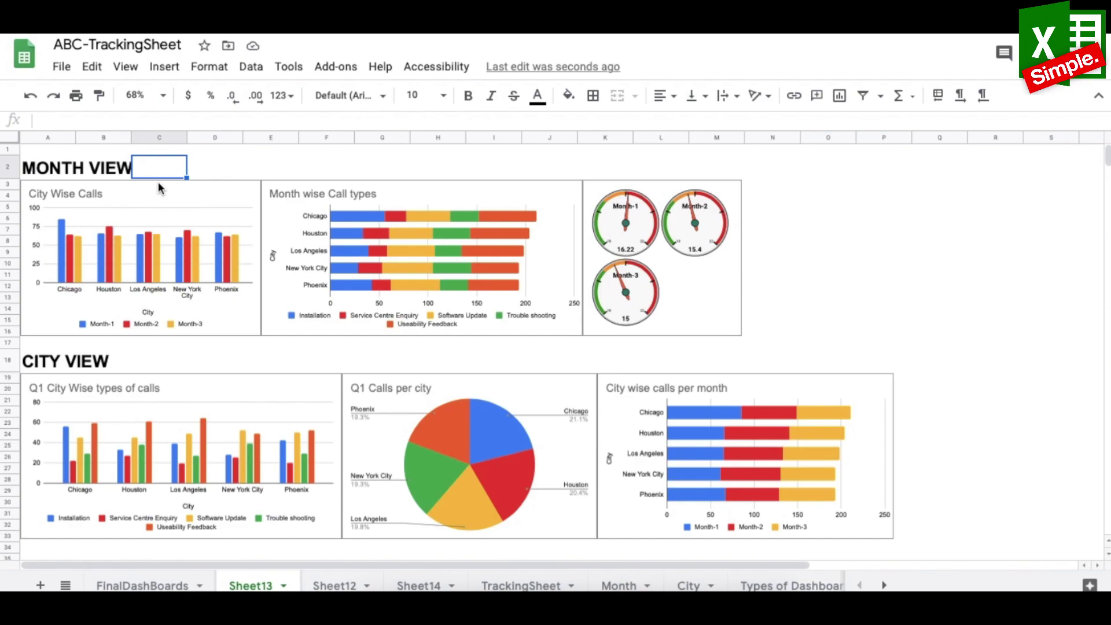
left_click(149, 186)
double_click(203, 187)
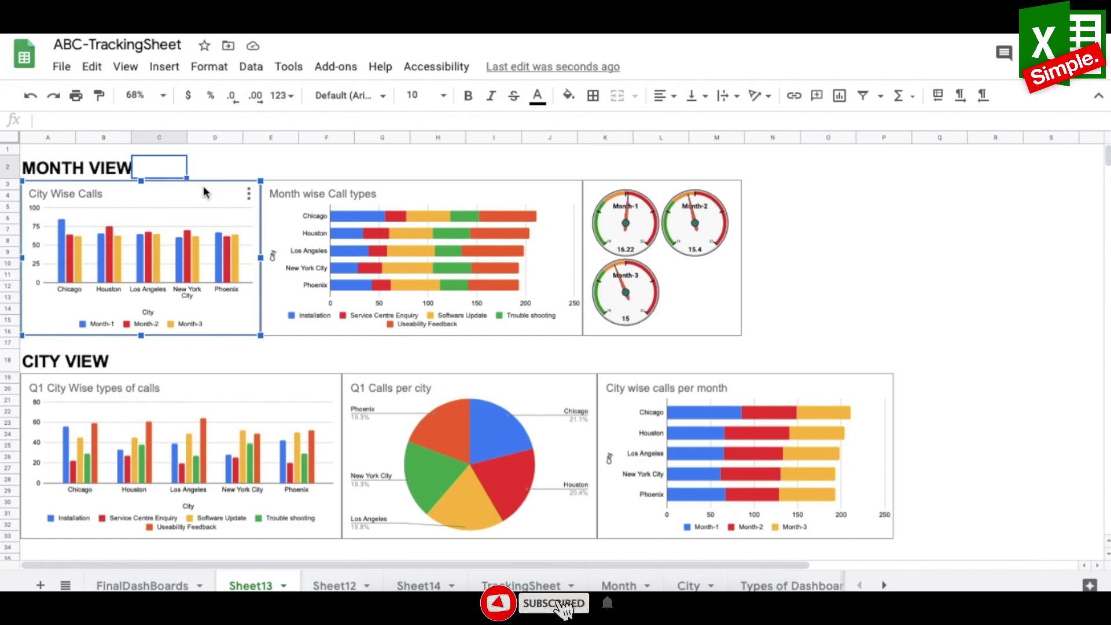
left_click(1047, 147)
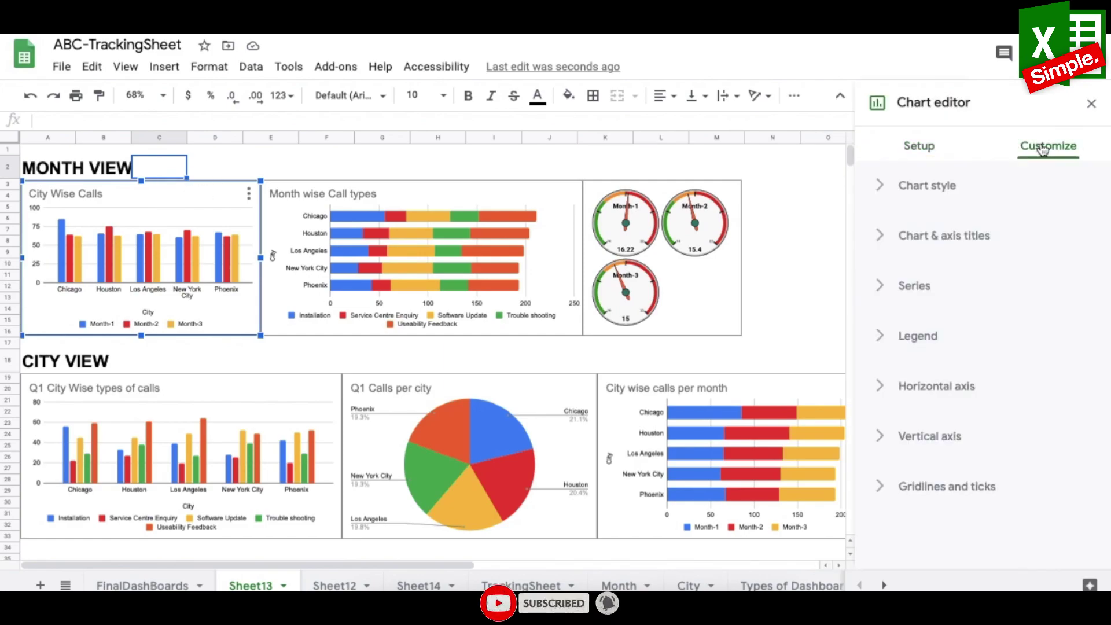
left_click(879, 186)
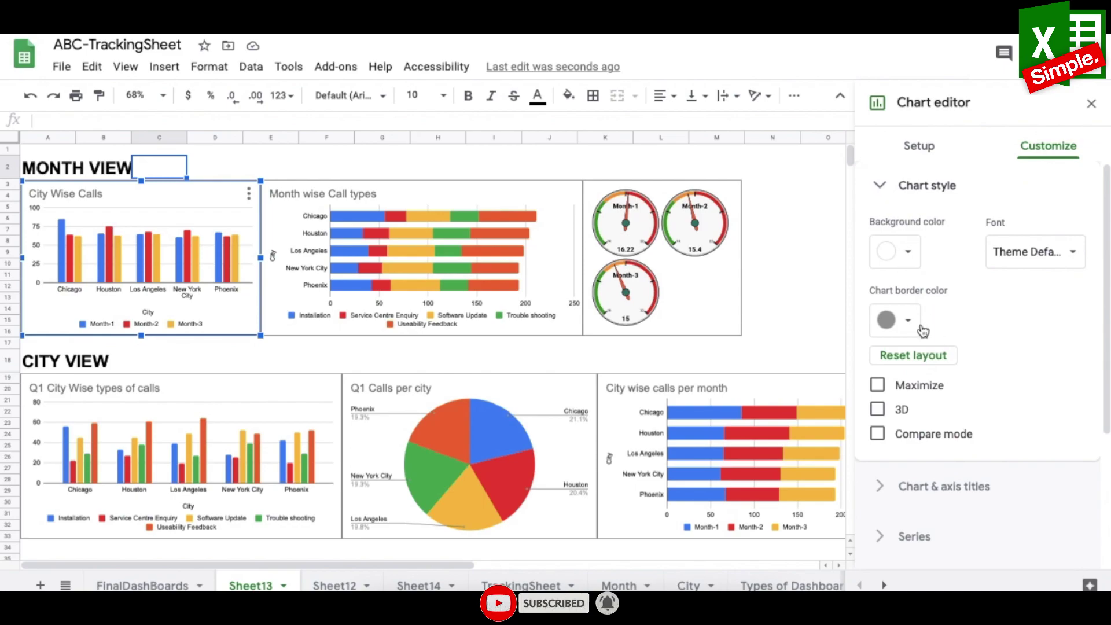
left_click(906, 253)
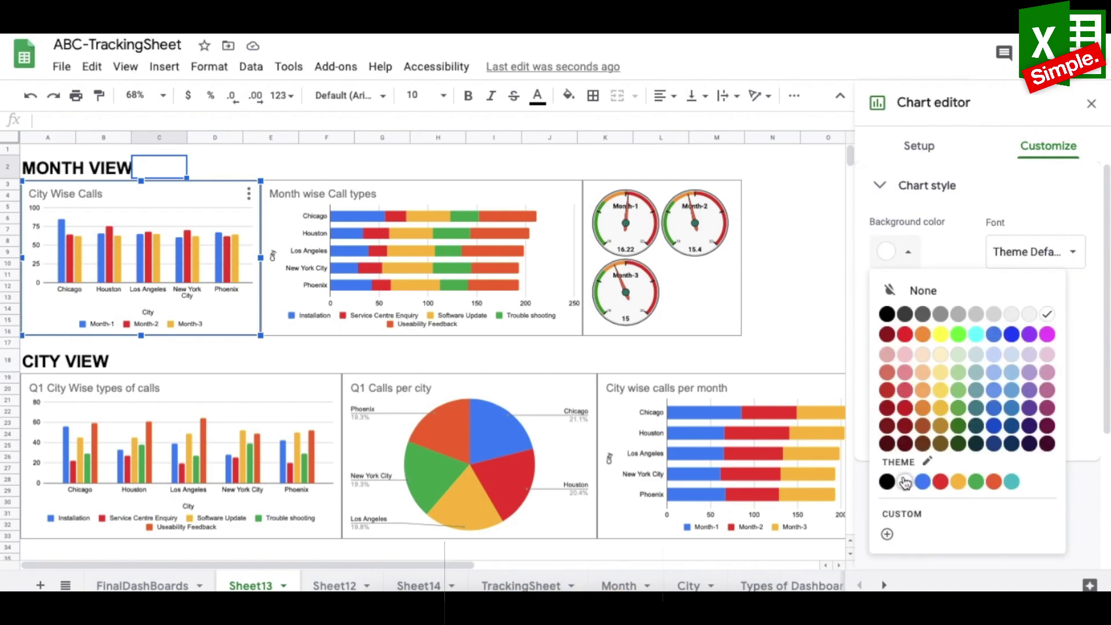
left_click(944, 357)
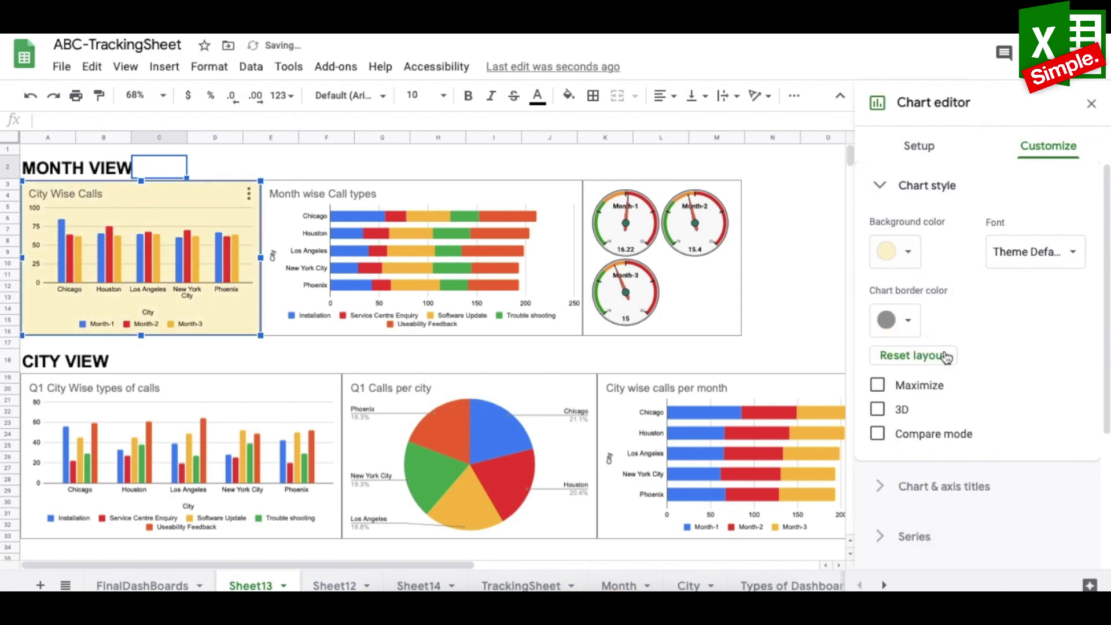
- Turn on data labels for the series of the City Wise Calls chart
left_click(573, 192)
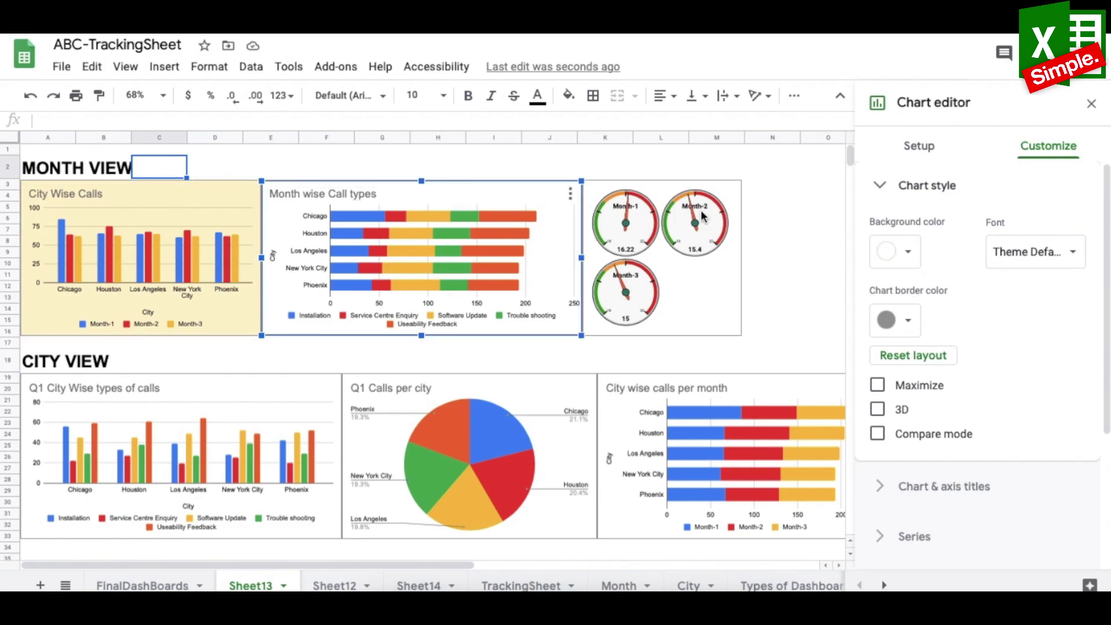
left_click(166, 192)
left_click(880, 184)
left_click(880, 282)
left_click_drag(1098, 330, 1102, 457)
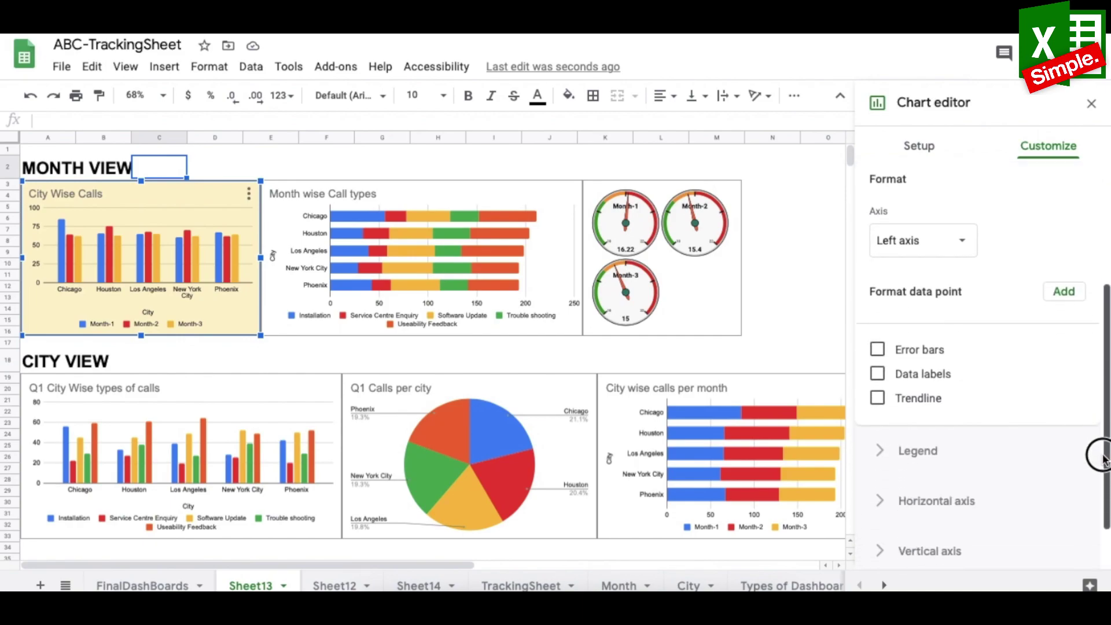
left_click(877, 374)
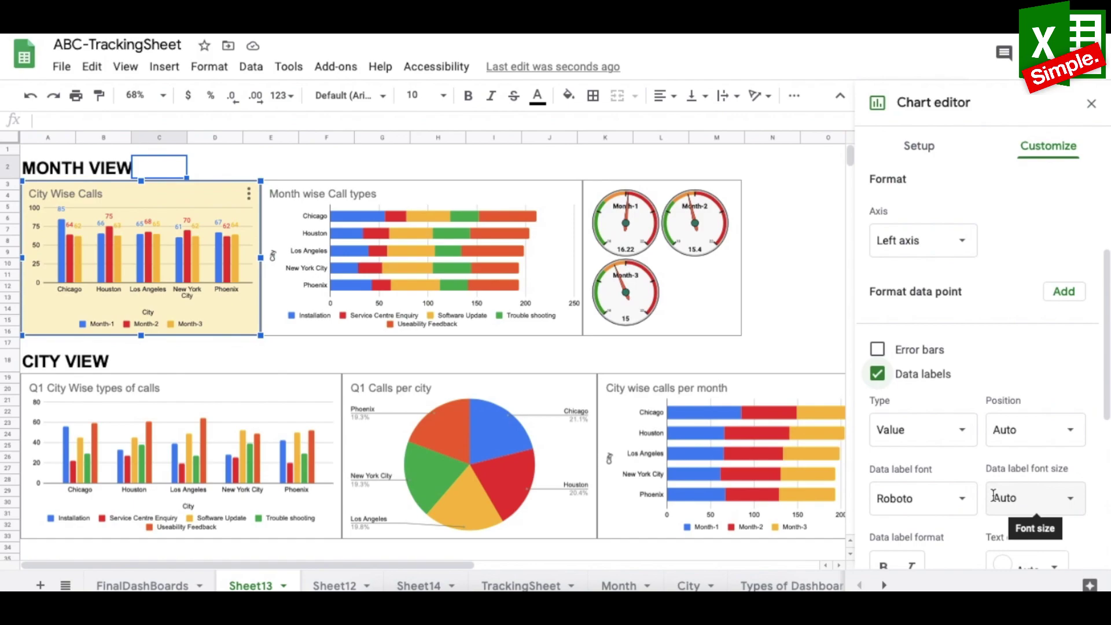
- Go to the FinalDashBoards sheet and review the finished dashboard from the agent tables up to the Monthly View
left_click(146, 586)
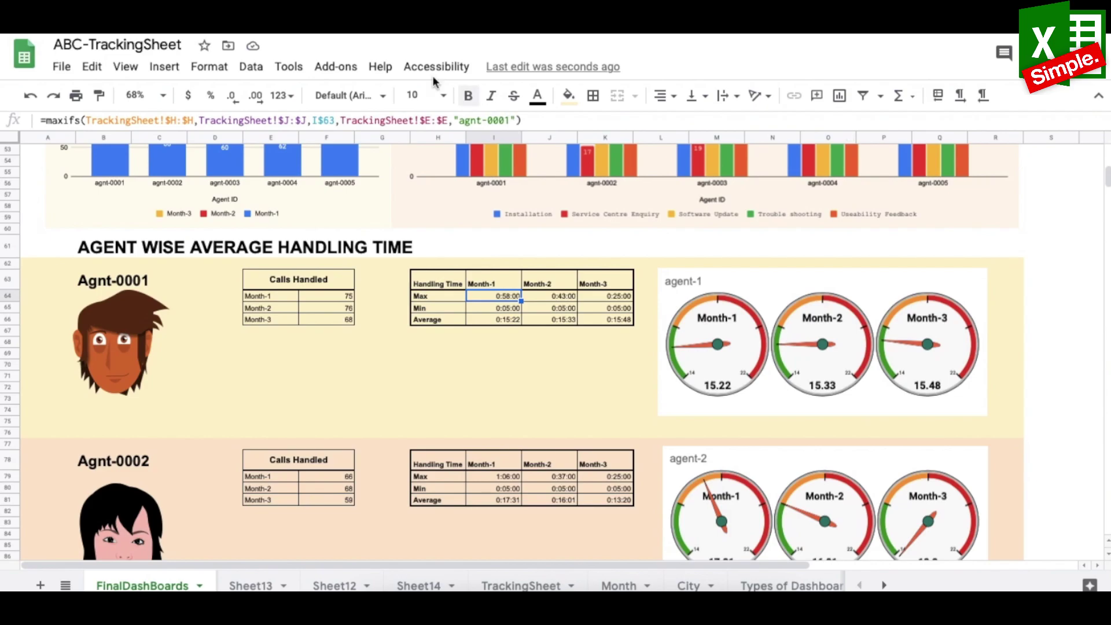
left_click(1051, 246)
left_click_drag(1105, 176, 1104, 147)
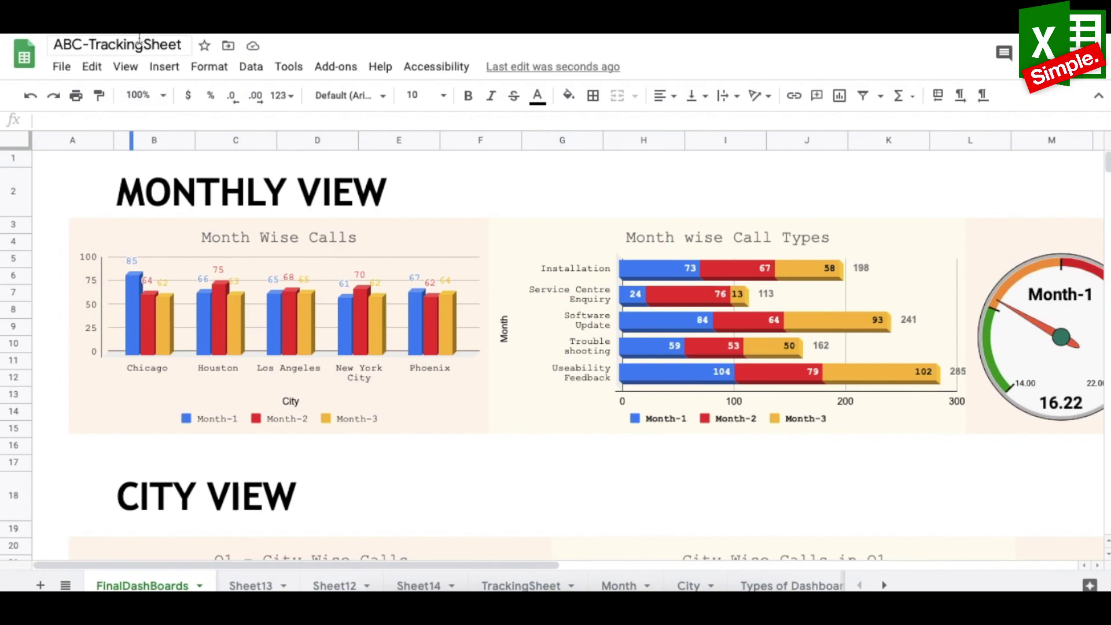
- Open Publish to the web, choose FinalDashBoards as the content to link as a web page, and select its published link
left_click(61, 67)
left_click(156, 462)
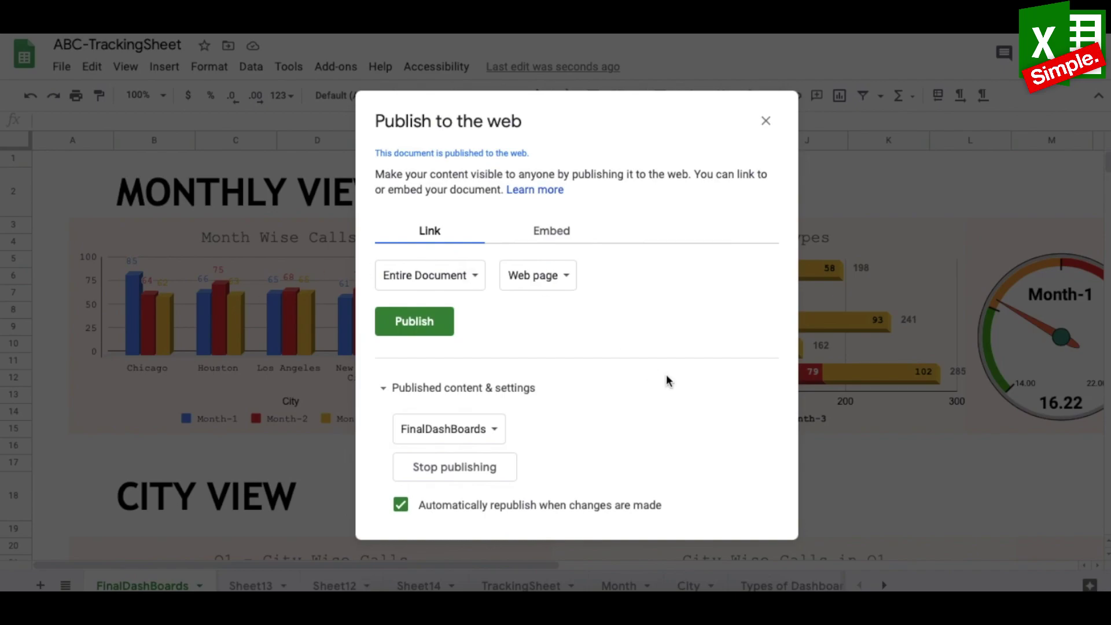
left_click(465, 281)
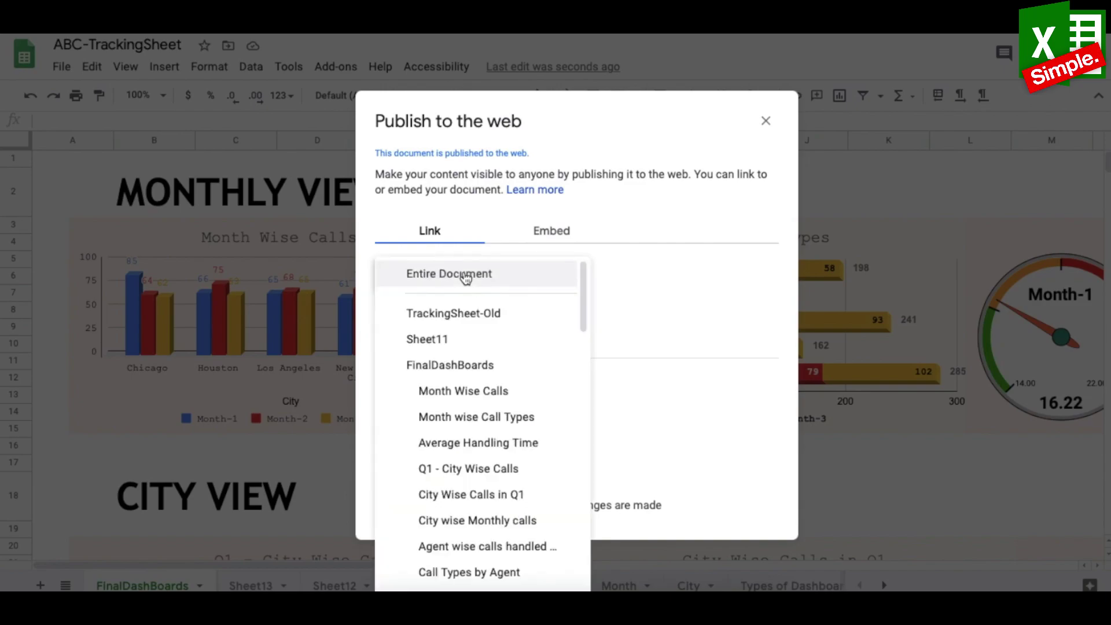
left_click(463, 364)
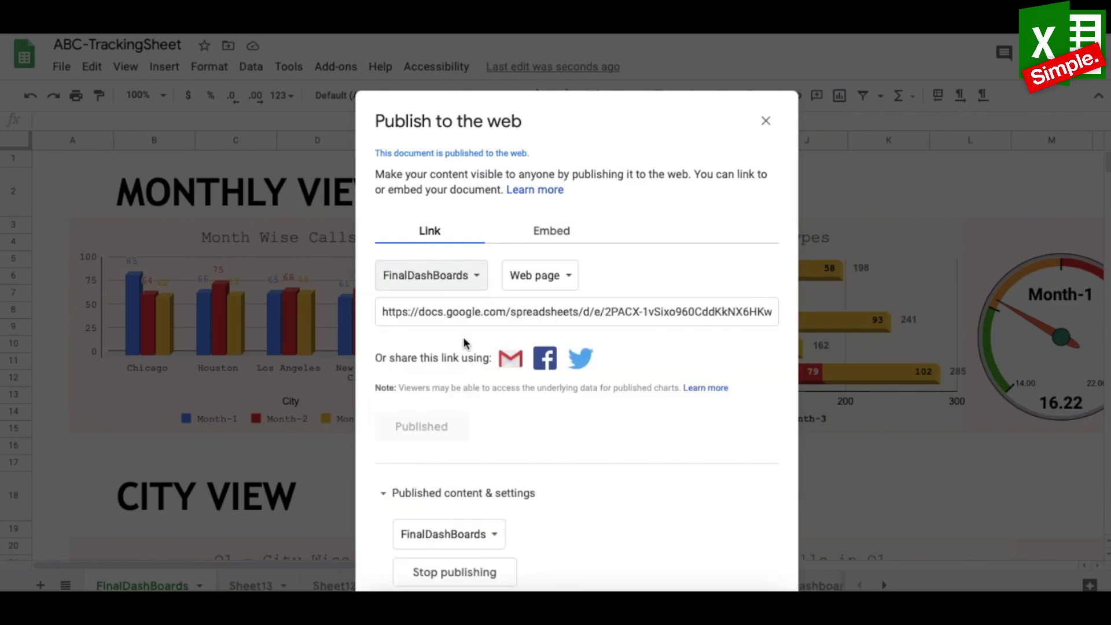
left_click(471, 310)
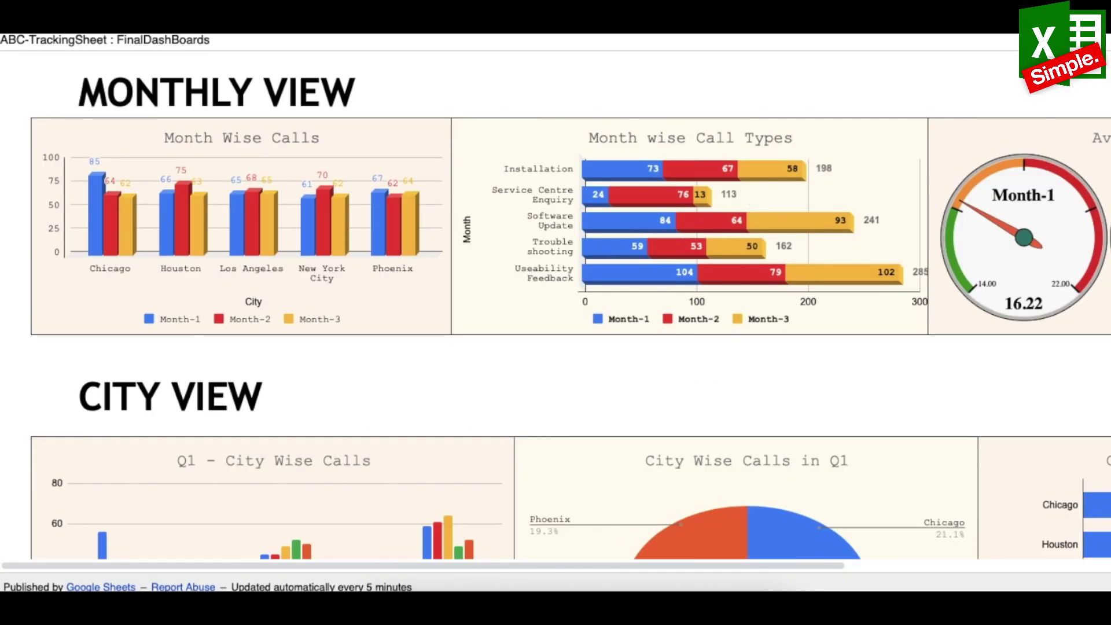
- Look through the published FinalDashBoards web page down to the agent-wise handling times and back to the Monthly View
scroll(555, 295, "down", 15)
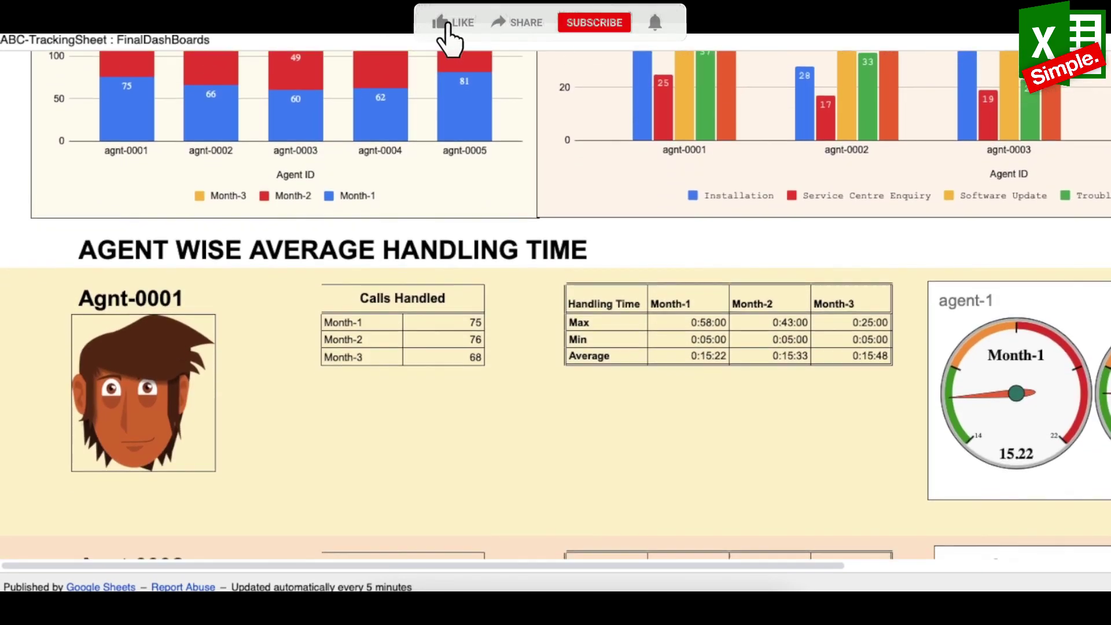
scroll(555, 295, "down", 5)
scroll(555, 295, "up", 15)
scroll(555, 295, "up", 5)
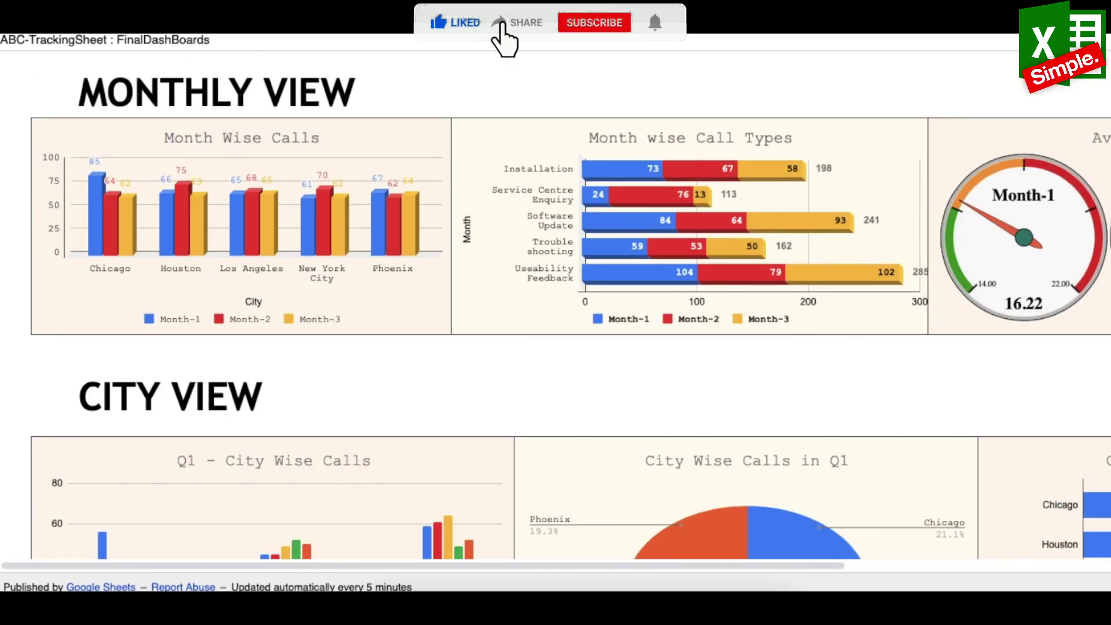